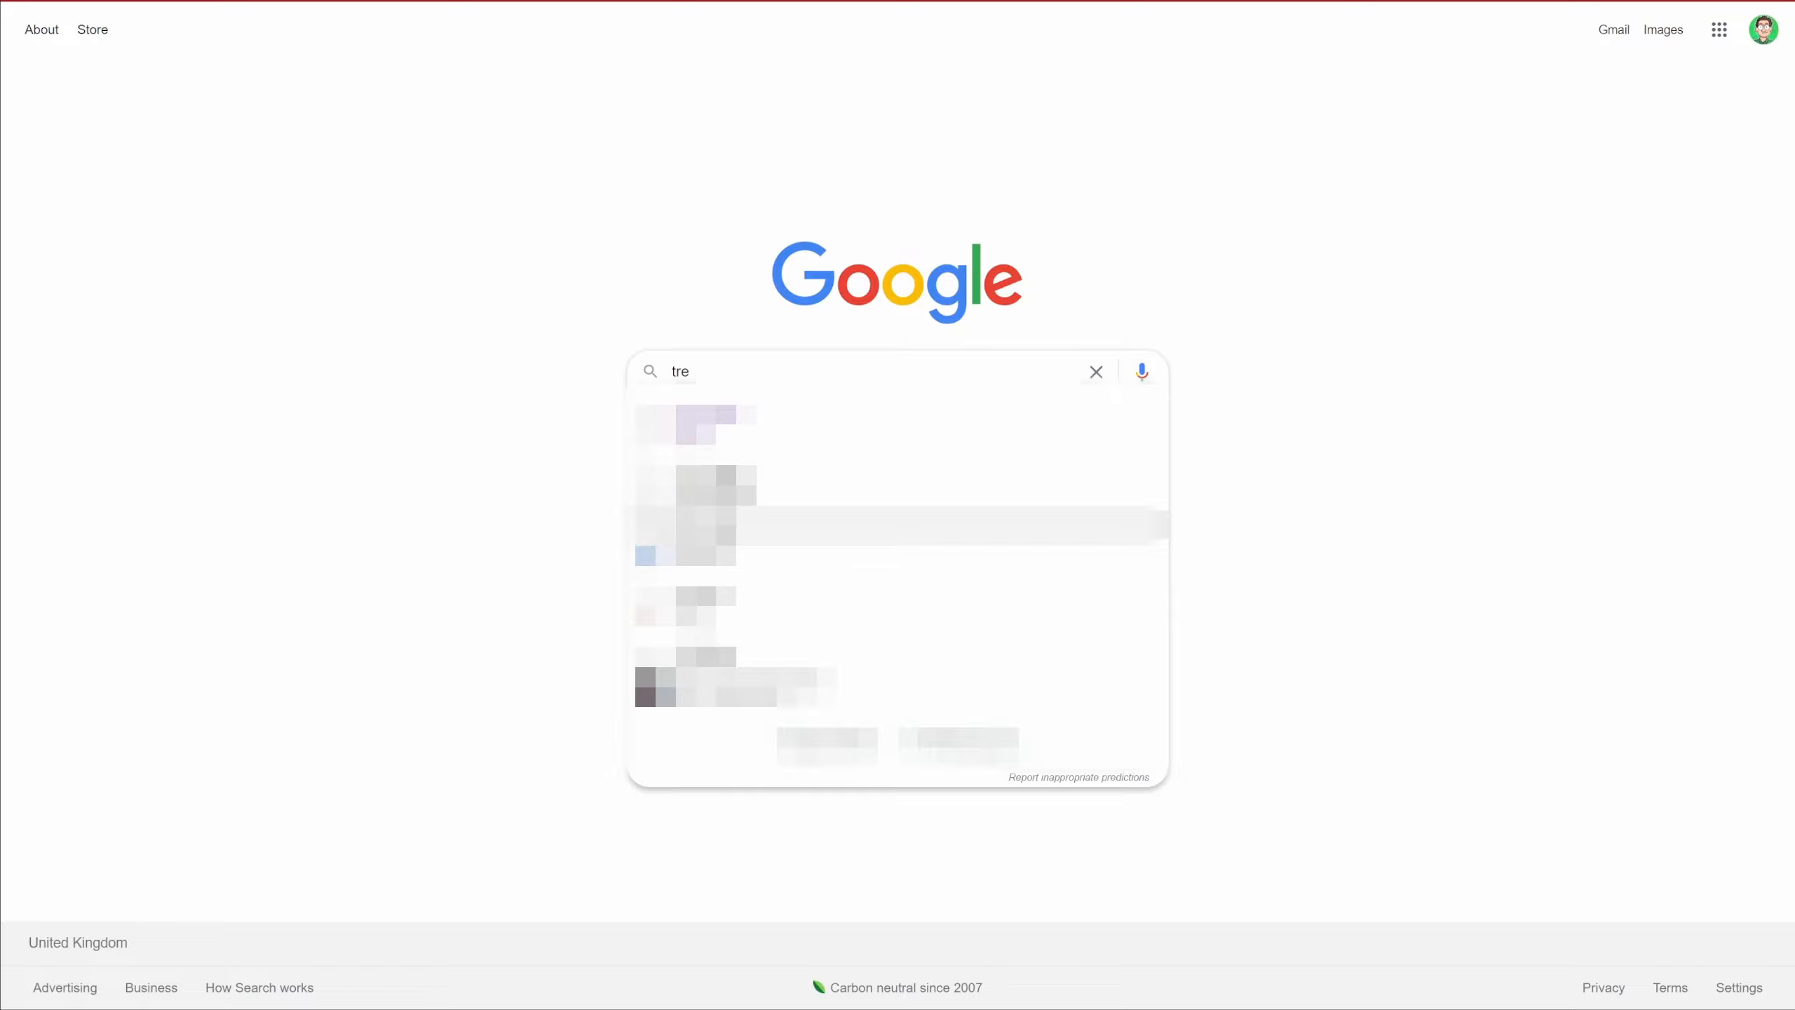
# - Search Google for trello.com
pyautogui.write('llo')
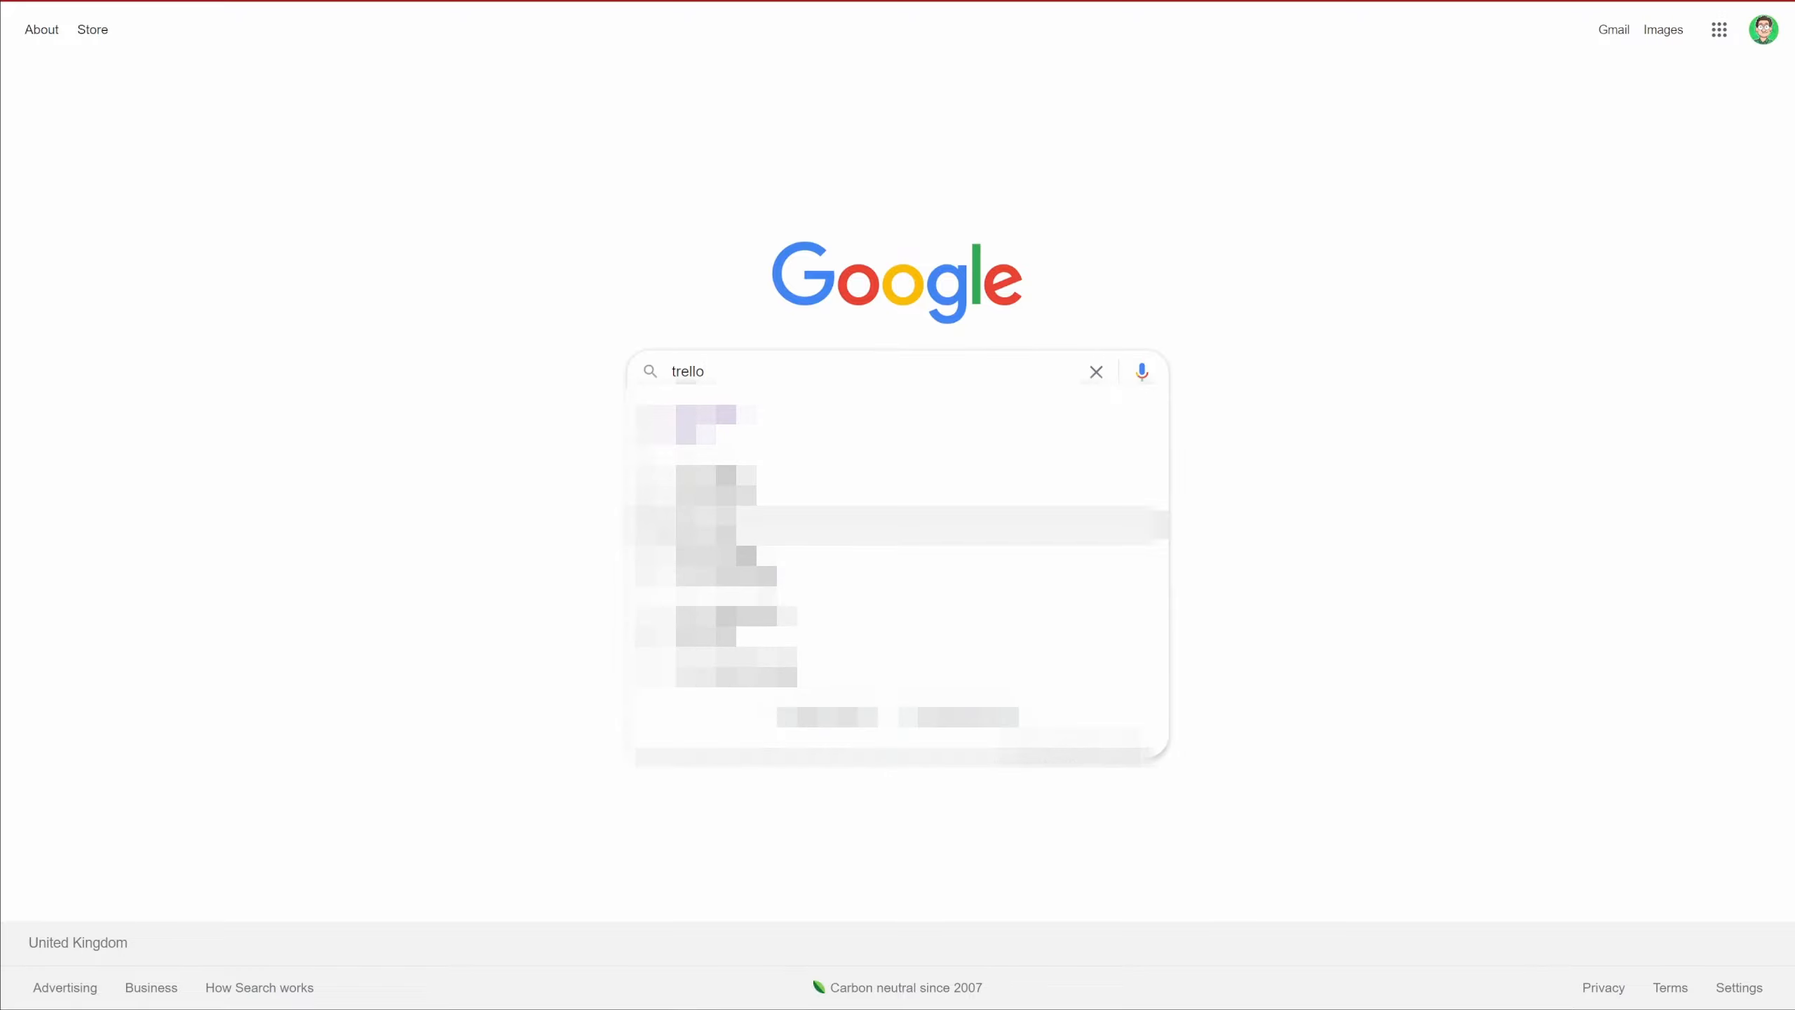
pyautogui.write('.com')
pyautogui.press('Return')
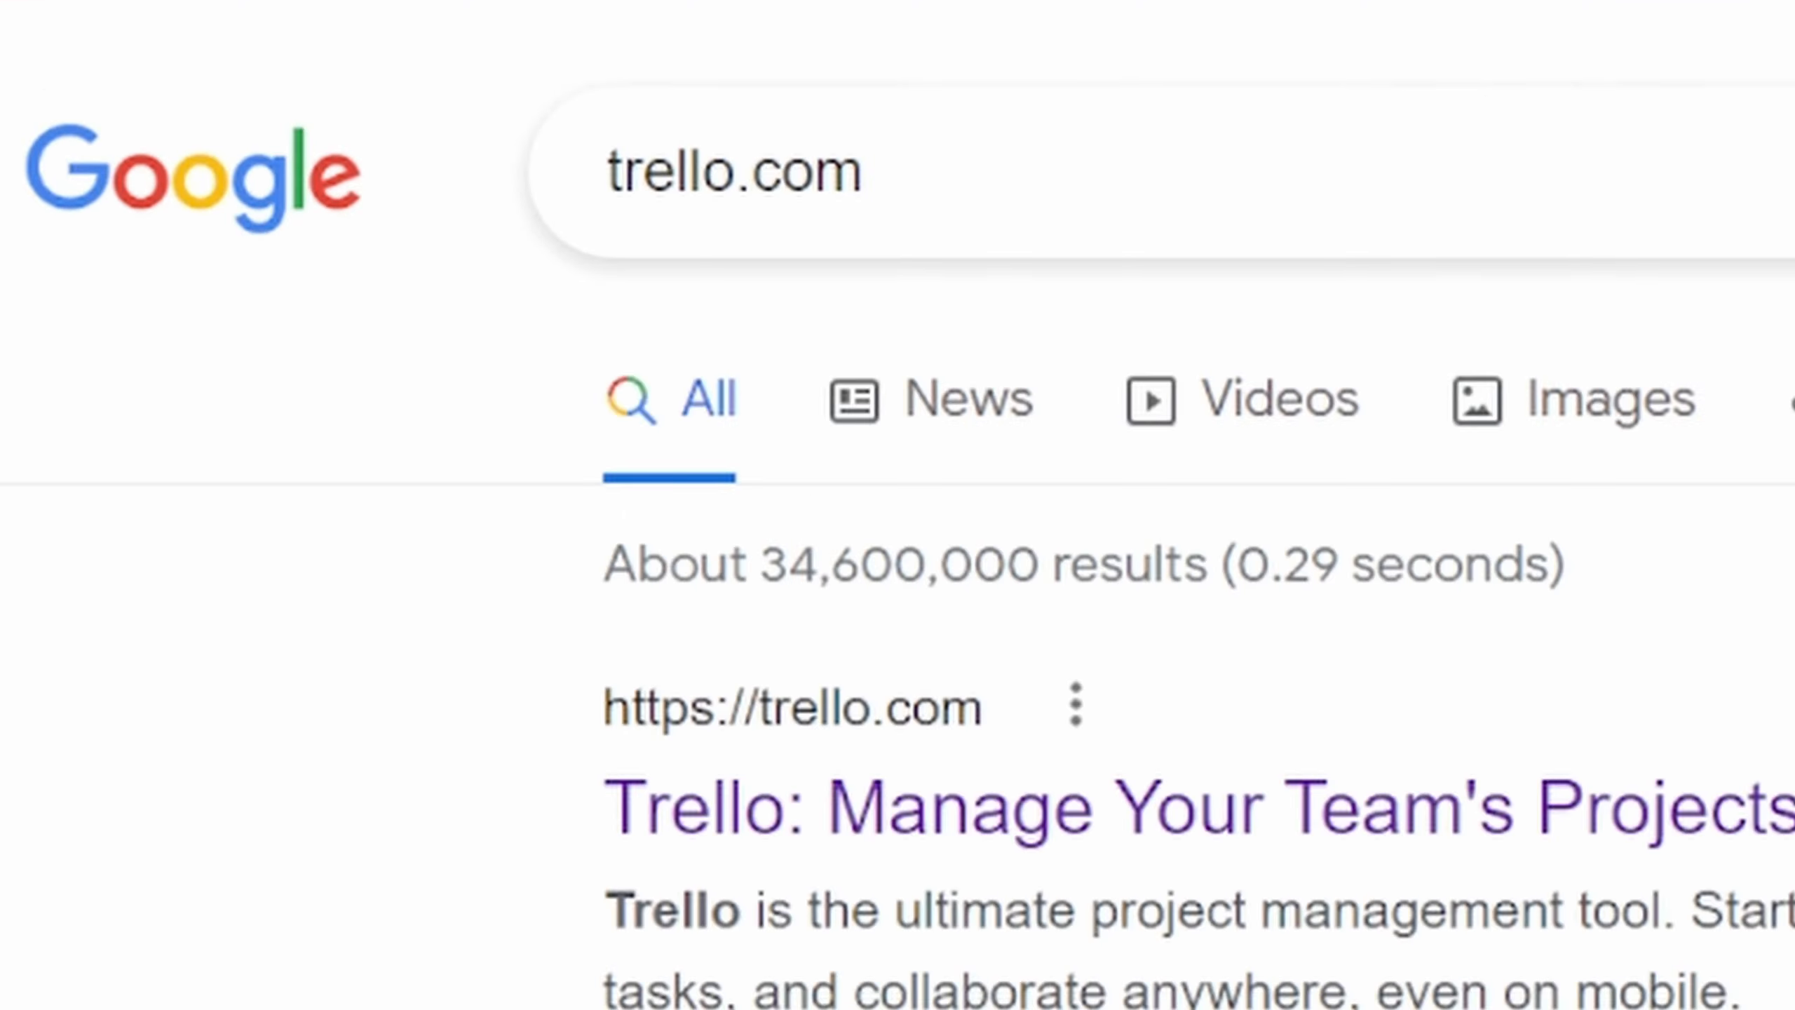
# - Open the official Trello site from the results and start the free sign-up
pyautogui.click(1038, 821)
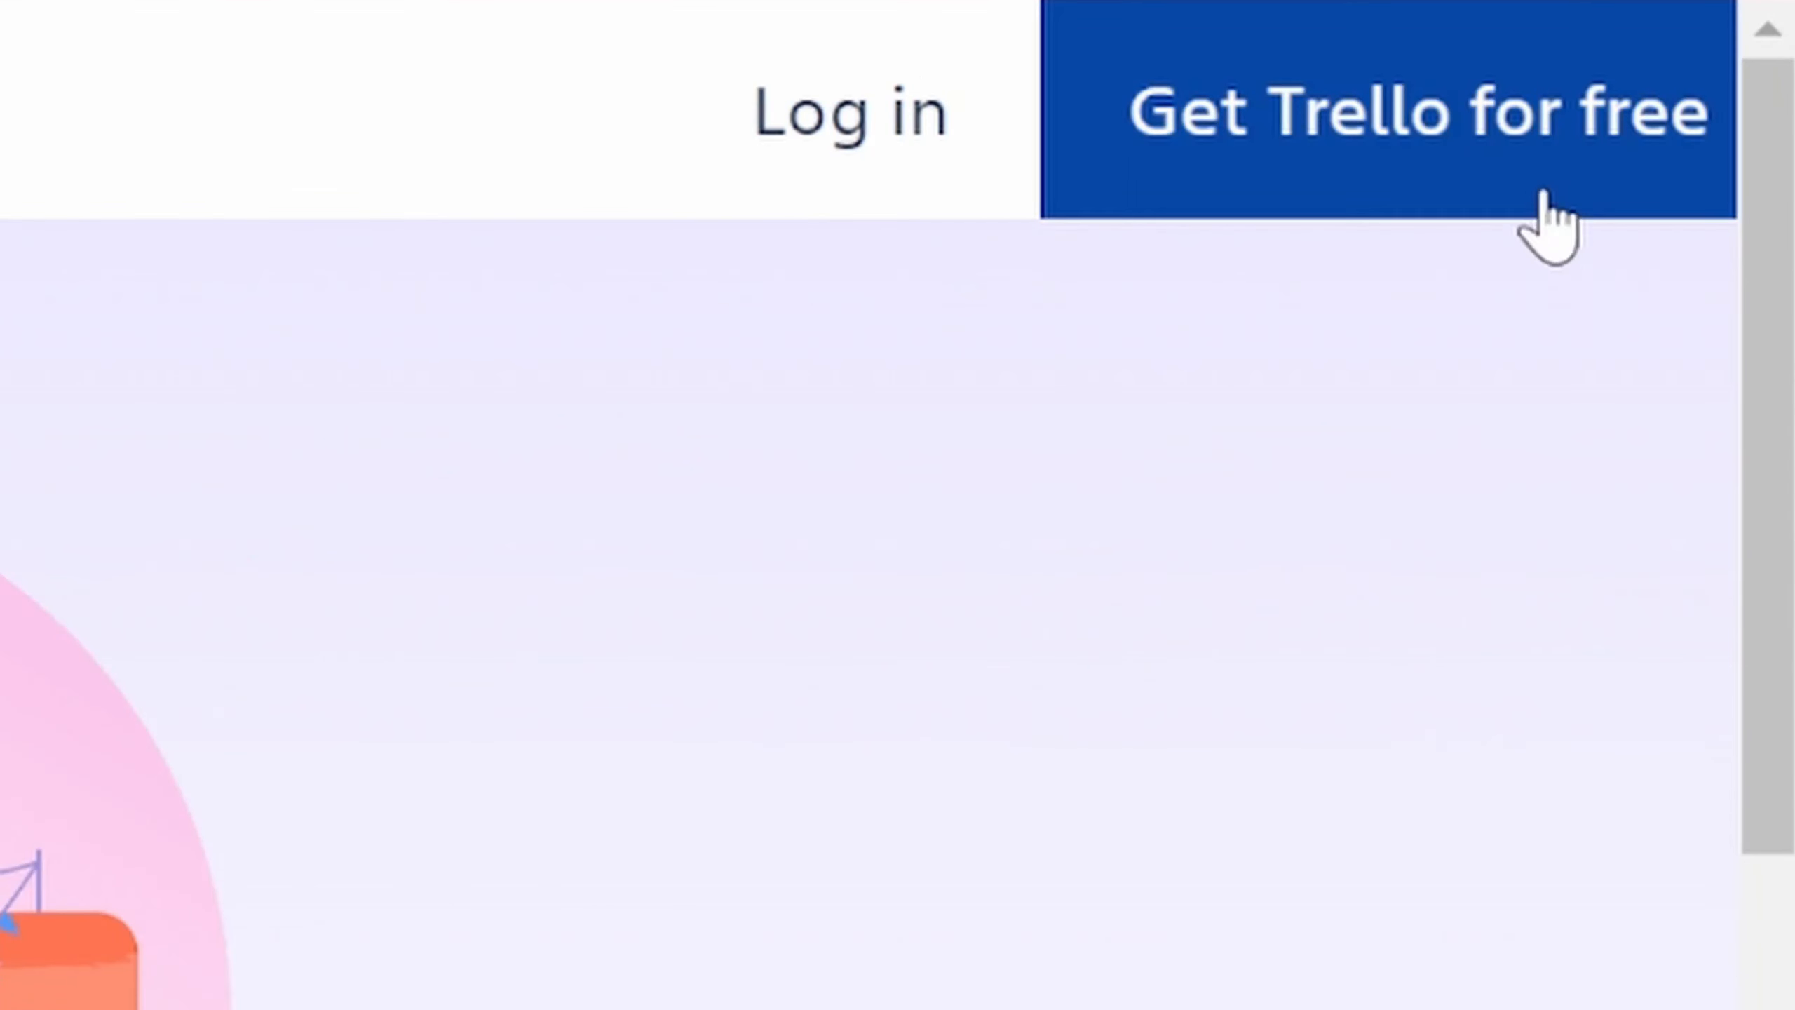
pyautogui.click(1454, 120)
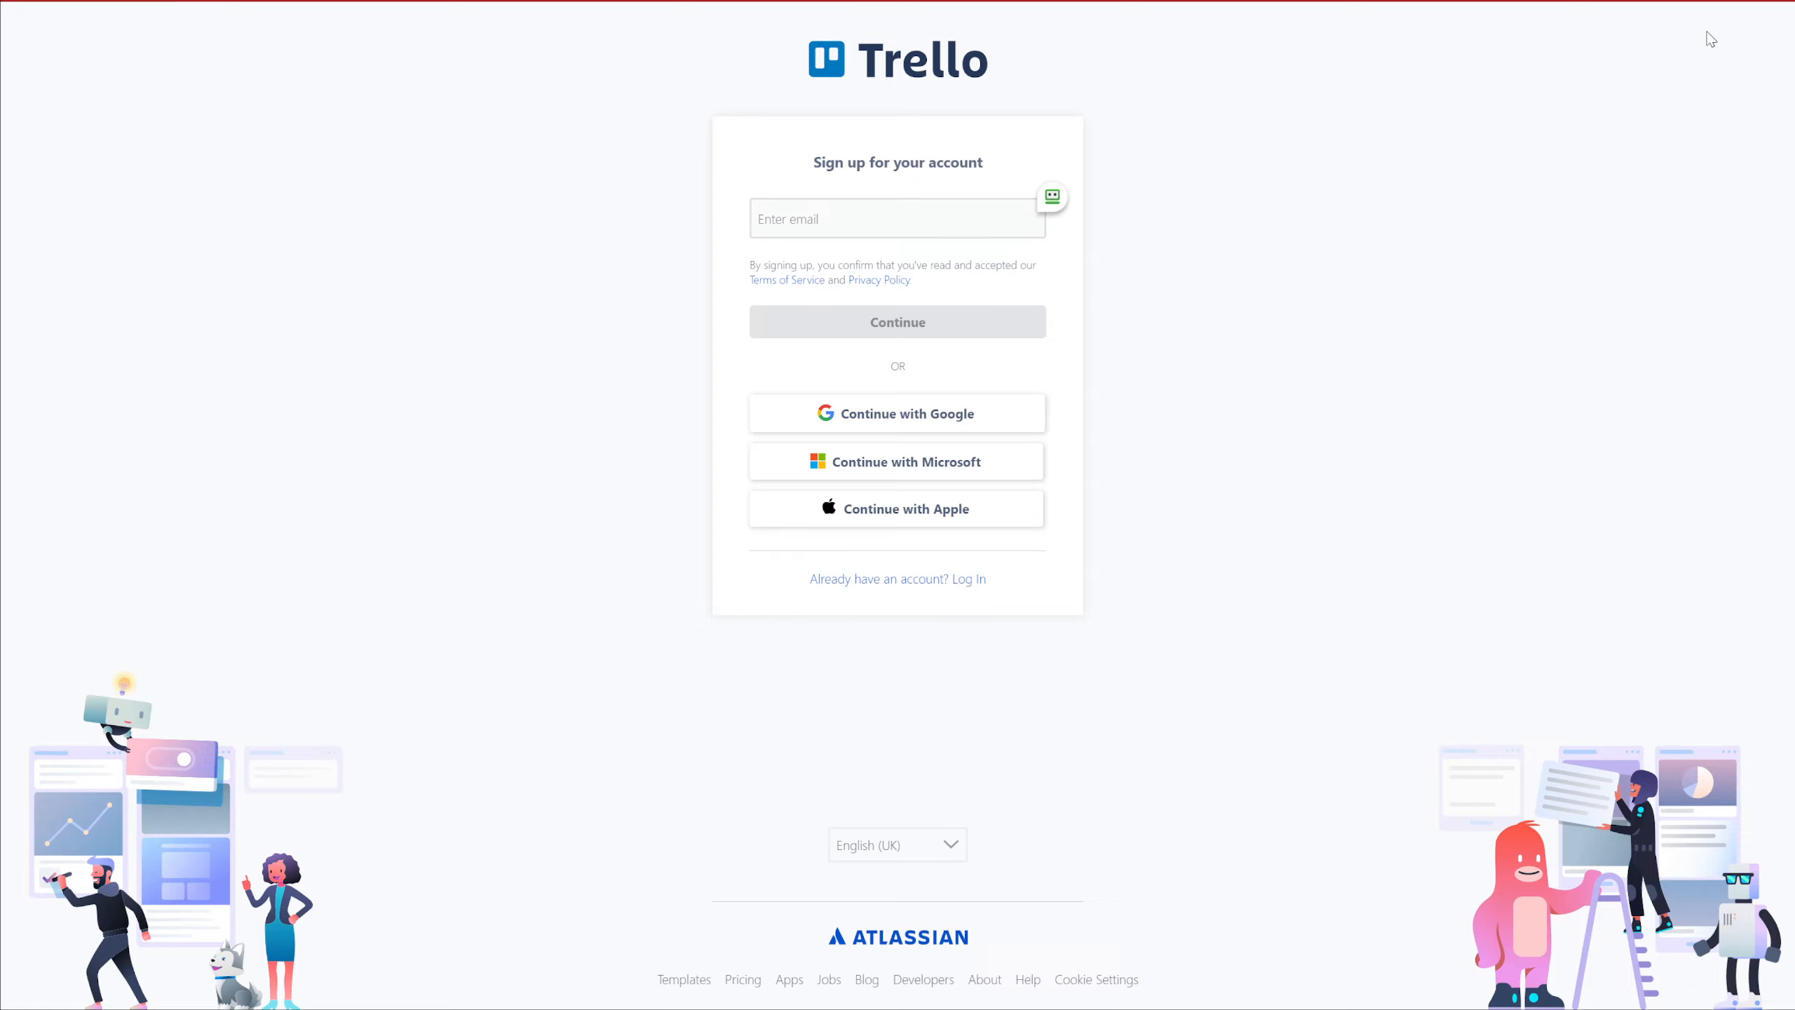
pyautogui.click(852, 218)
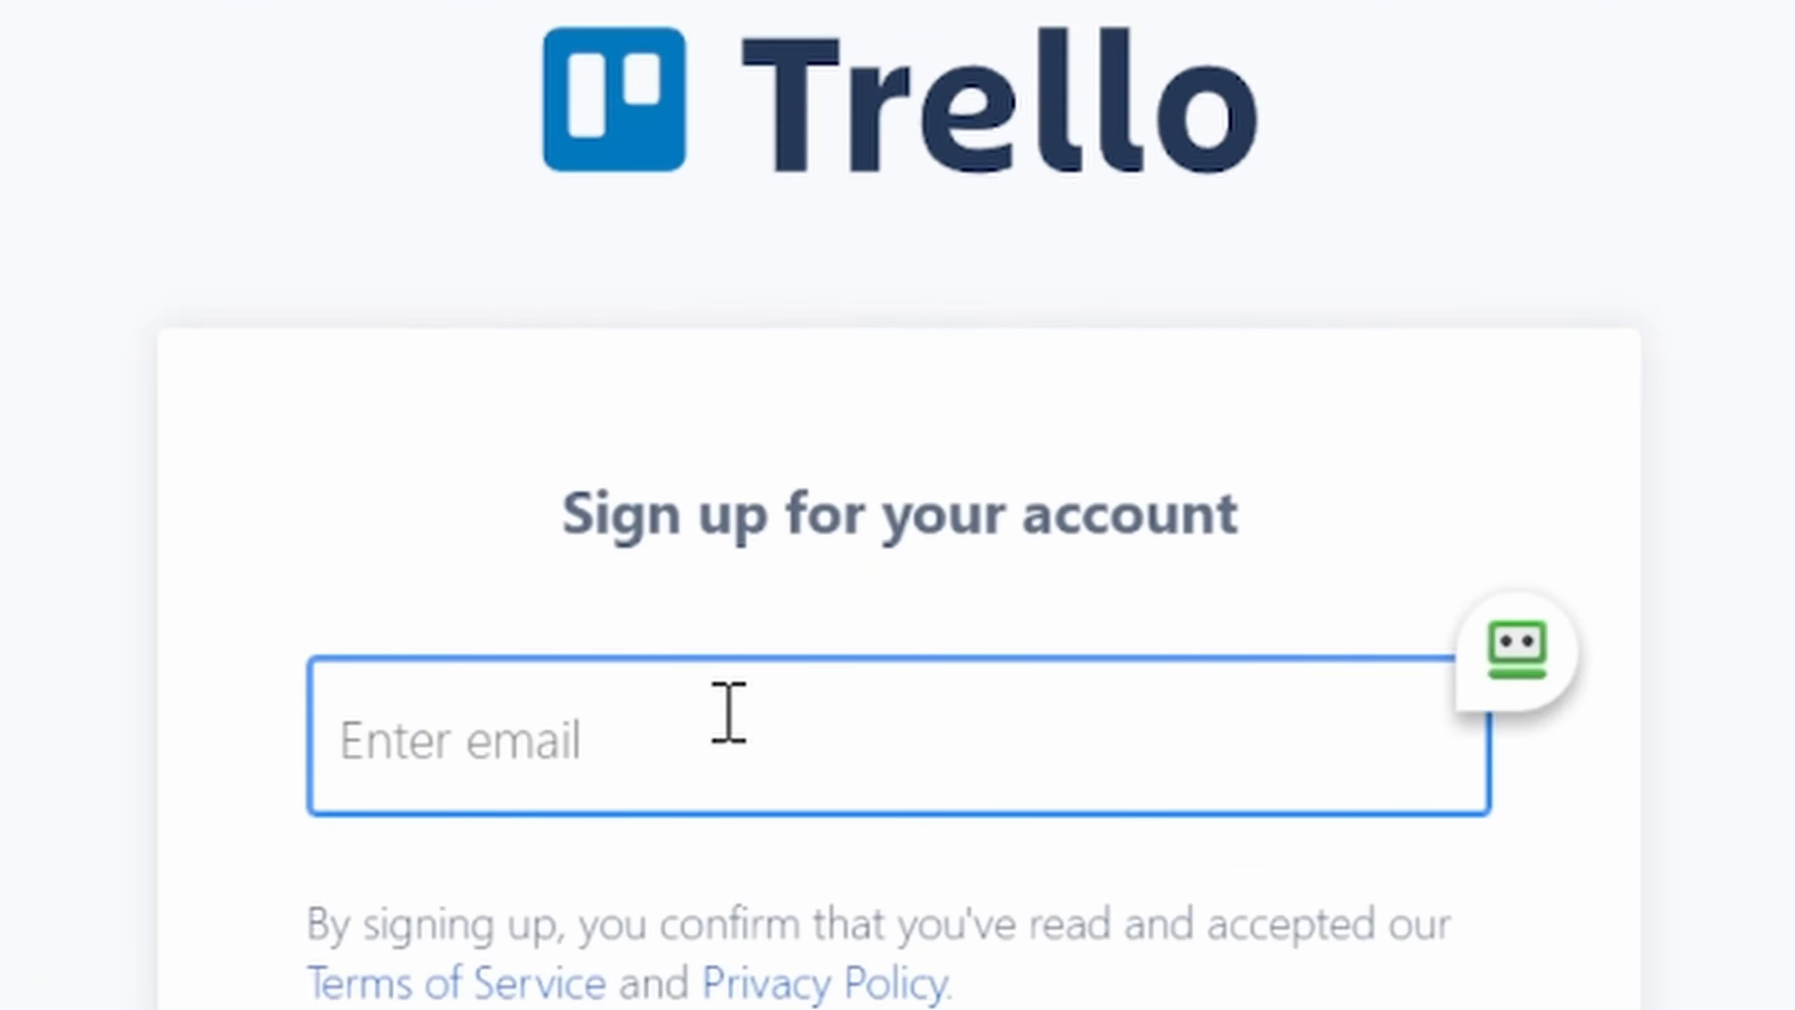
# - Enter the account e-mail address and create the Trello account
pyautogui.write('you')
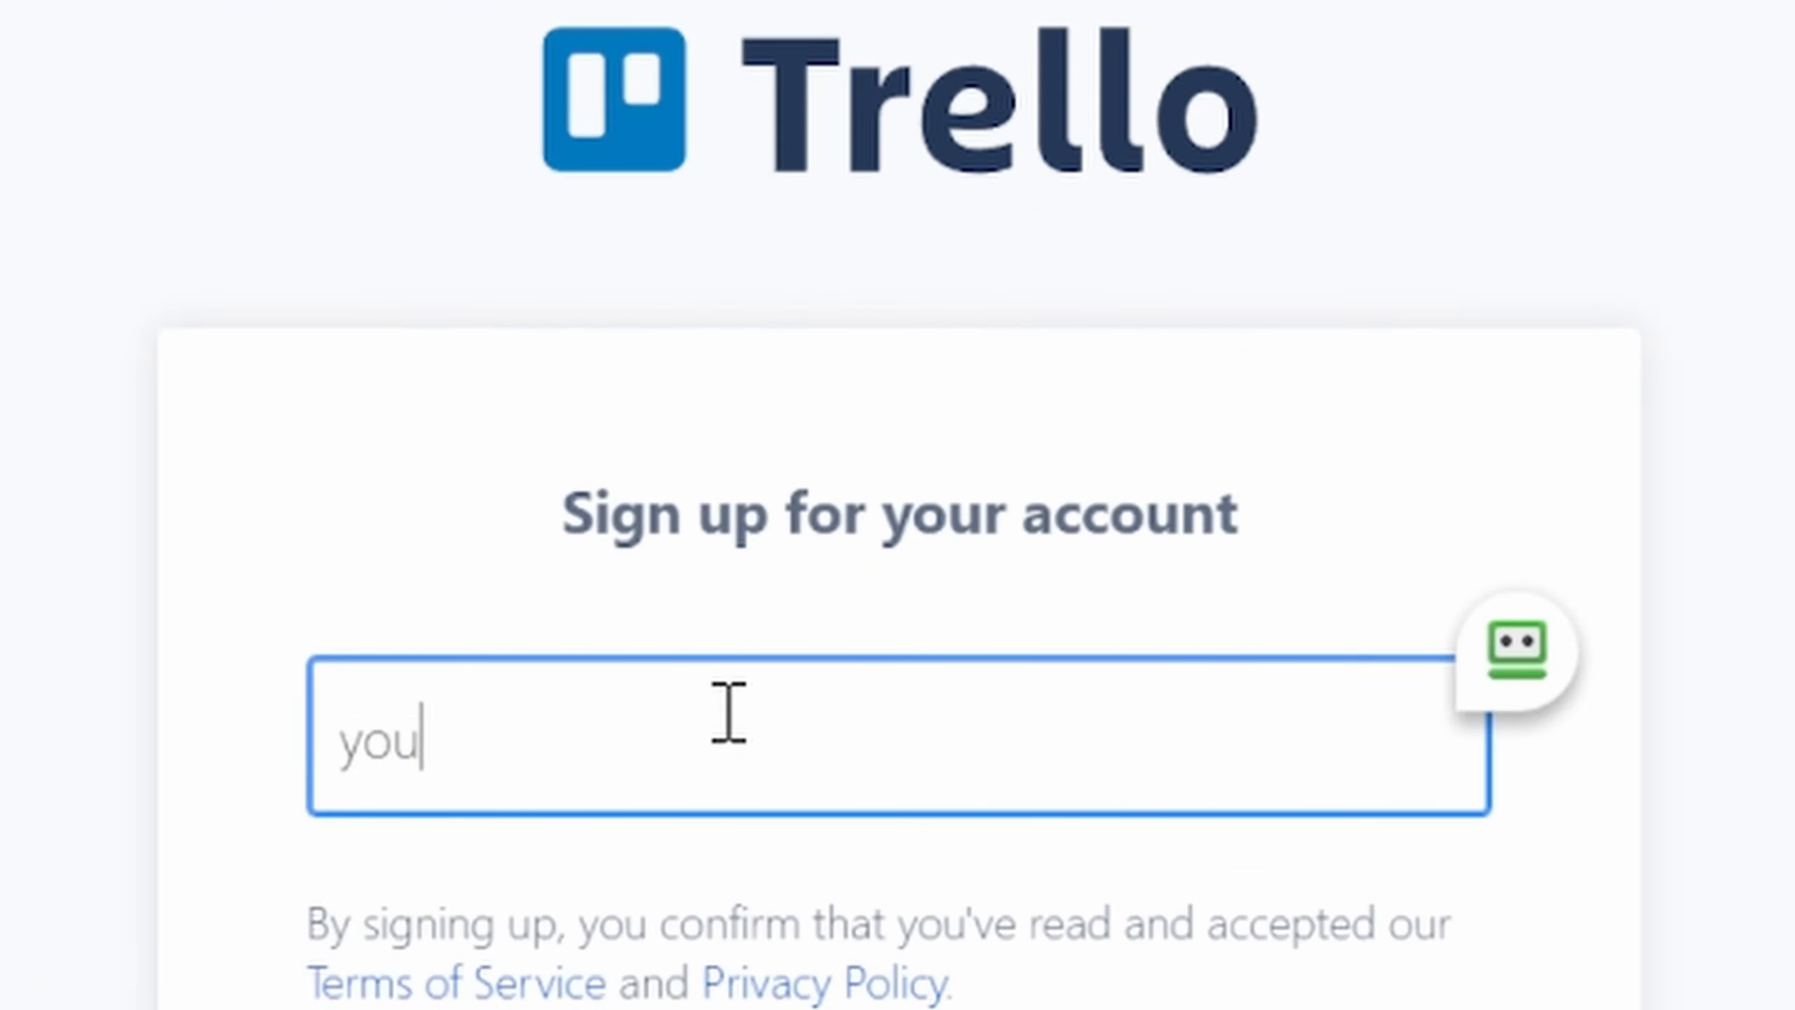
pyautogui.write('r_email')
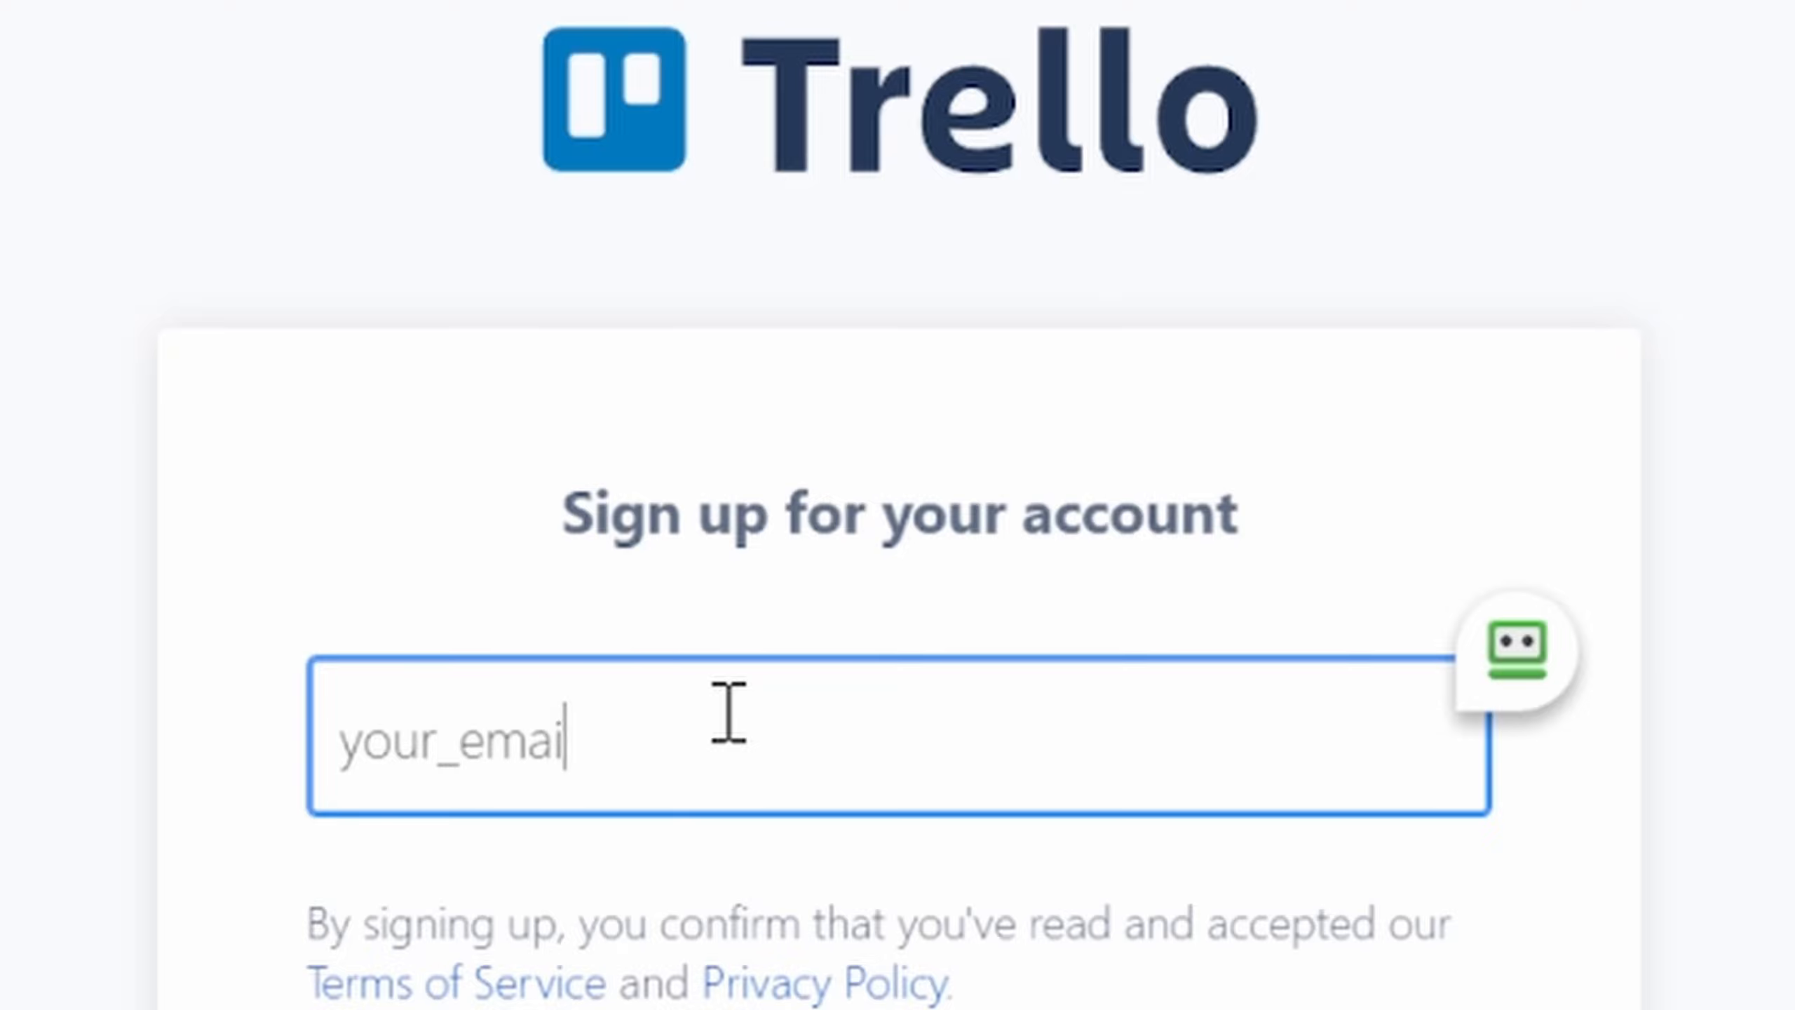
pyautogui.write('_tes')
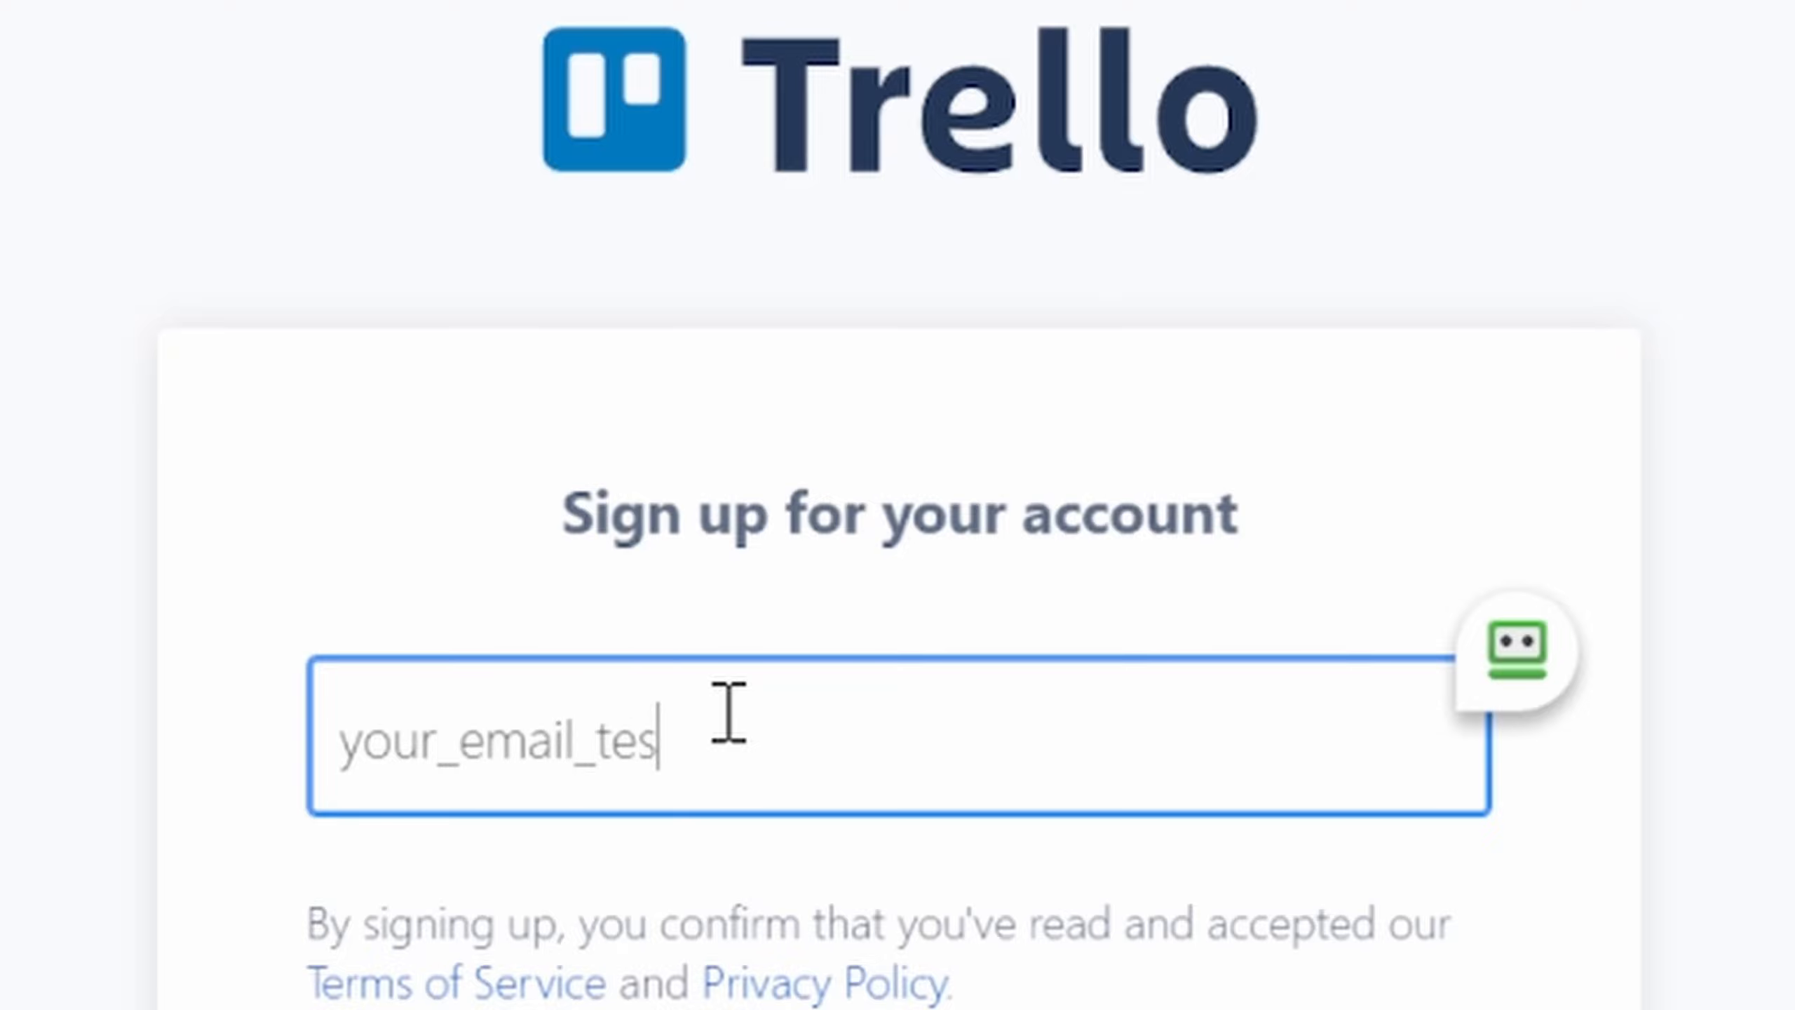
pyautogui.write('t@gmail')
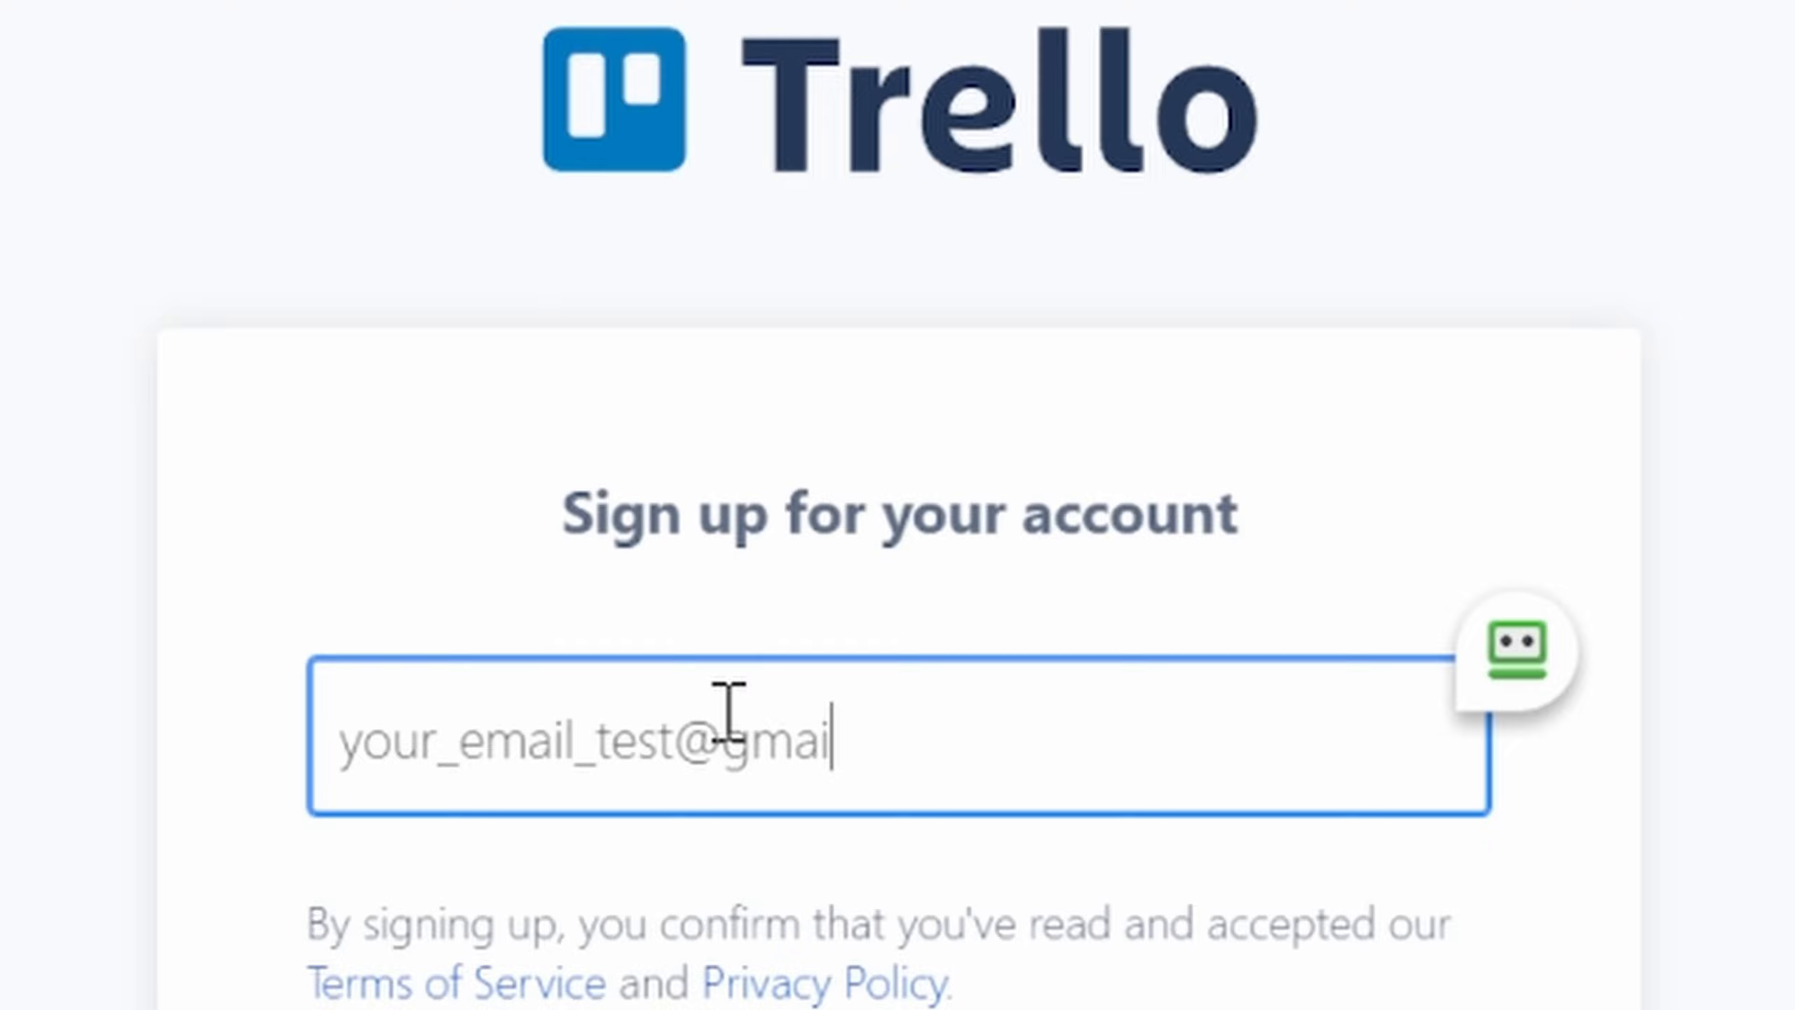
pyautogui.press('BackSpace')
pyautogui.write('l.com')
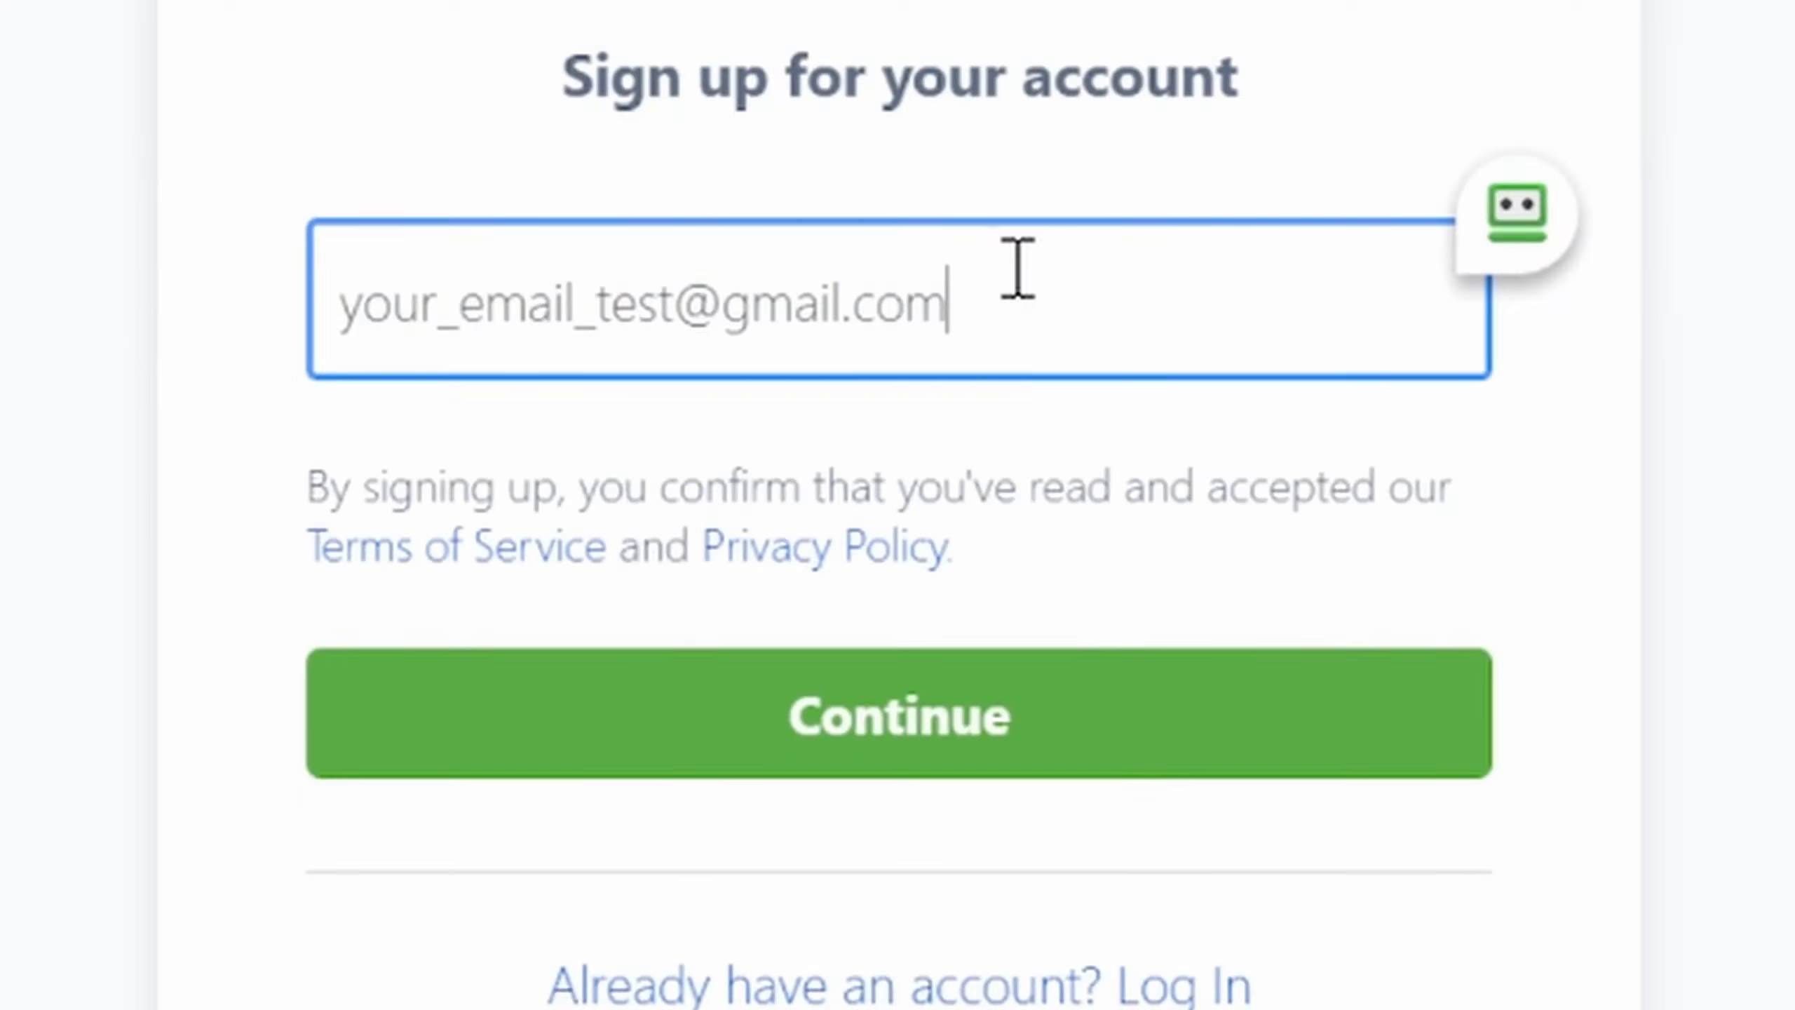
pyautogui.click(962, 734)
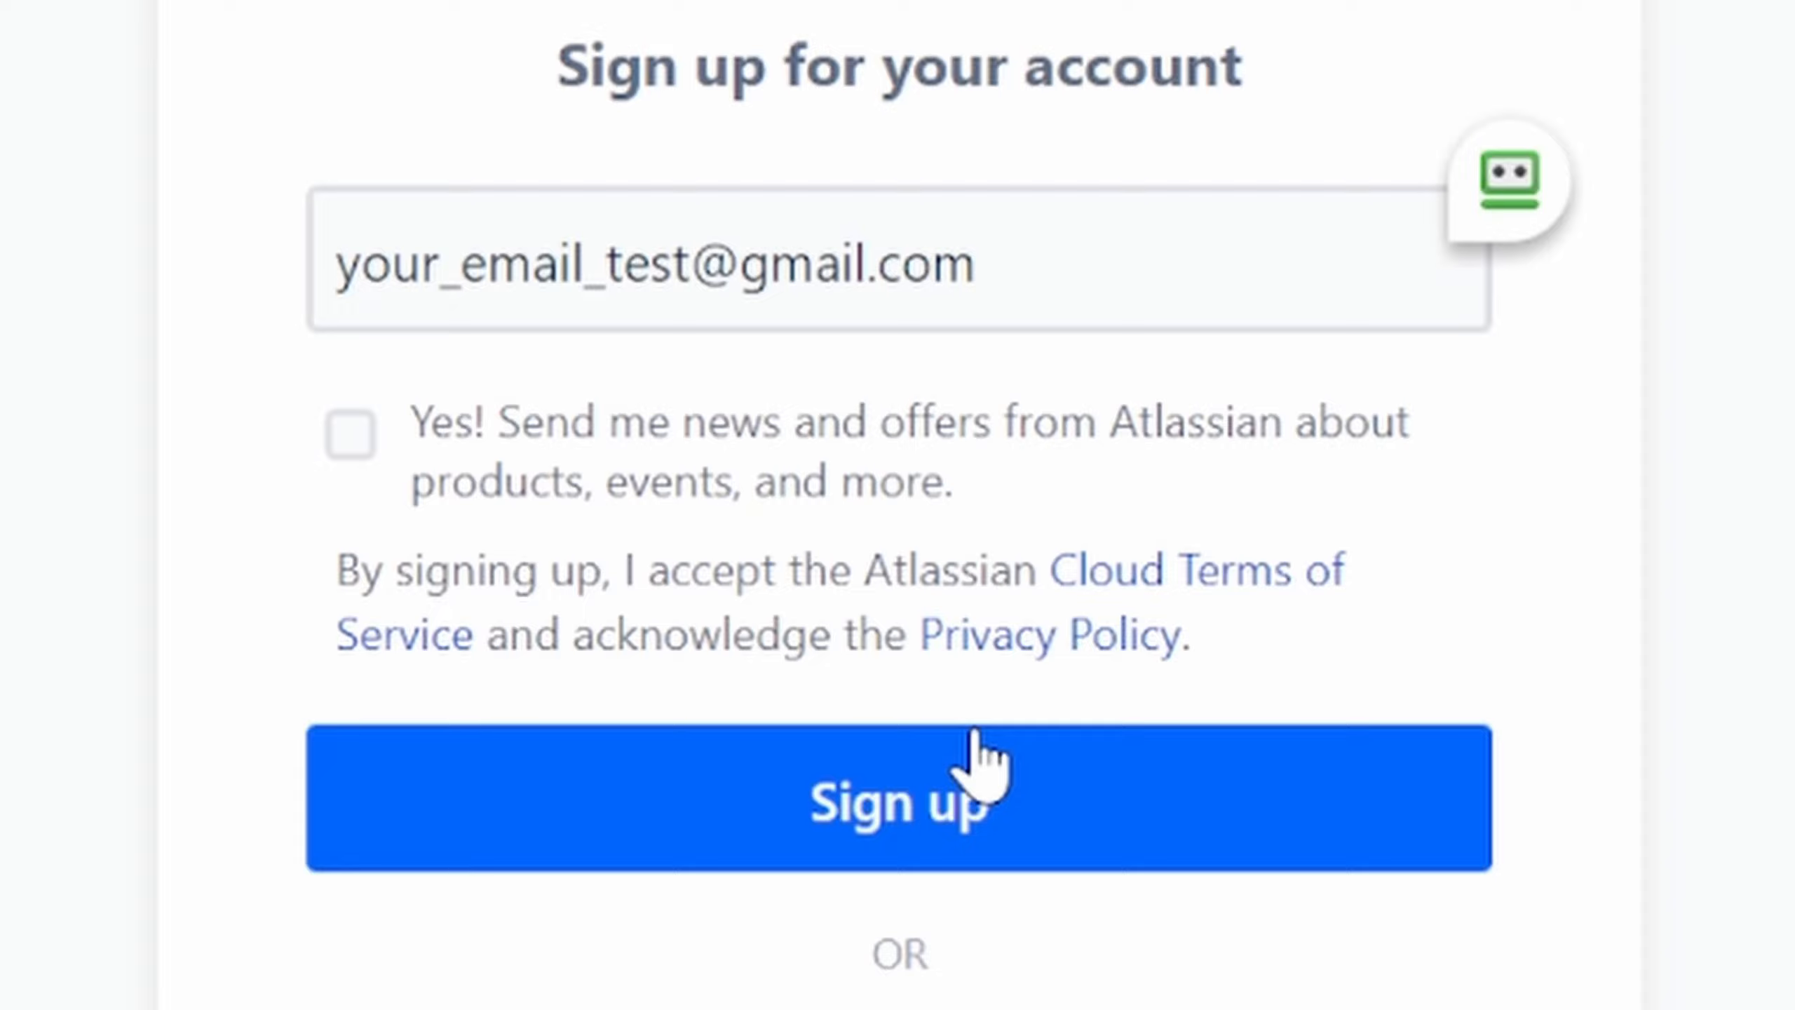
pyautogui.click(1086, 798)
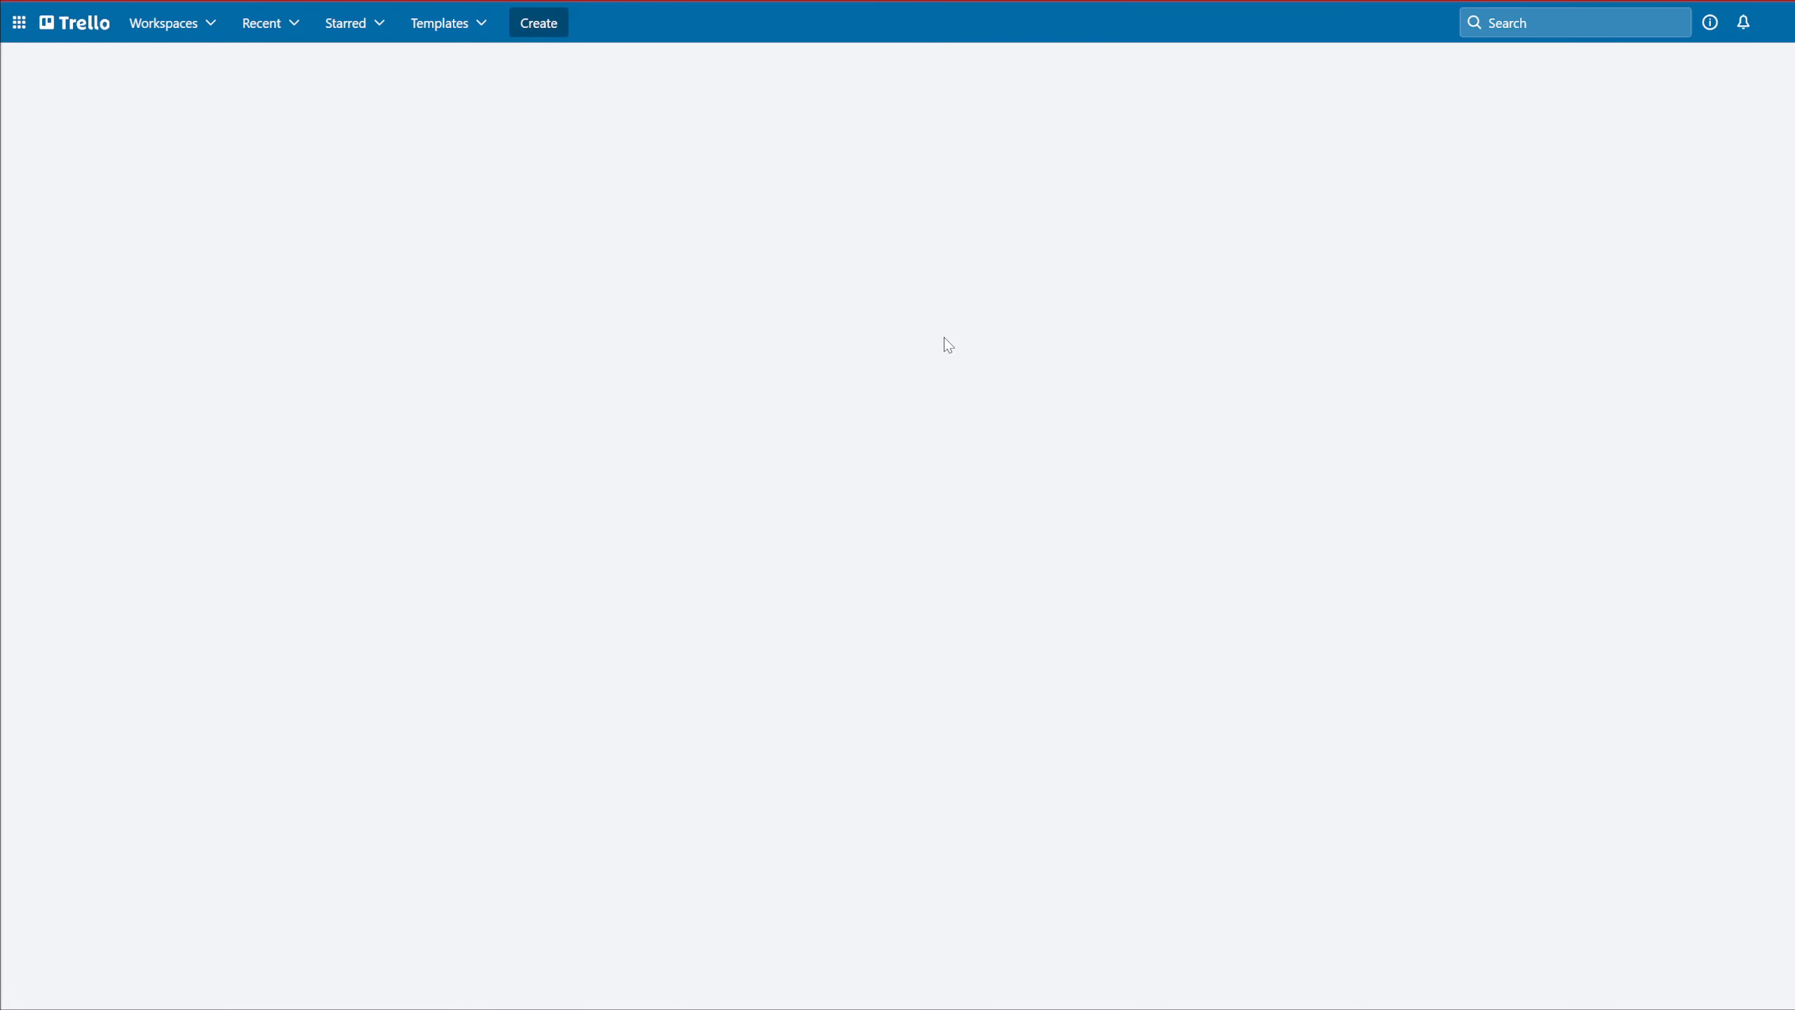
# - Rename the workspace from 'Trello Workspace' to 'YouTube' and skip the Premium trial
pyautogui.press('Tab')
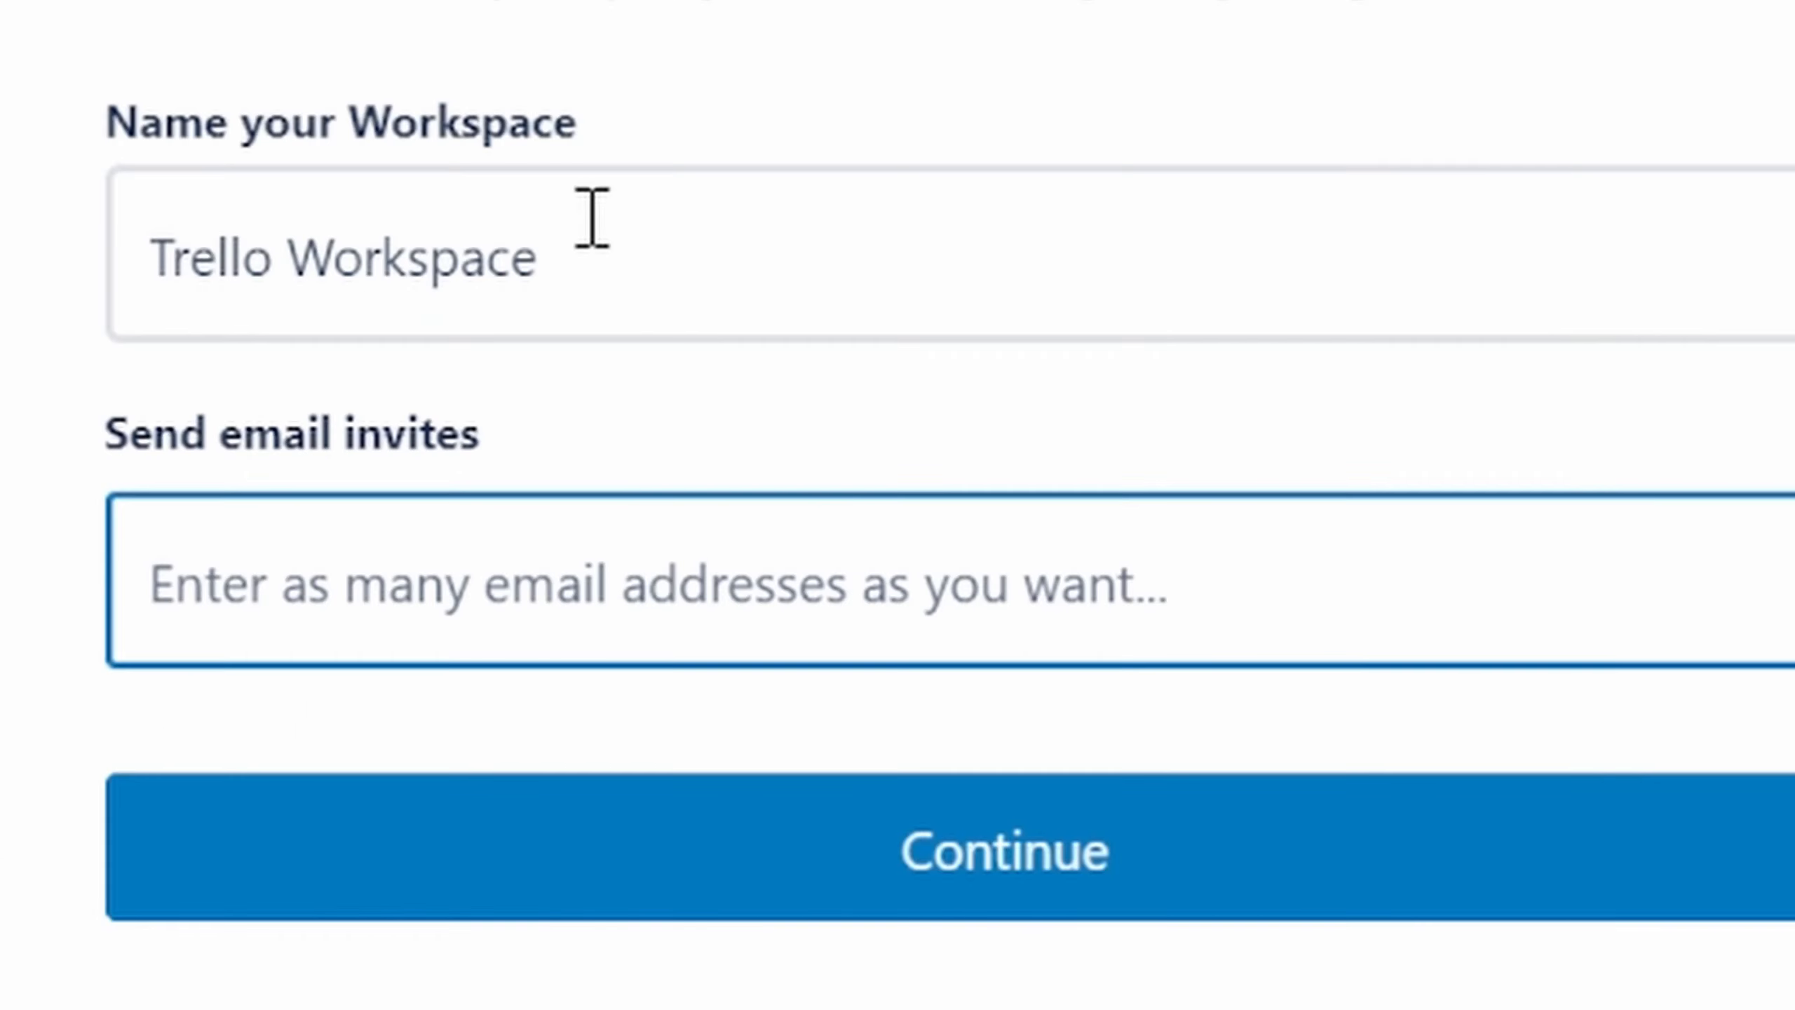
pyautogui.moveTo(794, 417); pyautogui.dragTo(675, 443)
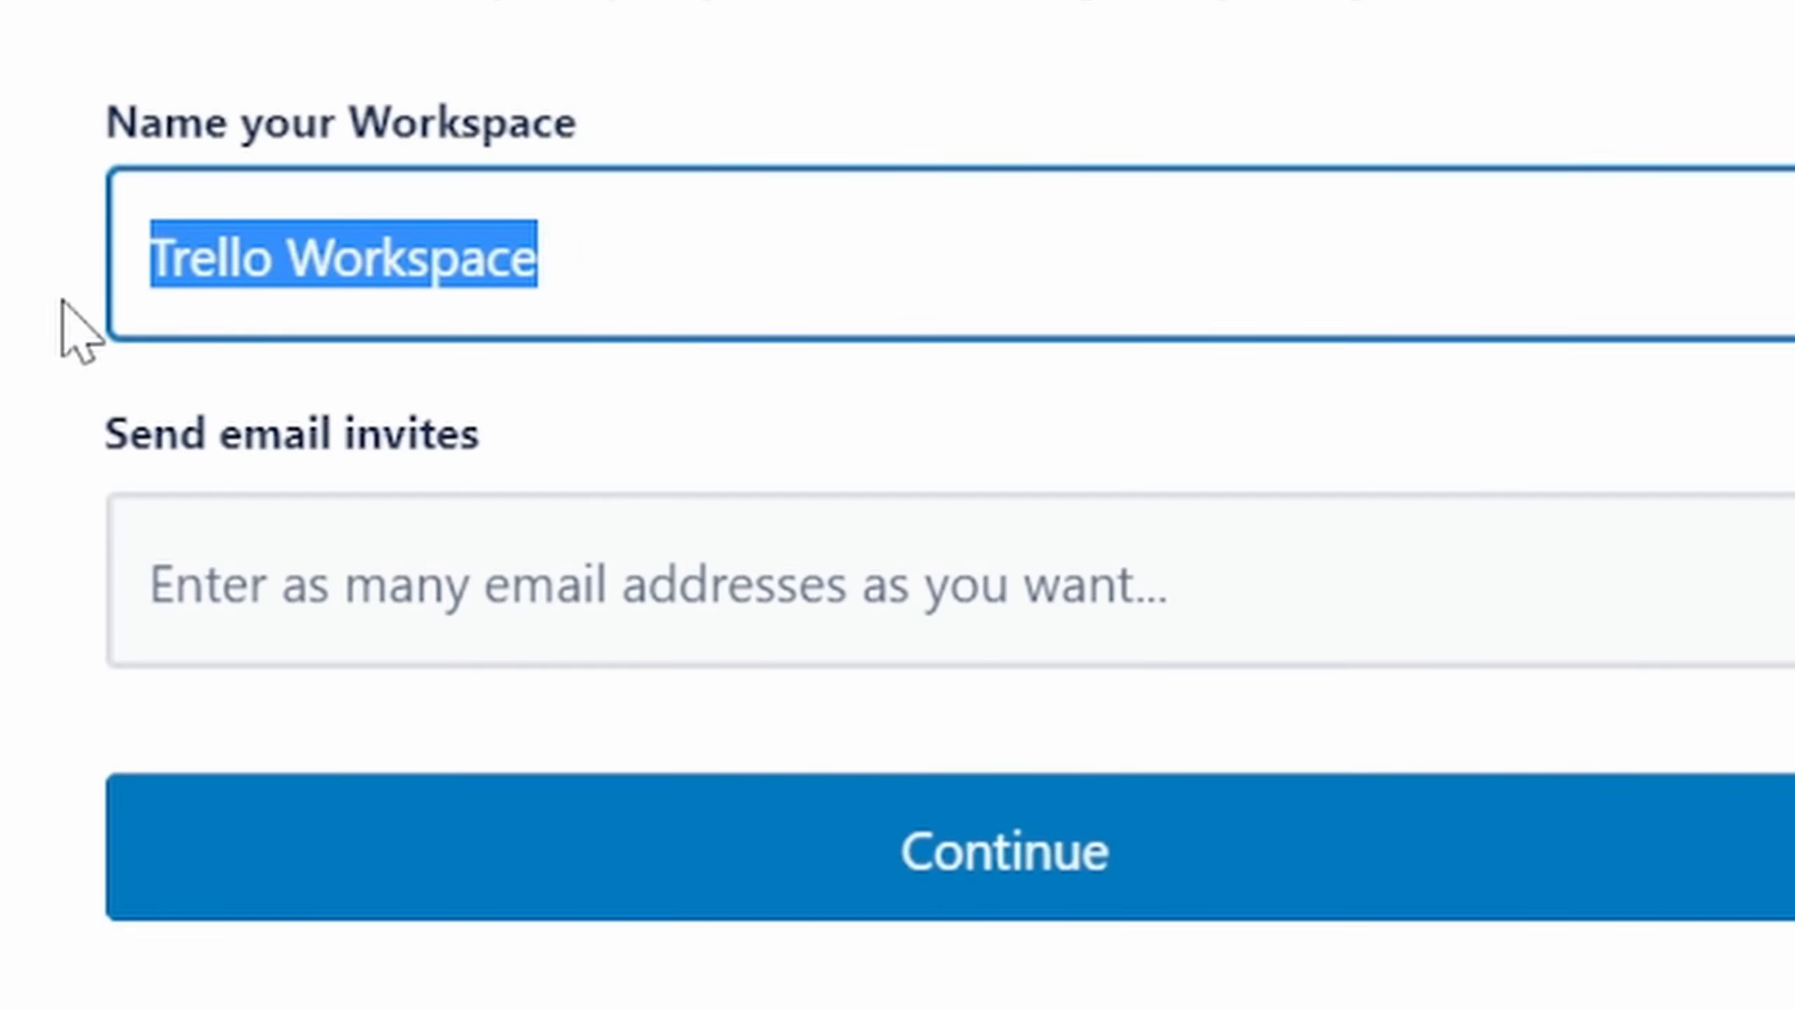
pyautogui.write('Yout')
pyautogui.press('BackSpace')
pyautogui.write('Tub')
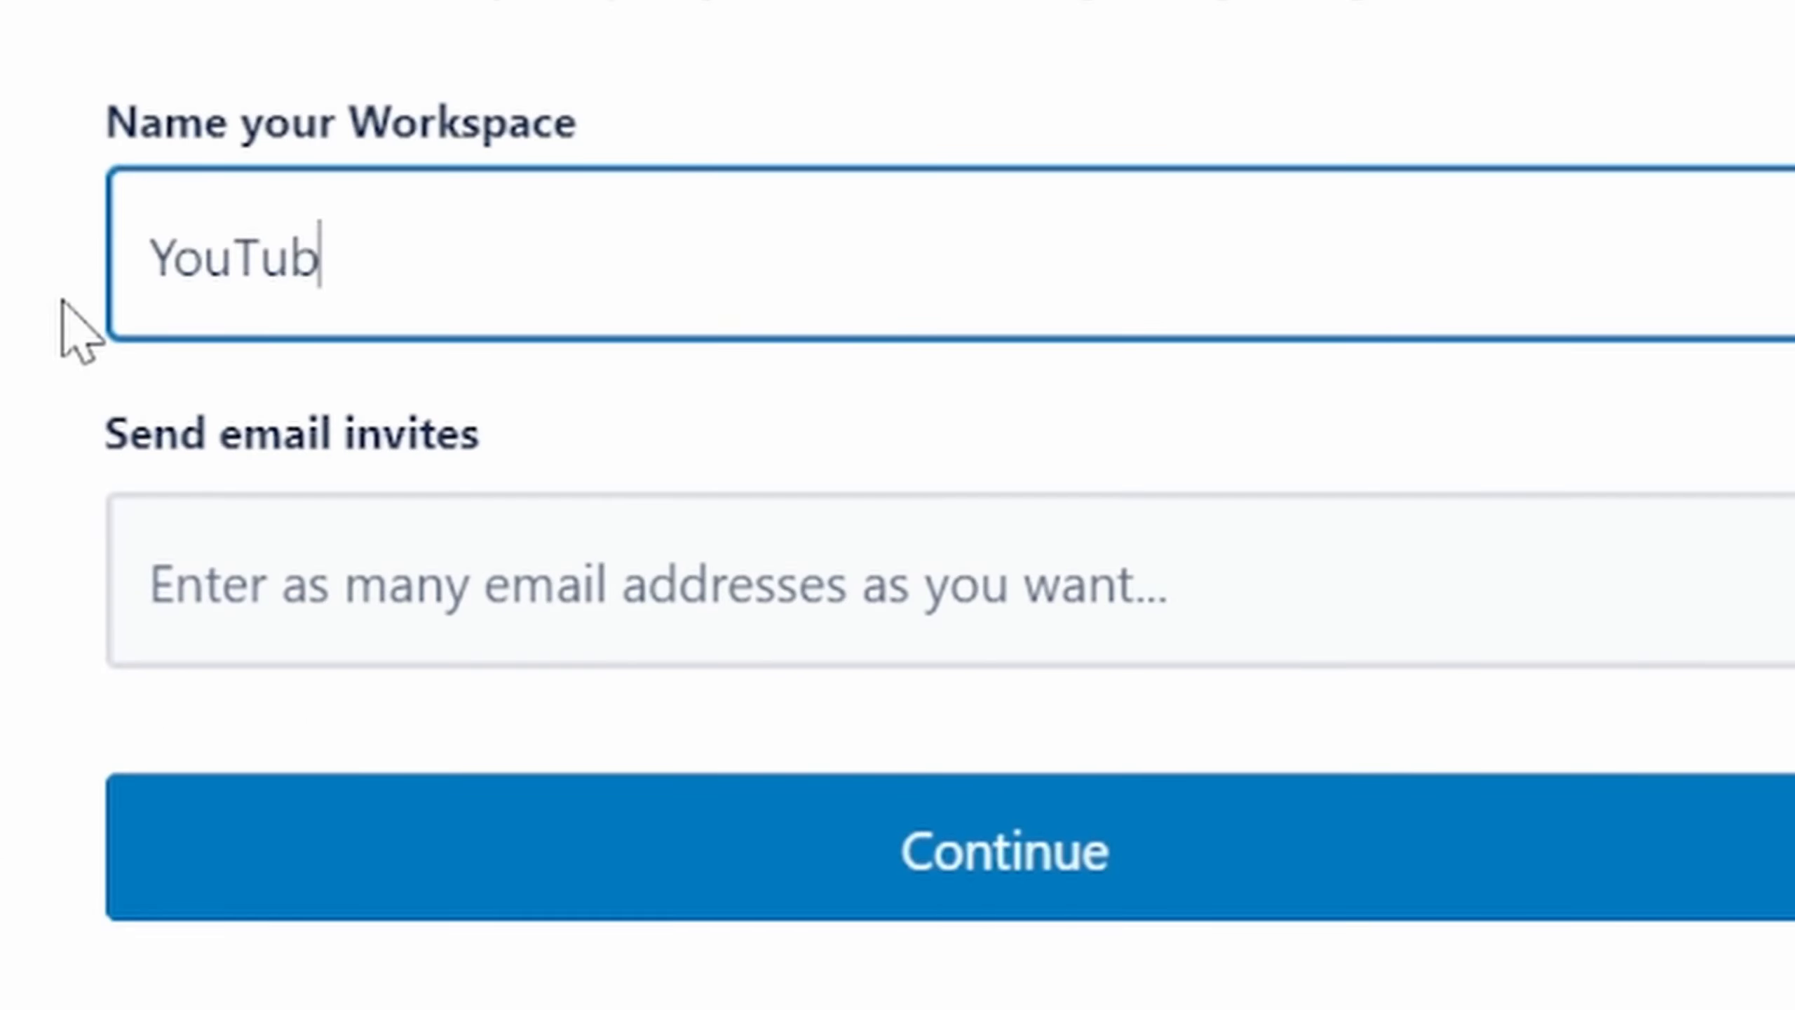
pyautogui.write('e')
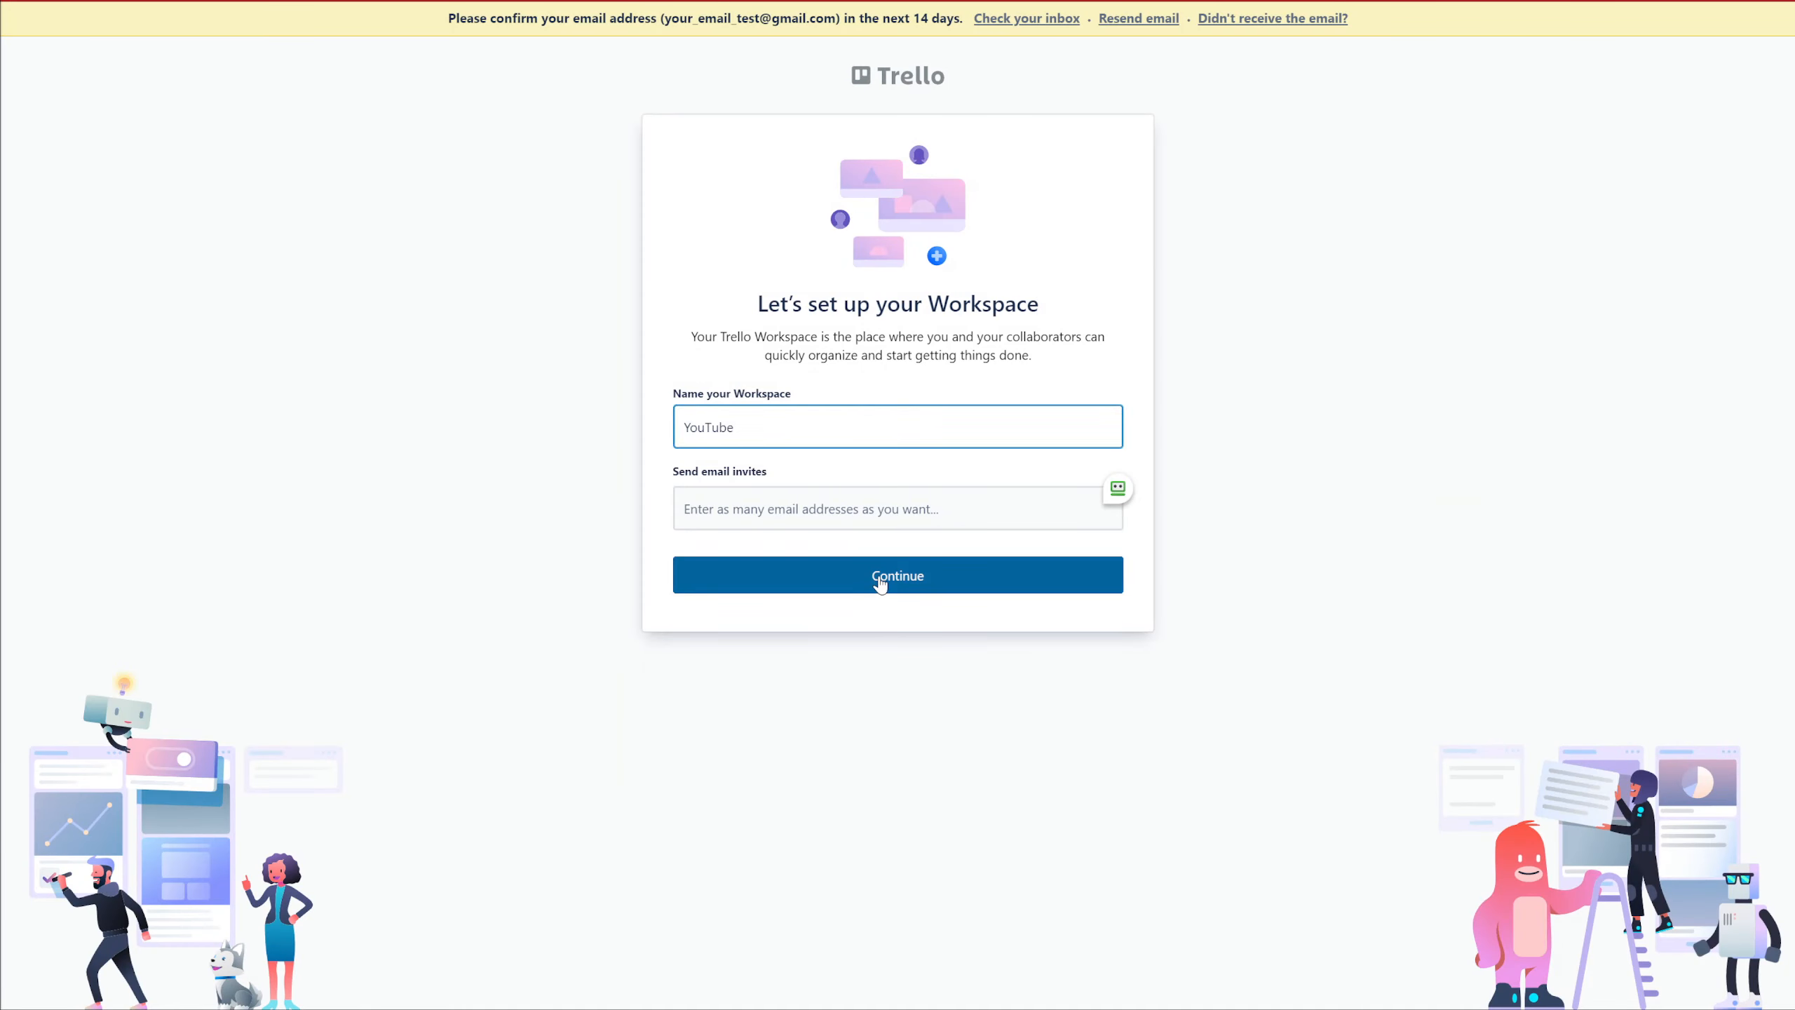
pyautogui.click(880, 584)
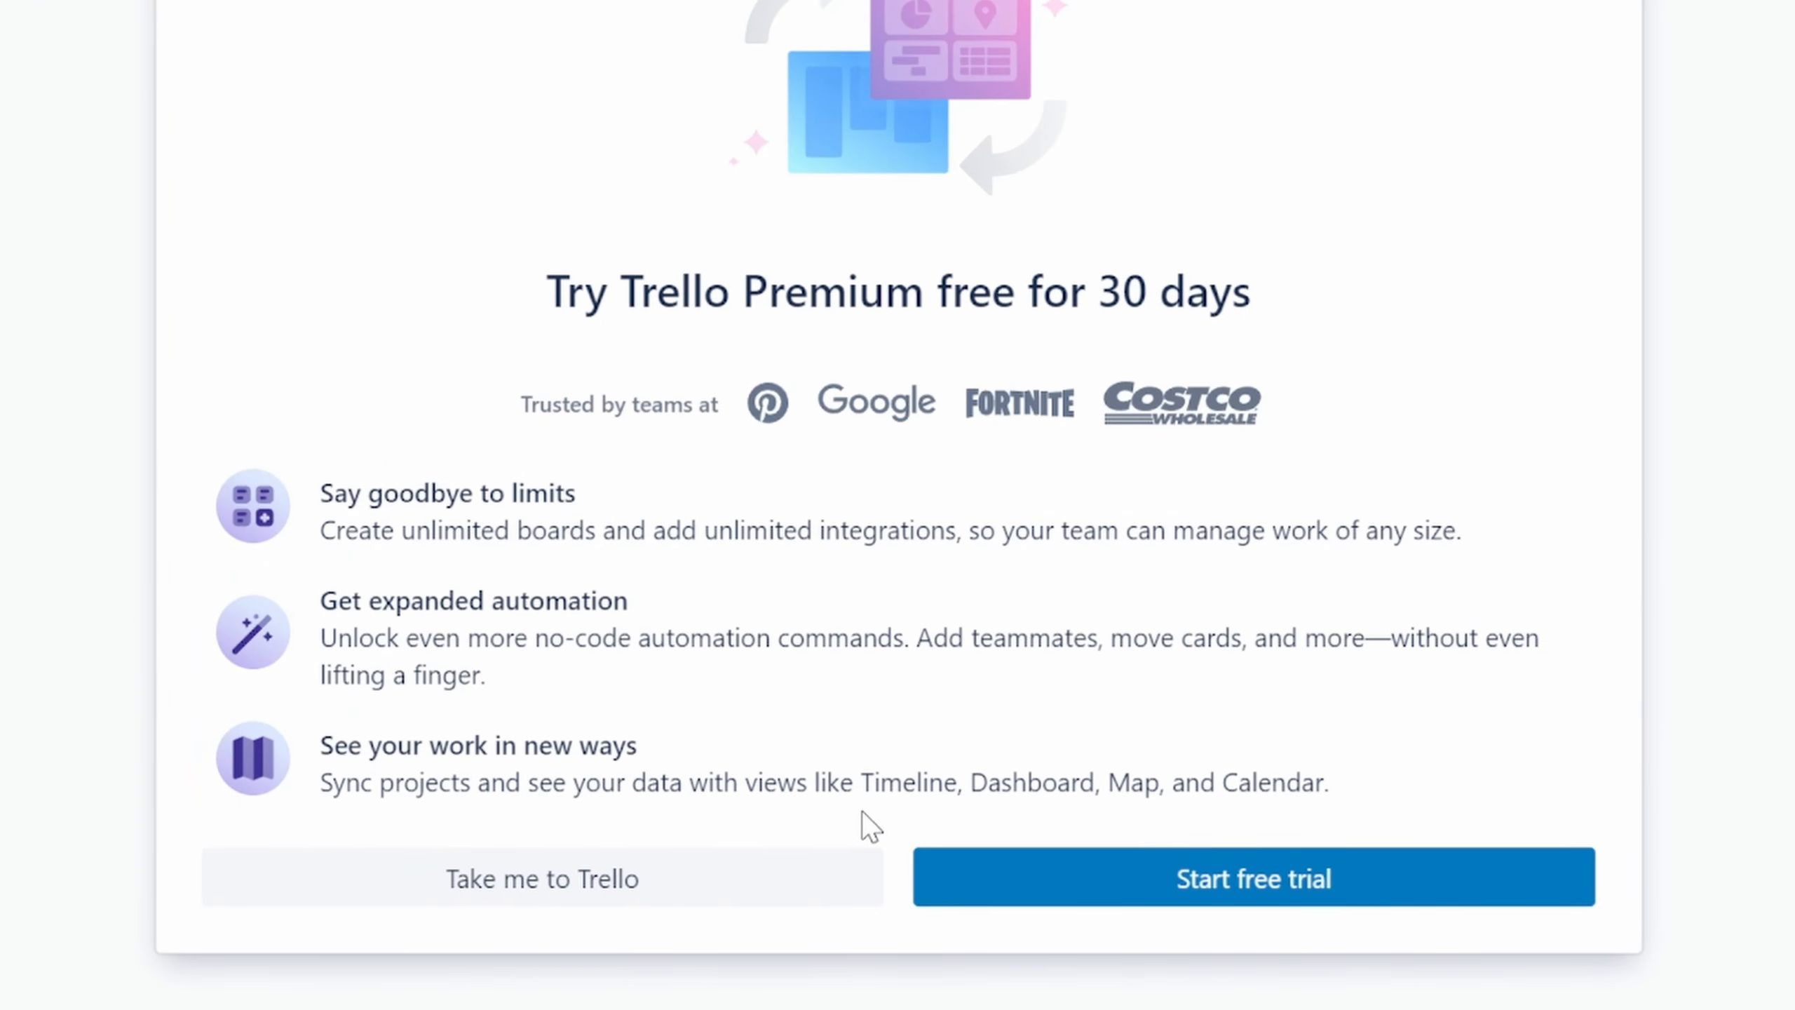
pyautogui.click(676, 877)
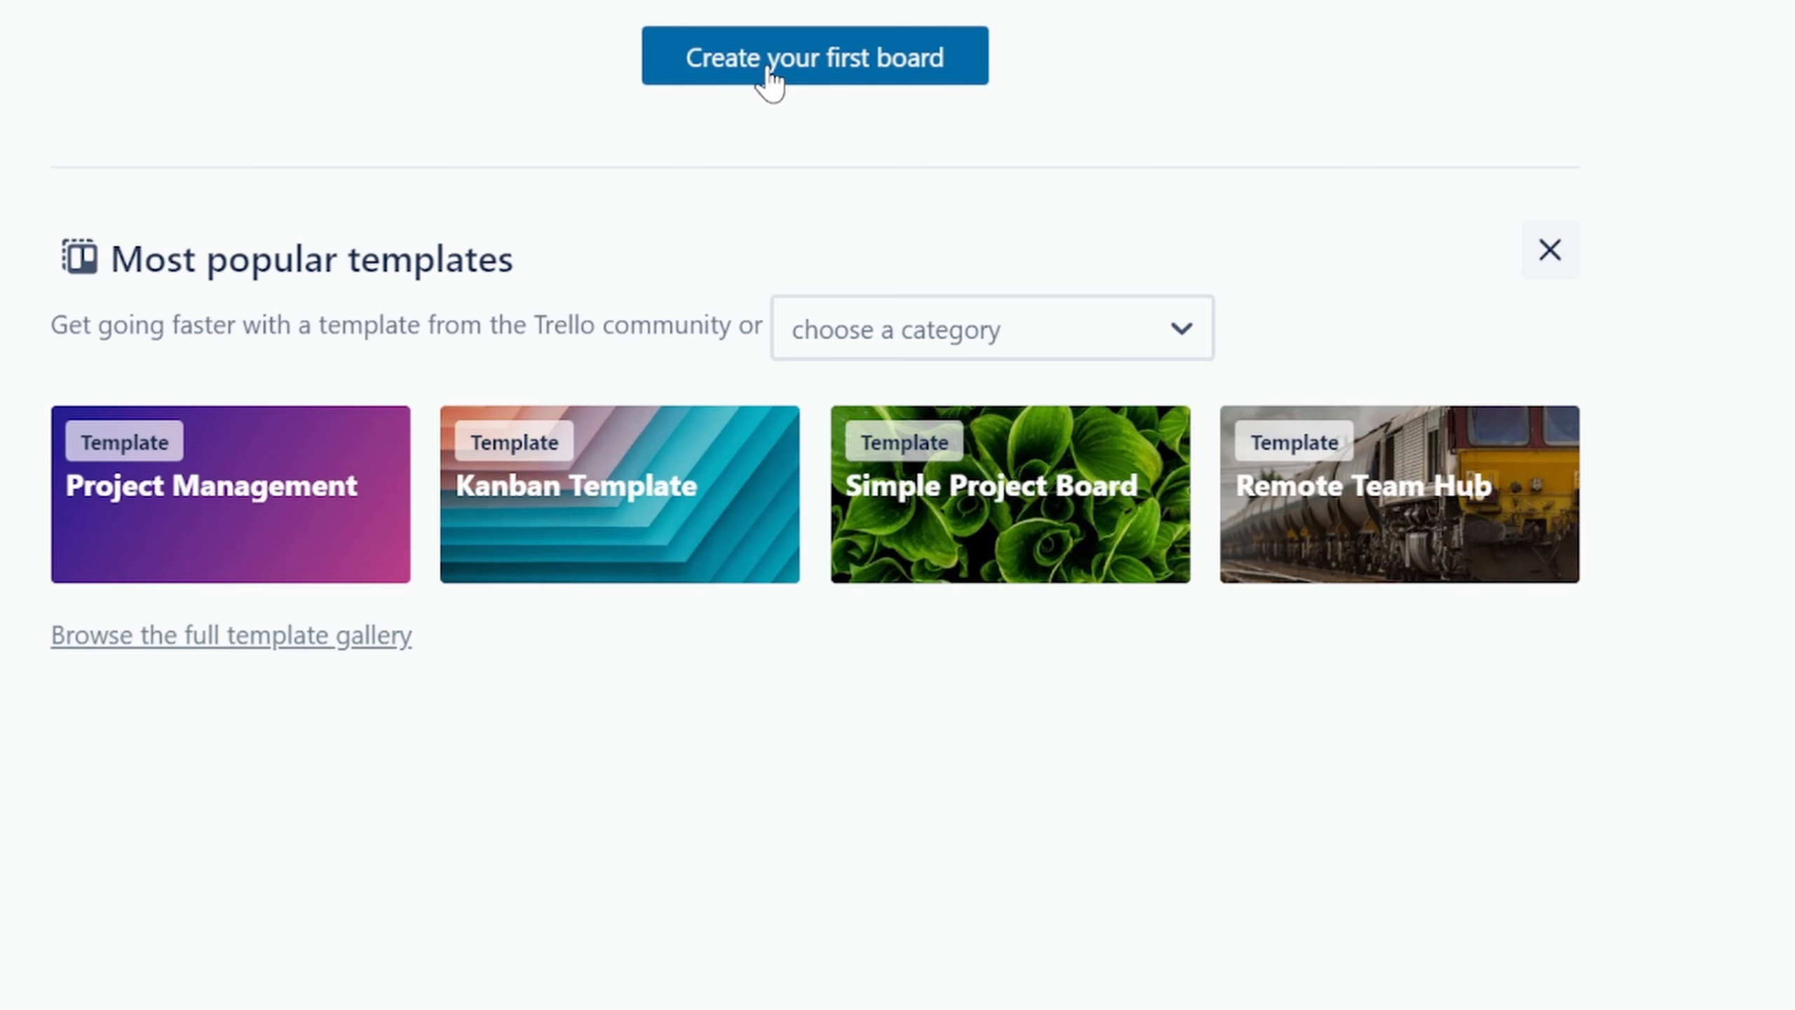
# - Create a first board titled 'YouTube' with the plain blue background
pyautogui.click(772, 77)
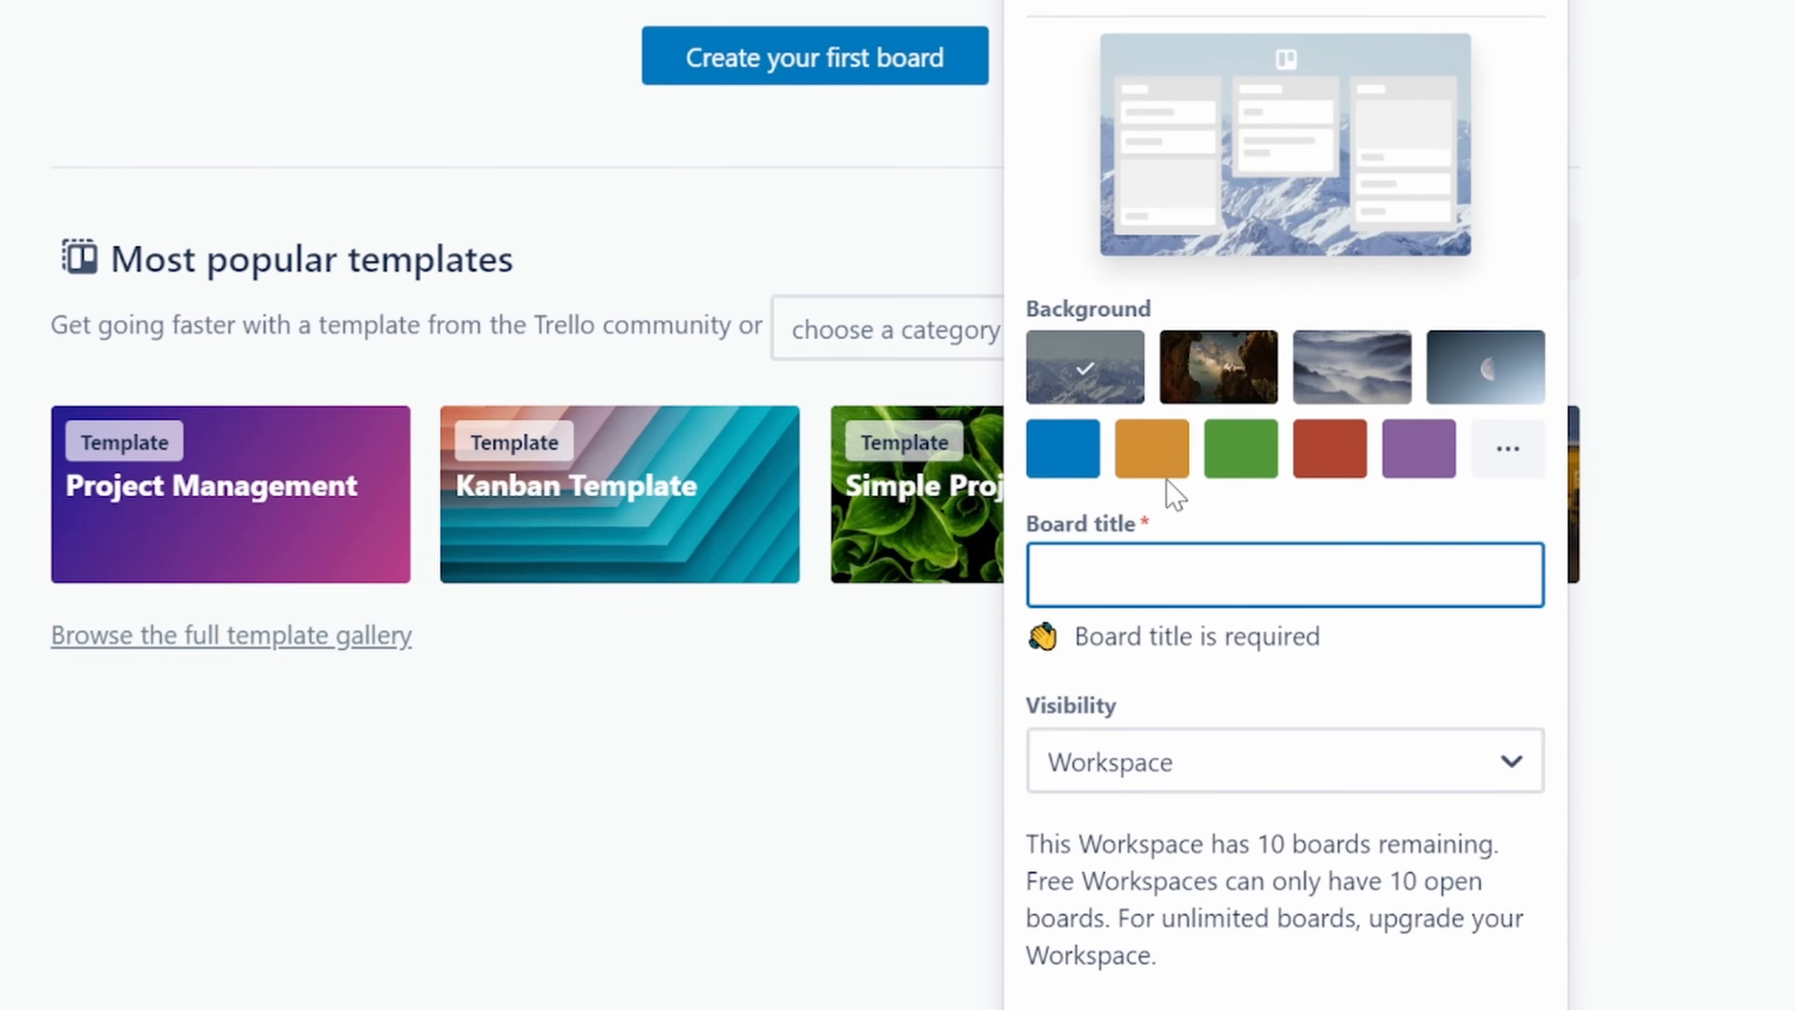
pyautogui.click(1081, 470)
pyautogui.click(1107, 584)
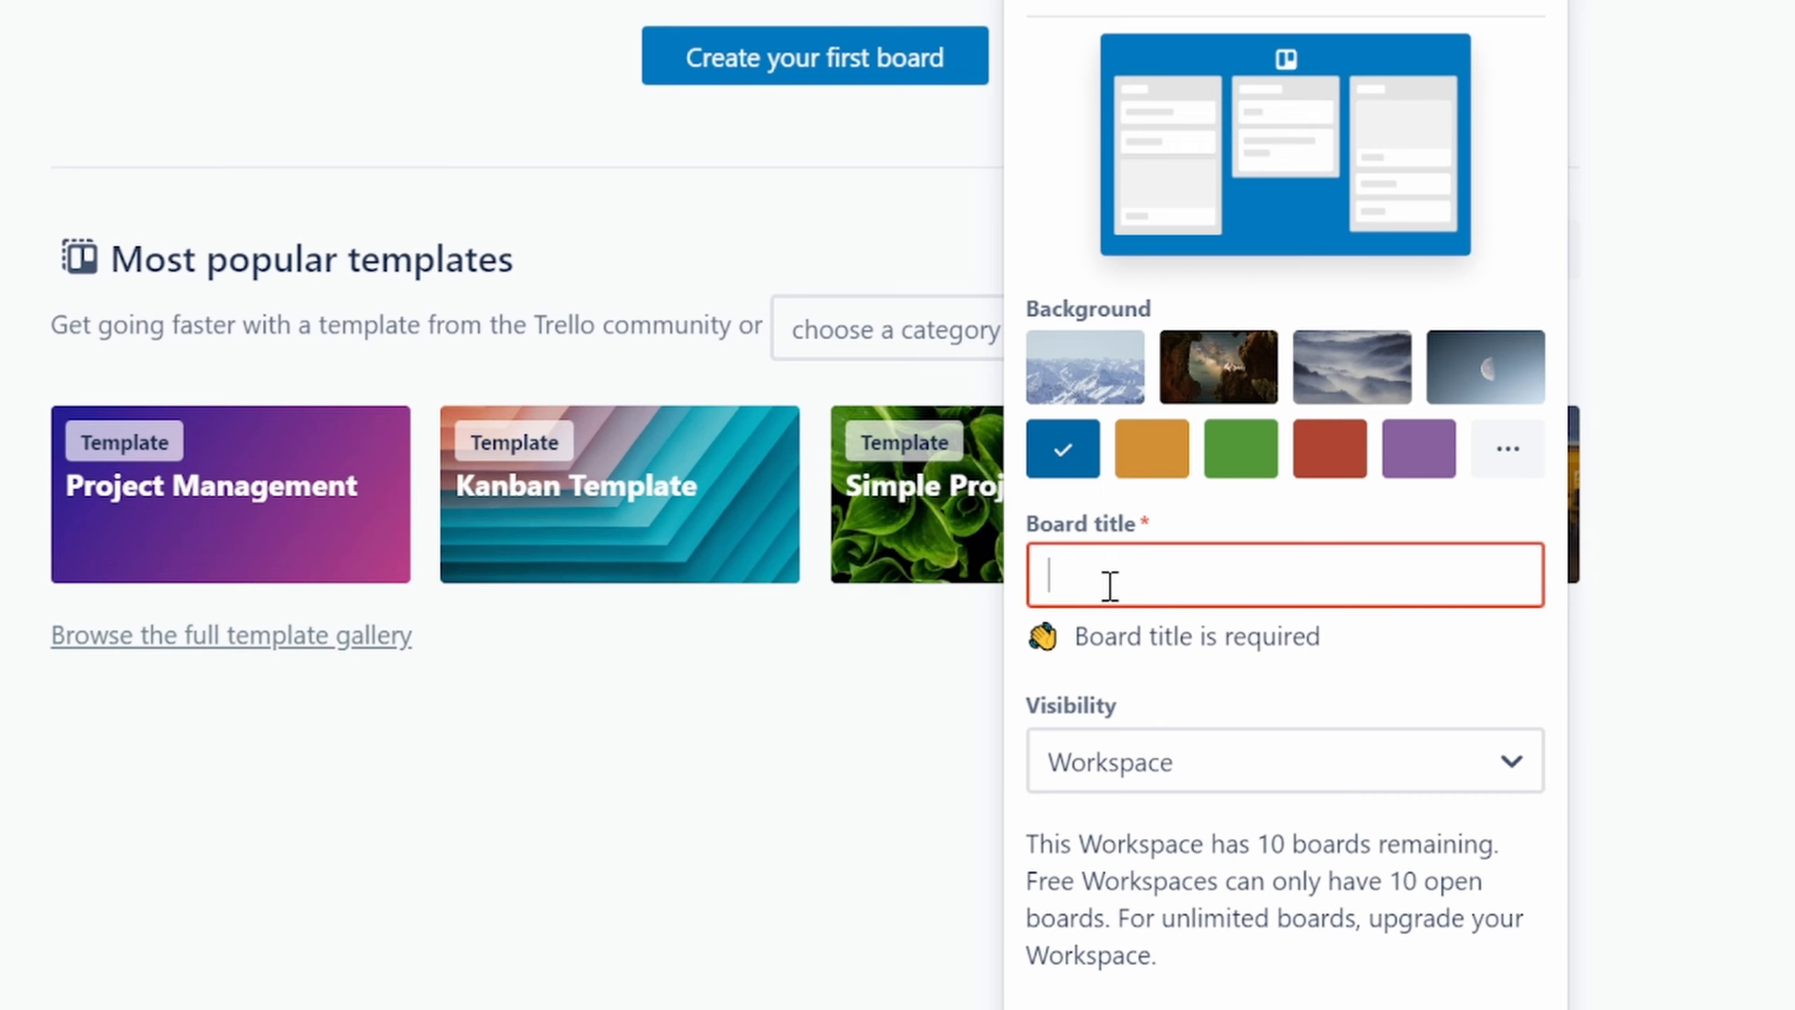
pyautogui.write('YouTube')
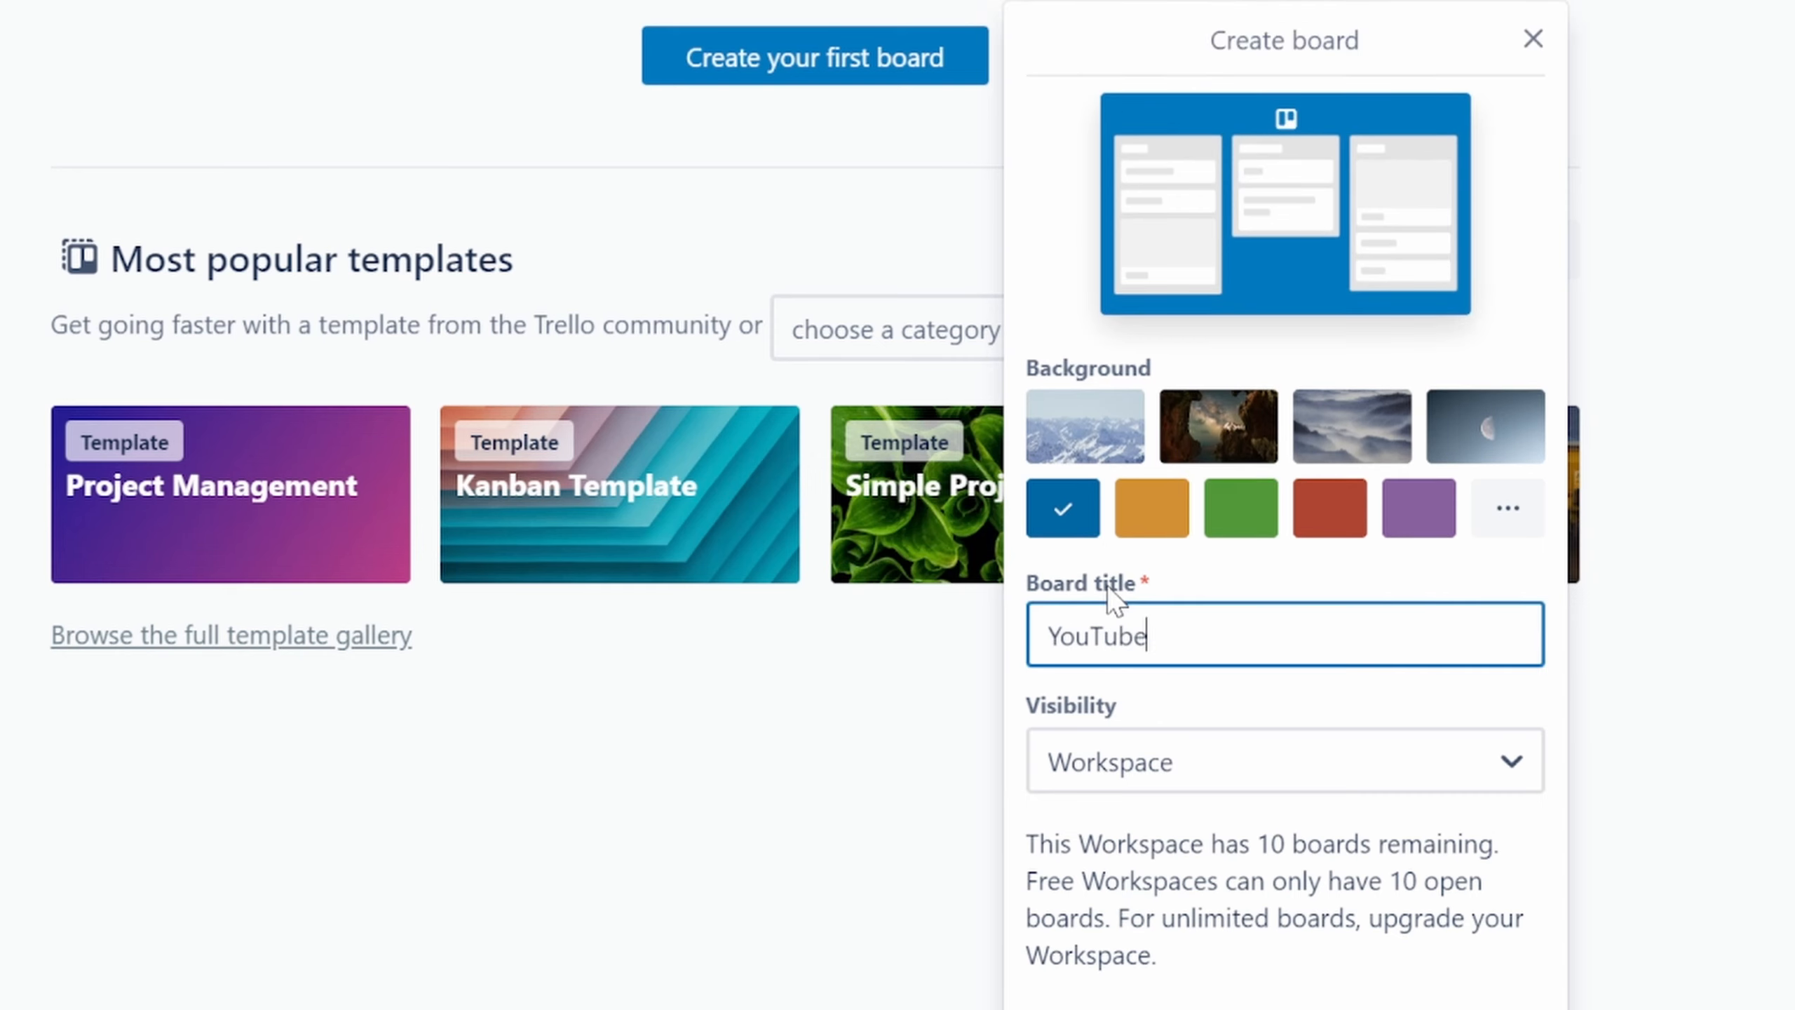
pyautogui.scroll(-3, 1107, 584)
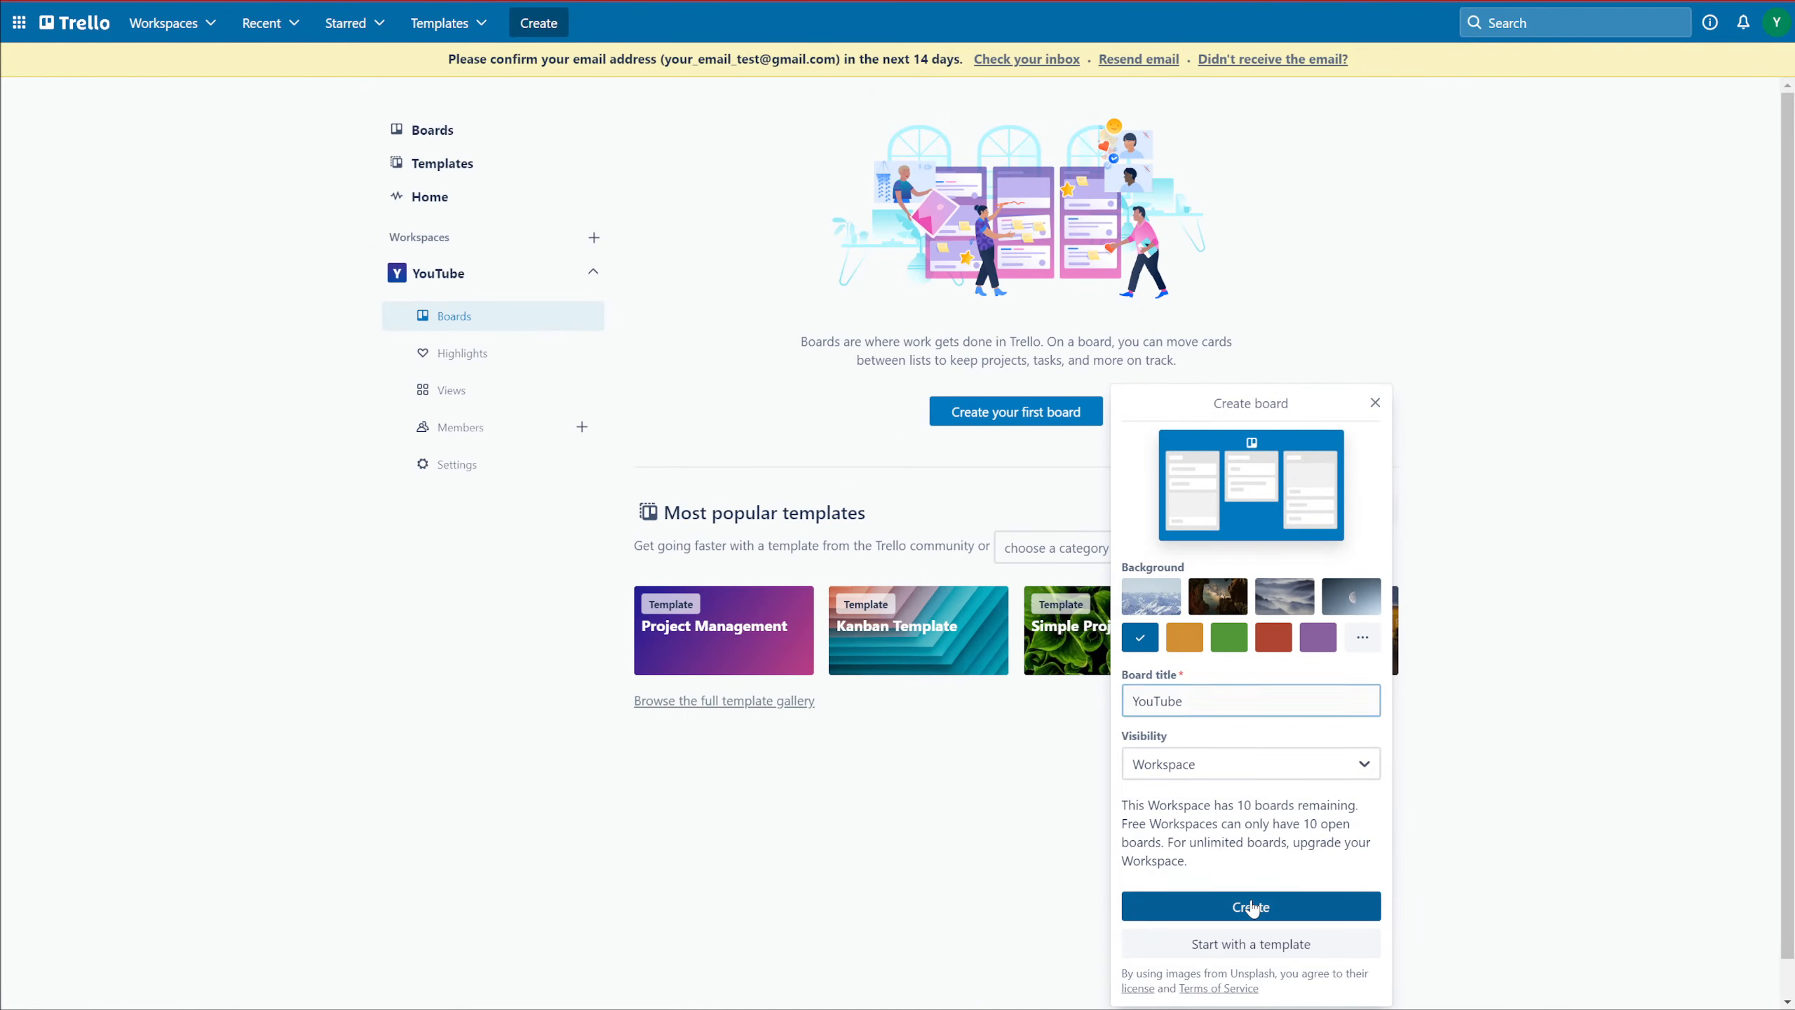
pyautogui.click(1284, 808)
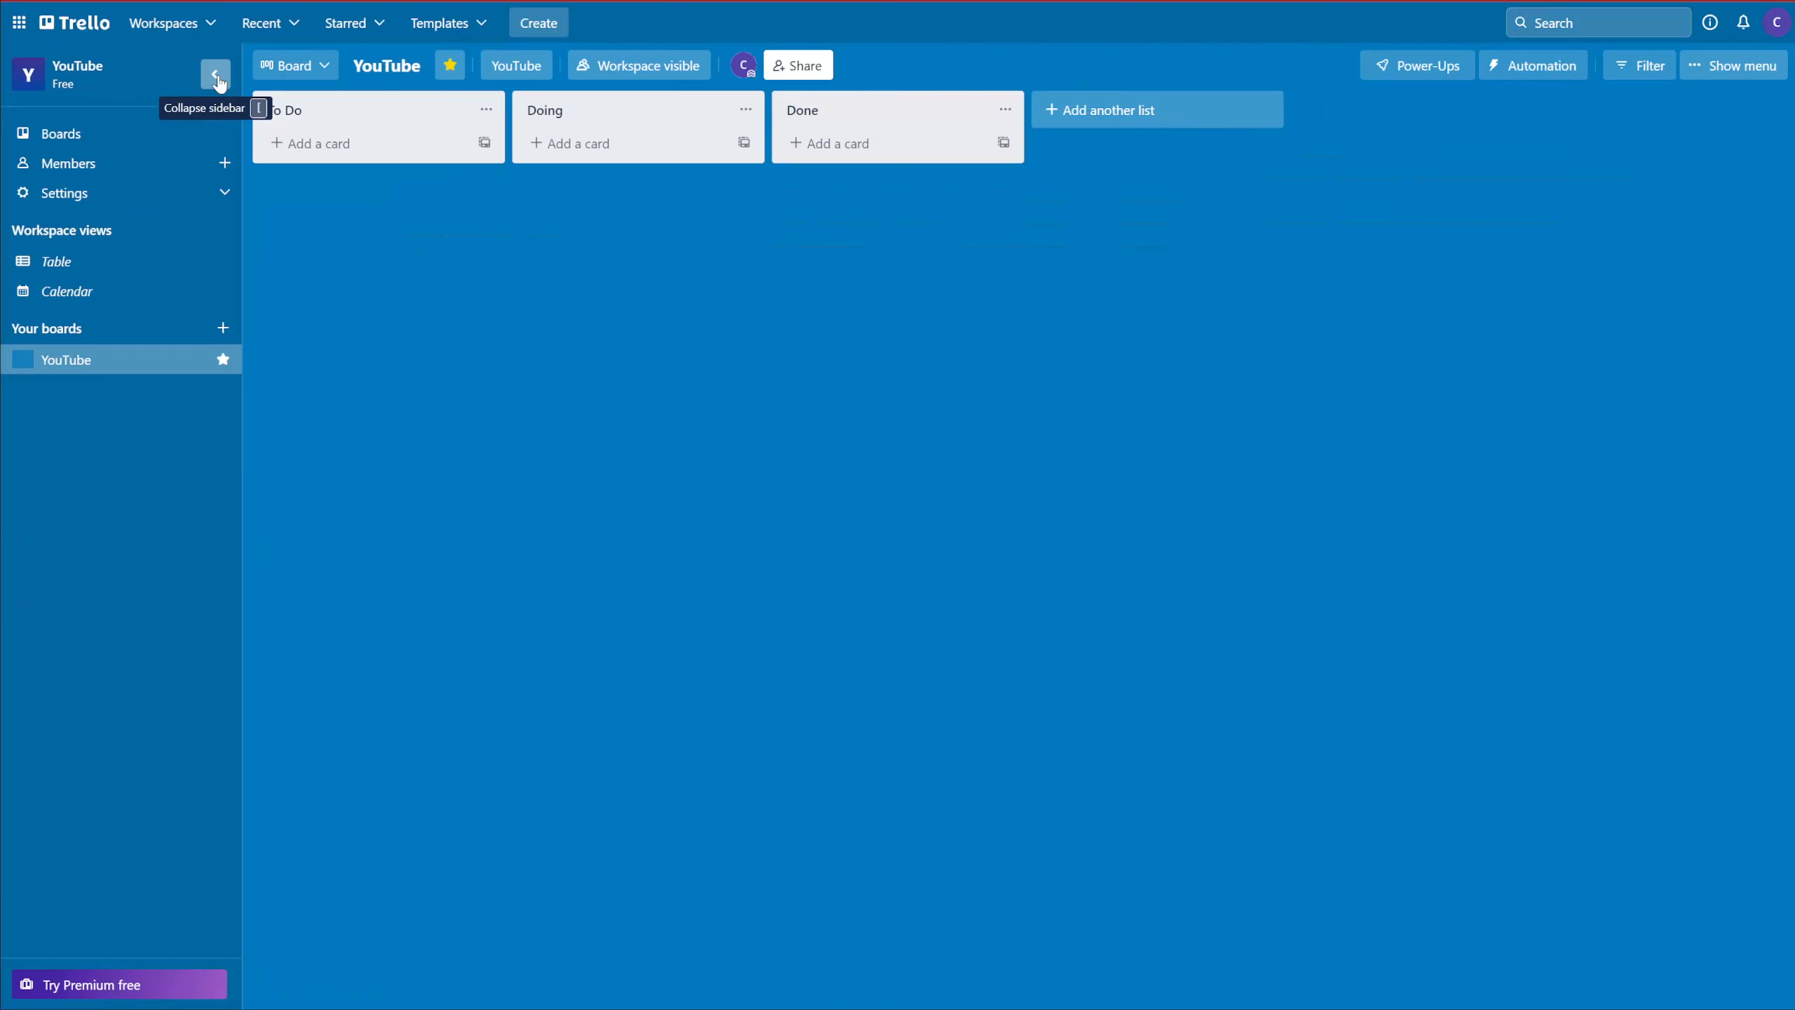
# - Add a 'Halo Blitz' card to To Do, then drag it through Doing and back into To Do
pyautogui.click(868, 267)
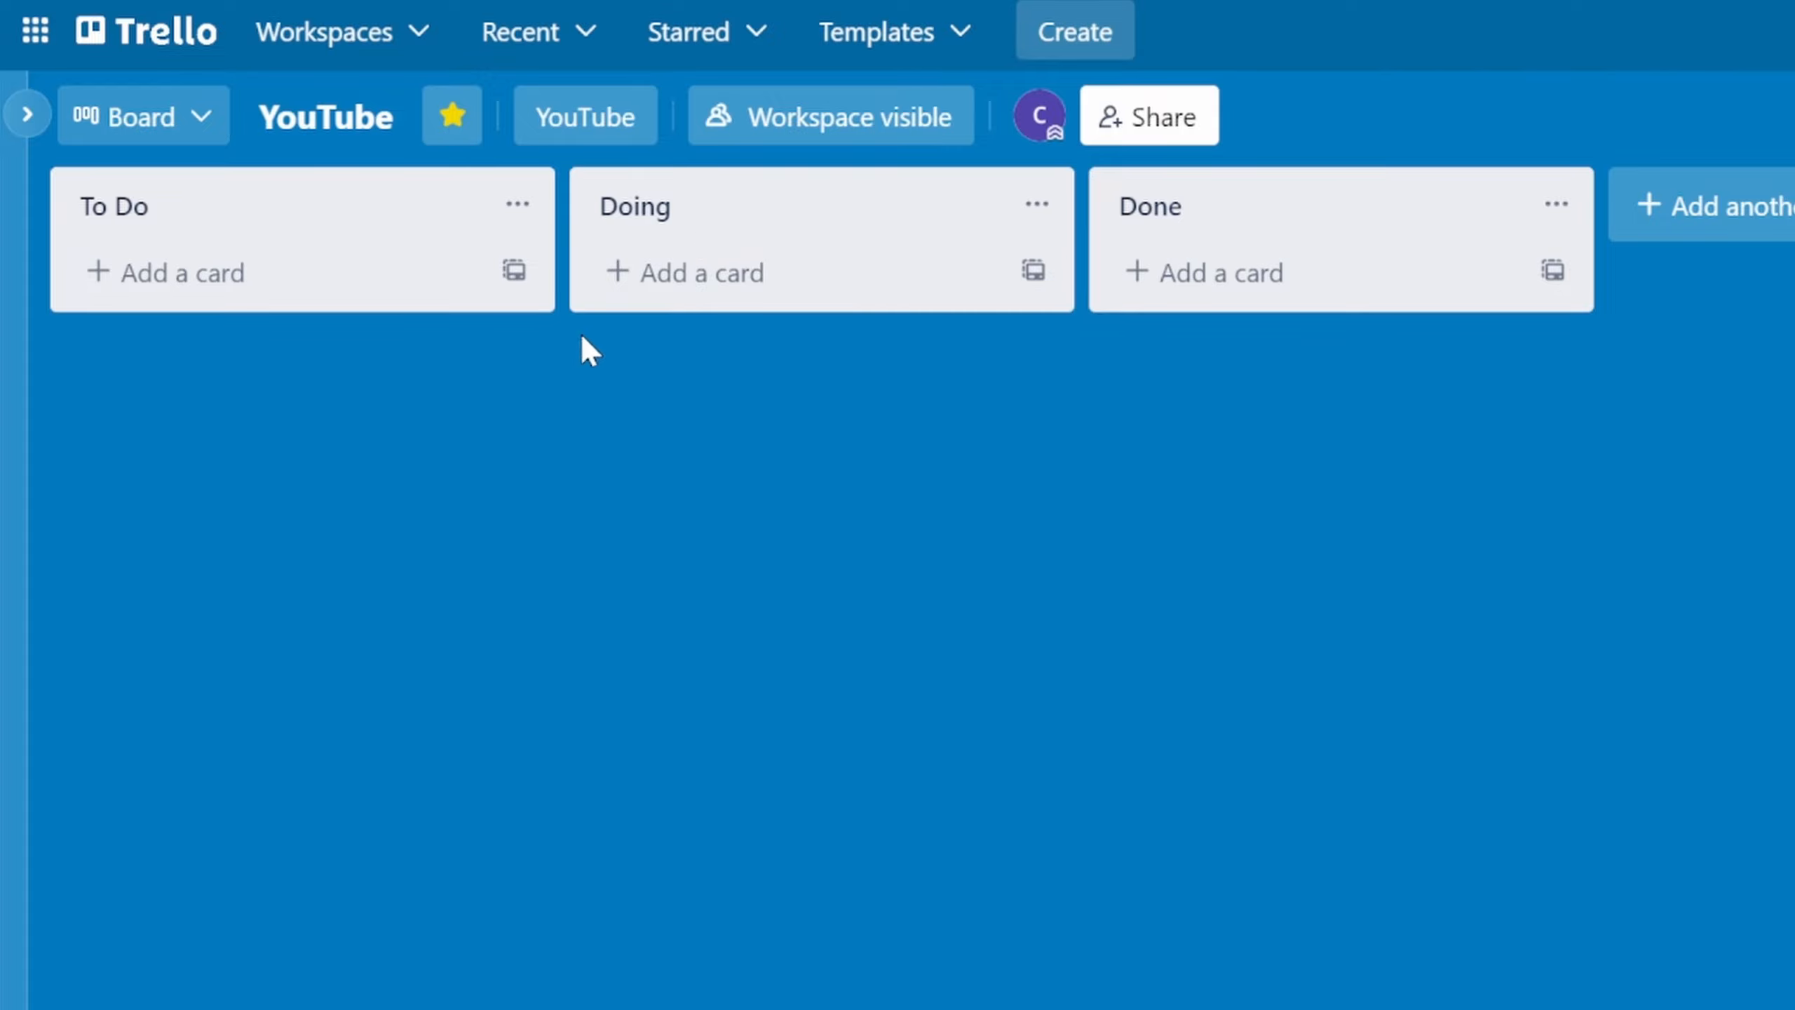
pyautogui.click(220, 297)
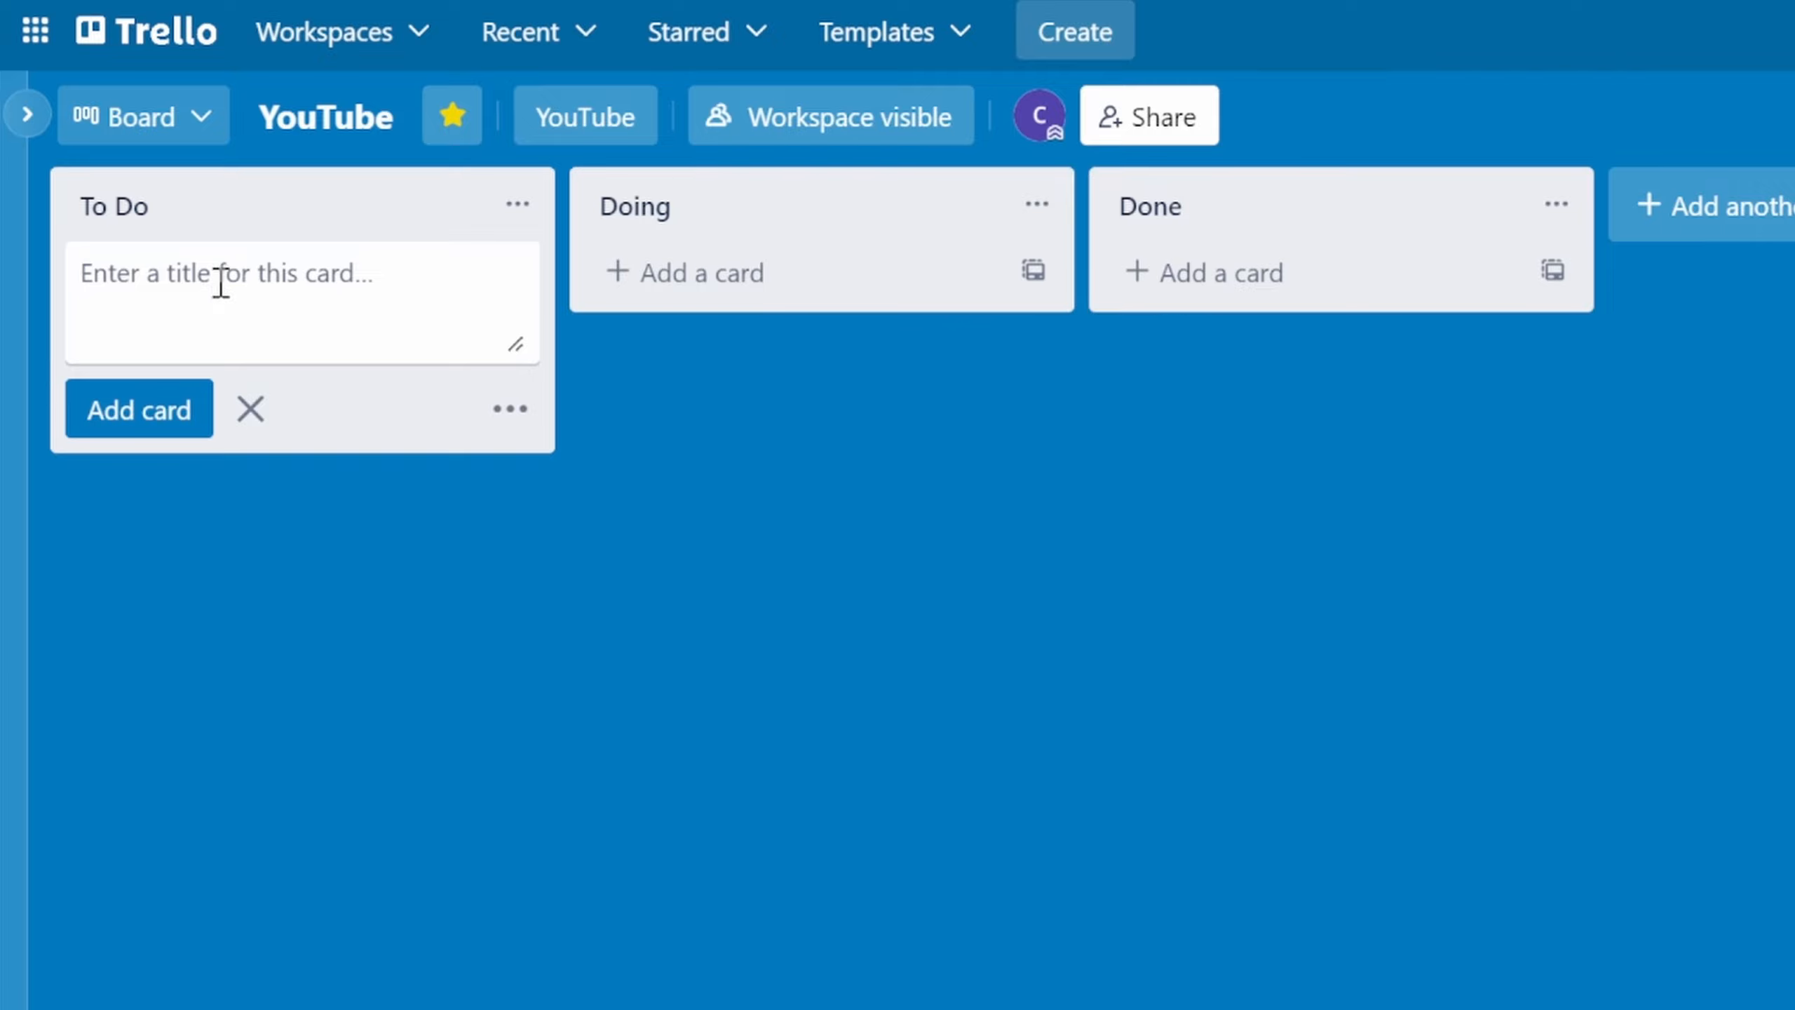
pyautogui.write('Halo Bl')
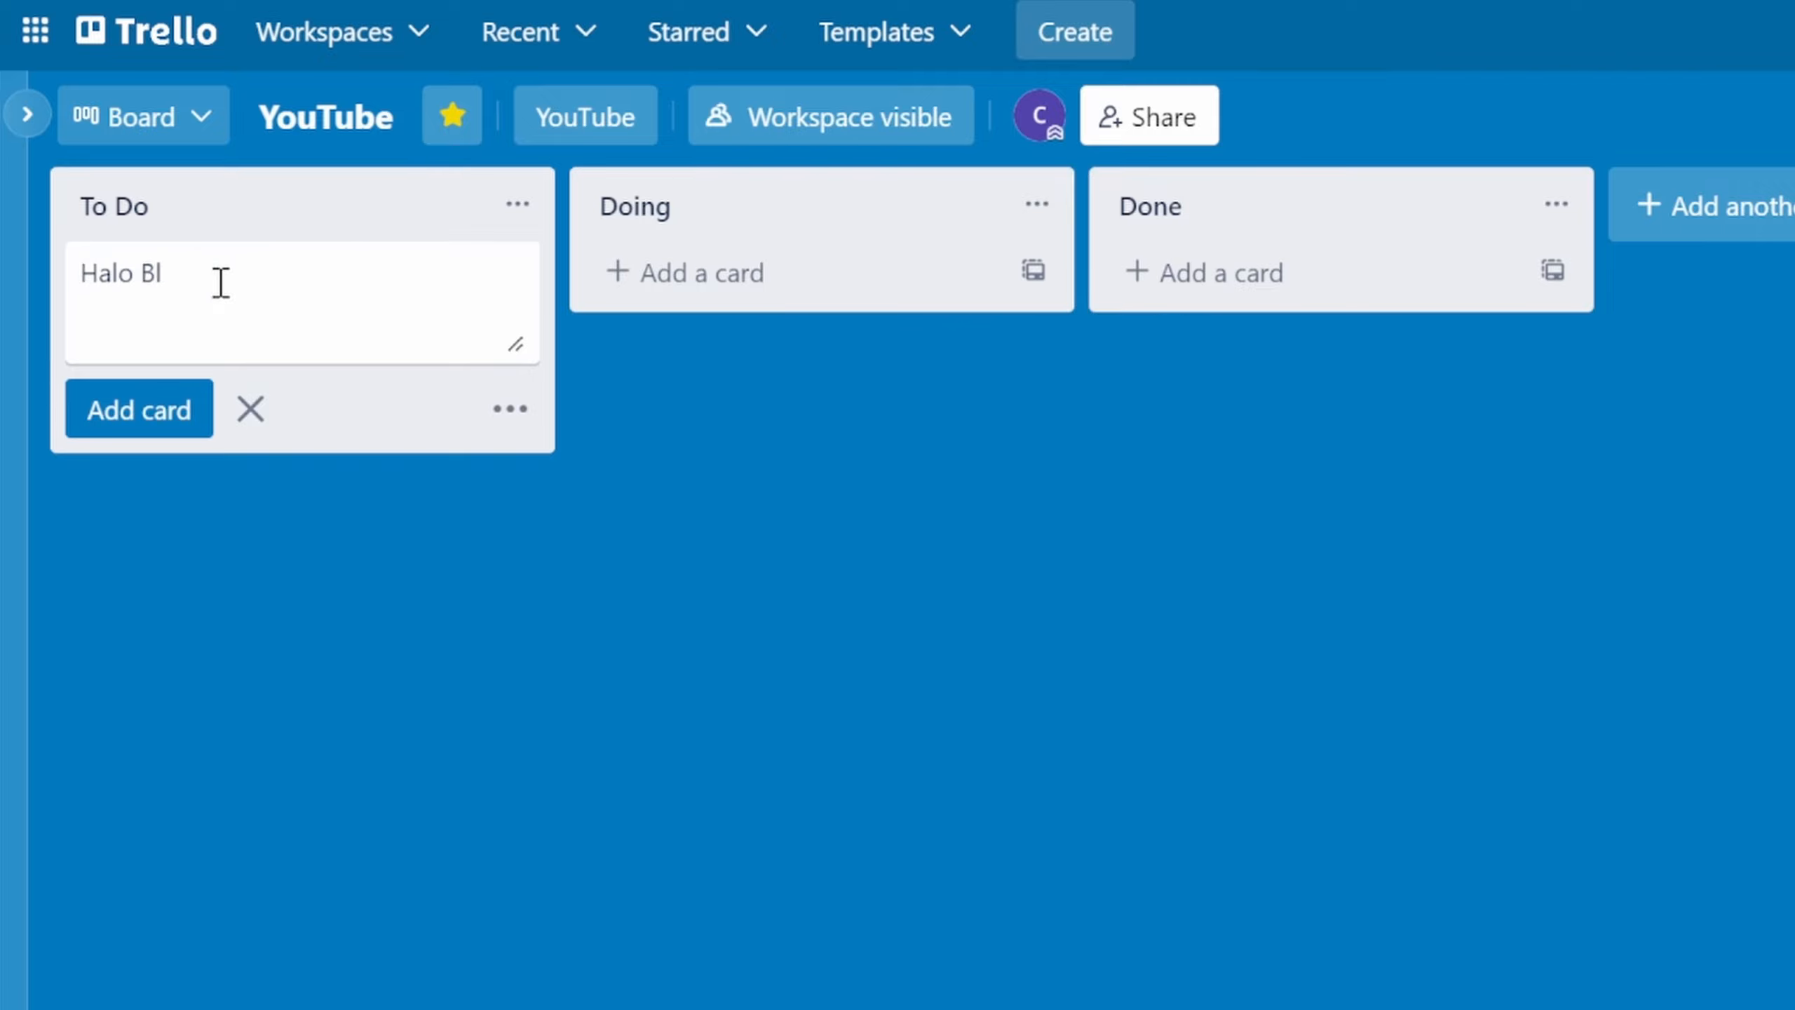
pyautogui.write('itz')
pyautogui.press('Return')
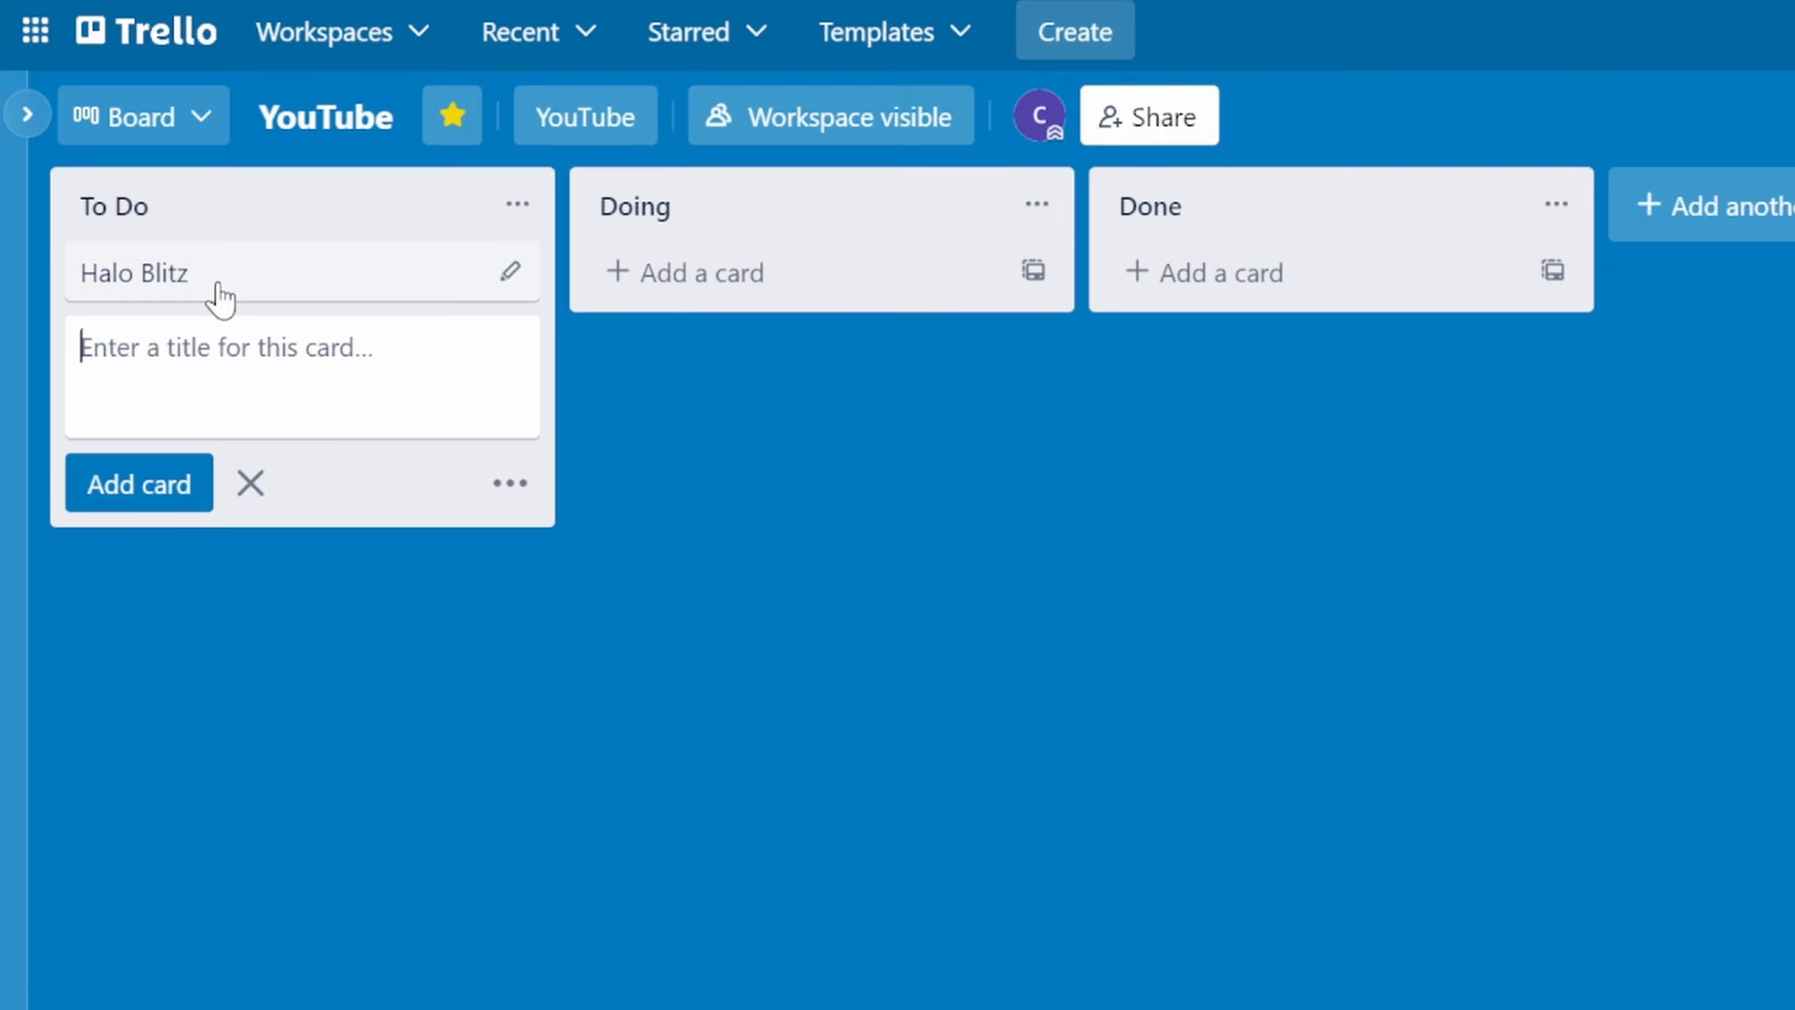
pyautogui.click(790, 436)
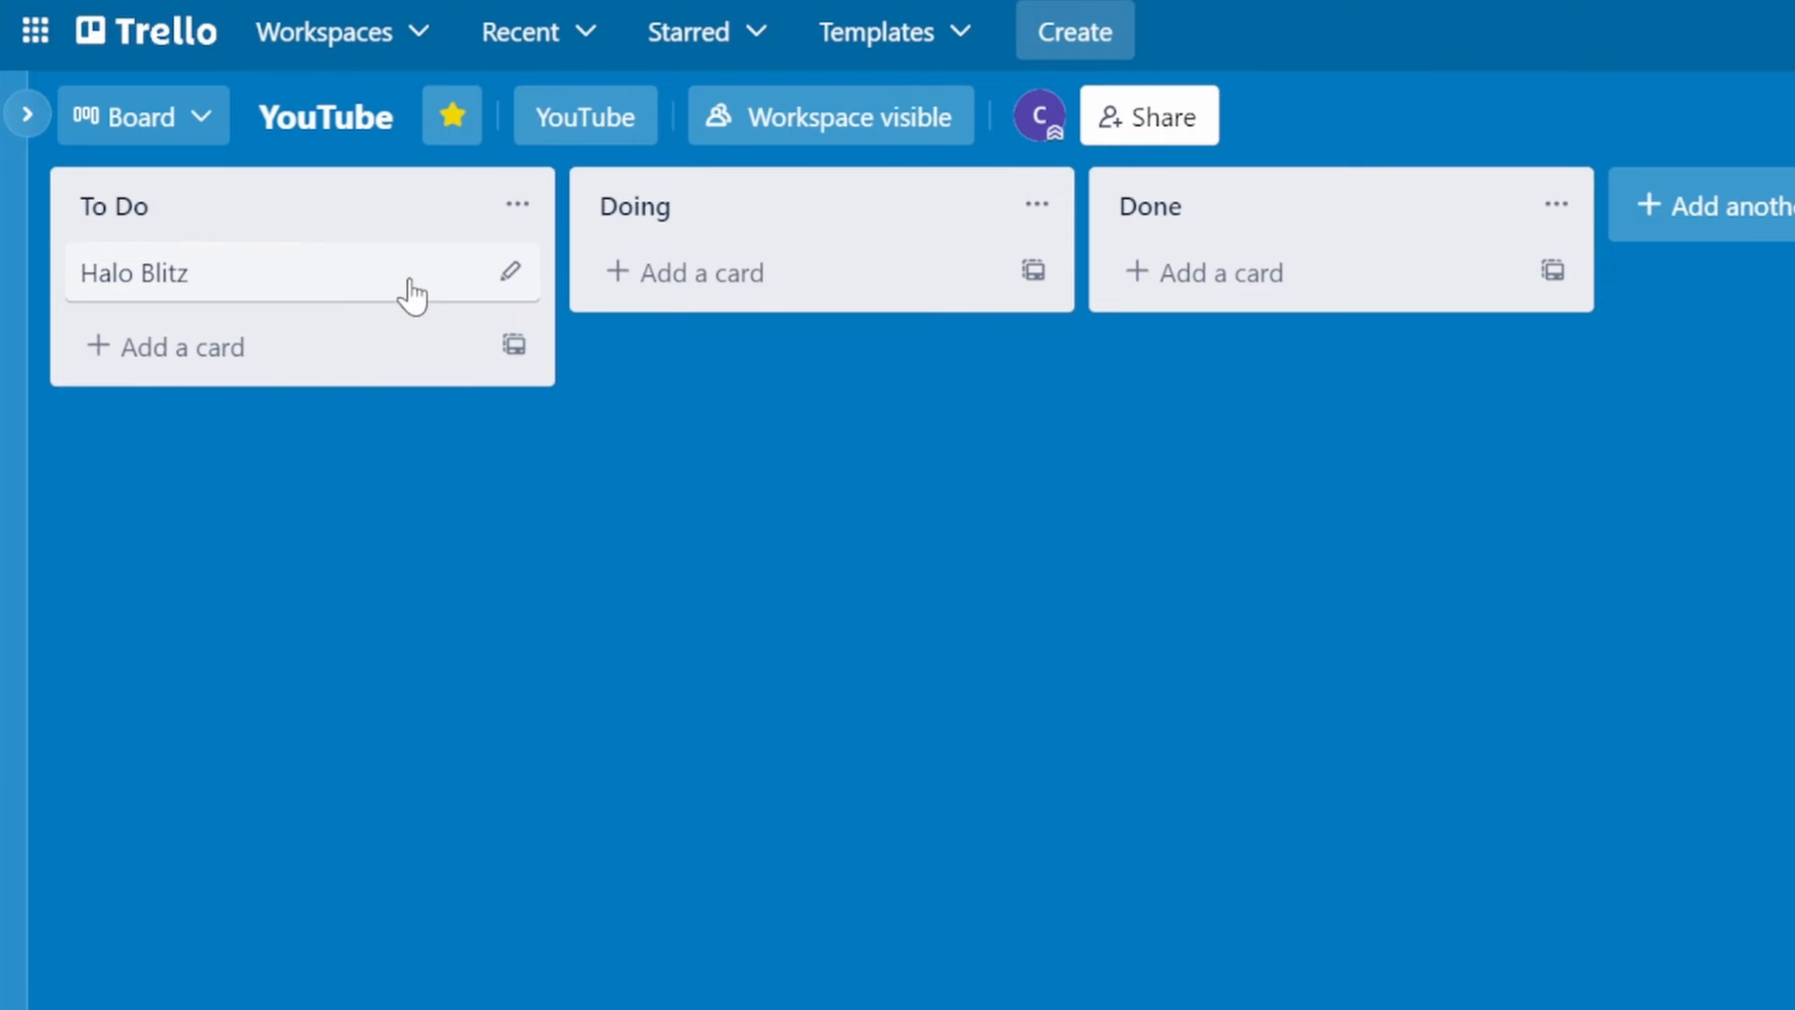
pyautogui.moveTo(409, 291); pyautogui.dragTo(1329, 297)
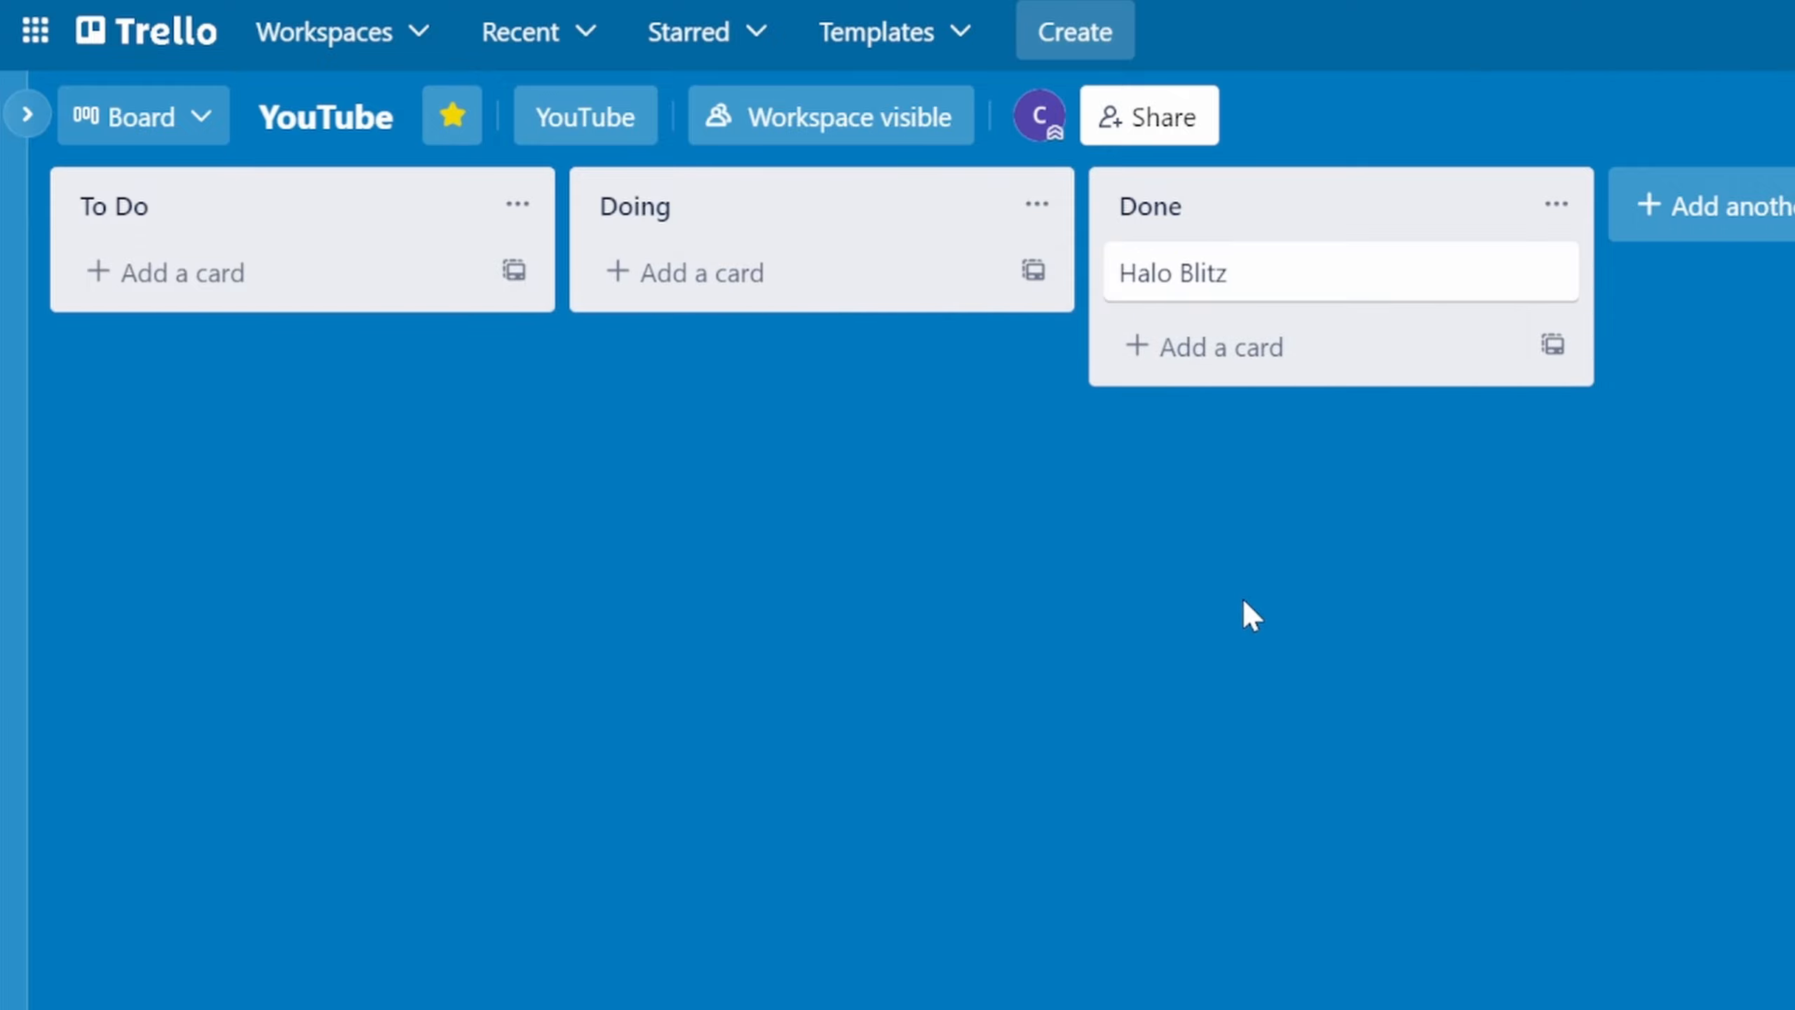
pyautogui.moveTo(1303, 288); pyautogui.dragTo(299, 320)
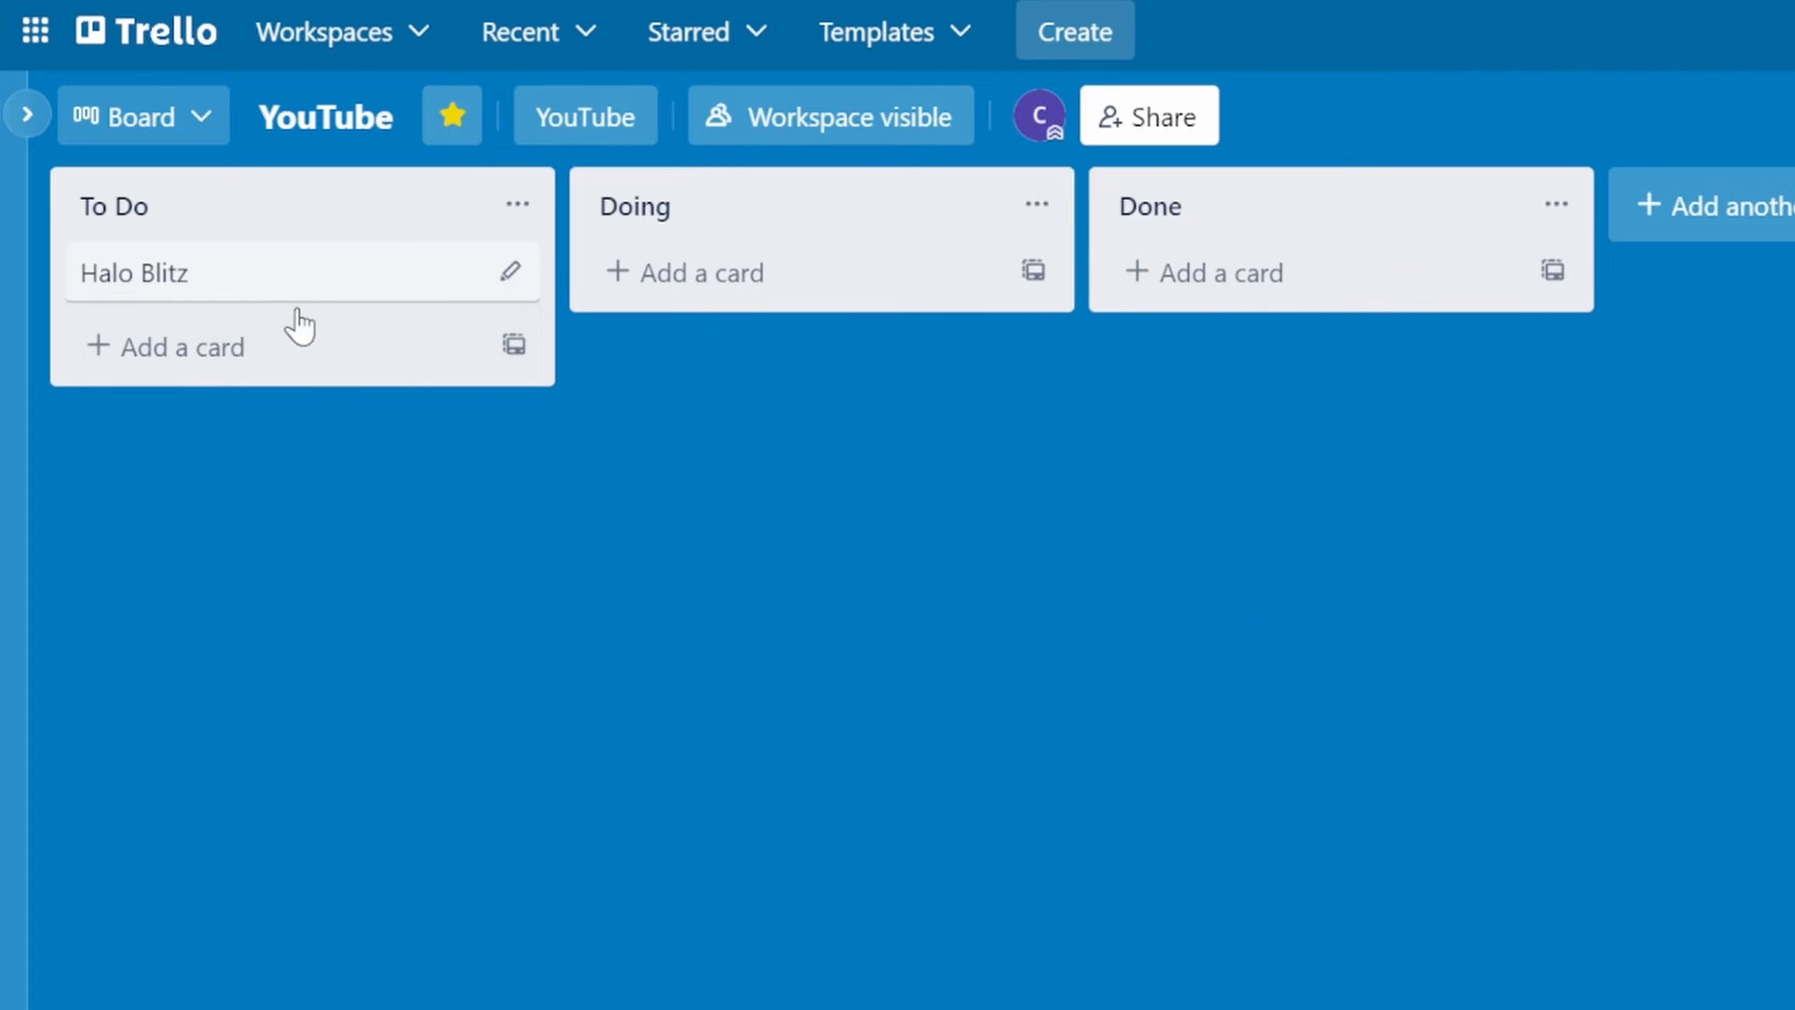
# - Create a cyan 'ToH' label on the Halo Blitz card and expand labels to show names
pyautogui.click(517, 273)
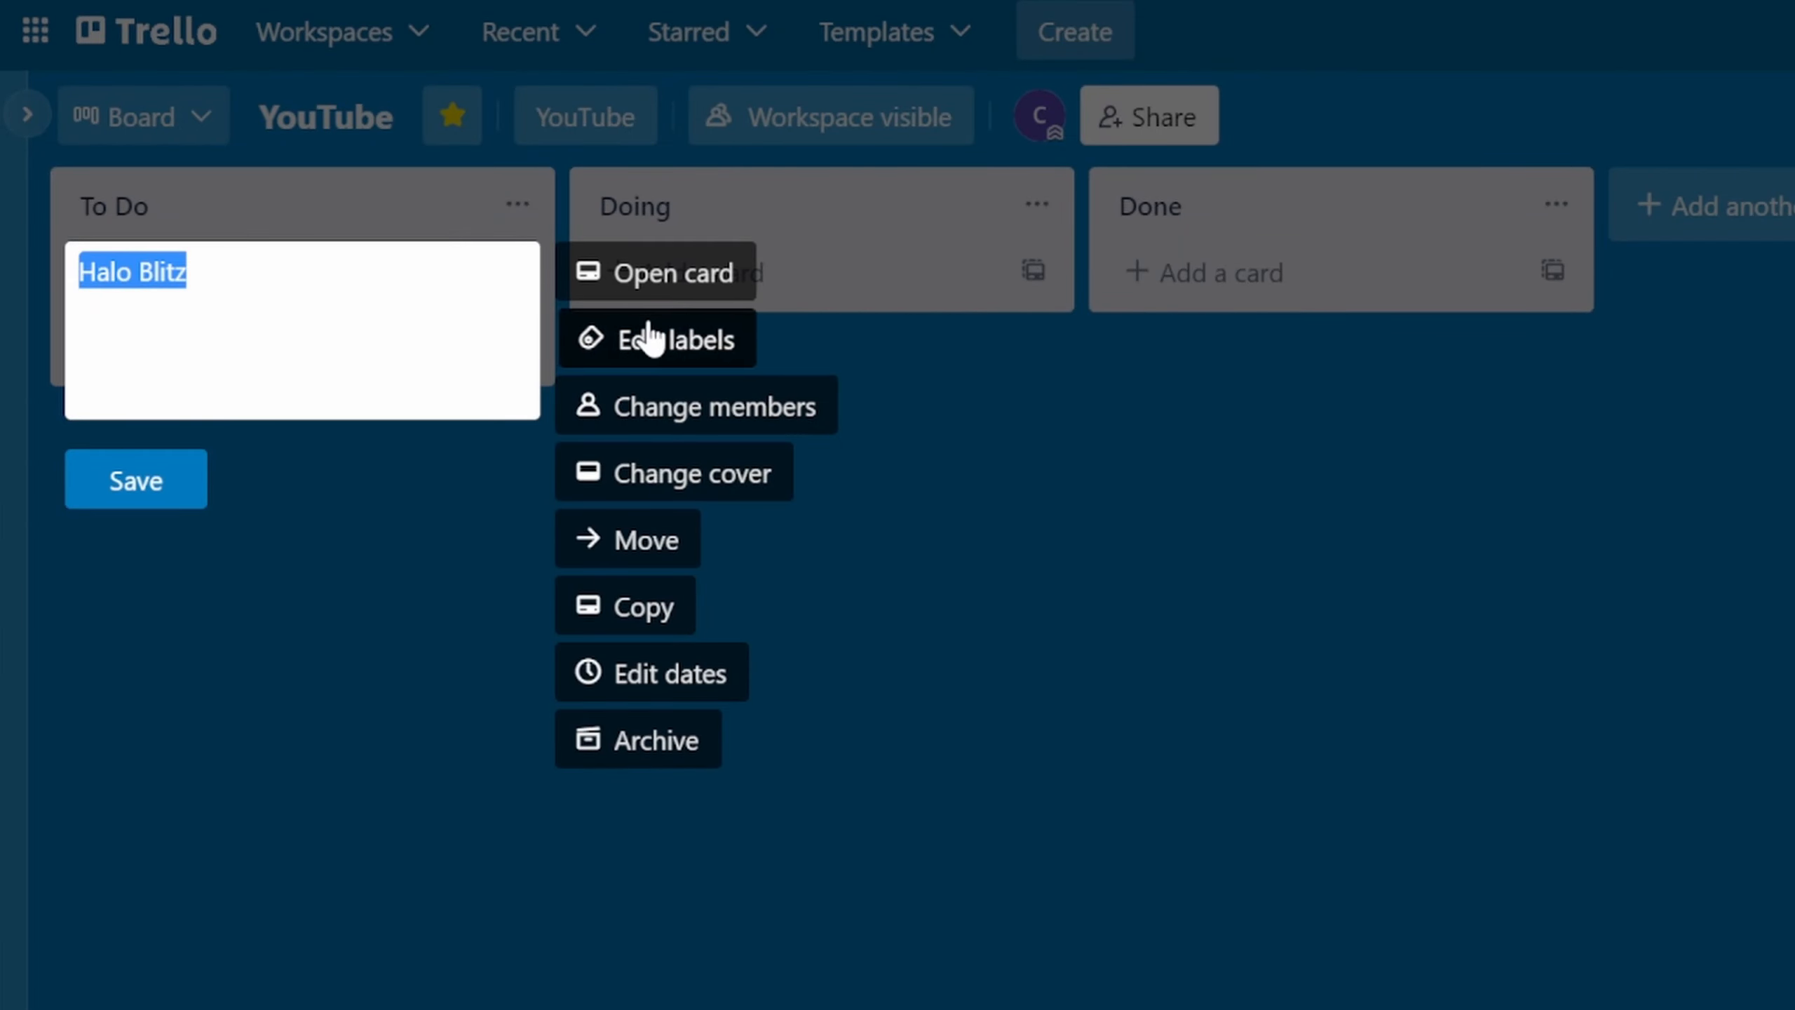
pyautogui.click(680, 353)
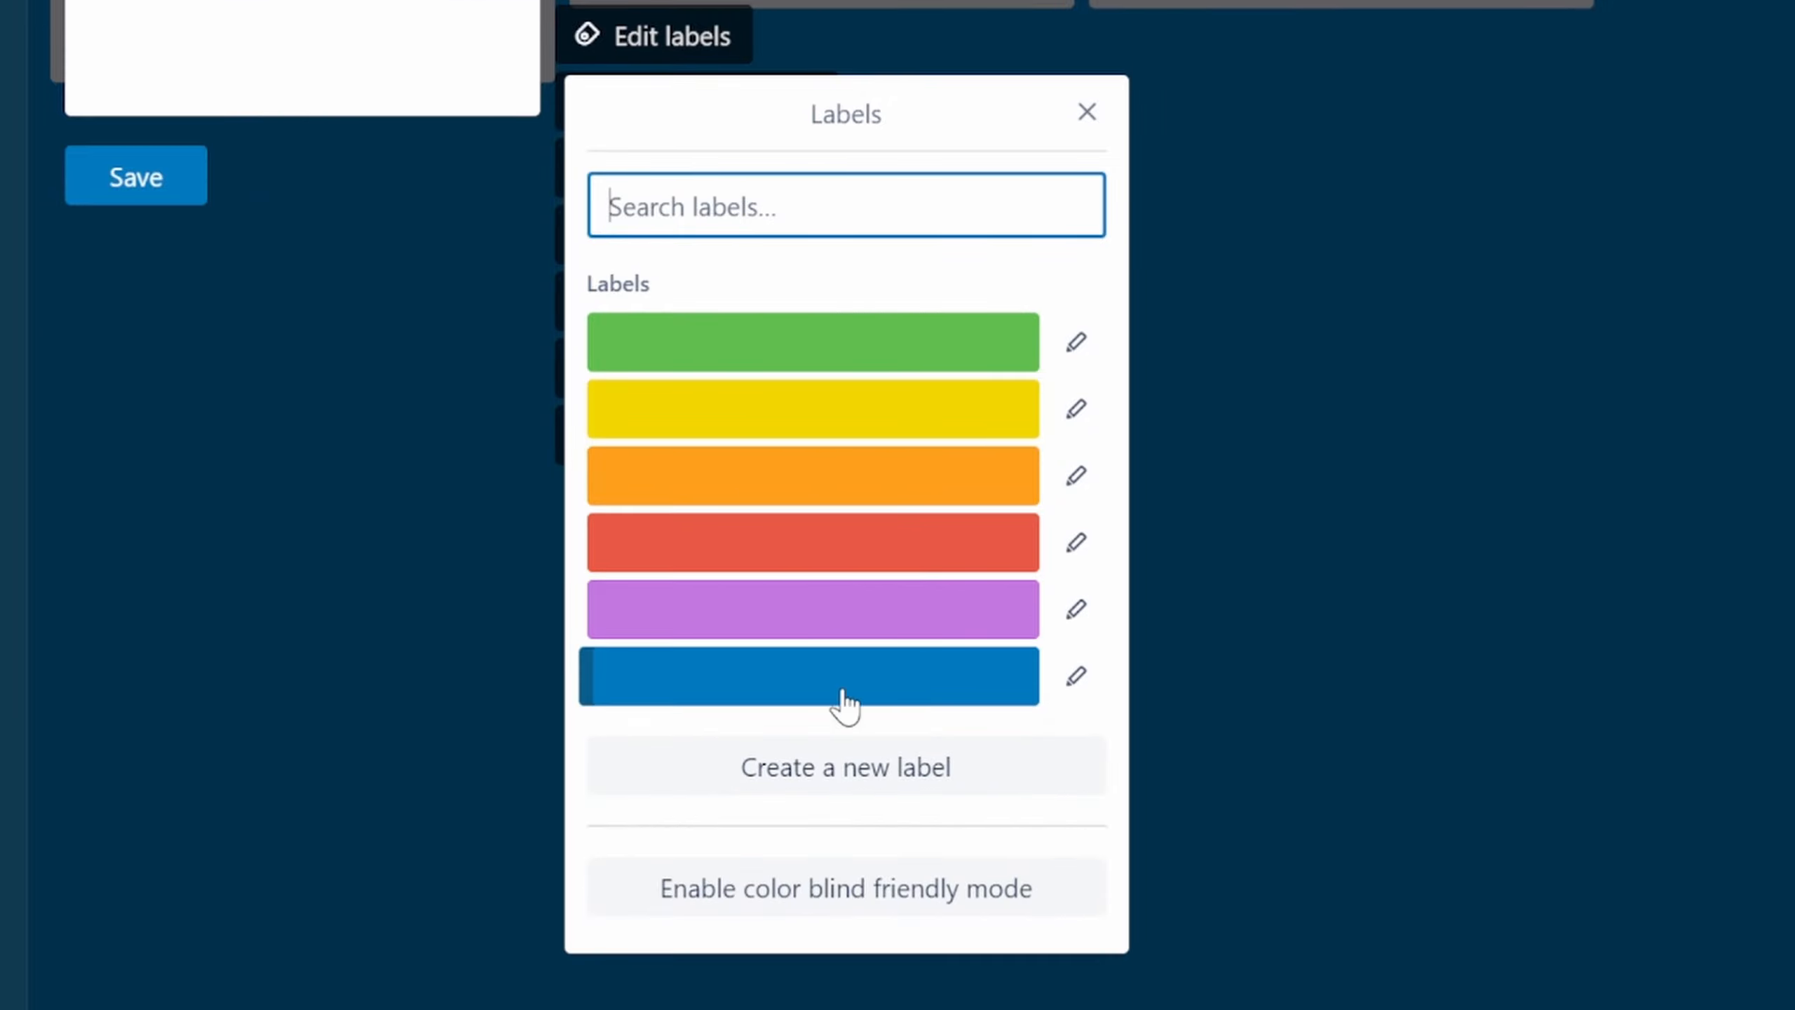
pyautogui.click(870, 771)
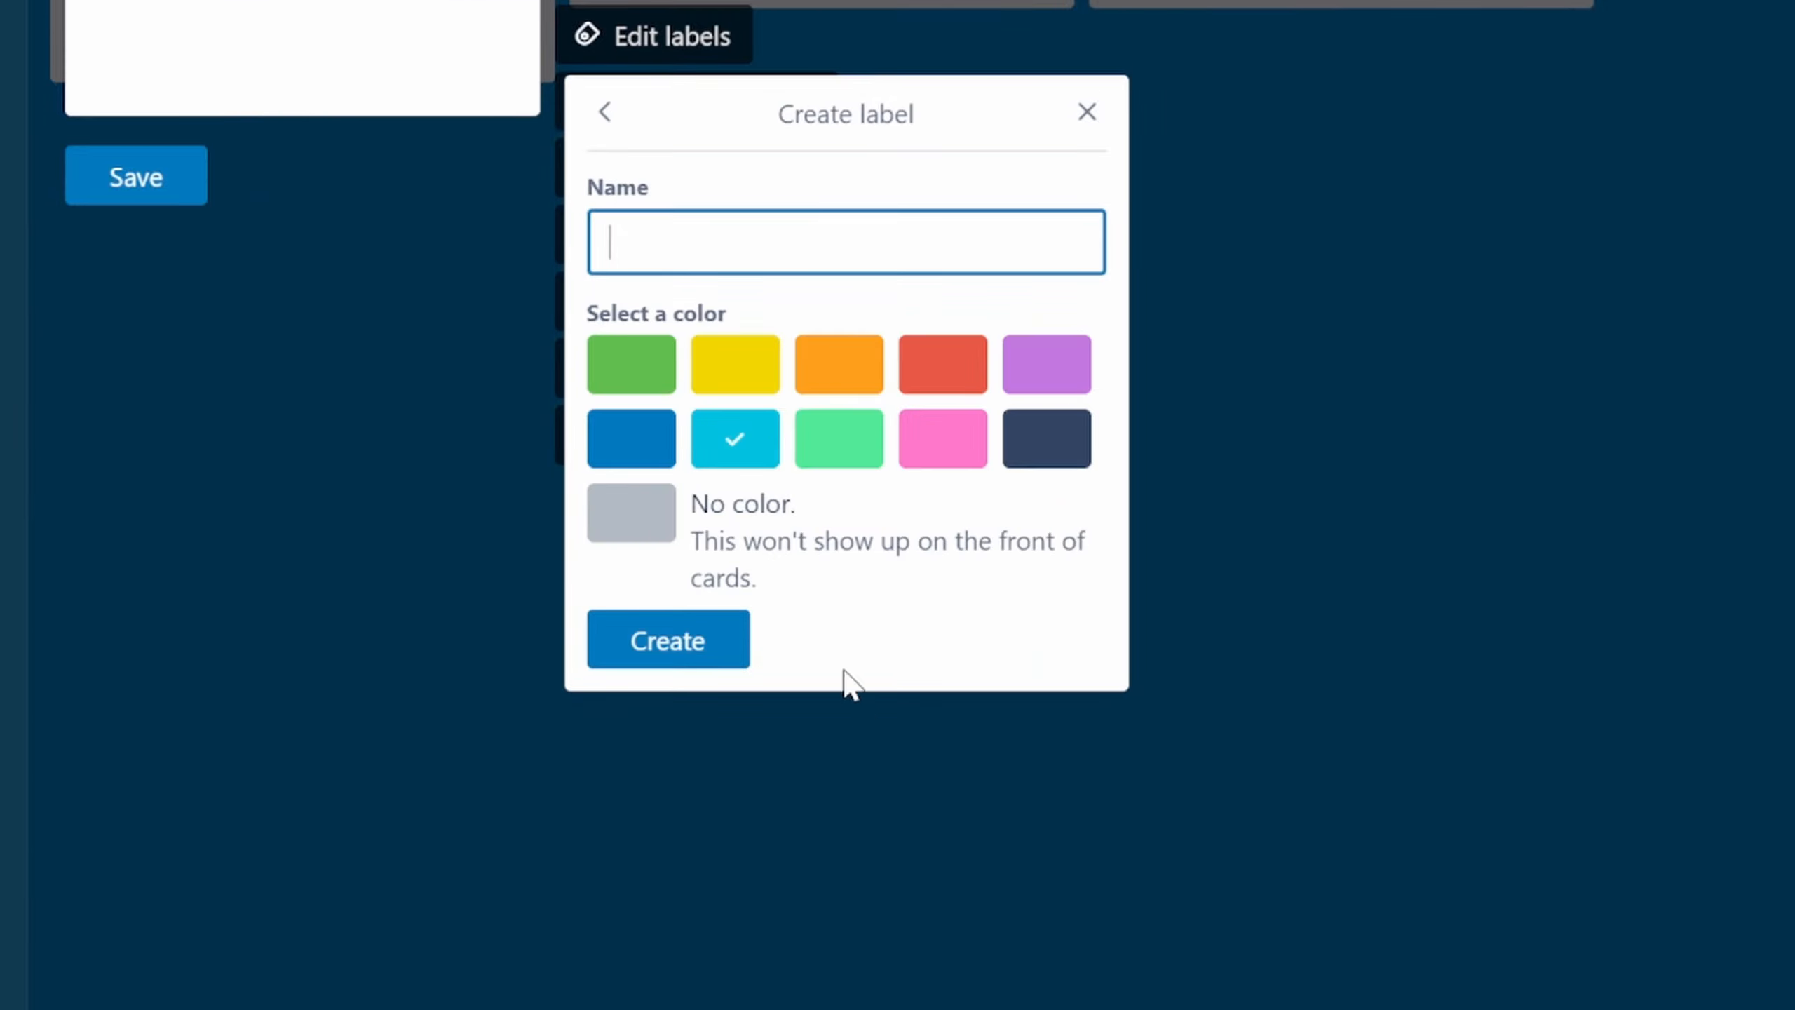
pyautogui.write('ToH')
pyautogui.click(735, 455)
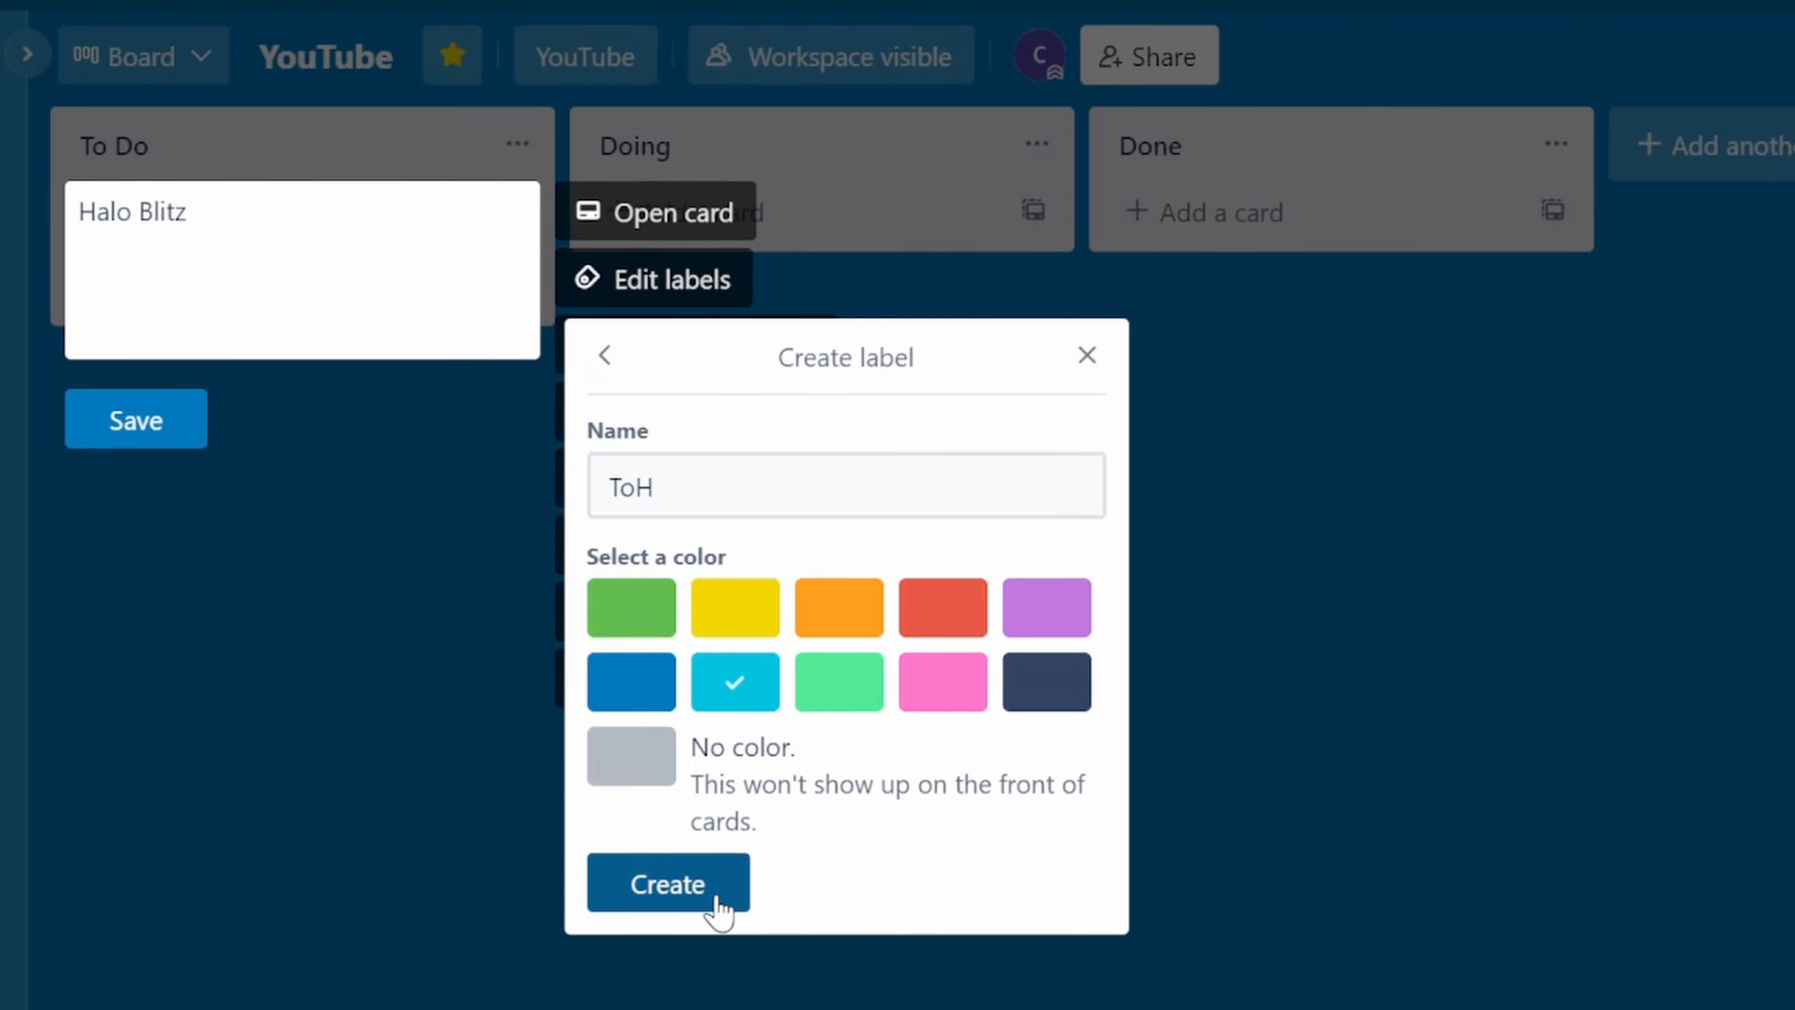
pyautogui.click(717, 654)
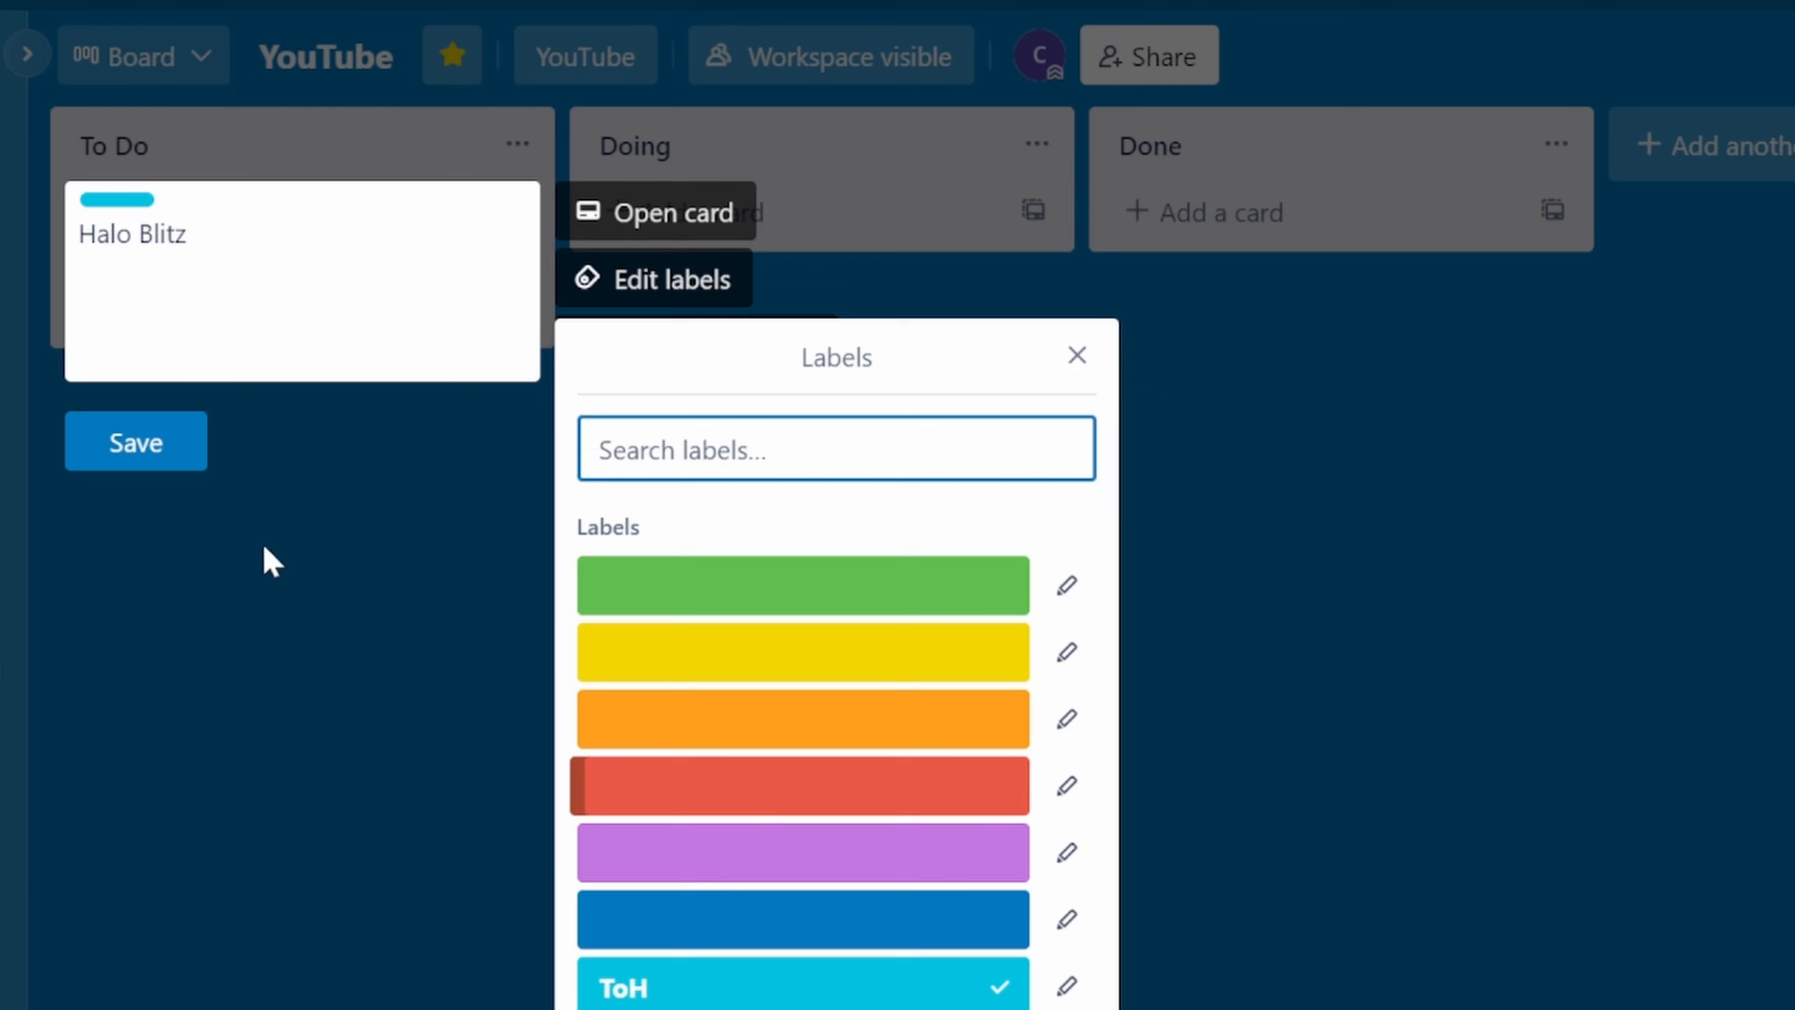
pyautogui.click(171, 472)
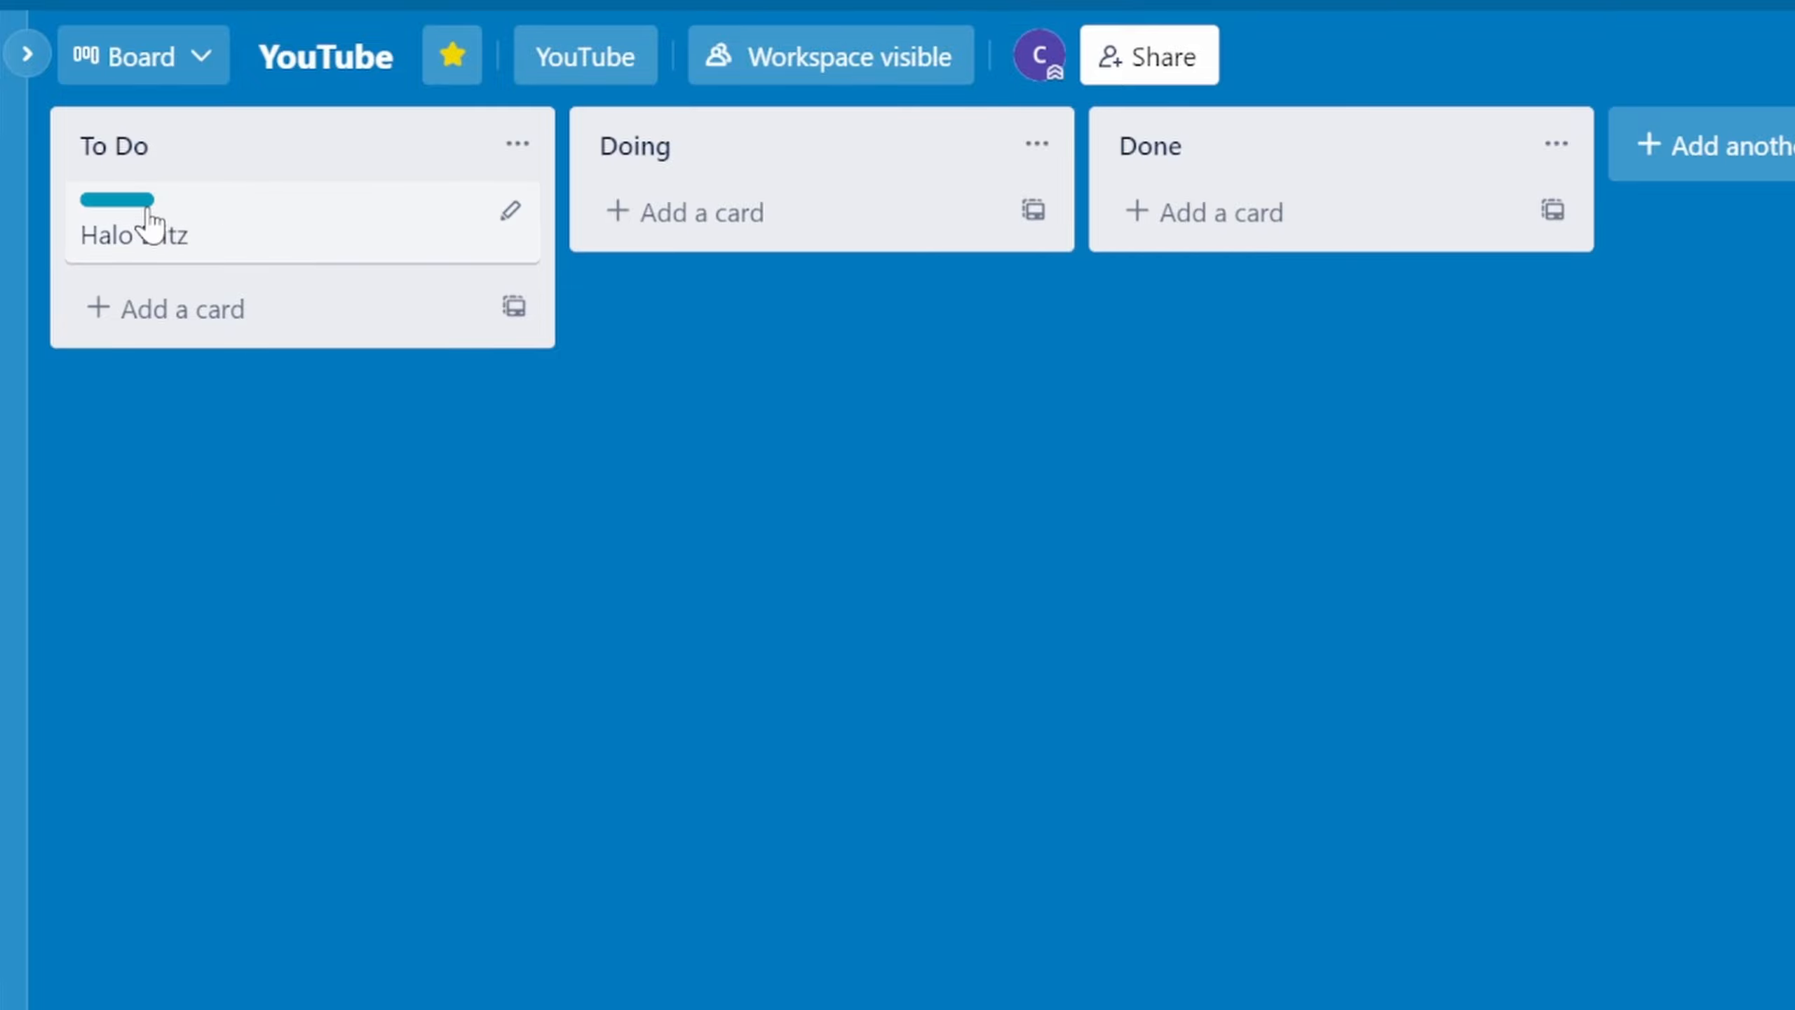
pyautogui.click(131, 202)
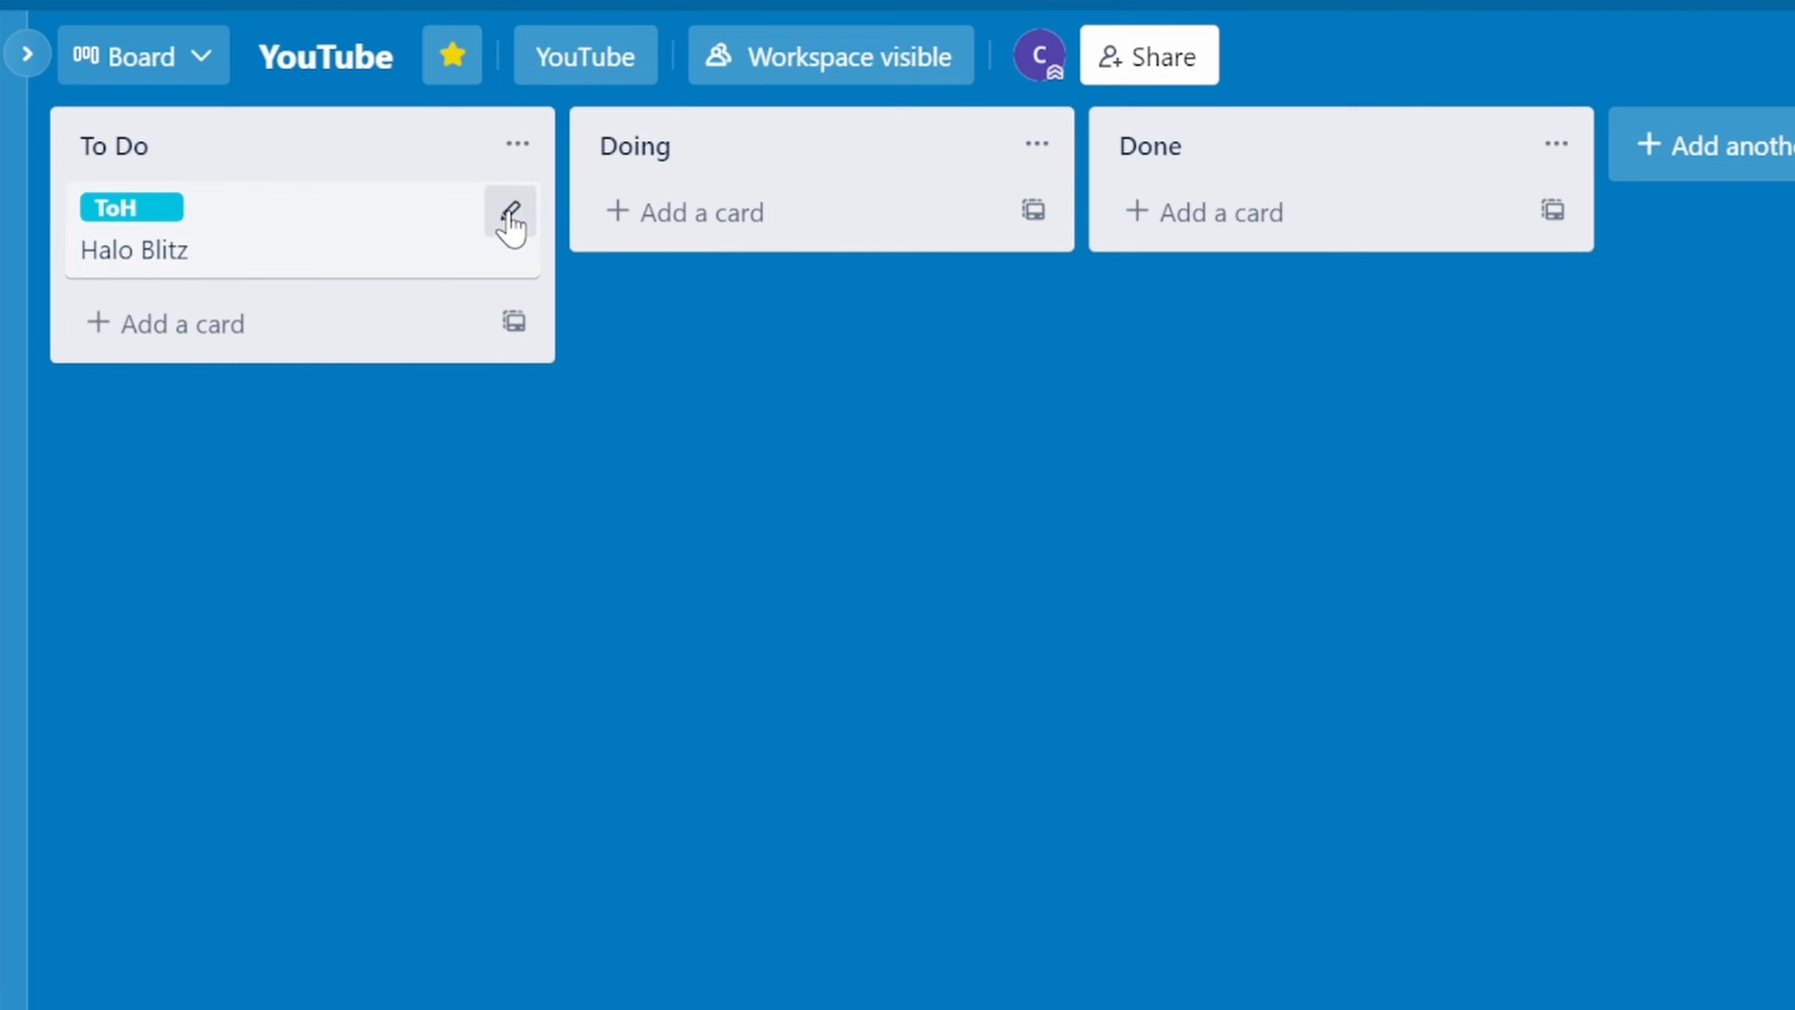
pyautogui.click(511, 216)
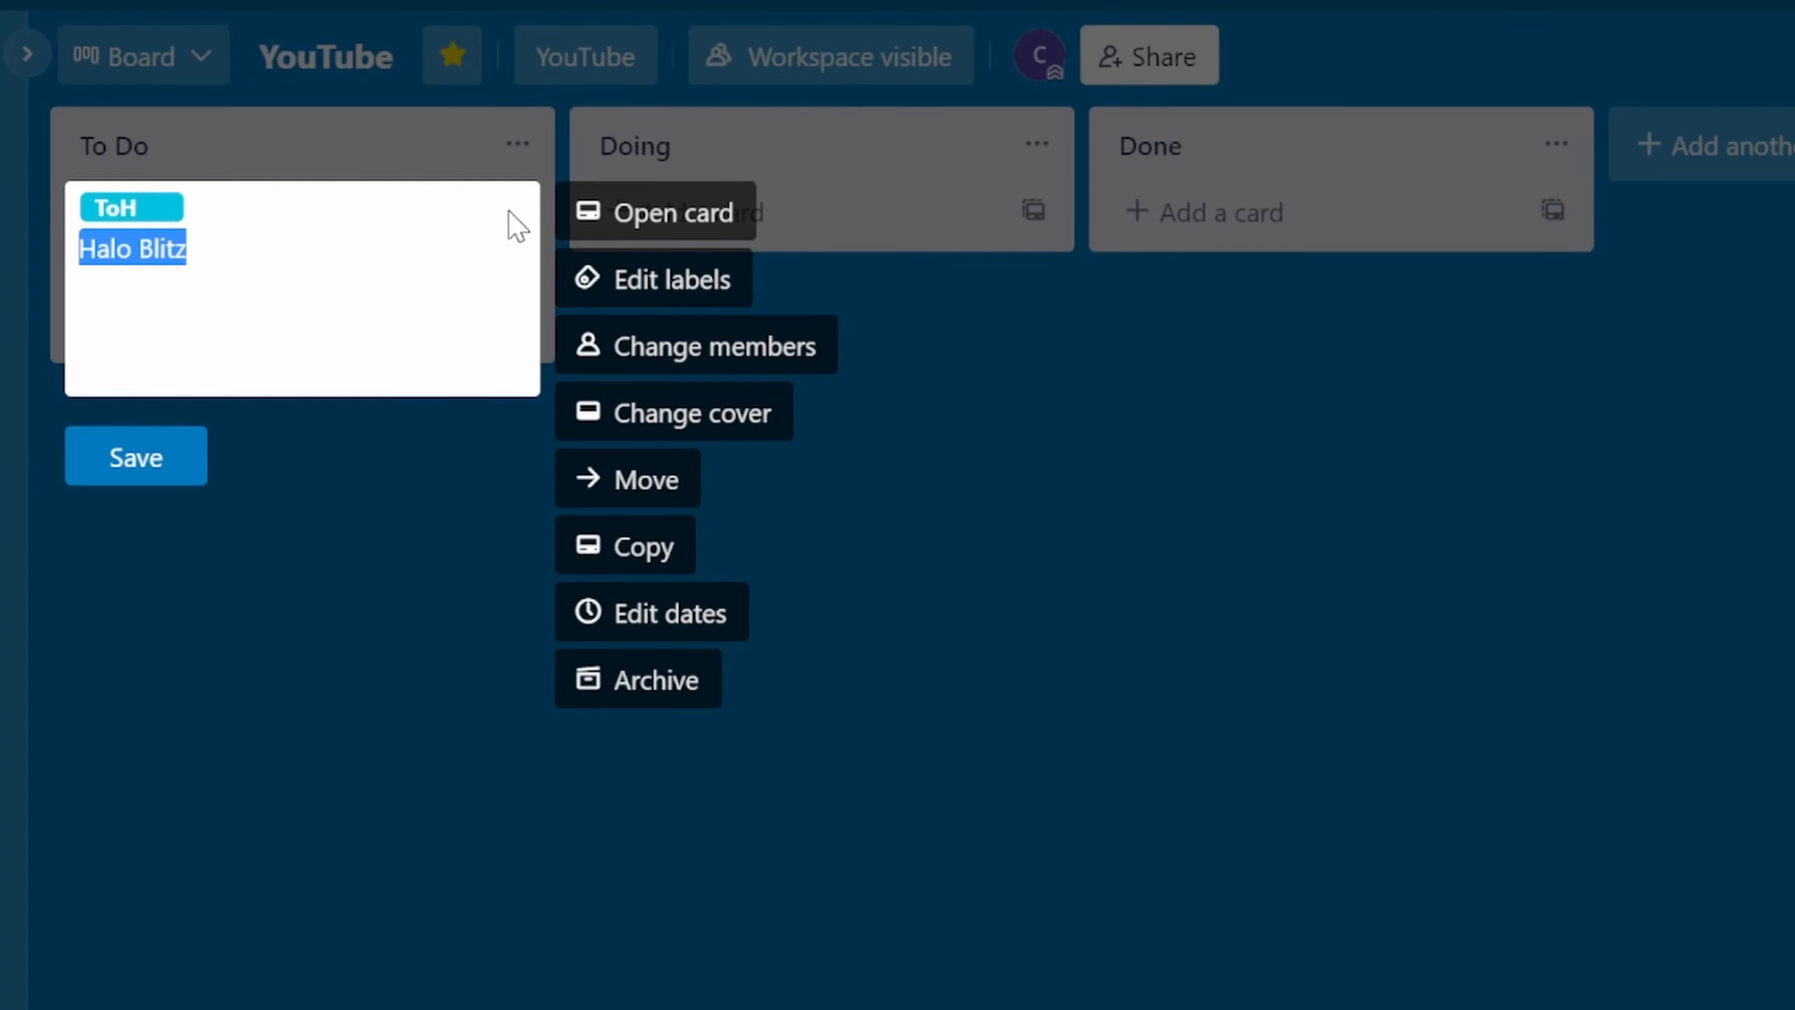
# - Save the description 'Get all halos in as short a time as possible' on Halo Blitz
pyautogui.click(715, 225)
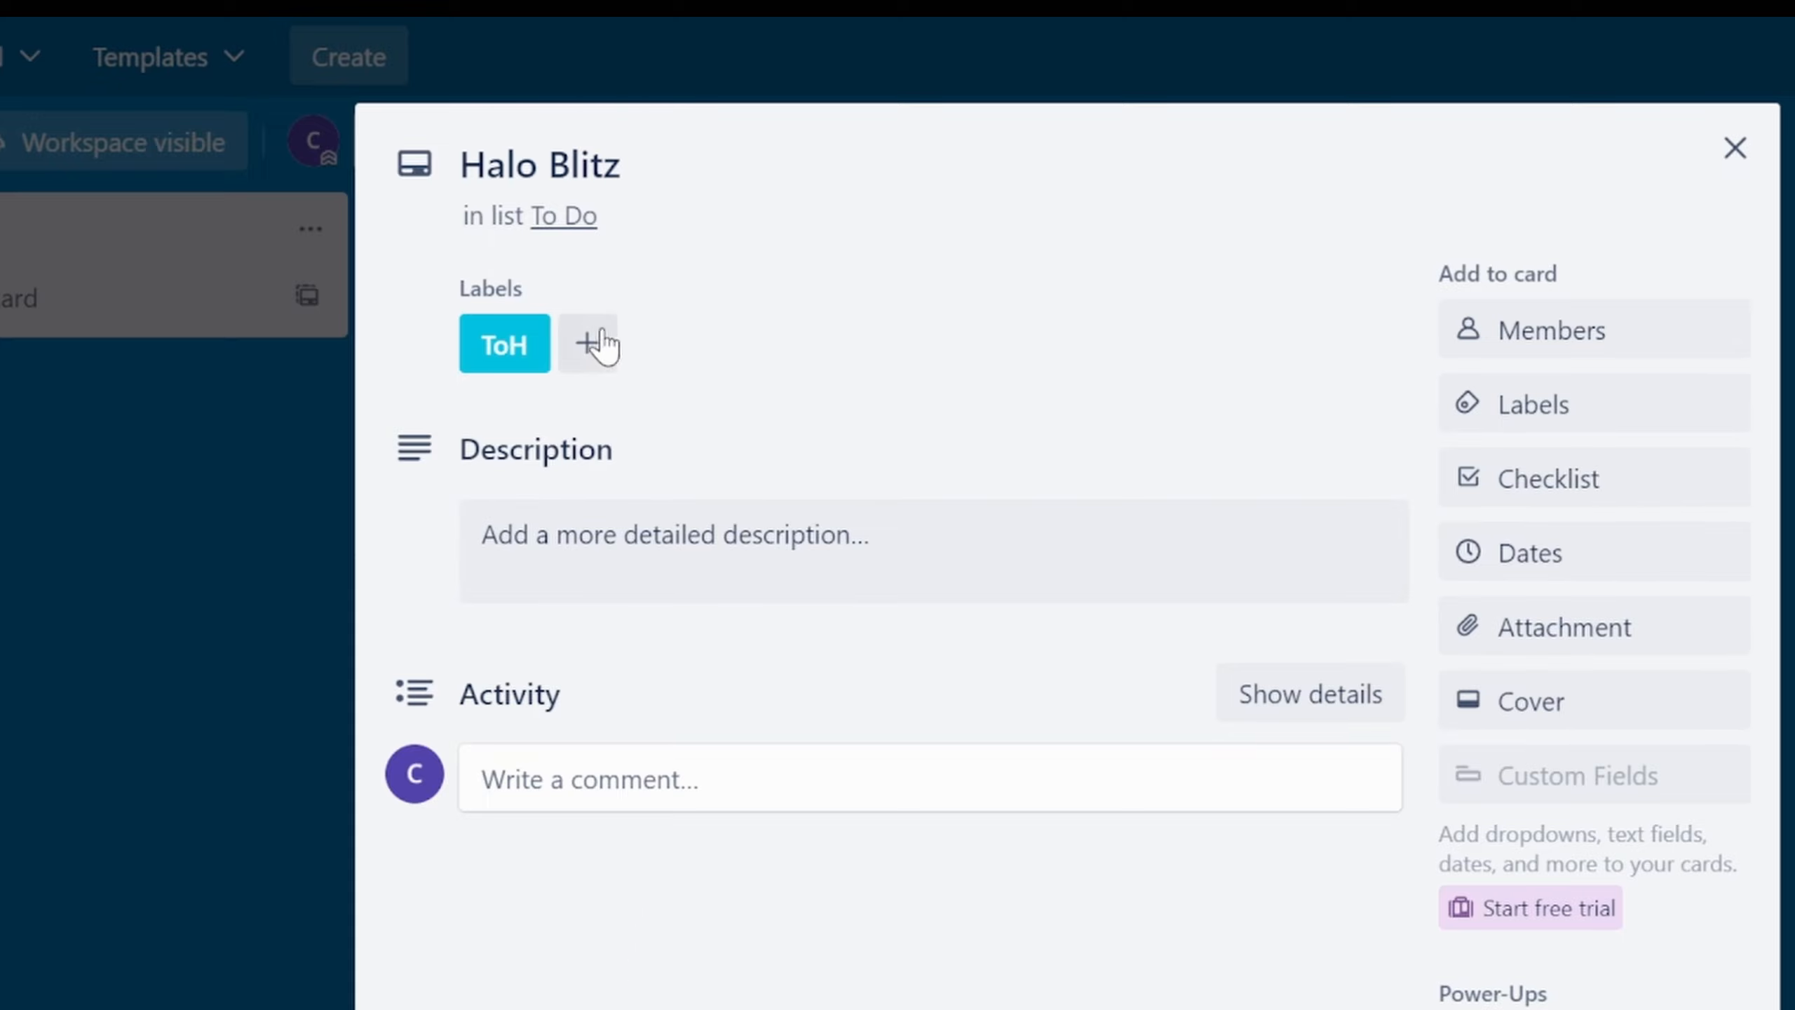
pyautogui.click(579, 538)
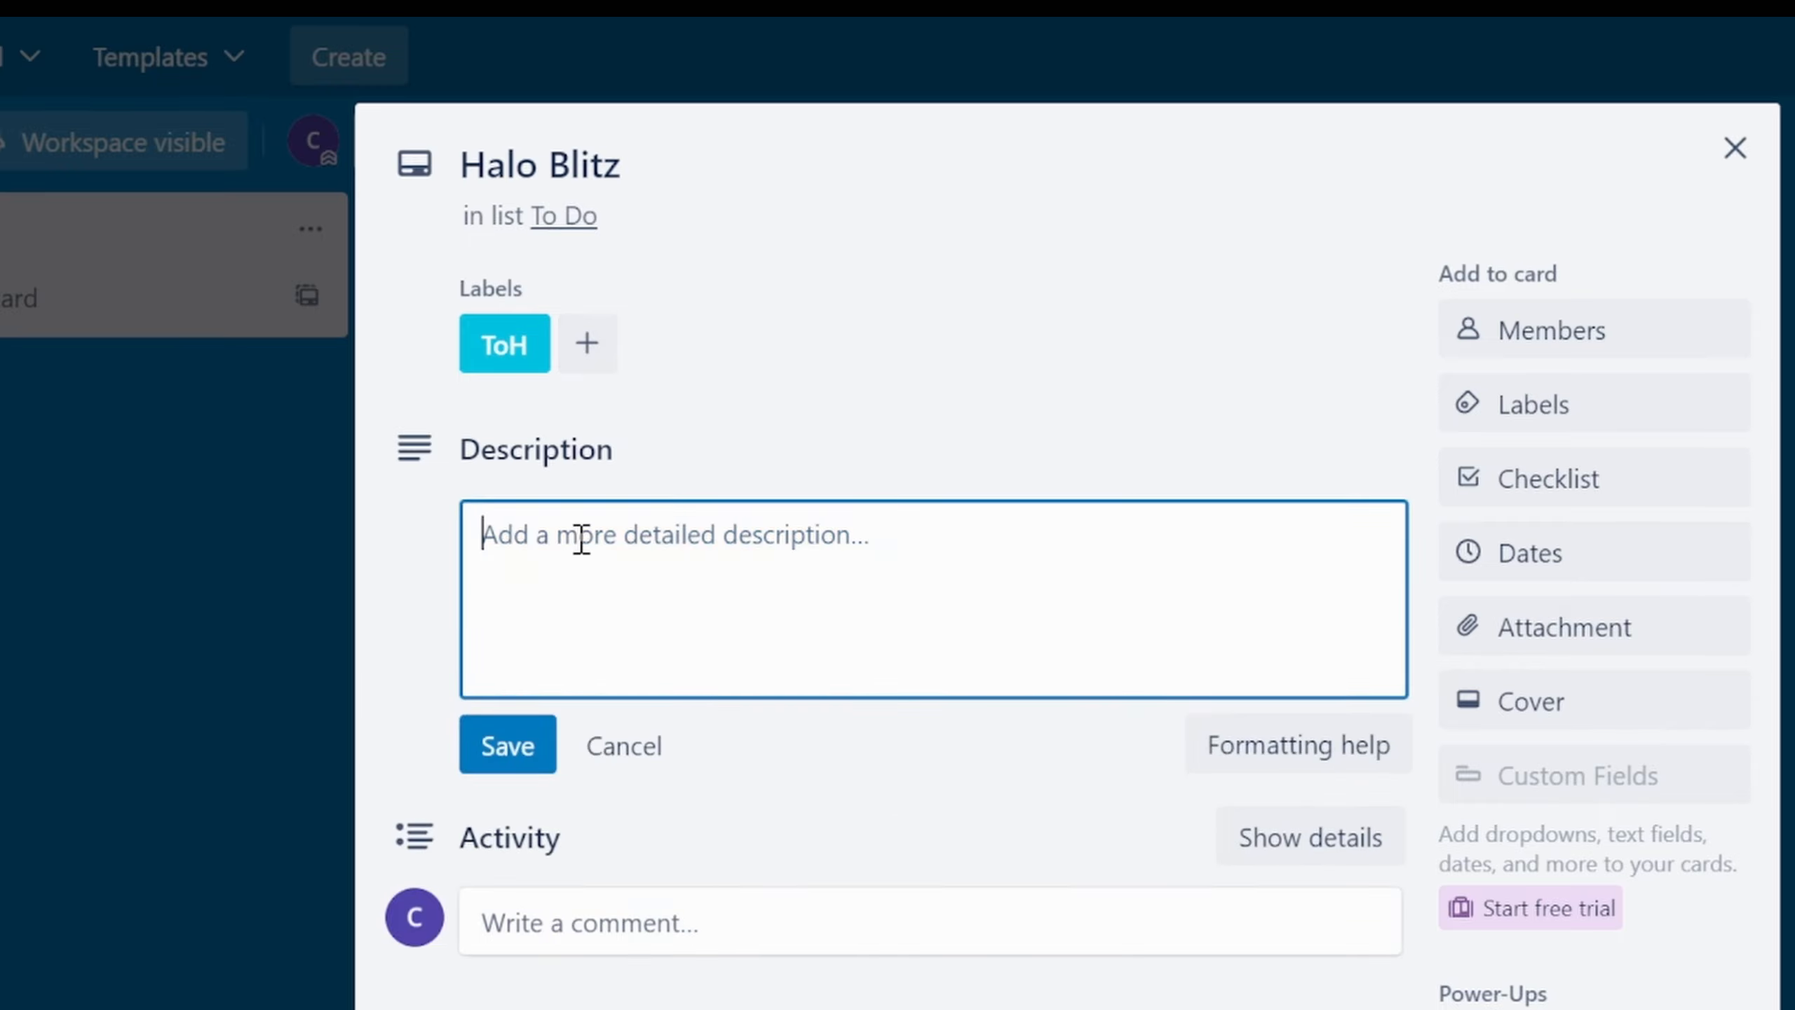
pyautogui.write('Get all hal')
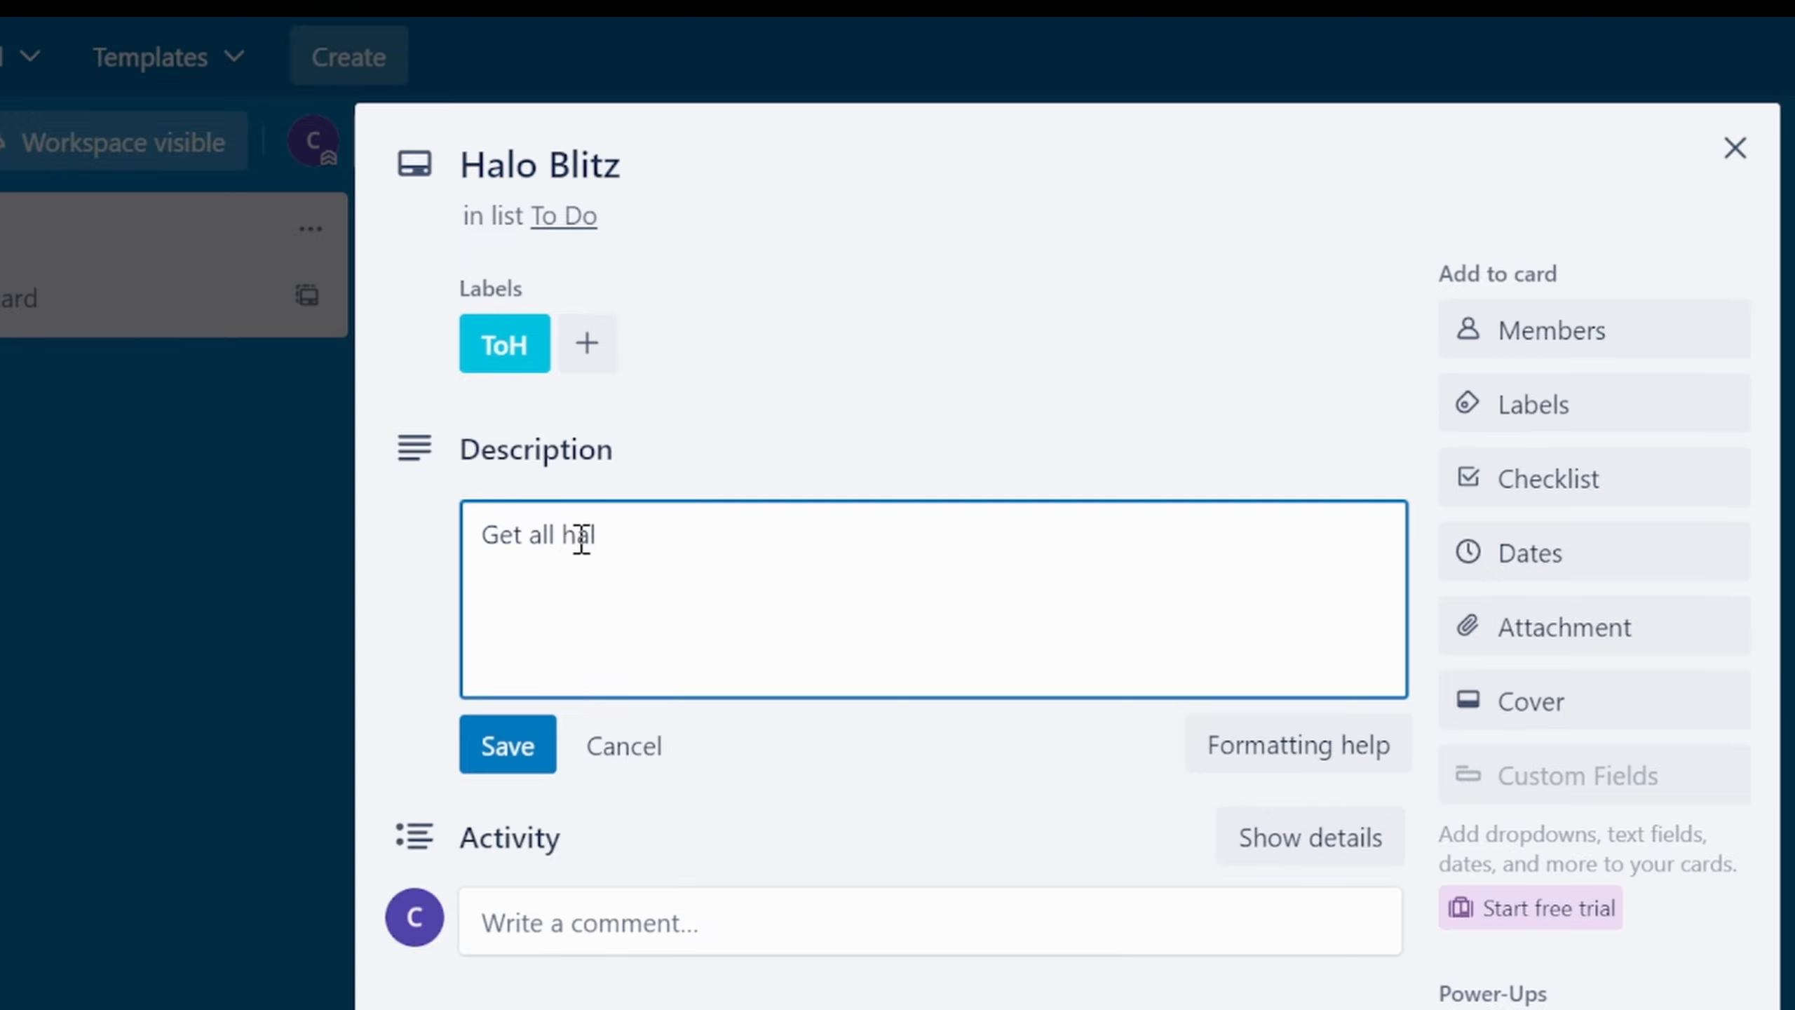
pyautogui.write('os in as short a time')
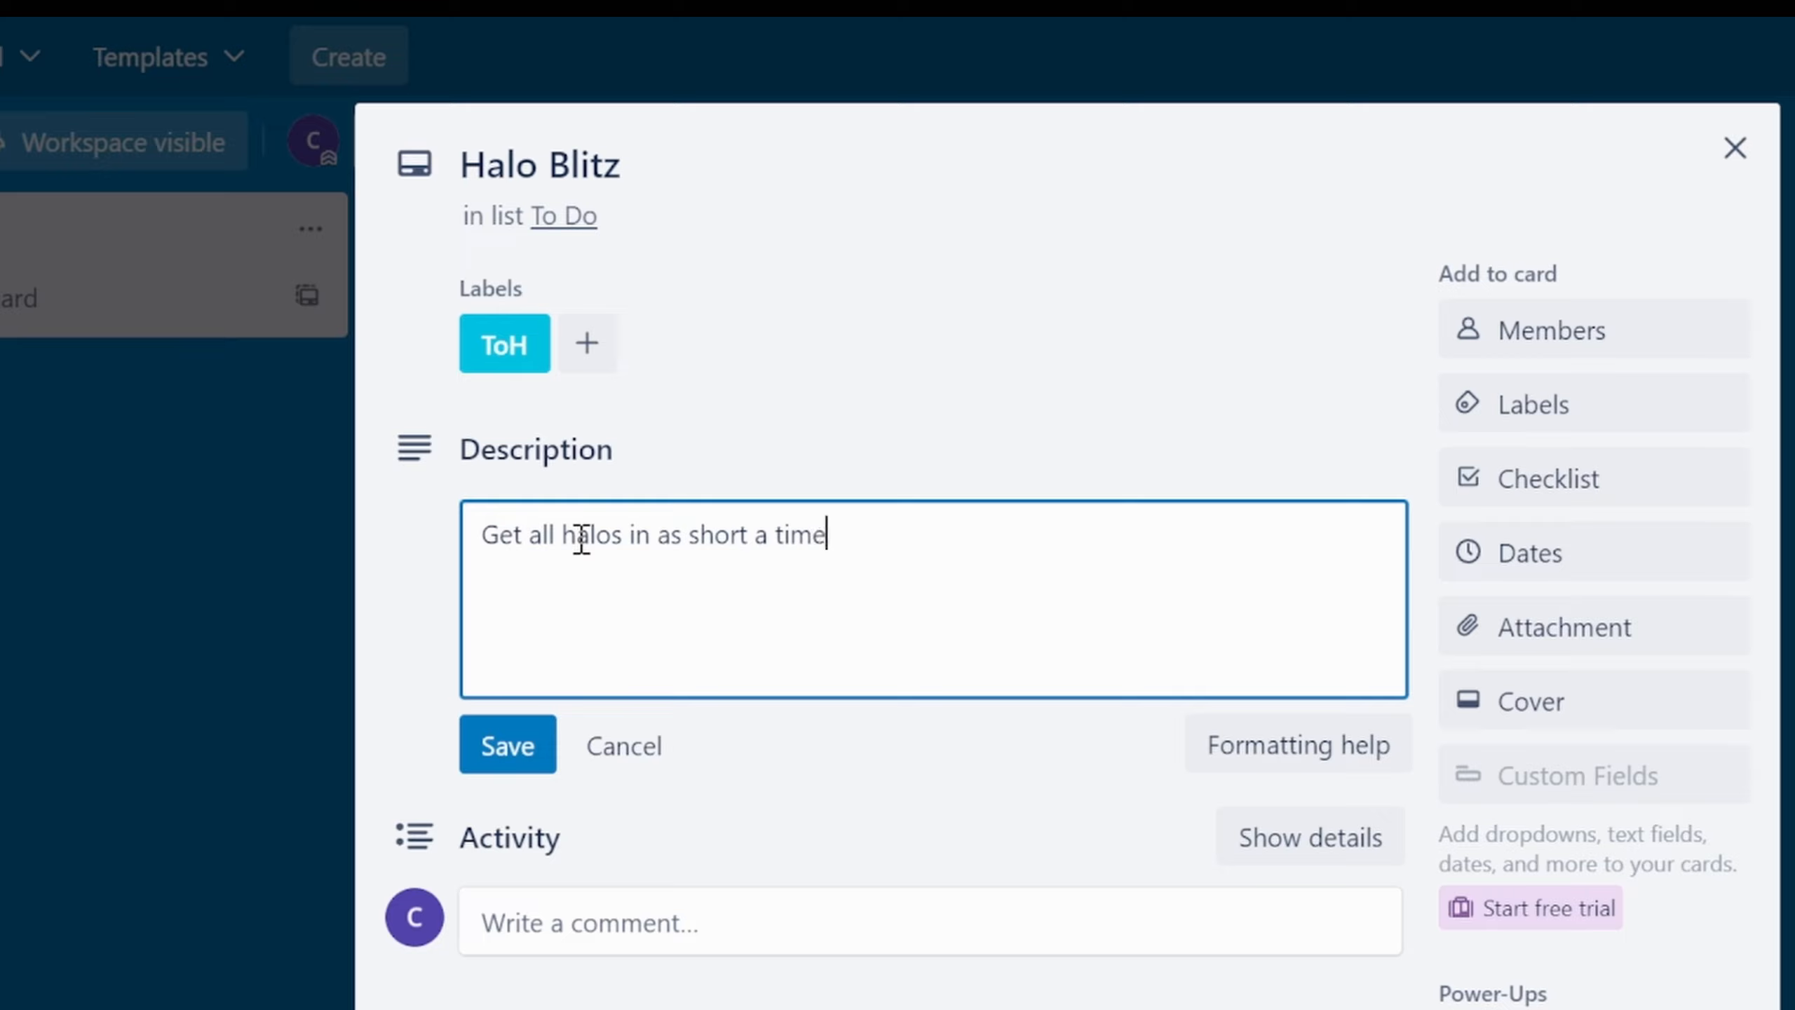
pyautogui.write(' as possible')
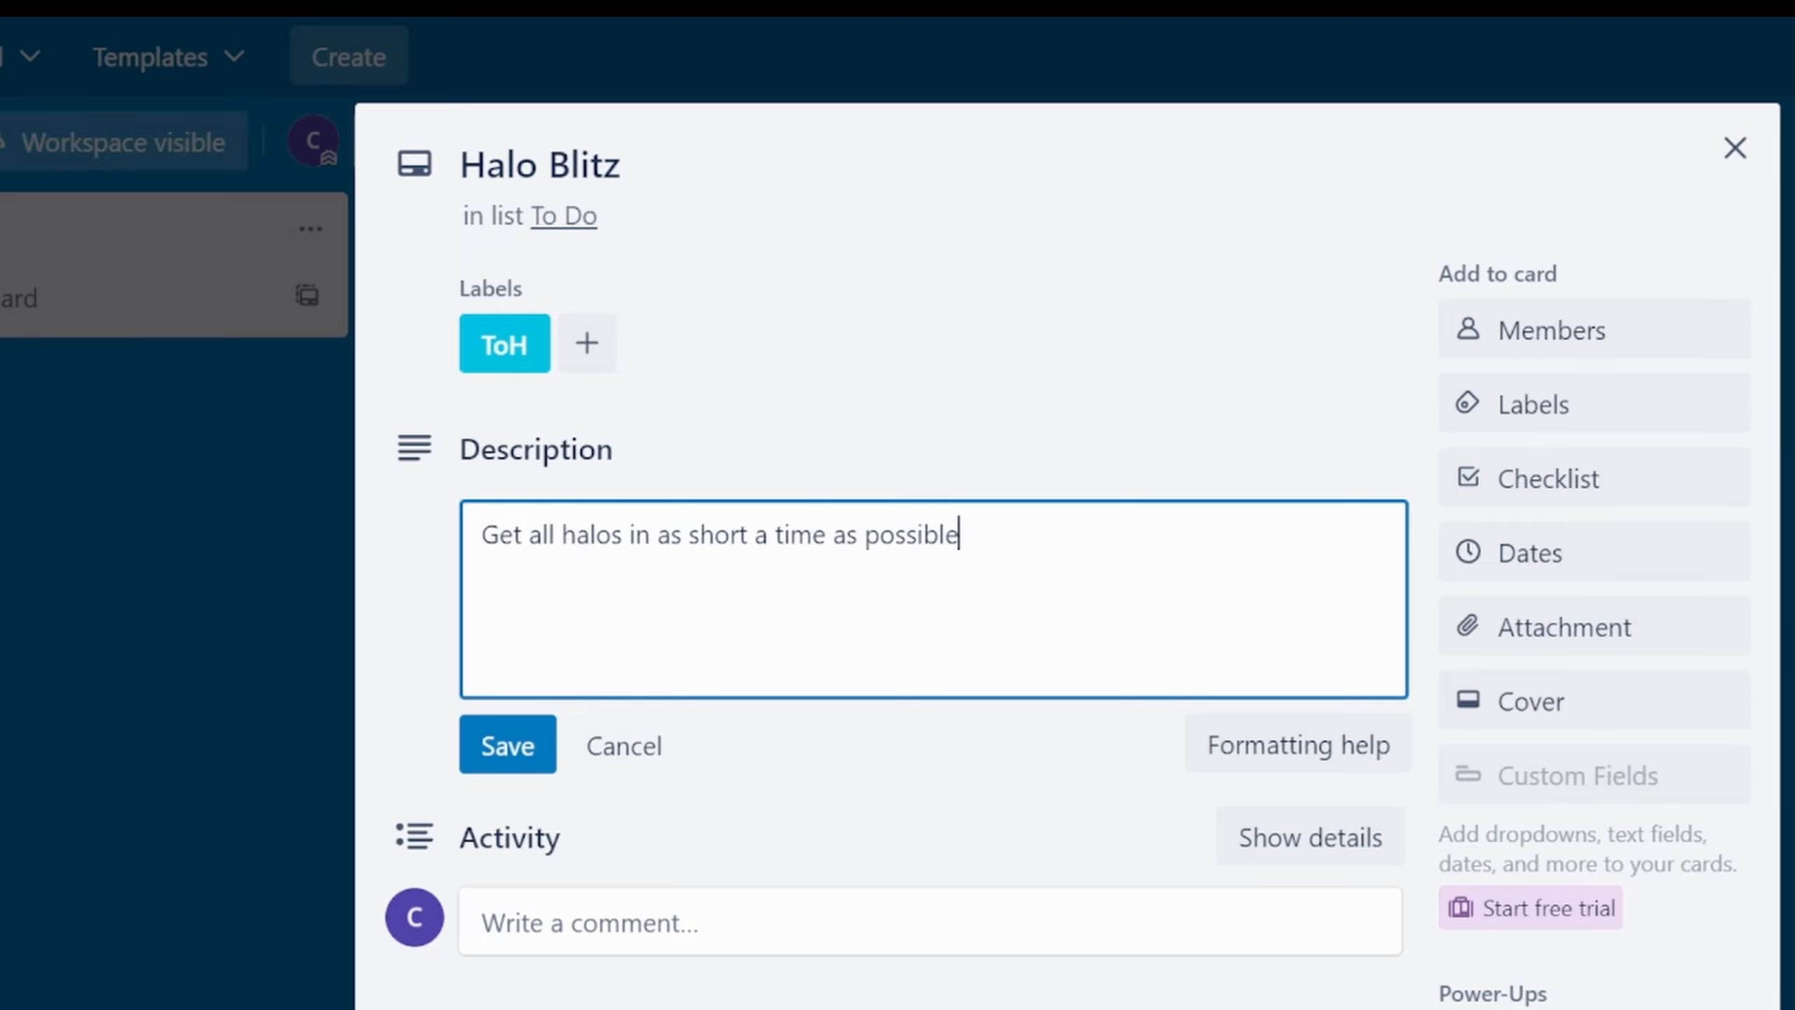
pyautogui.click(653, 855)
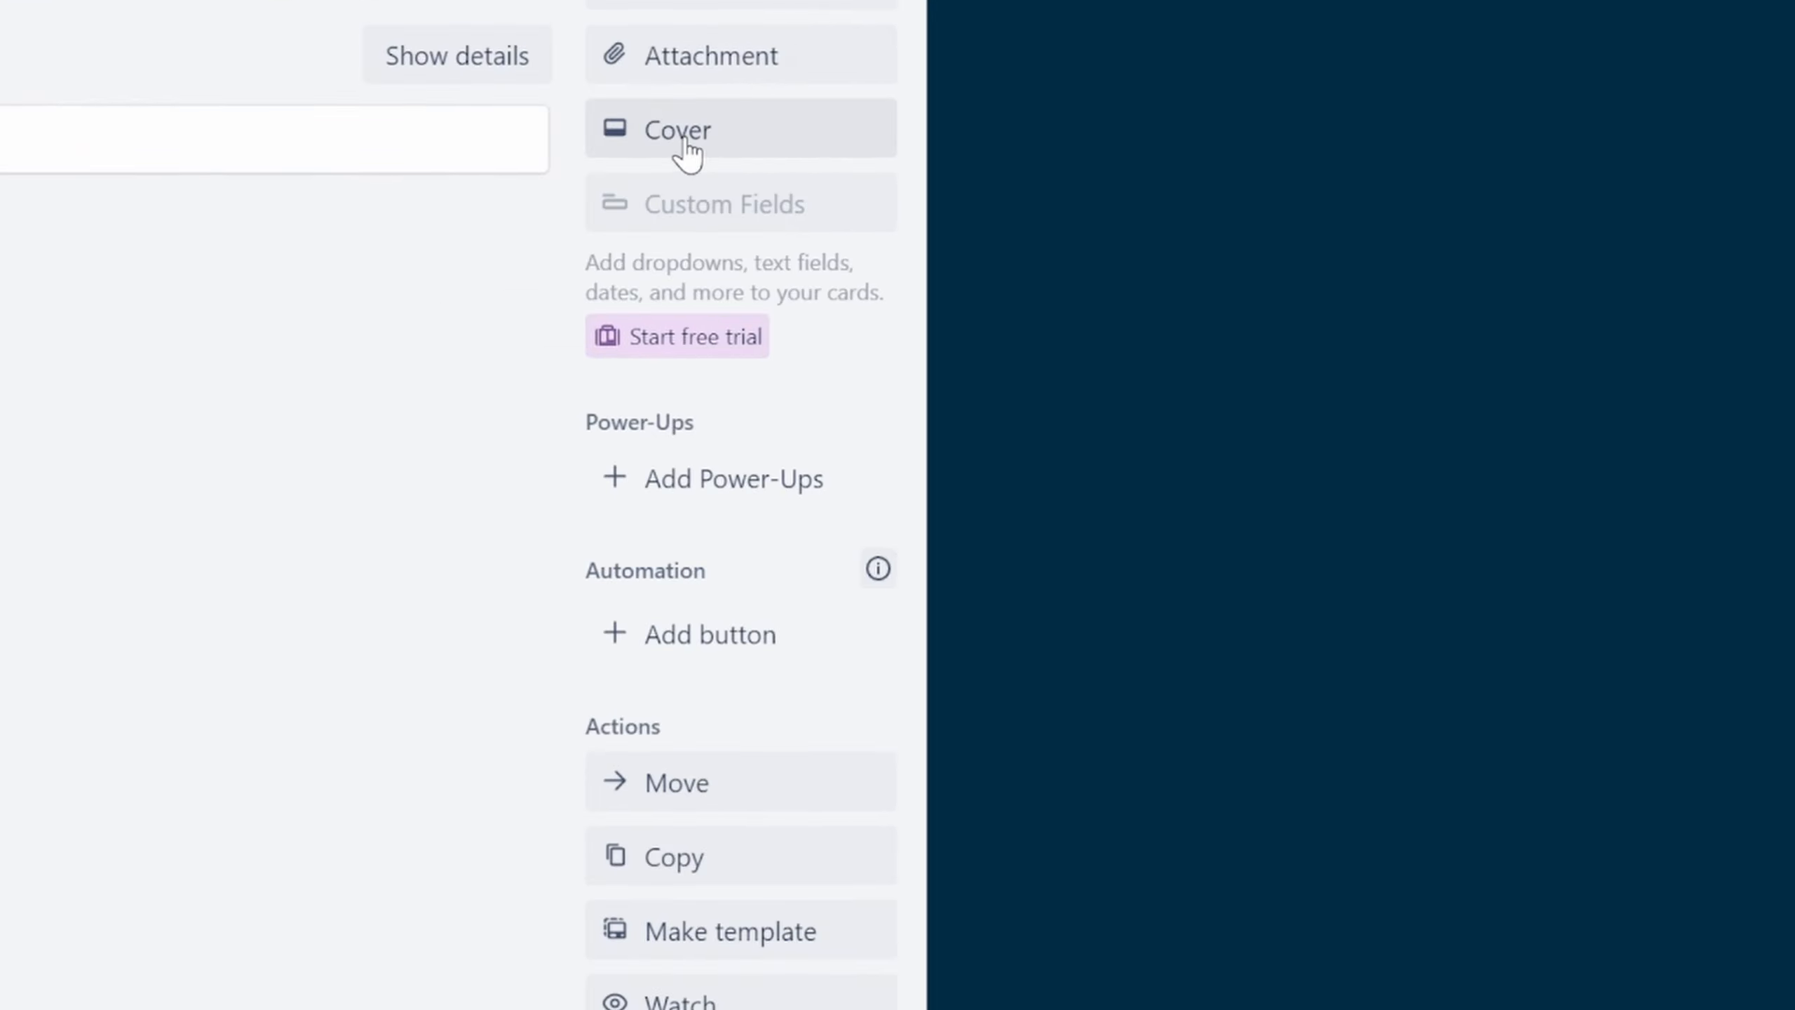
# - Set a cyan cover colour on the Halo Blitz card and close the card details
pyautogui.click(687, 154)
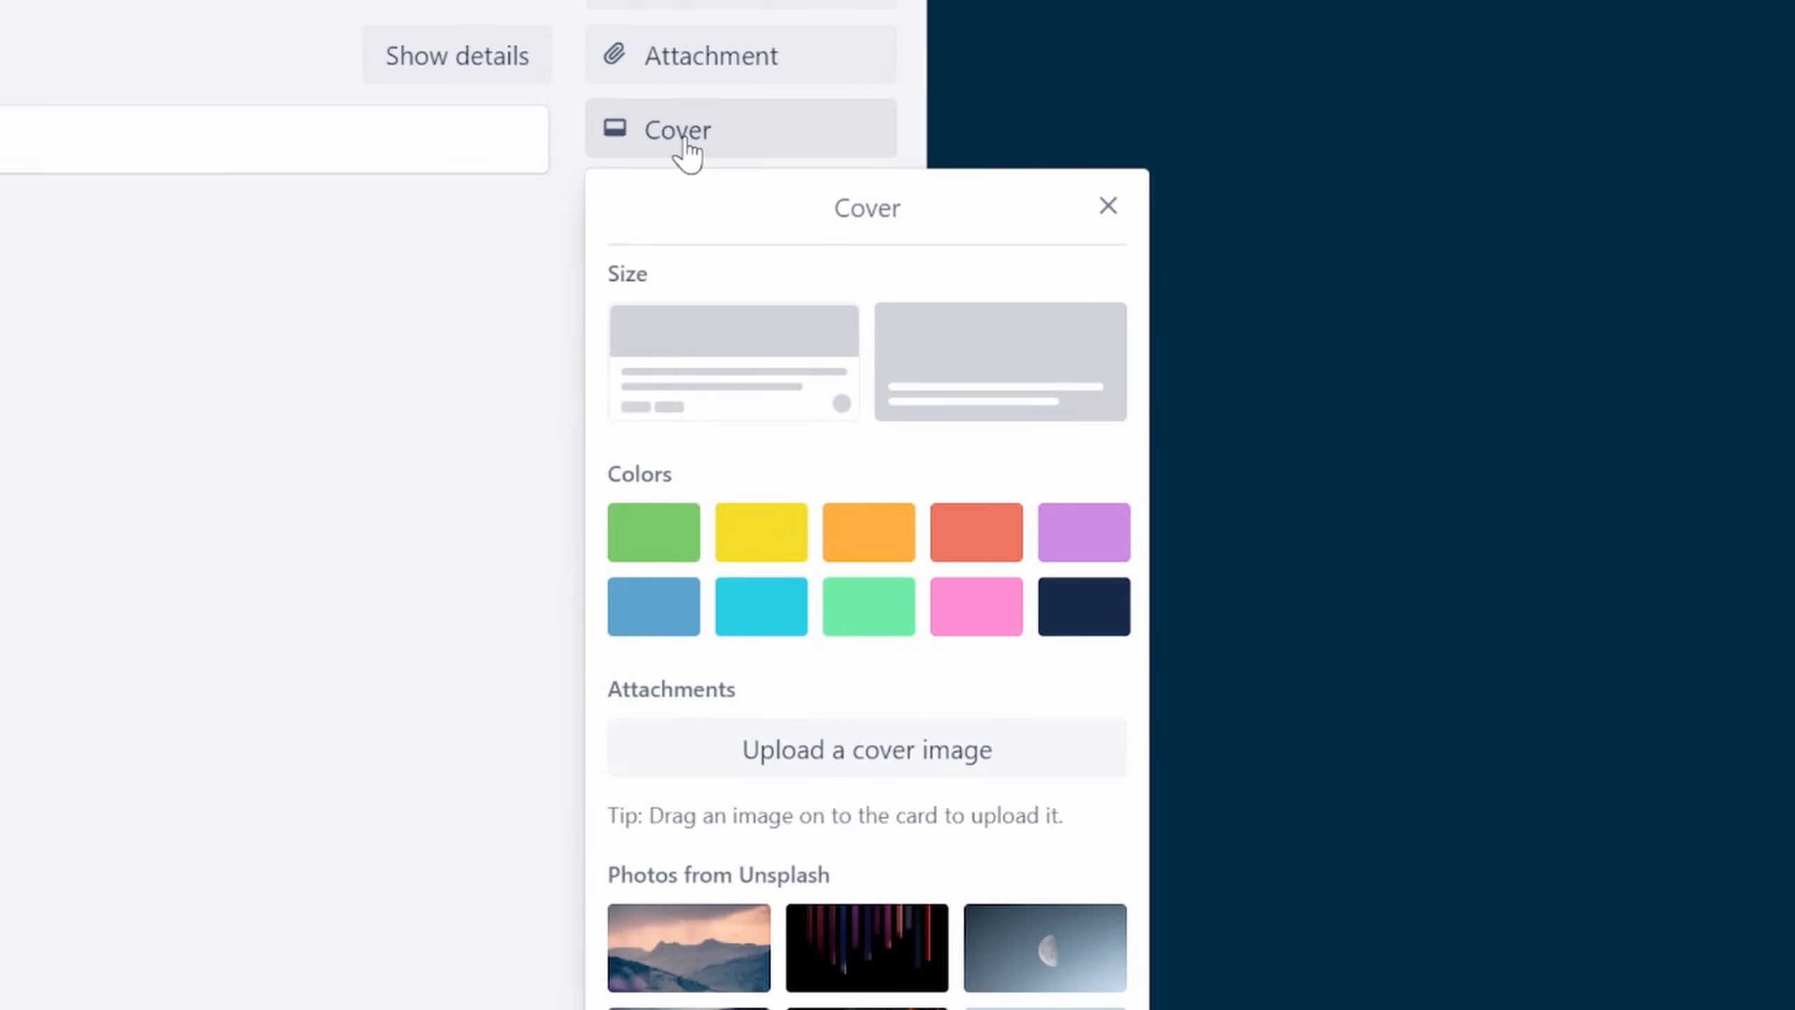
pyautogui.scroll(-2, 723, 177)
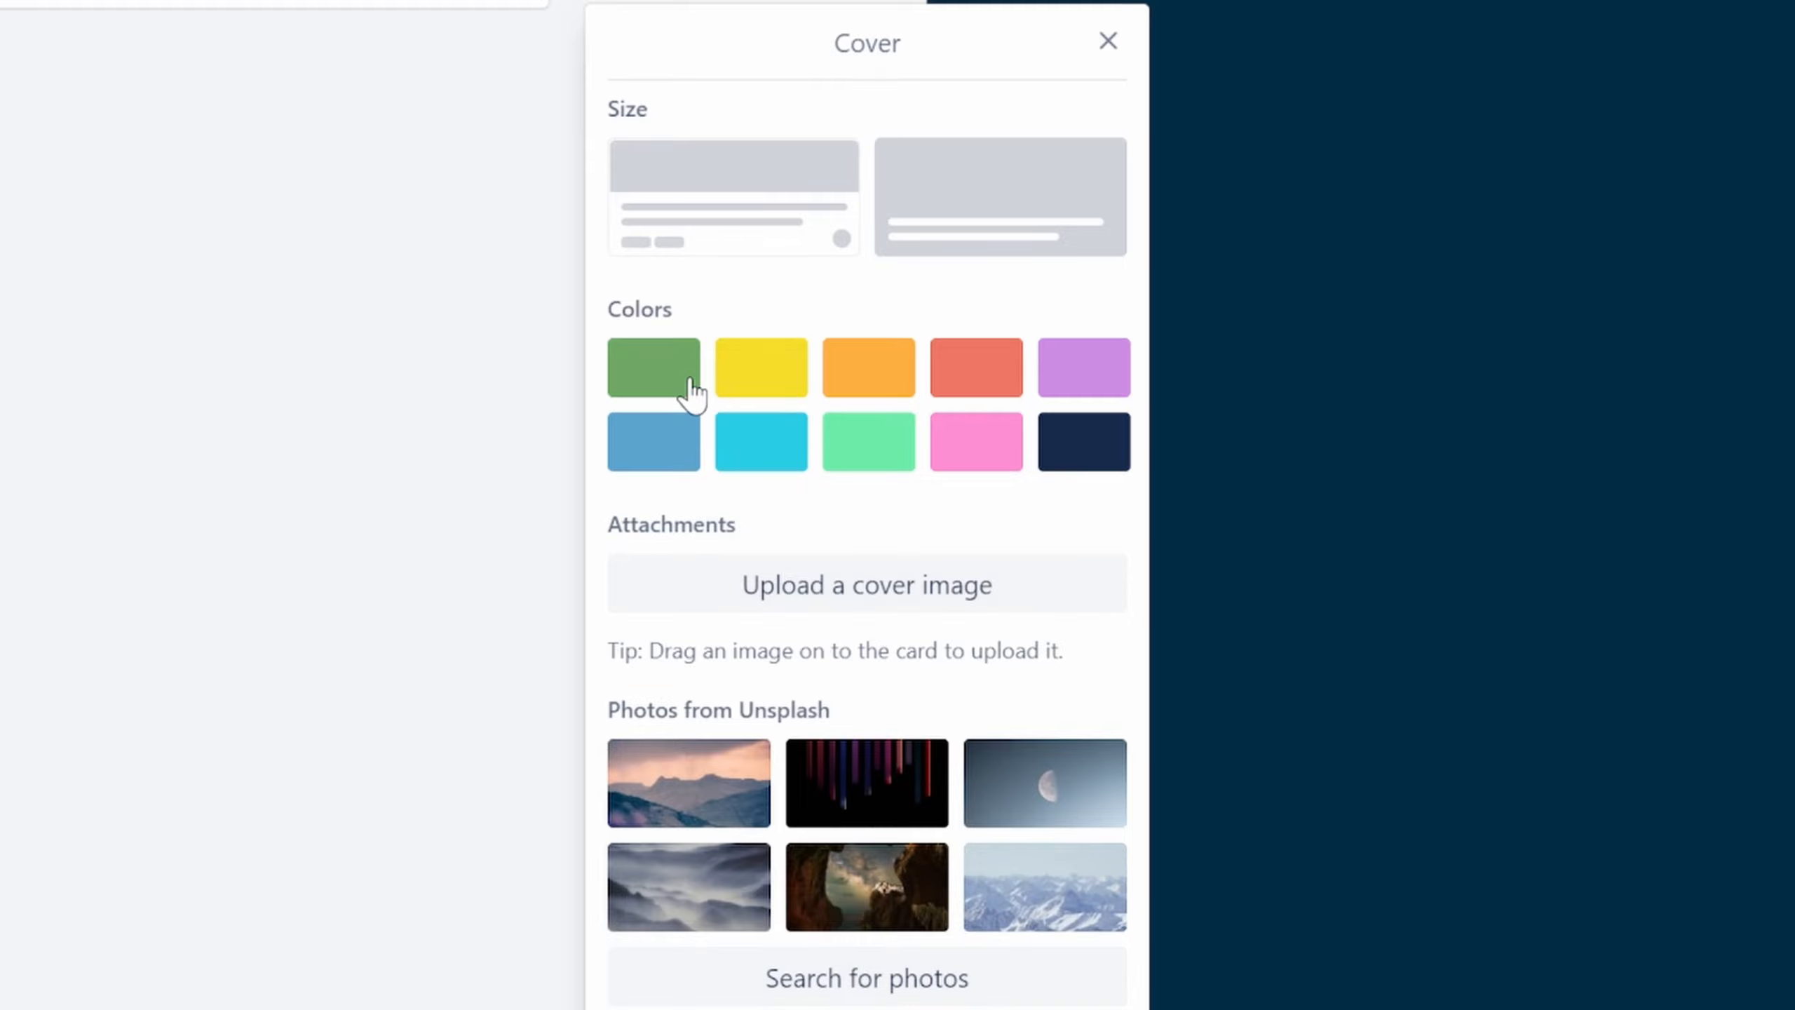
pyautogui.click(733, 459)
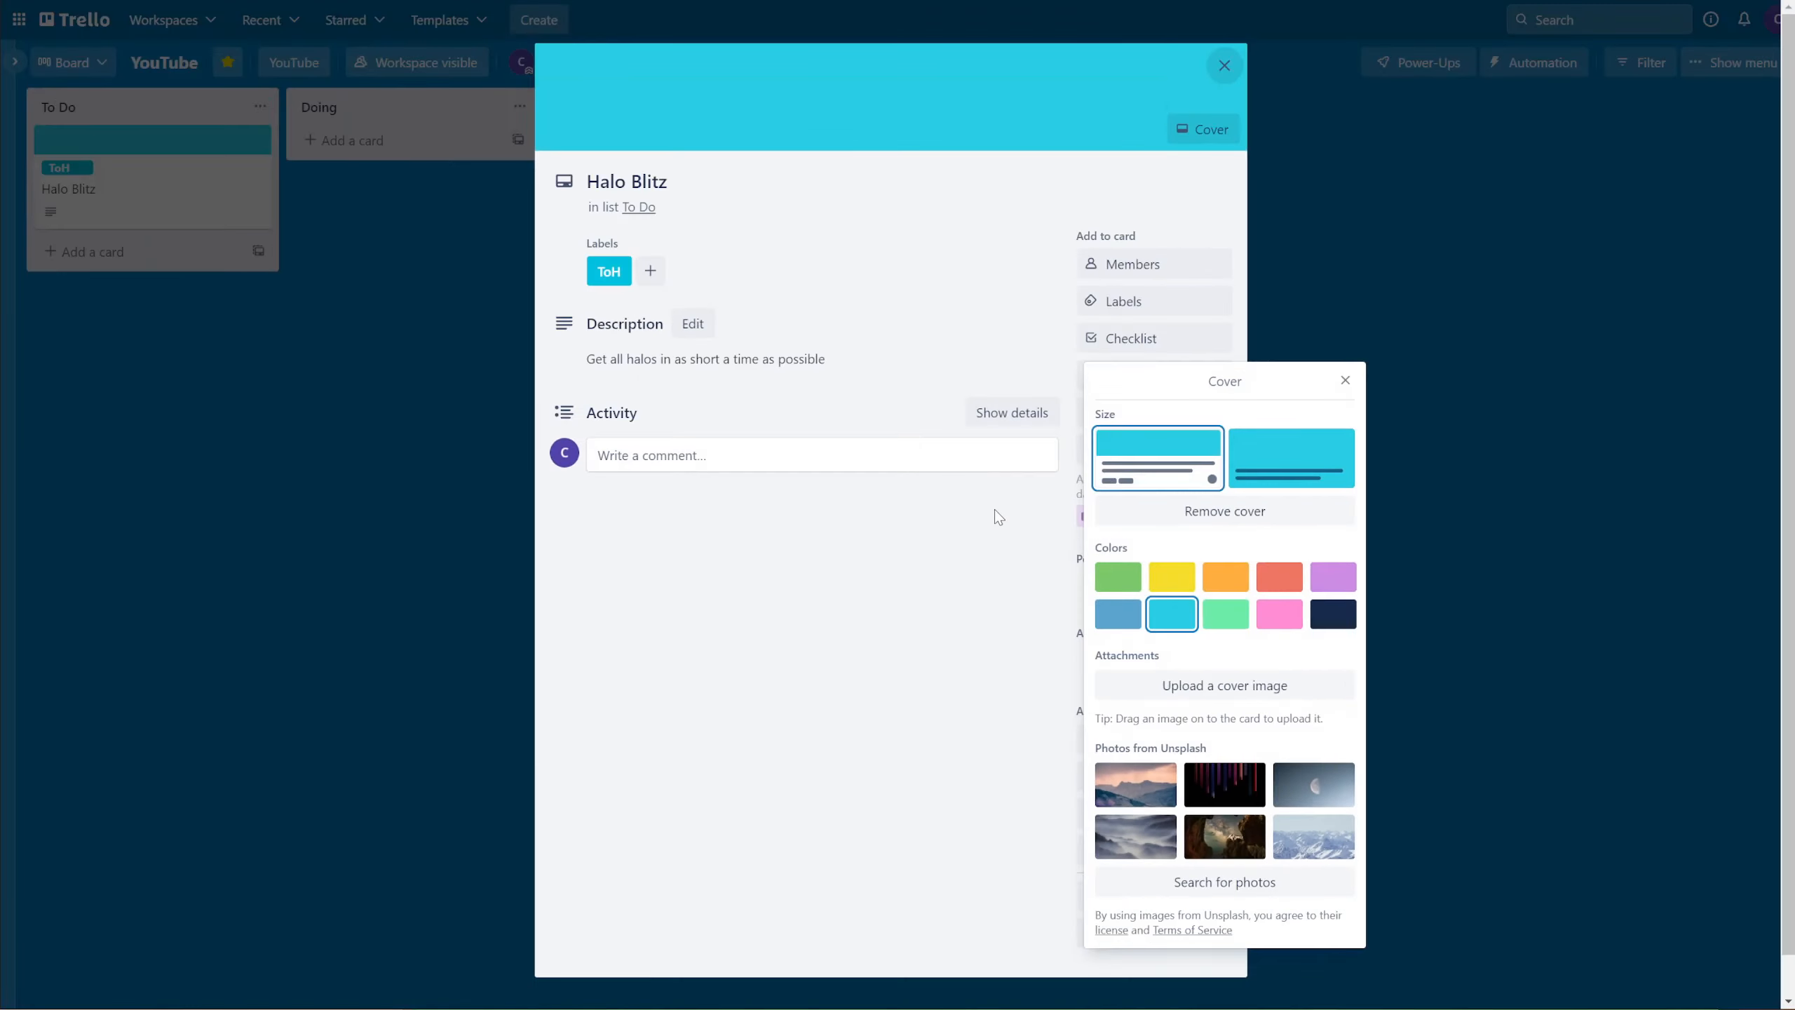
pyautogui.click(996, 513)
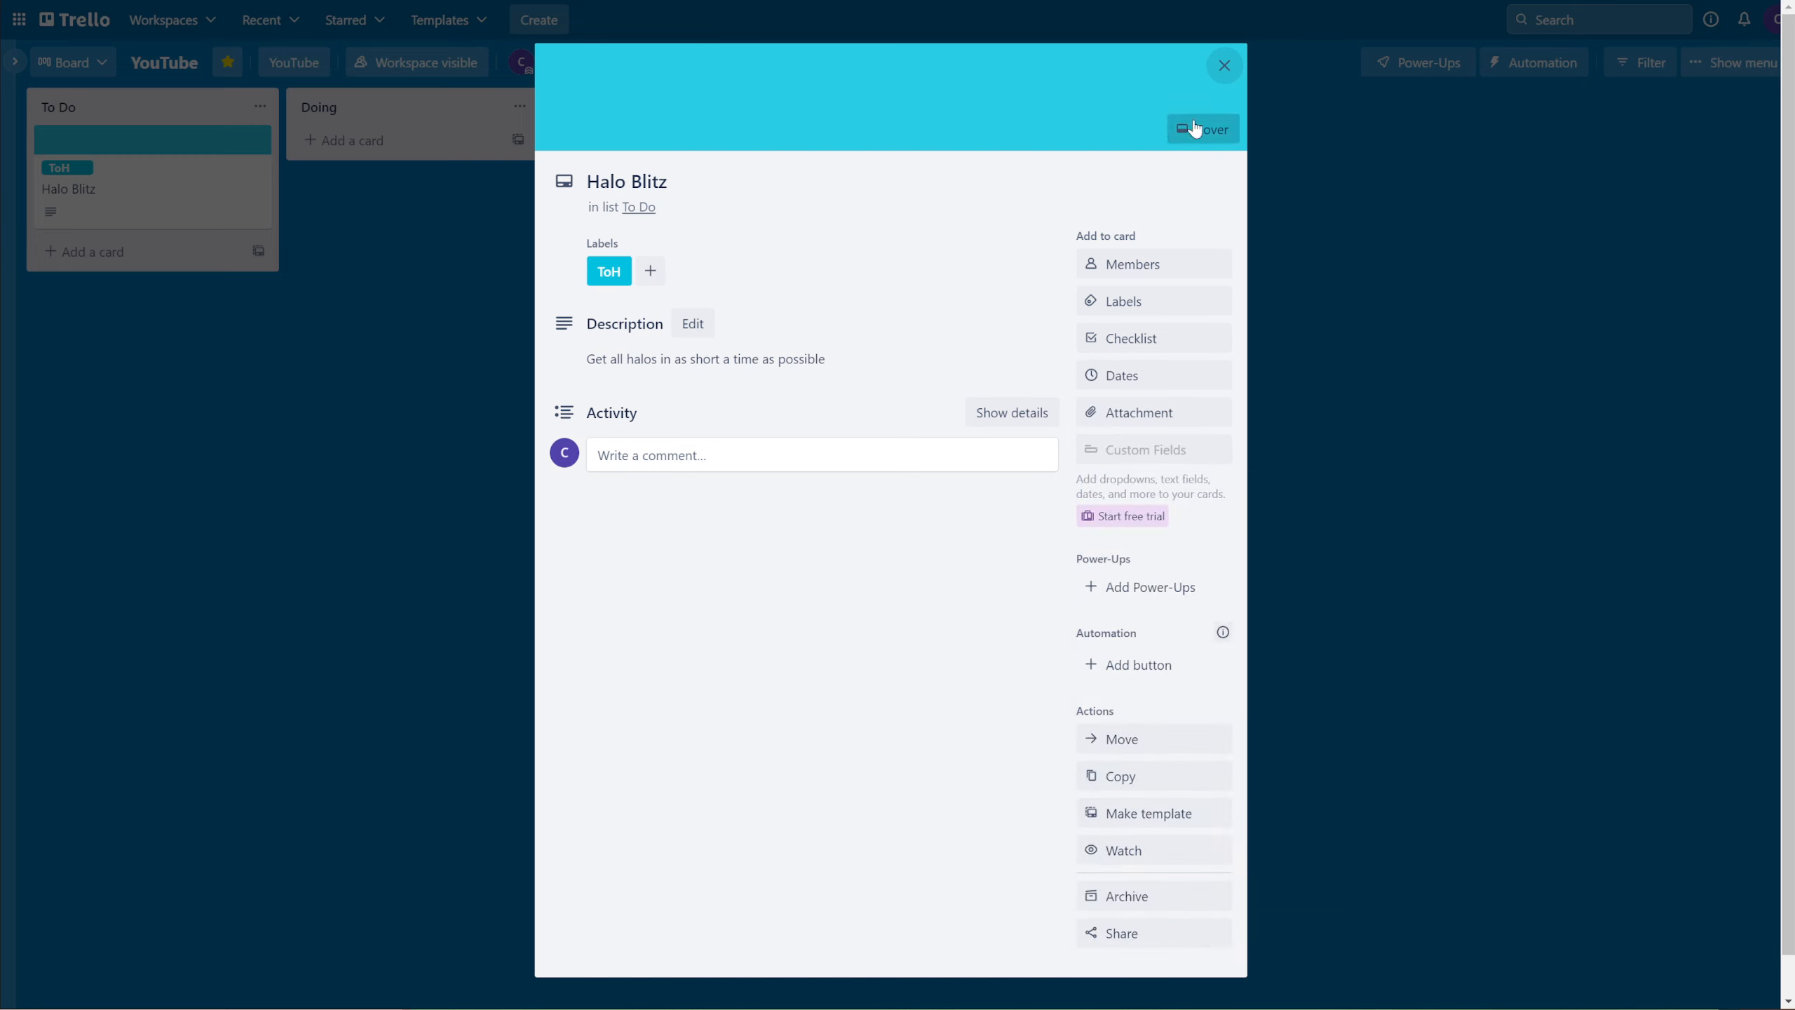
pyautogui.click(1224, 66)
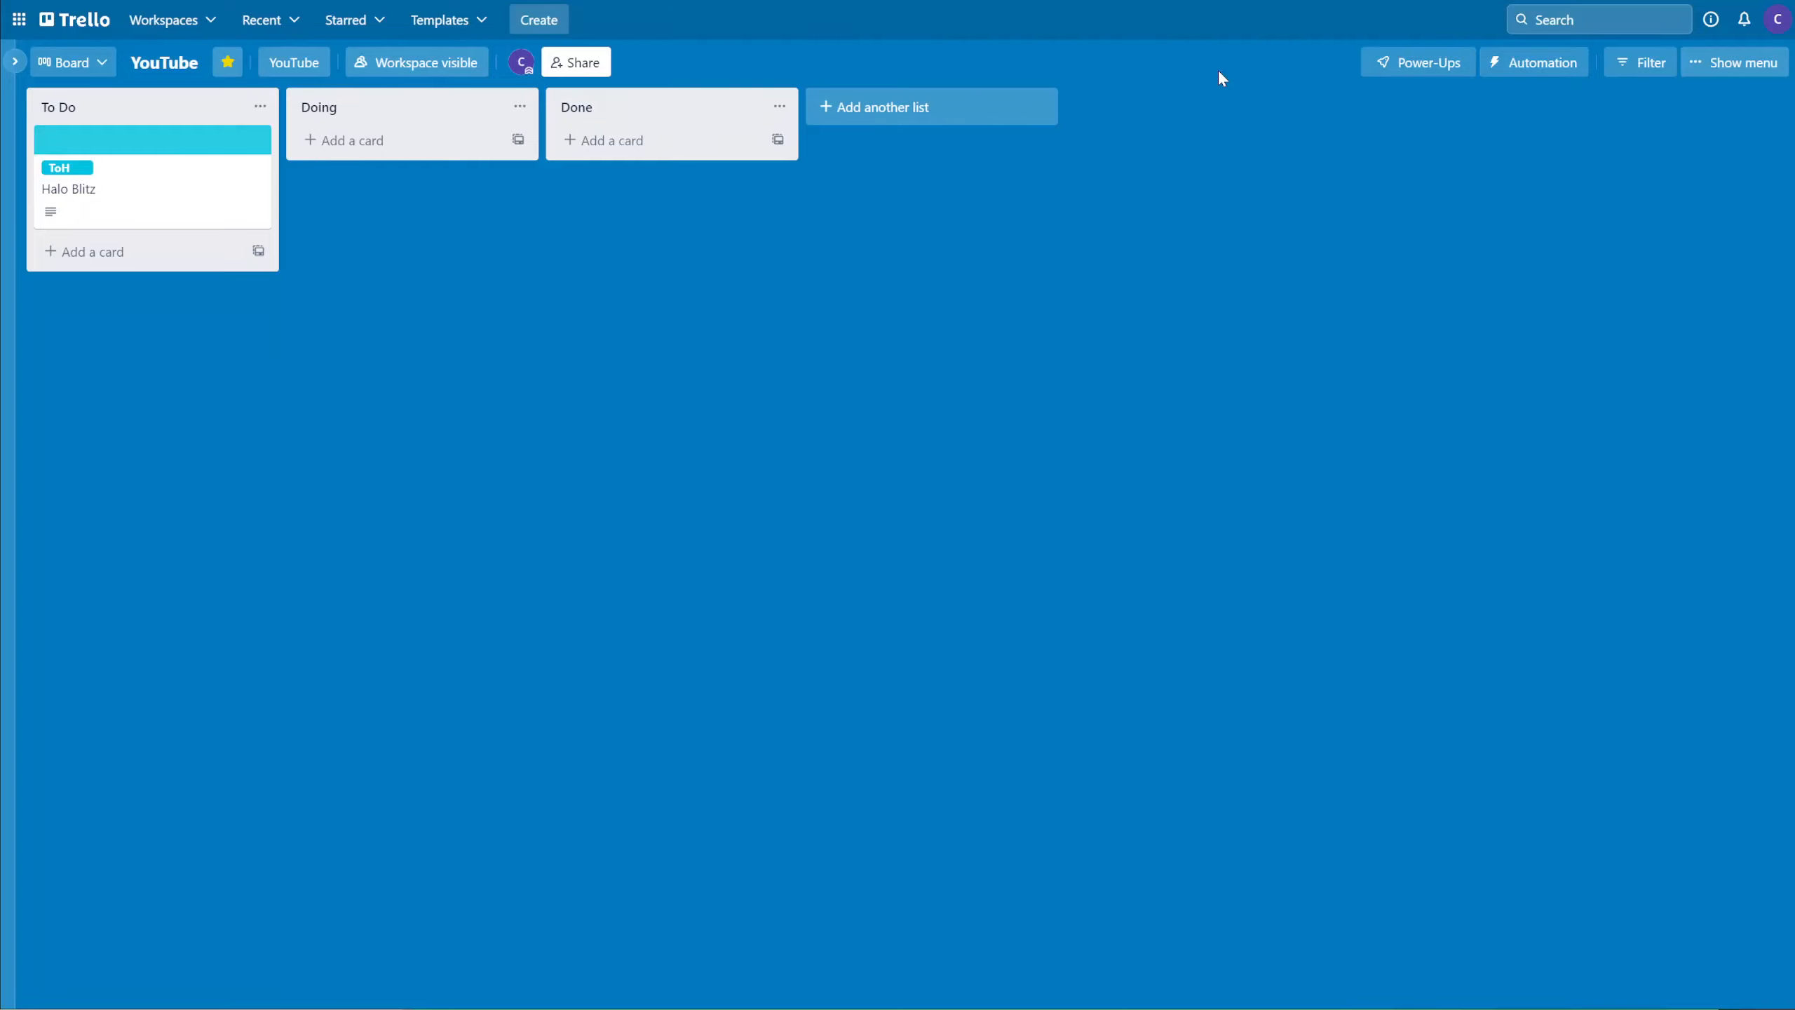
# - Switch the Halo Blitz card's cyan cover to full size, keeping the card in To Do
pyautogui.moveTo(309, 369); pyautogui.dragTo(826, 381)
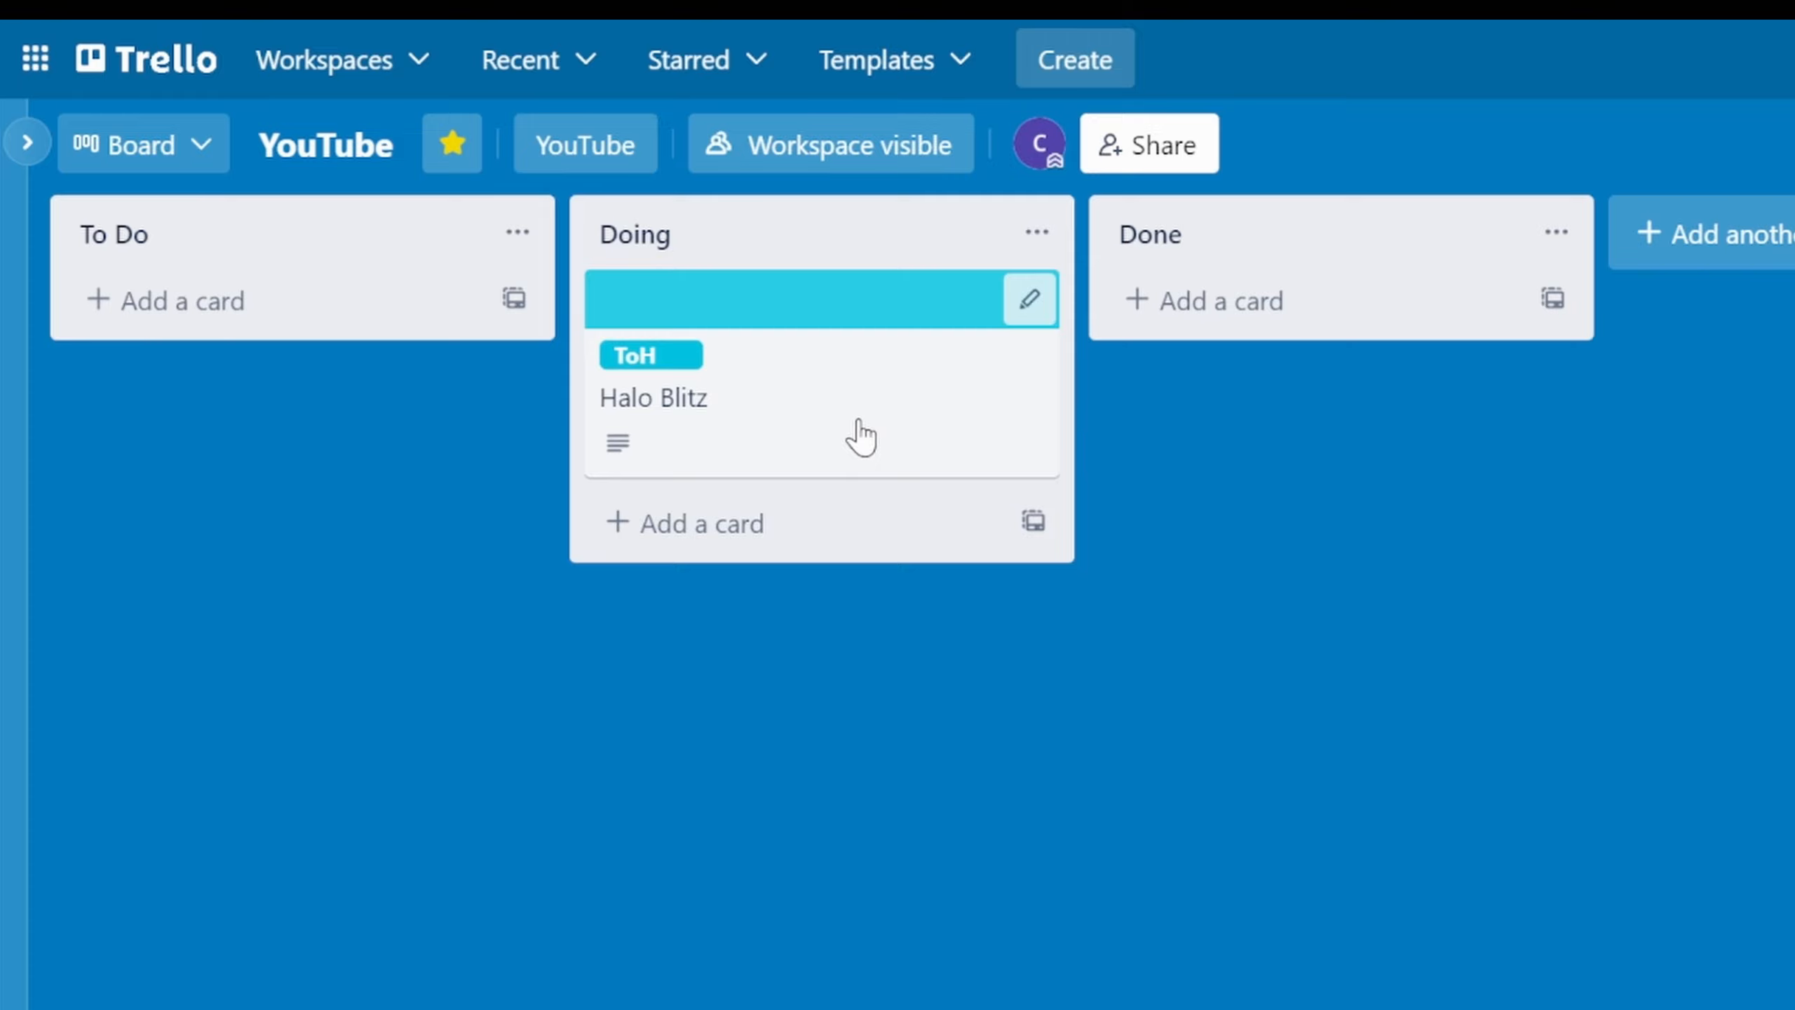
pyautogui.moveTo(860, 424); pyautogui.dragTo(409, 397)
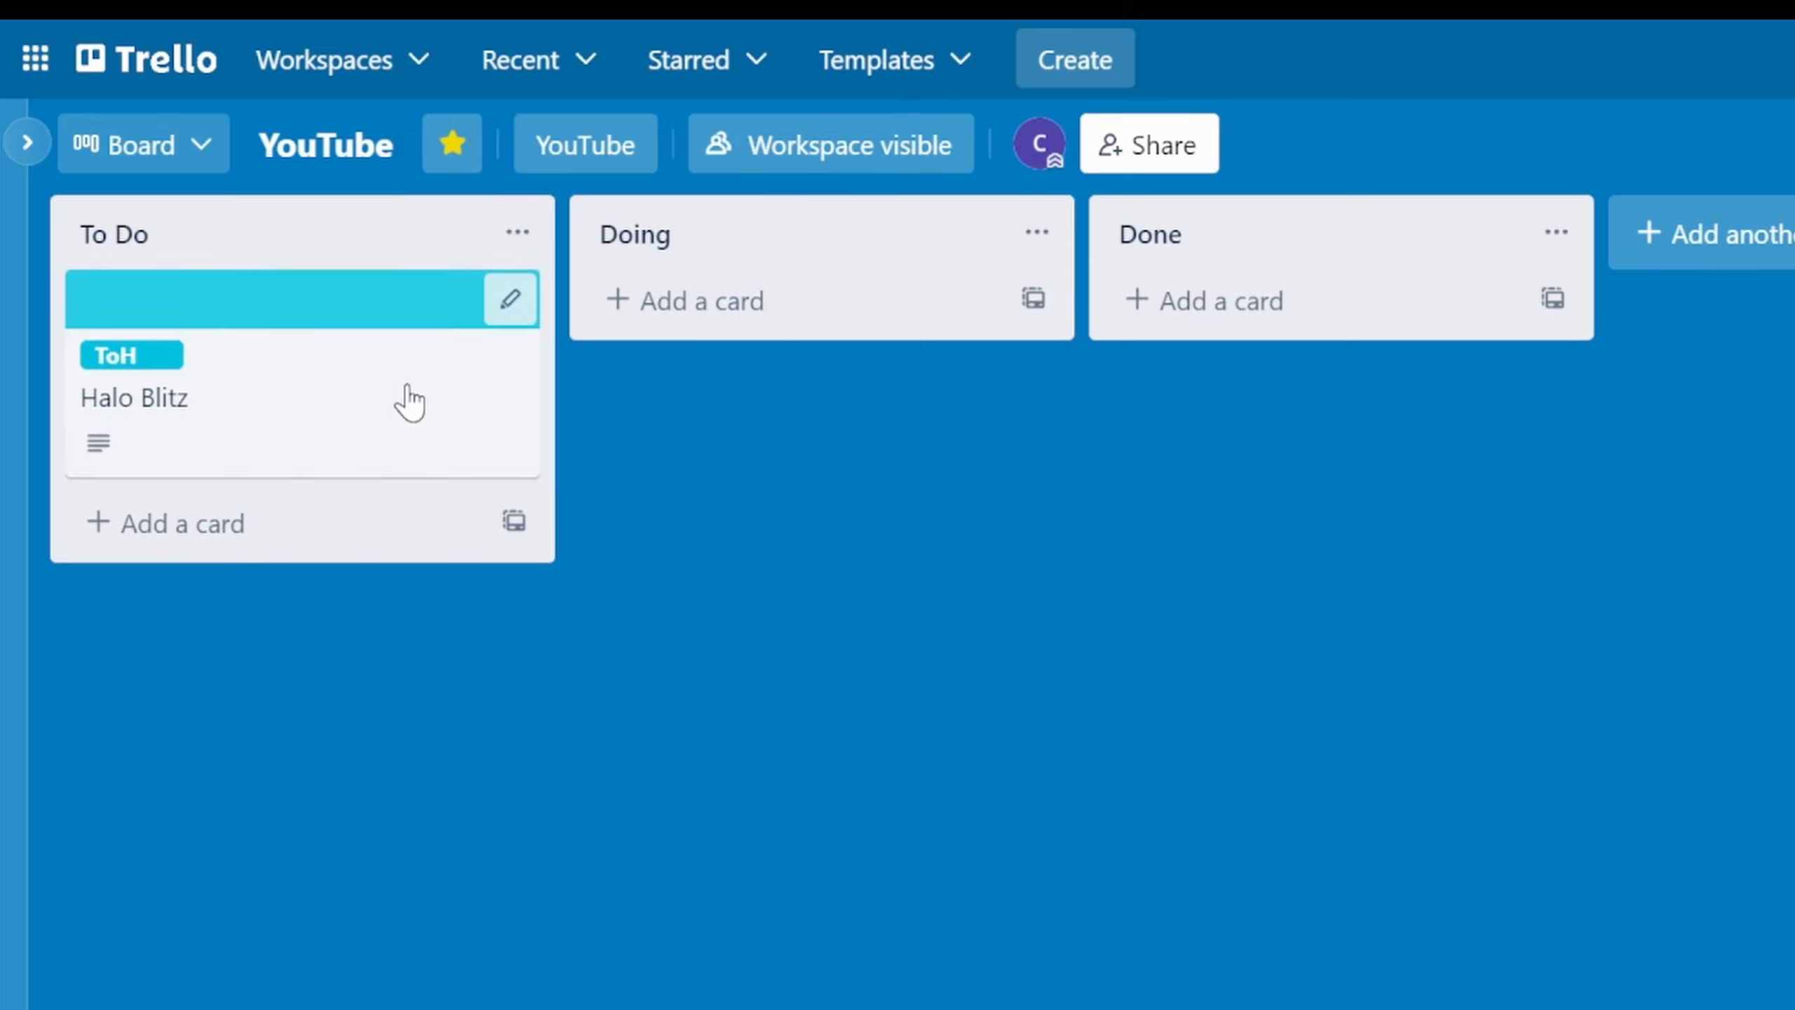
pyautogui.click(535, 306)
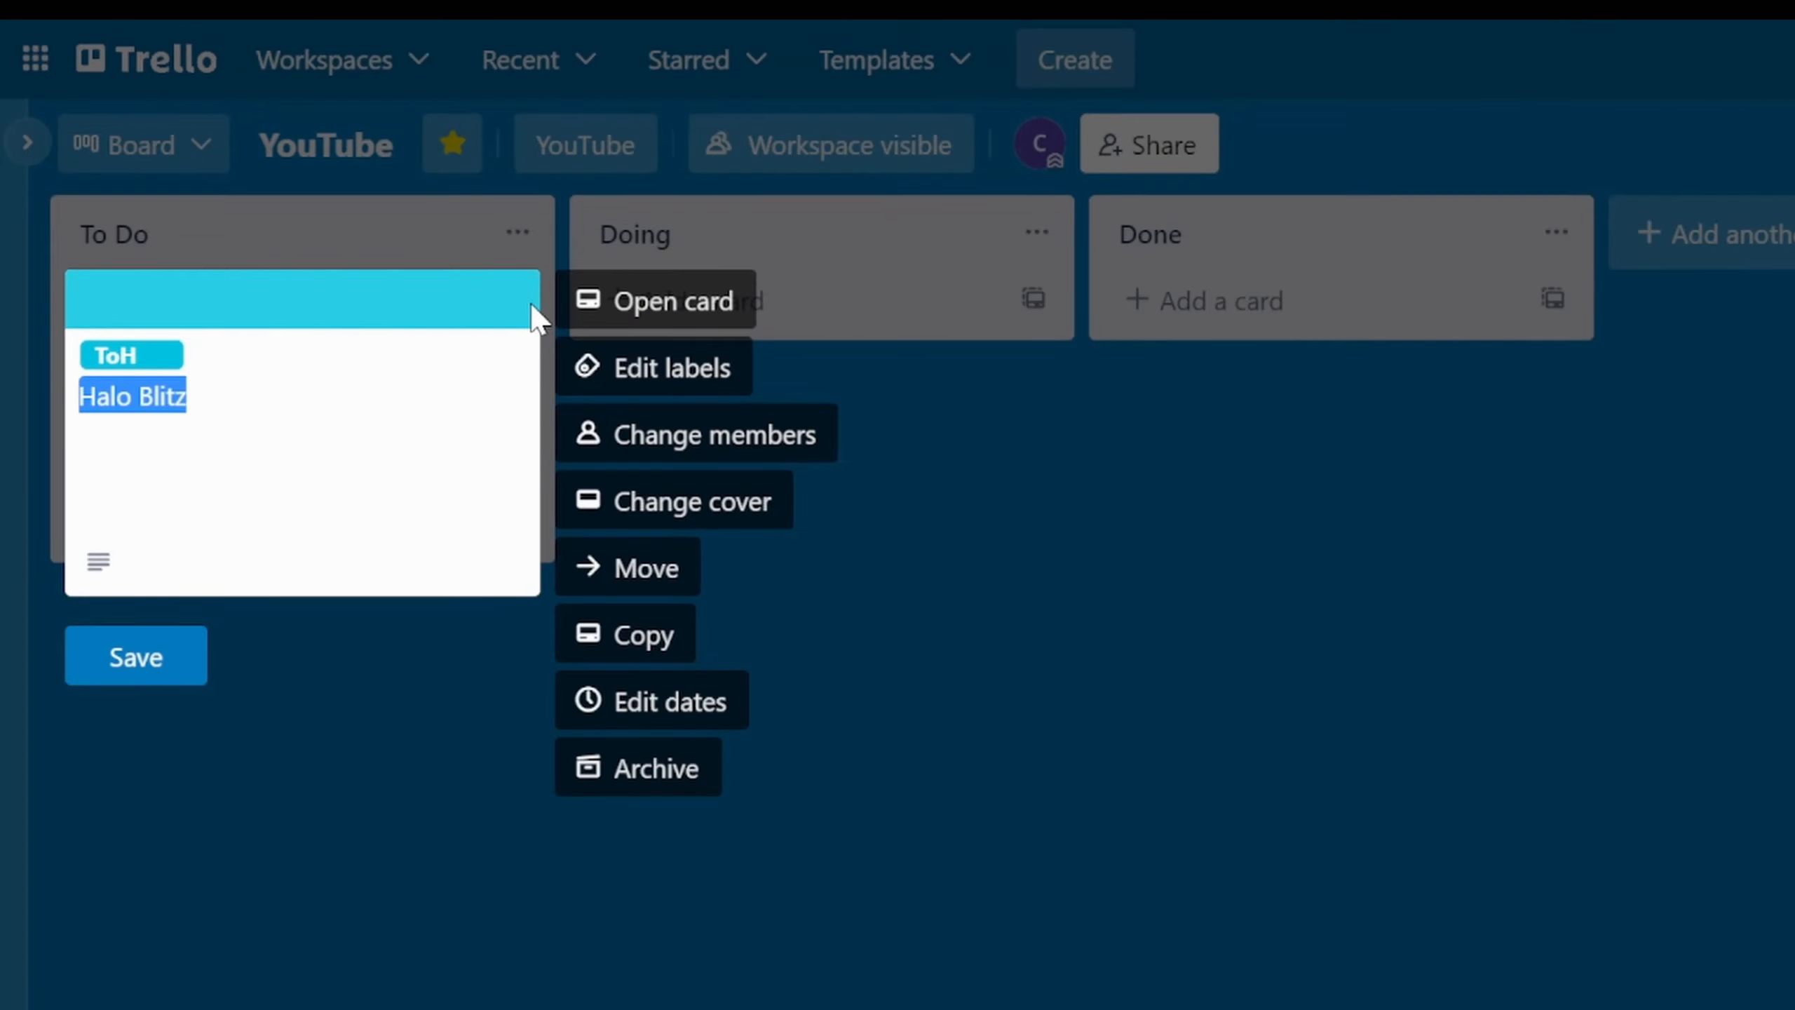
pyautogui.click(680, 305)
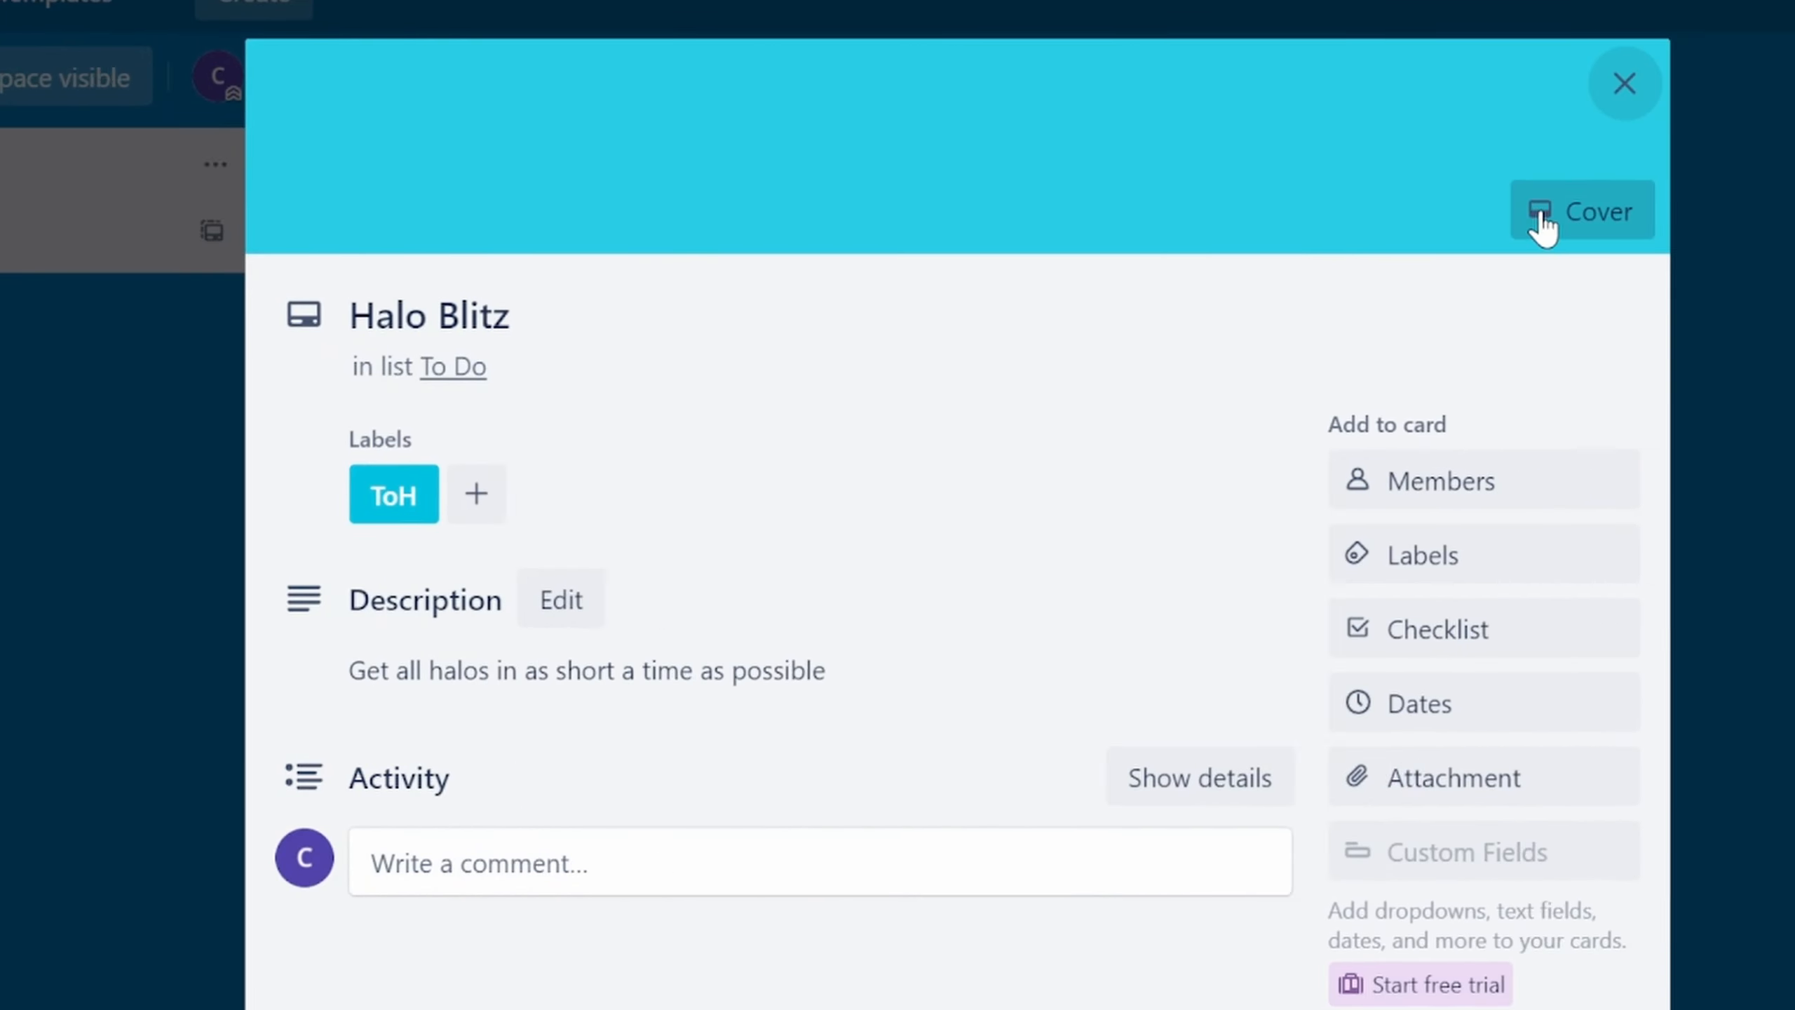
pyautogui.click(1543, 226)
pyautogui.click(1073, 471)
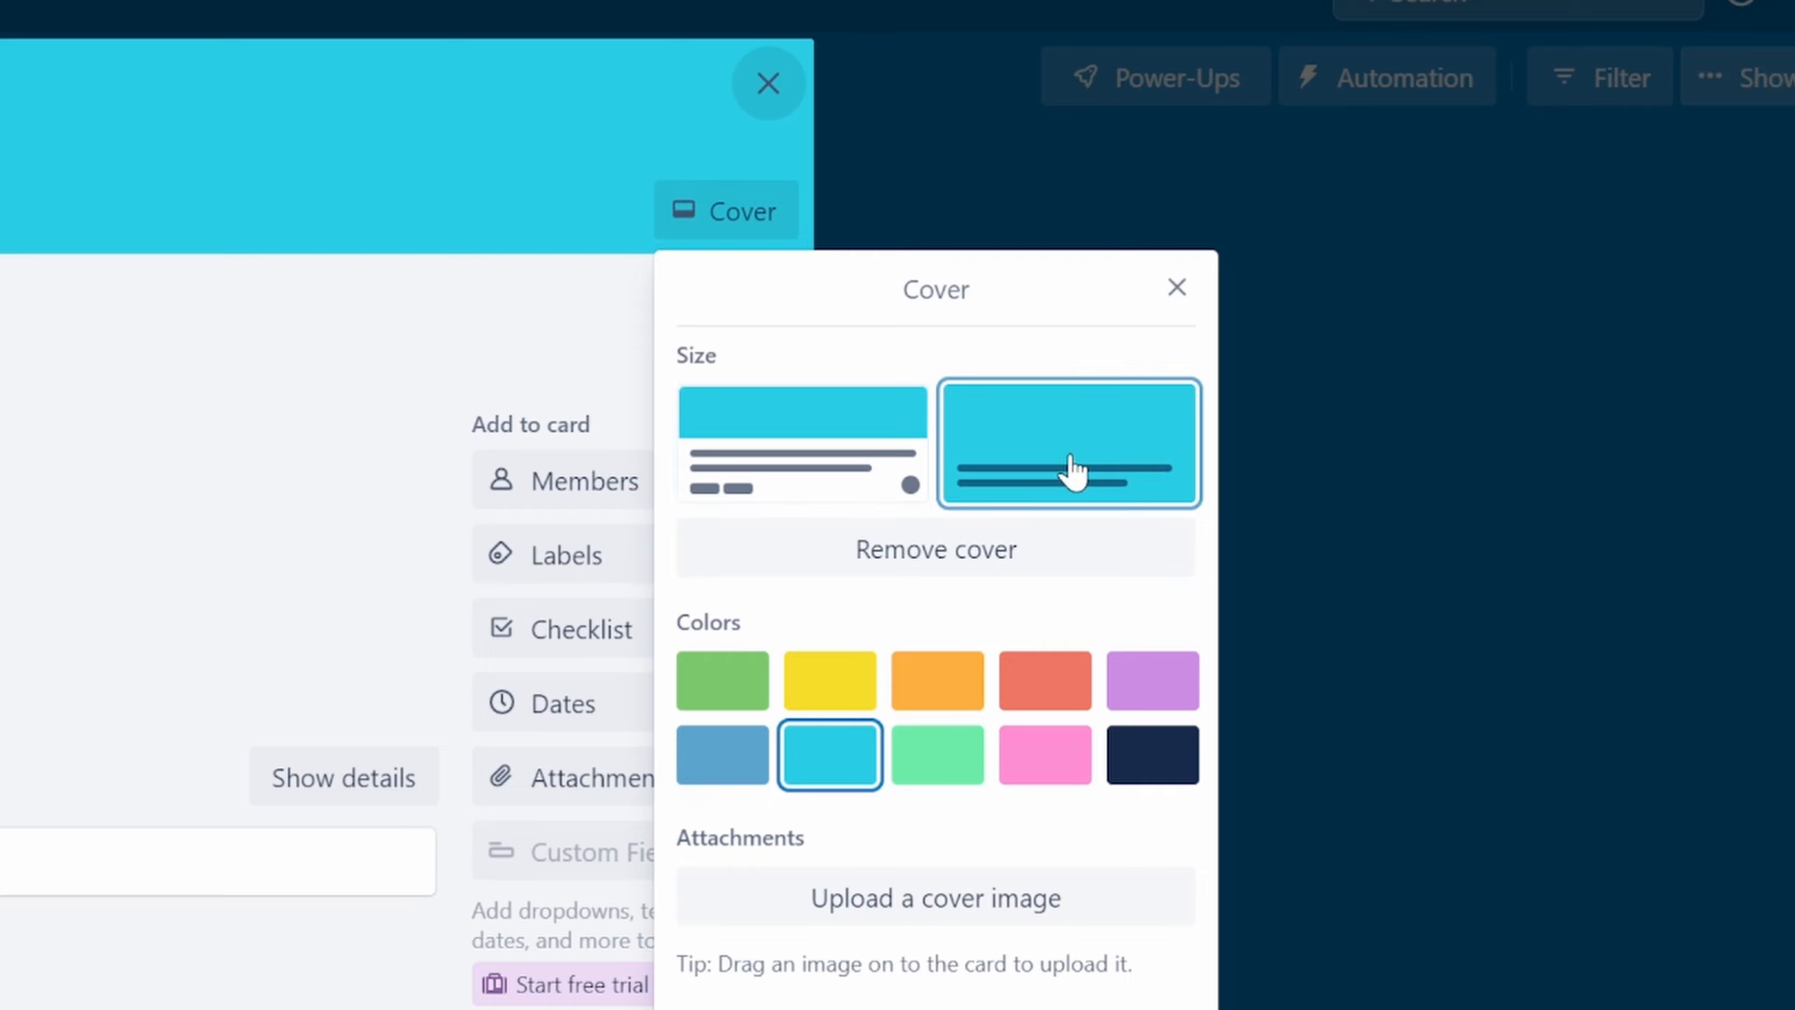
pyautogui.click(1176, 286)
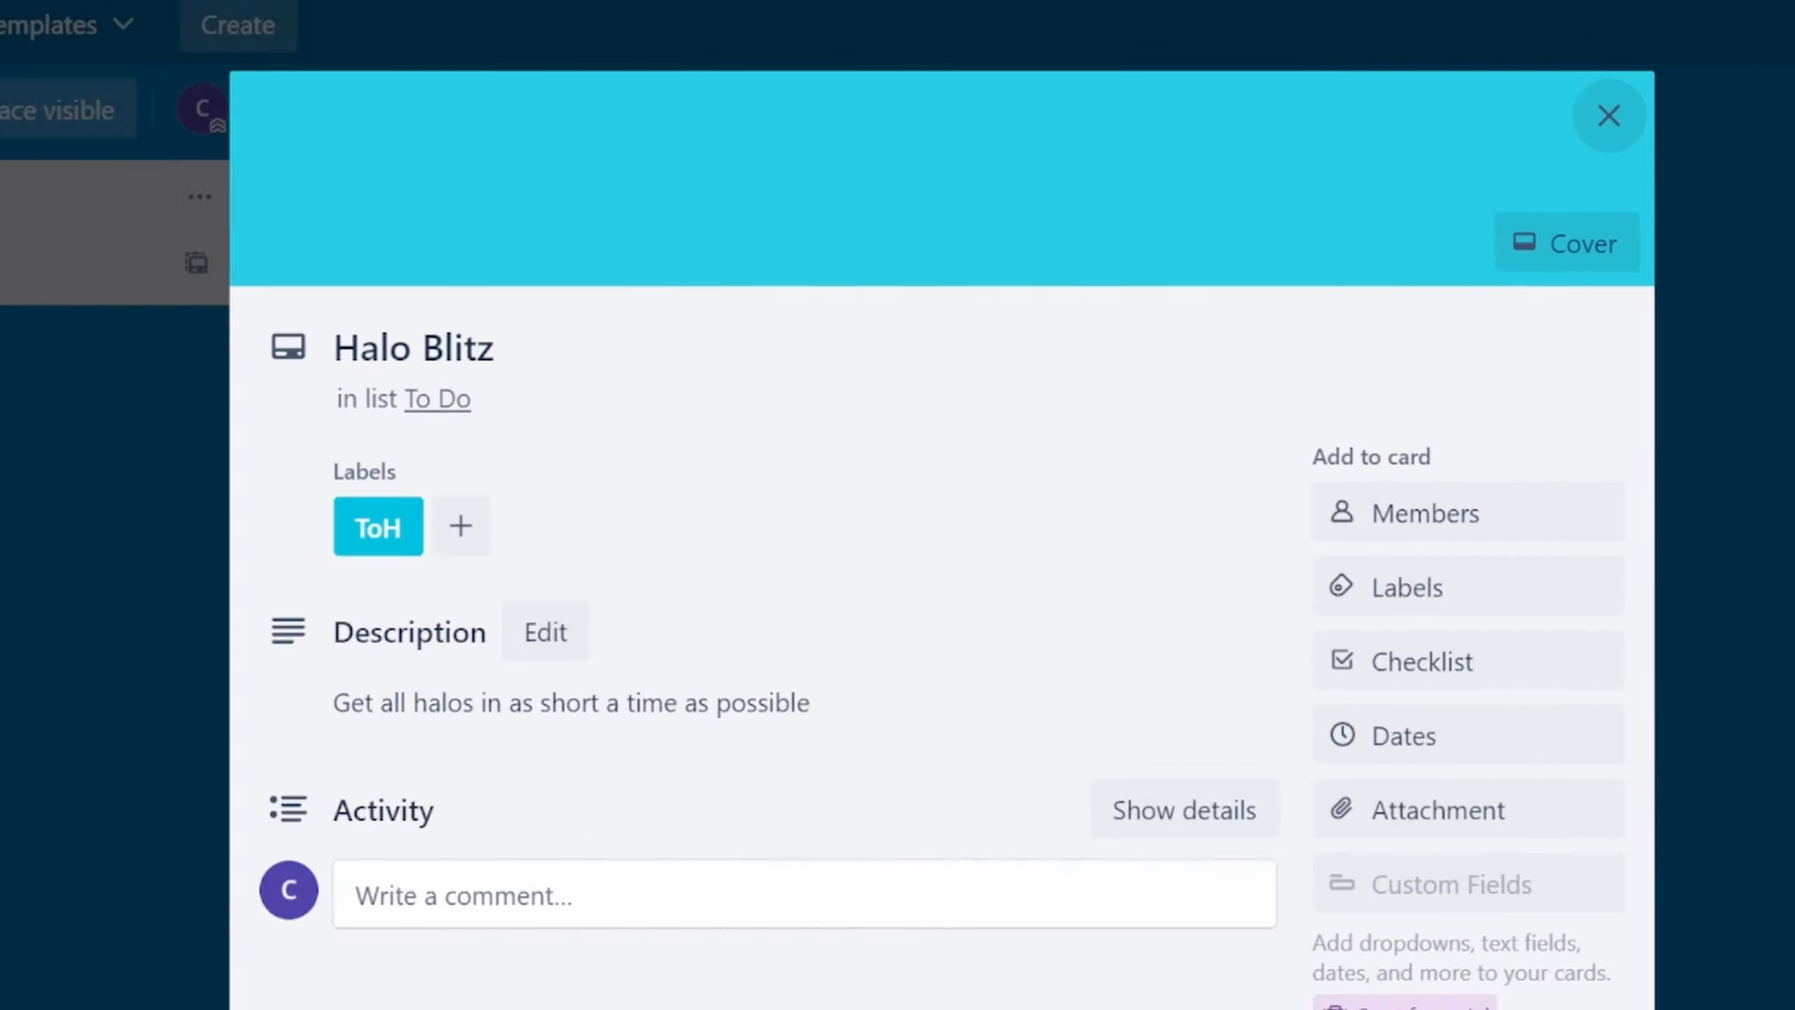
pyautogui.press('Escape')
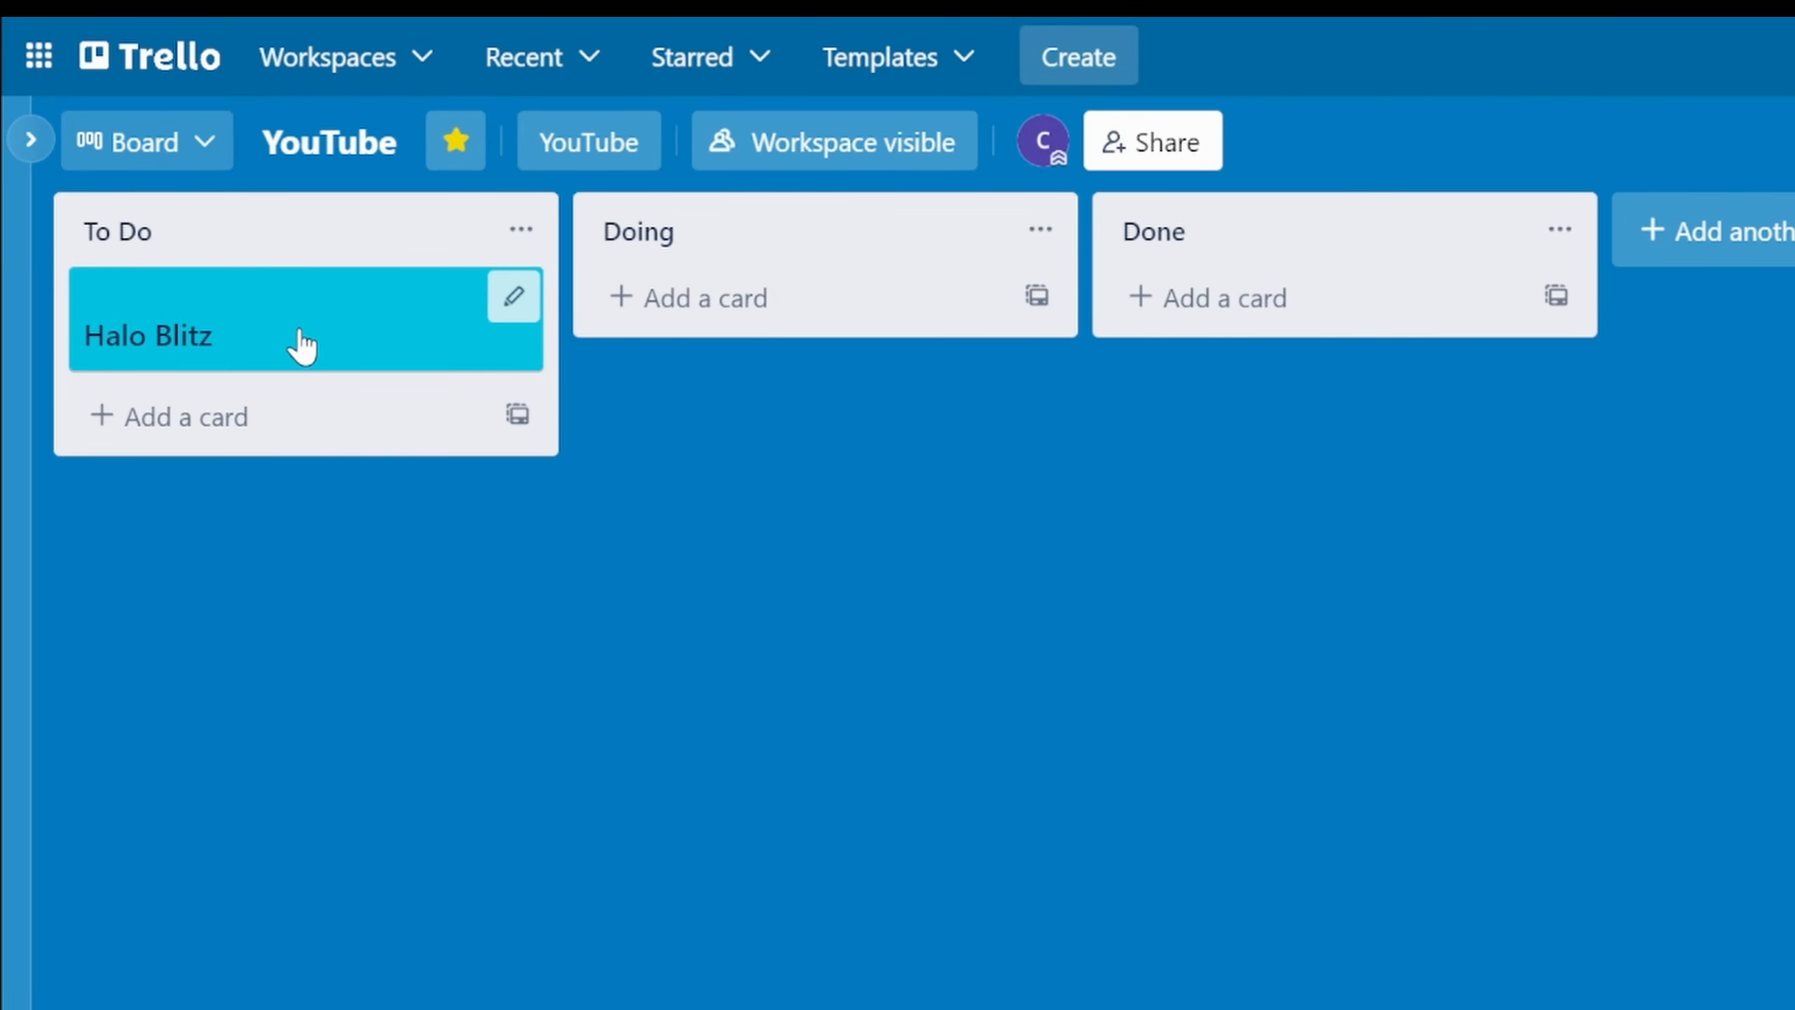
pyautogui.moveTo(296, 345); pyautogui.dragTo(343, 334)
# - Add a 'Human Fall Flat' card to the To Do list
pyautogui.click(180, 414)
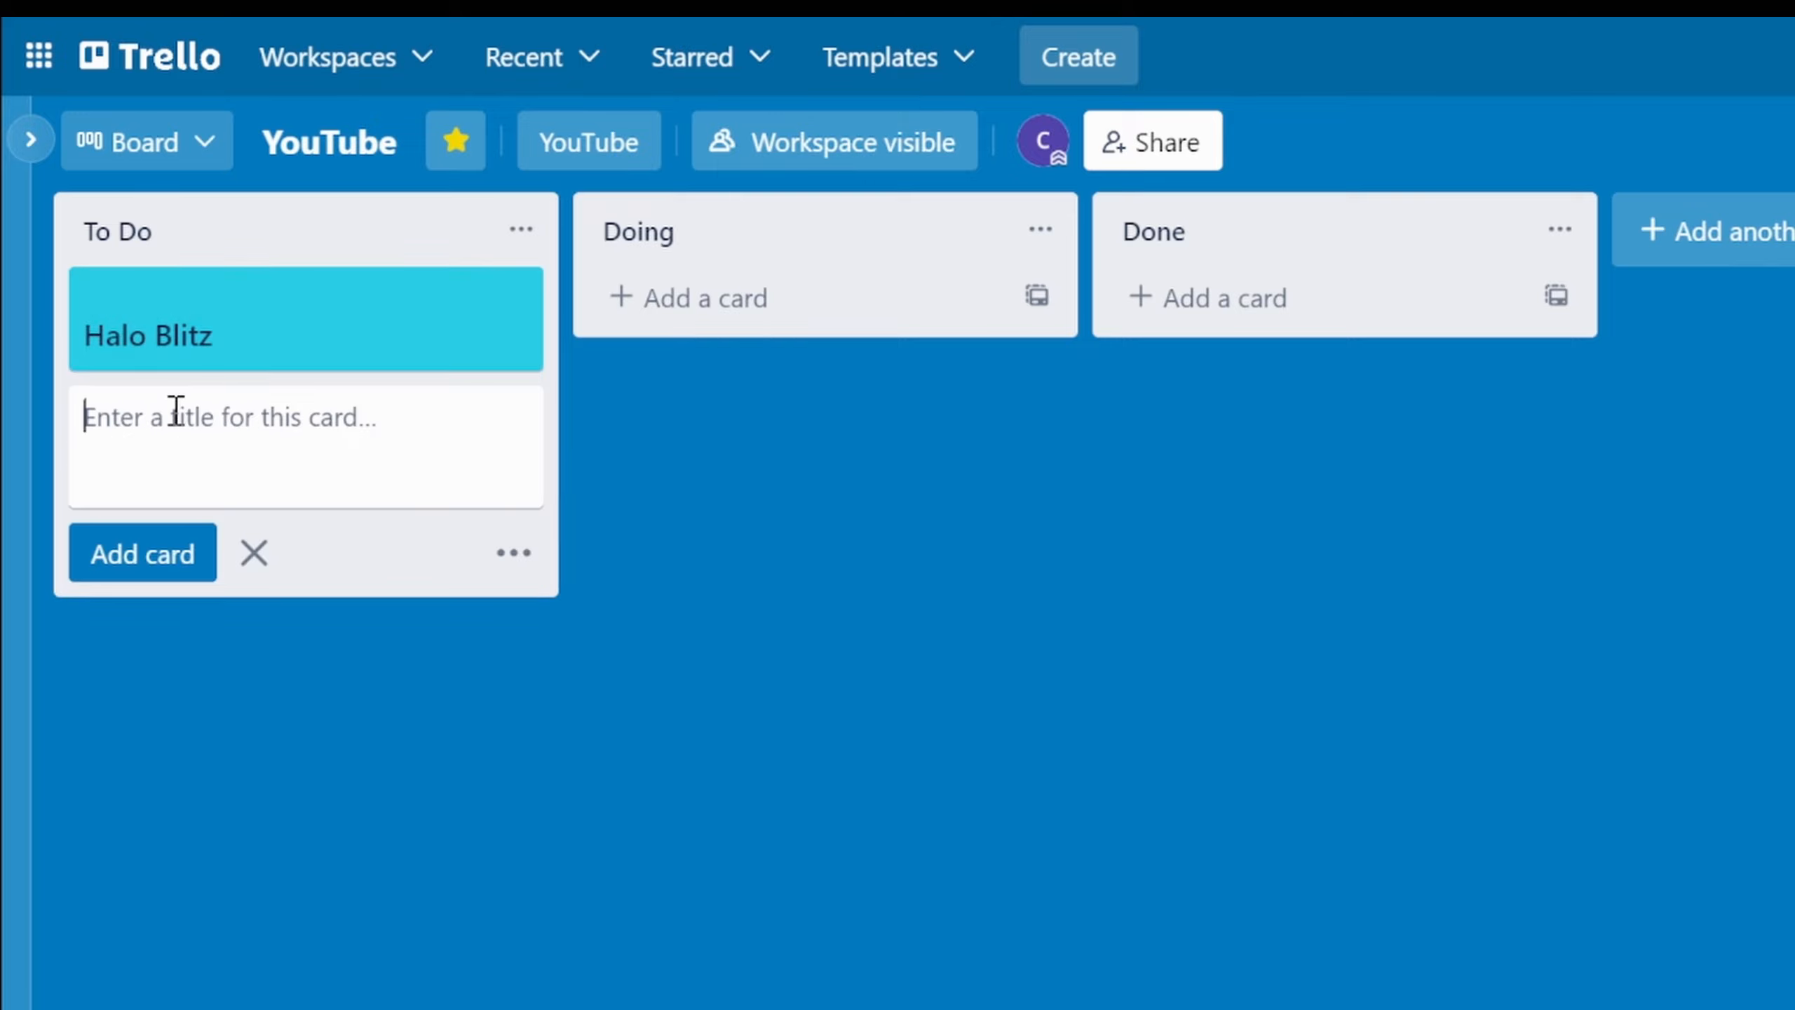
pyautogui.write('Human')
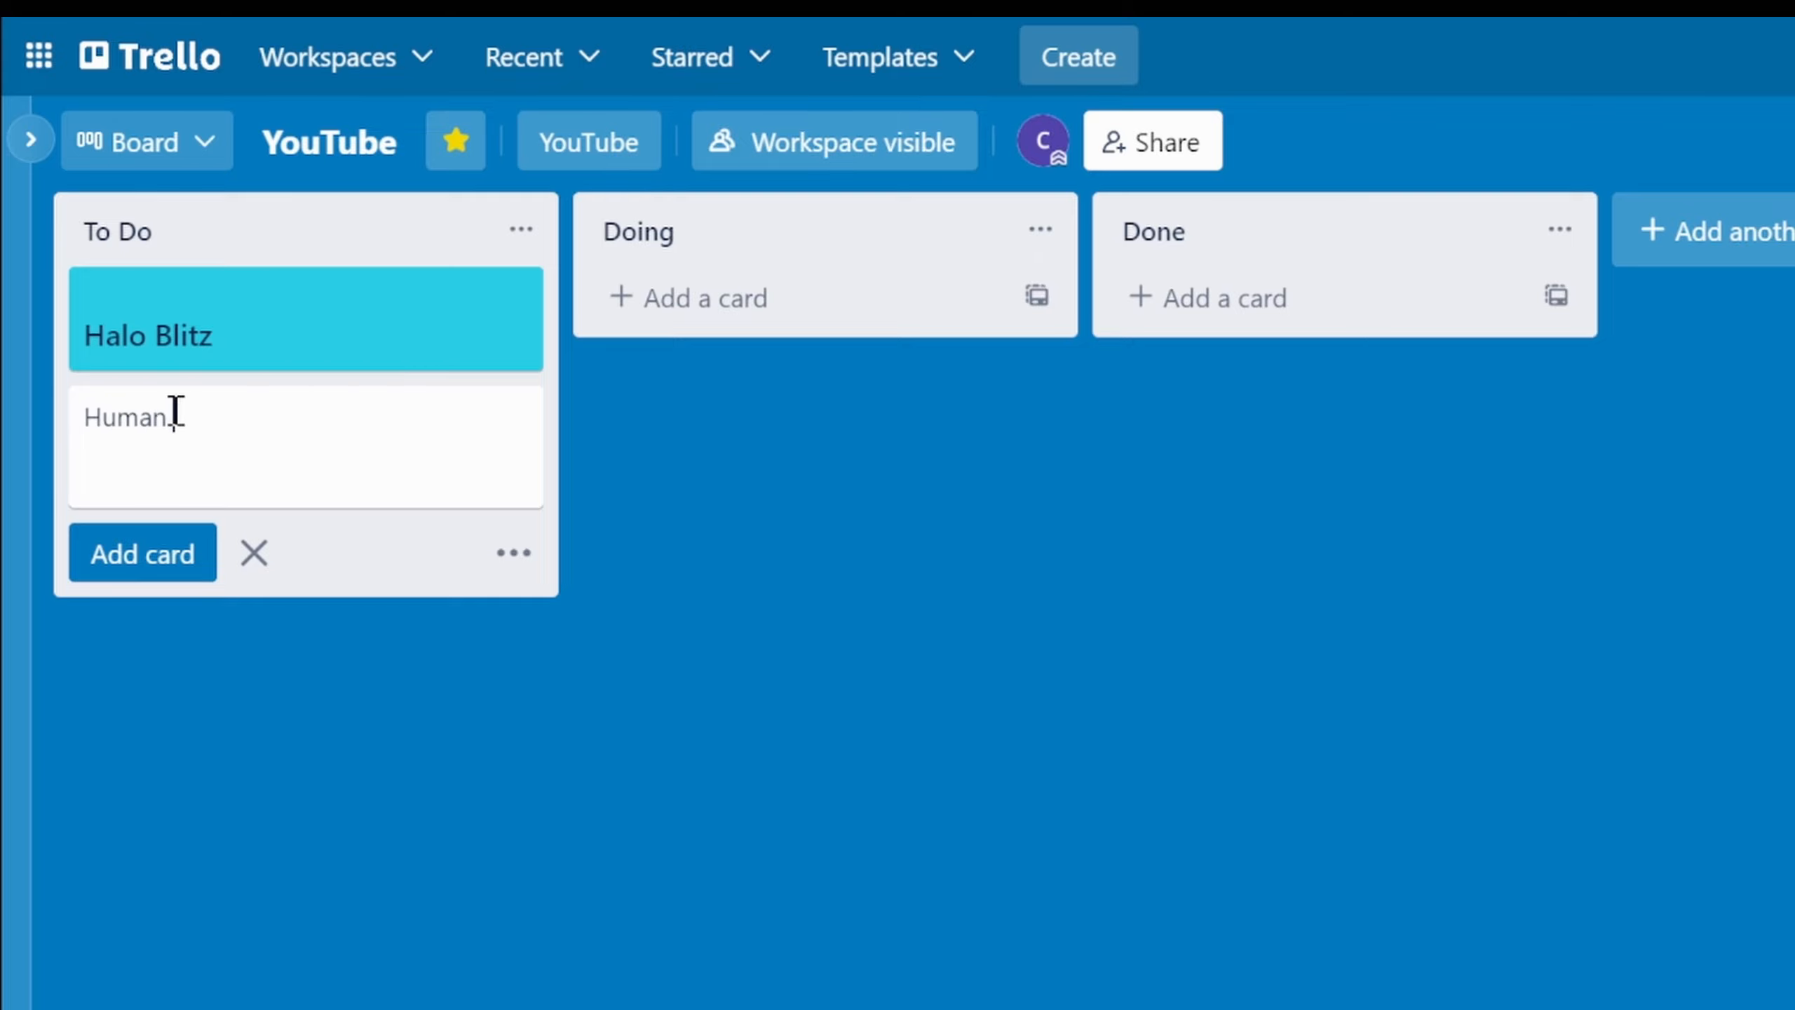
pyautogui.write(' Fall Flat')
pyautogui.press('Return')
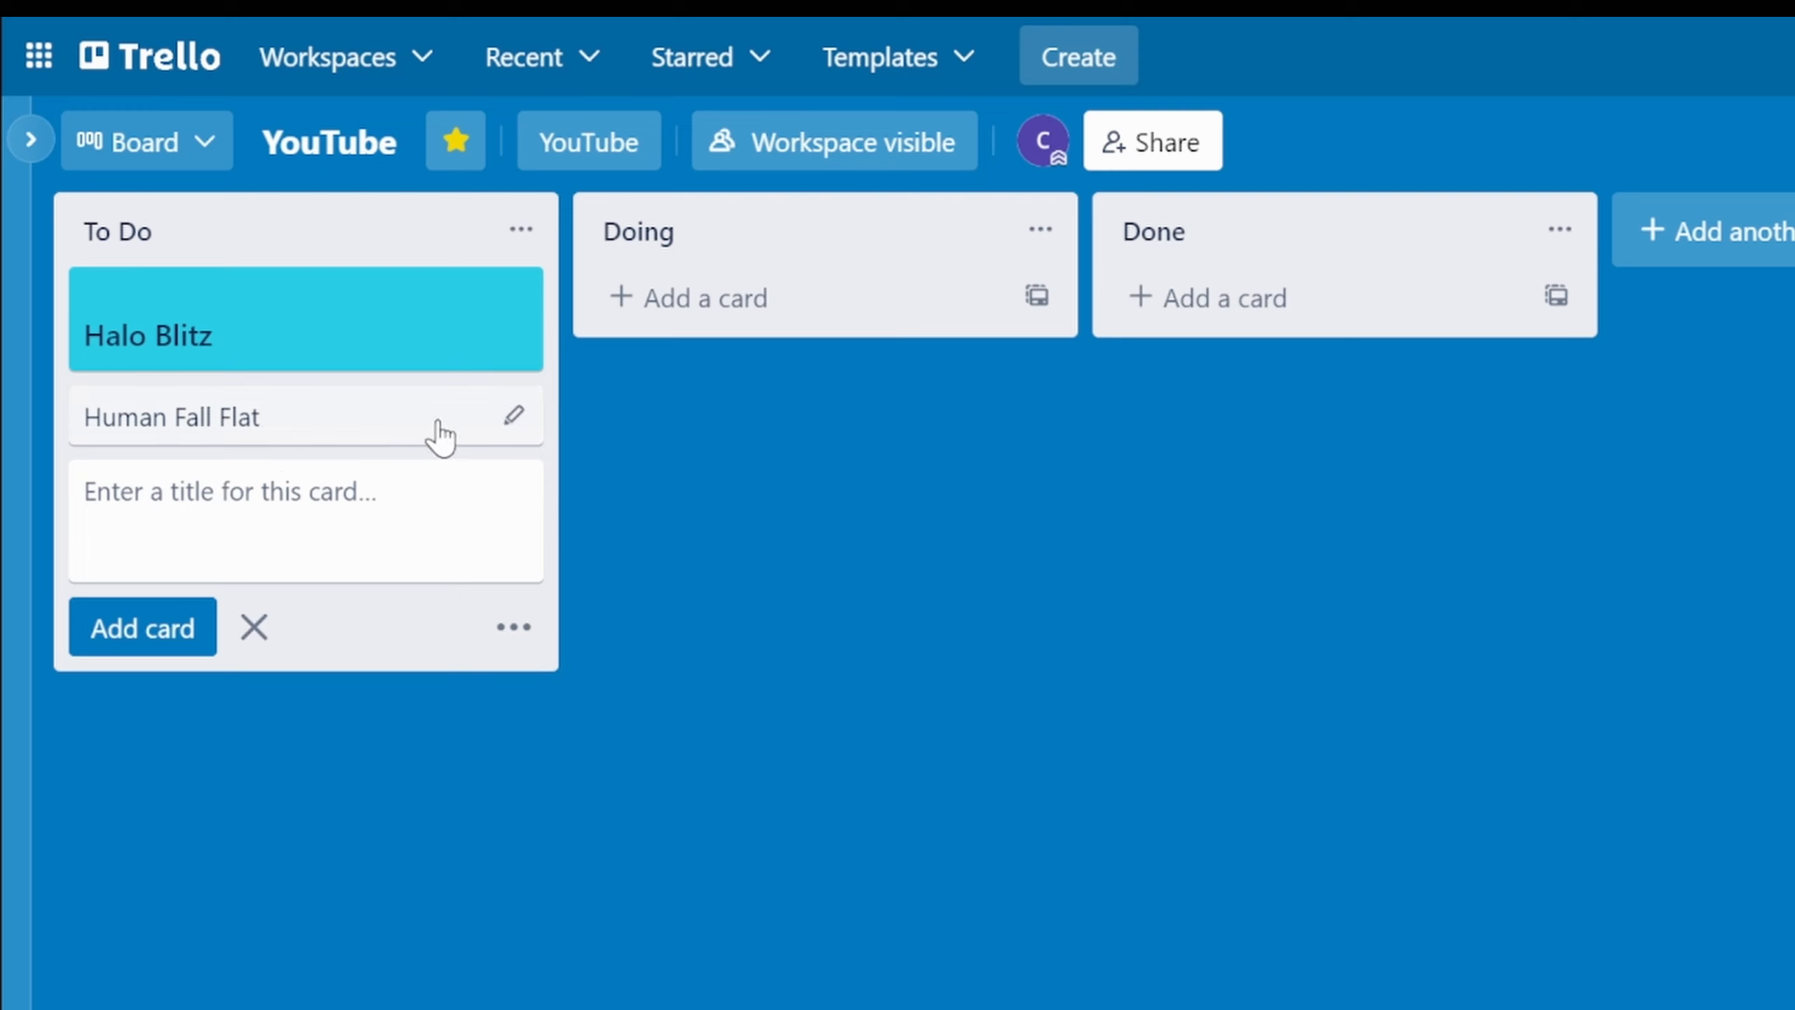
# - Give the Human Fall Flat card a full-size orange cover
pyautogui.click(515, 414)
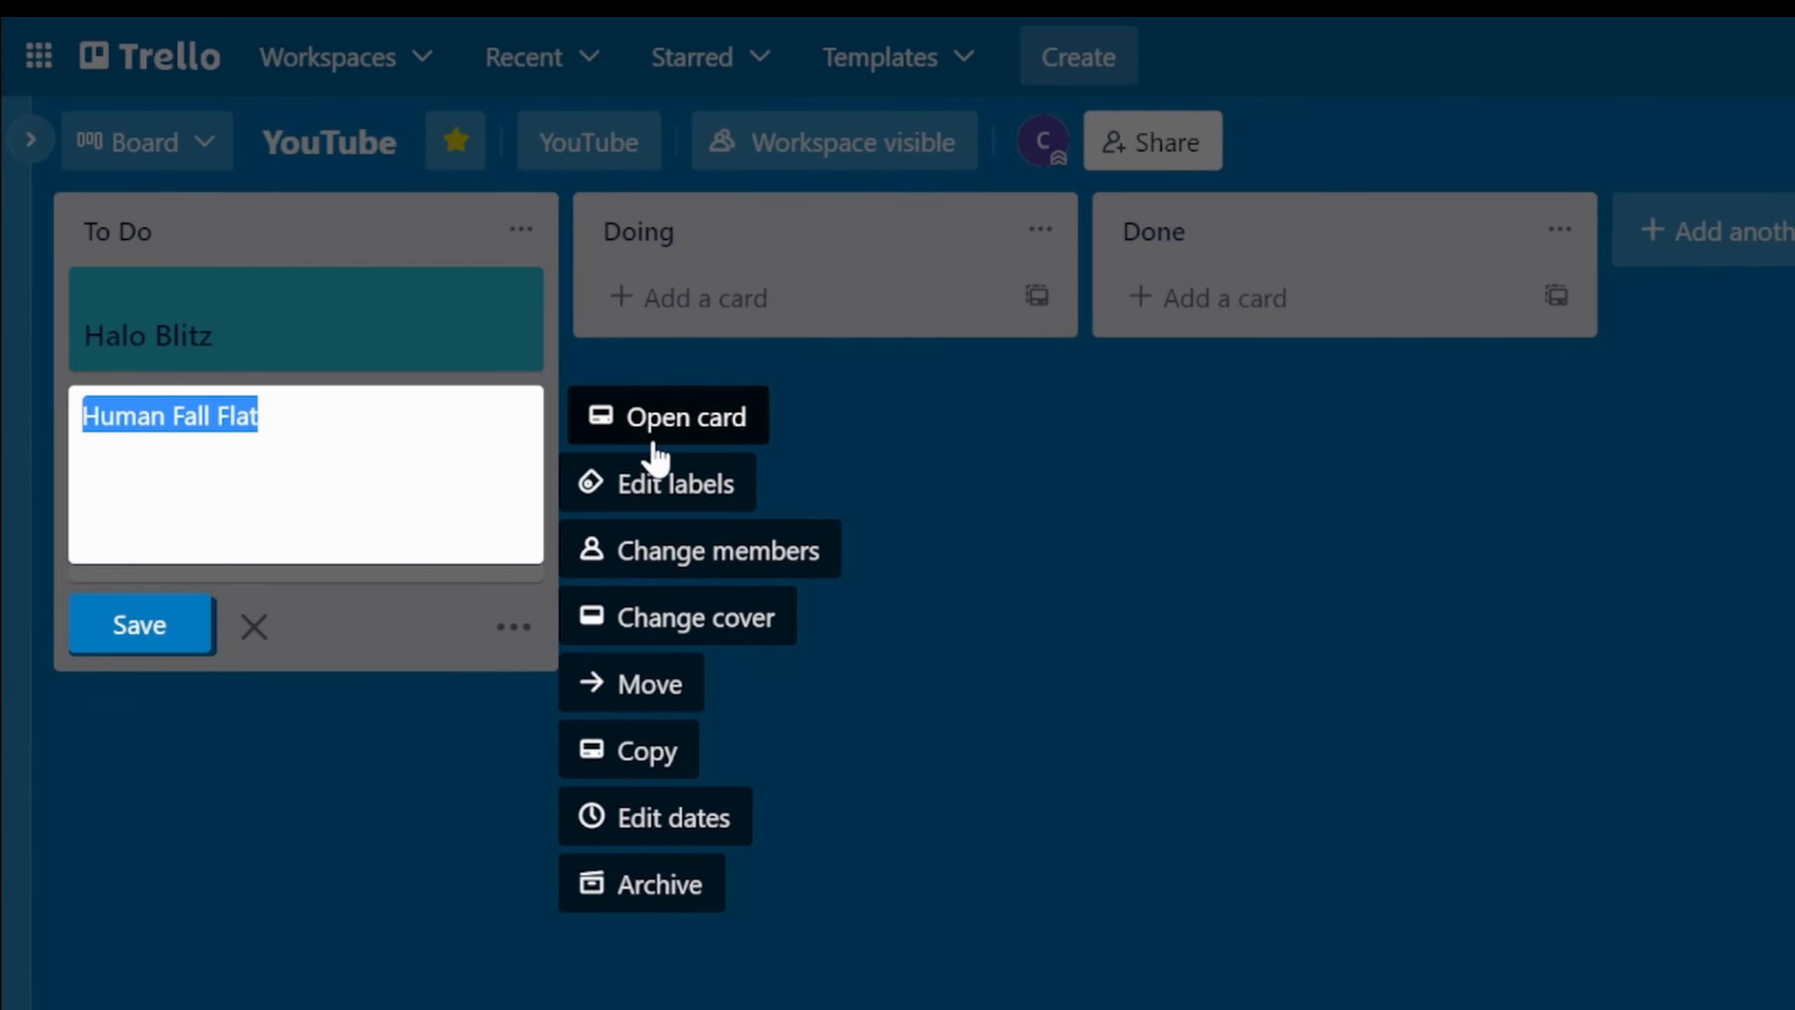
pyautogui.click(707, 440)
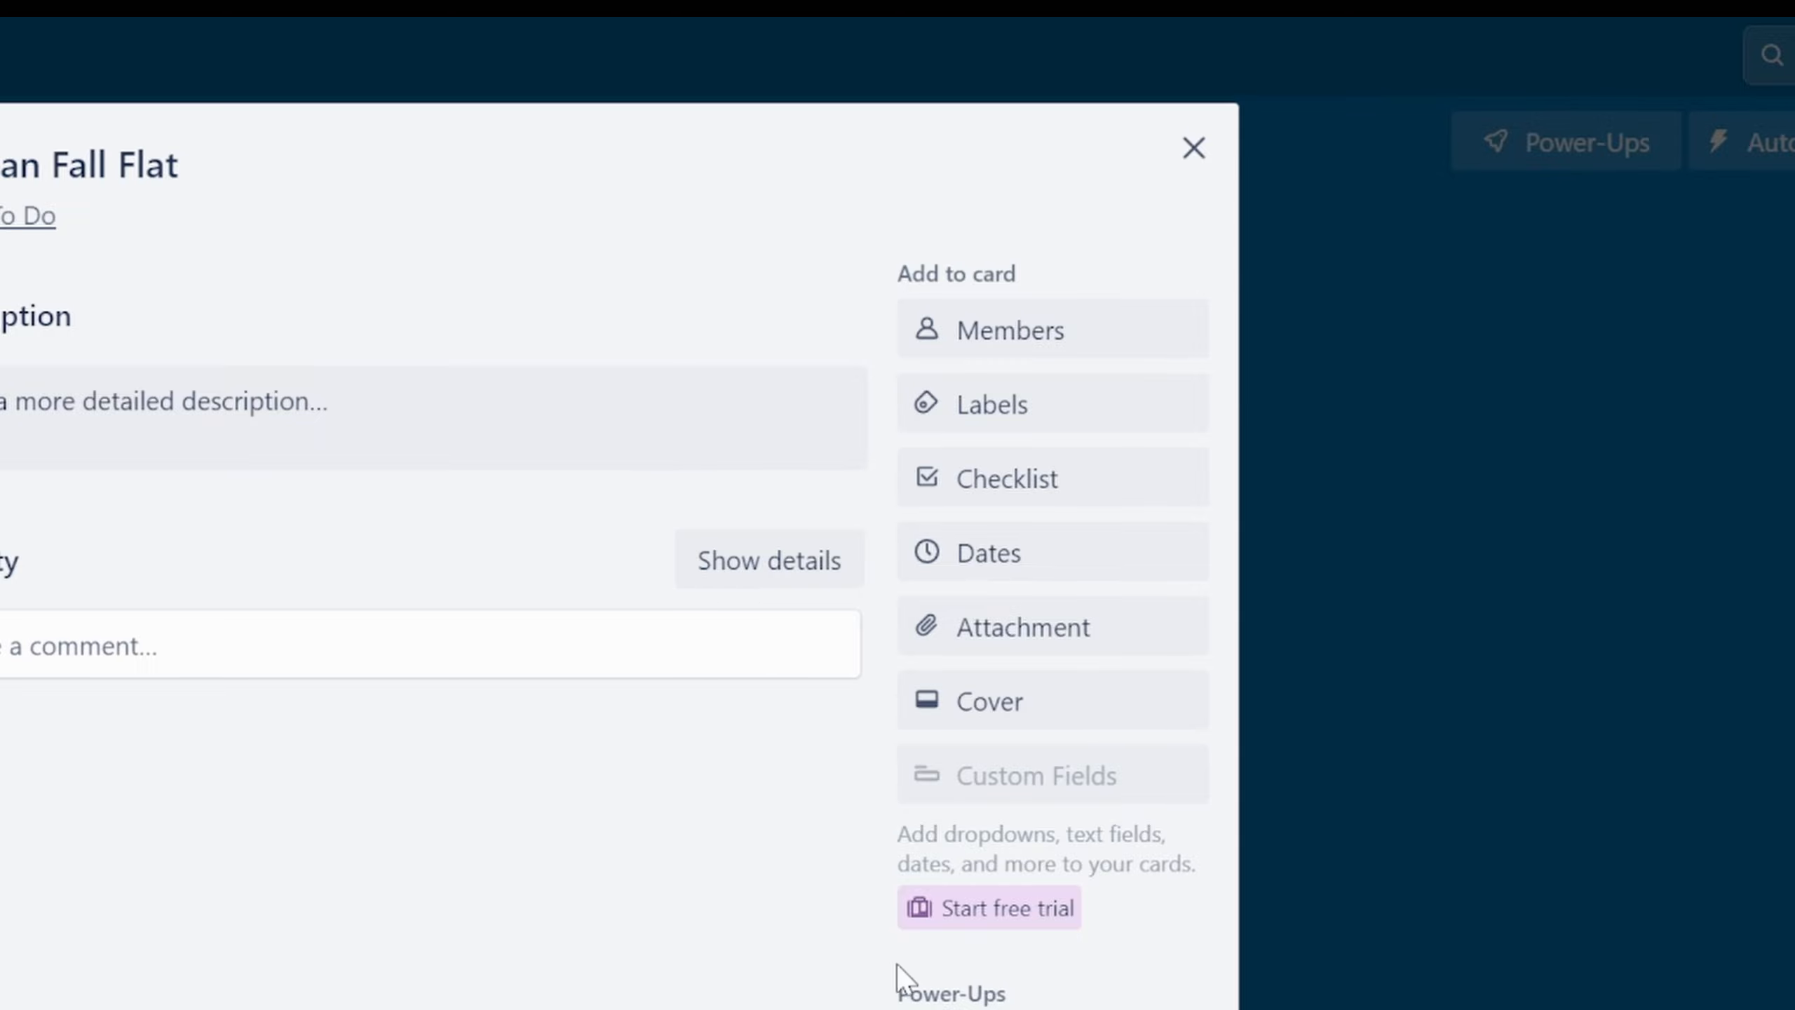
pyautogui.click(1003, 703)
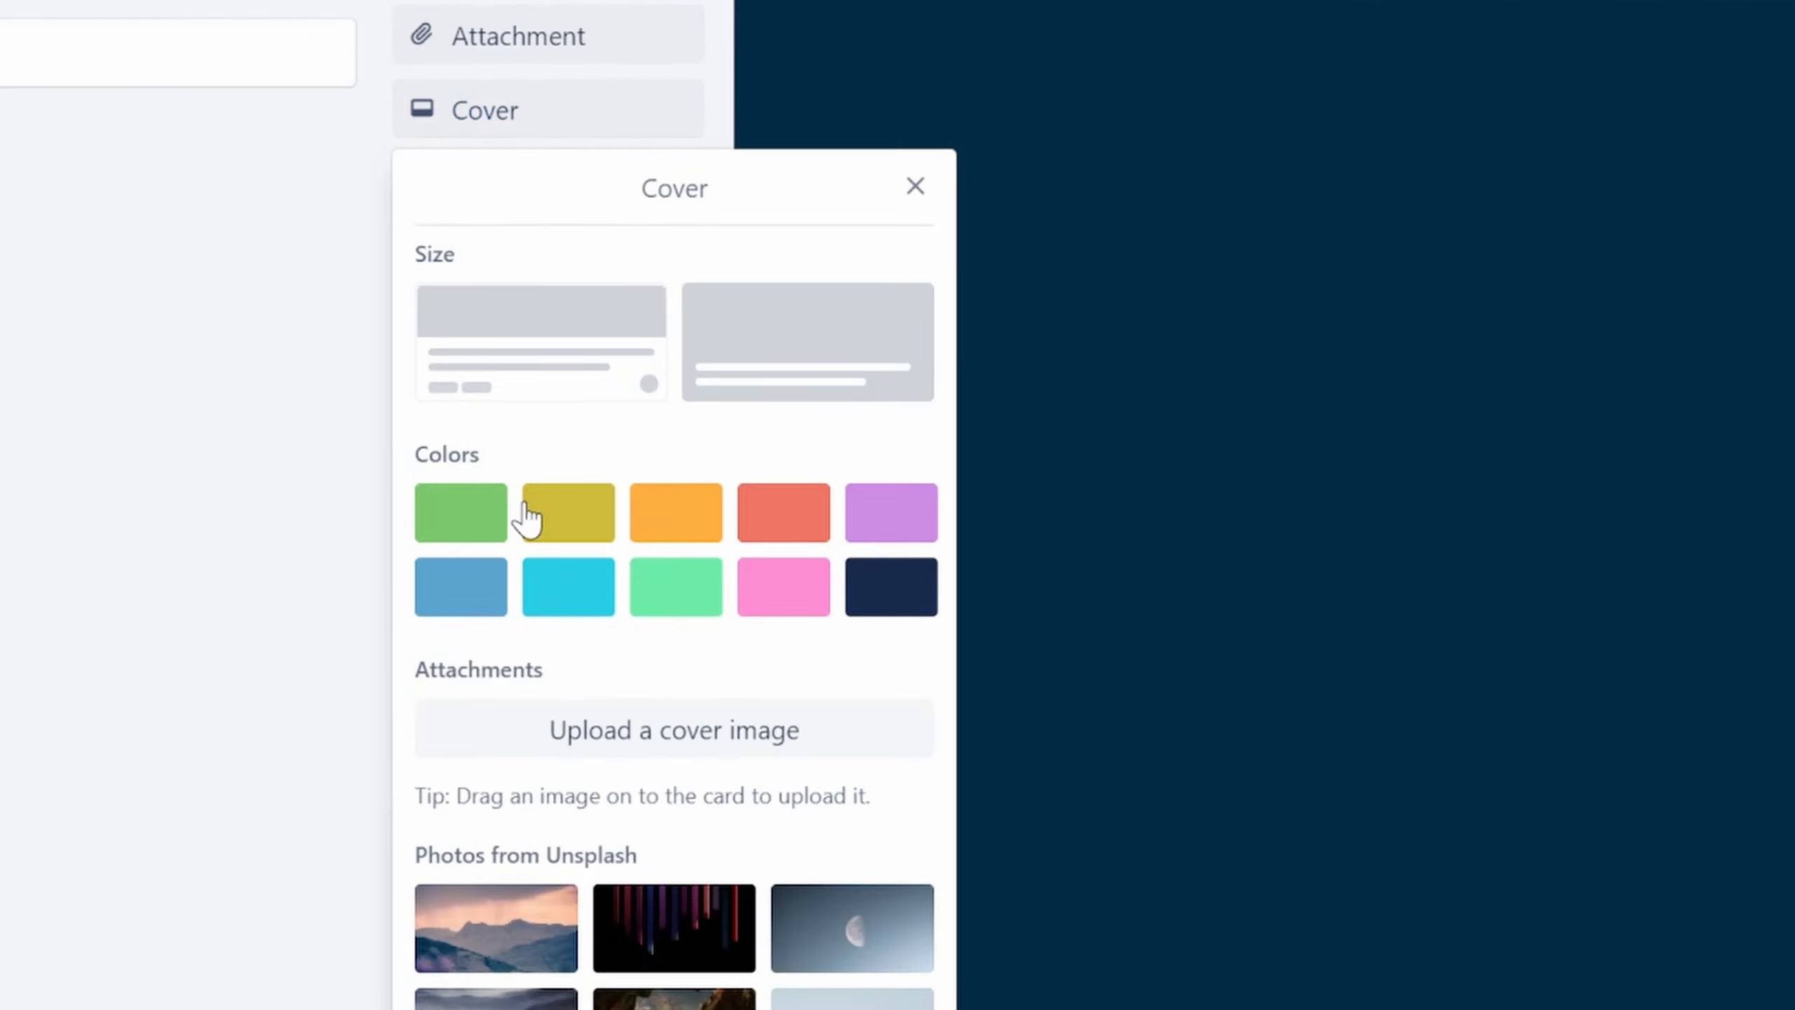
pyautogui.click(704, 523)
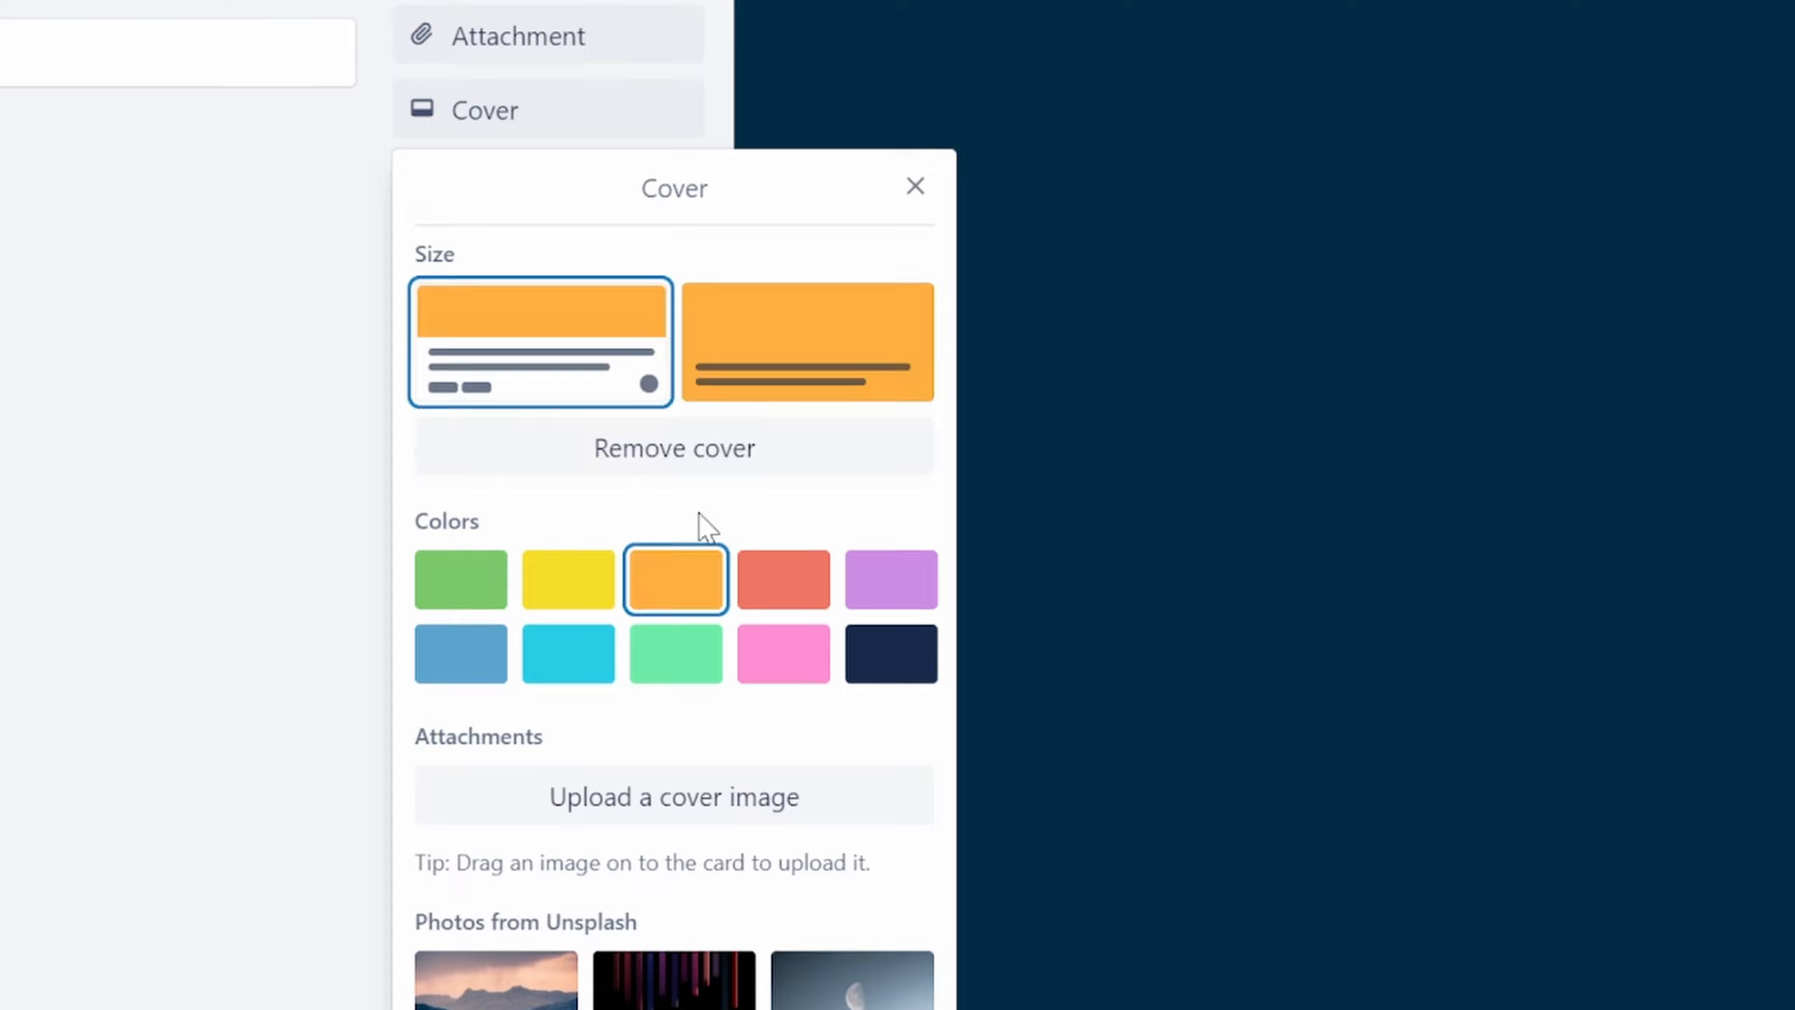
pyautogui.click(799, 391)
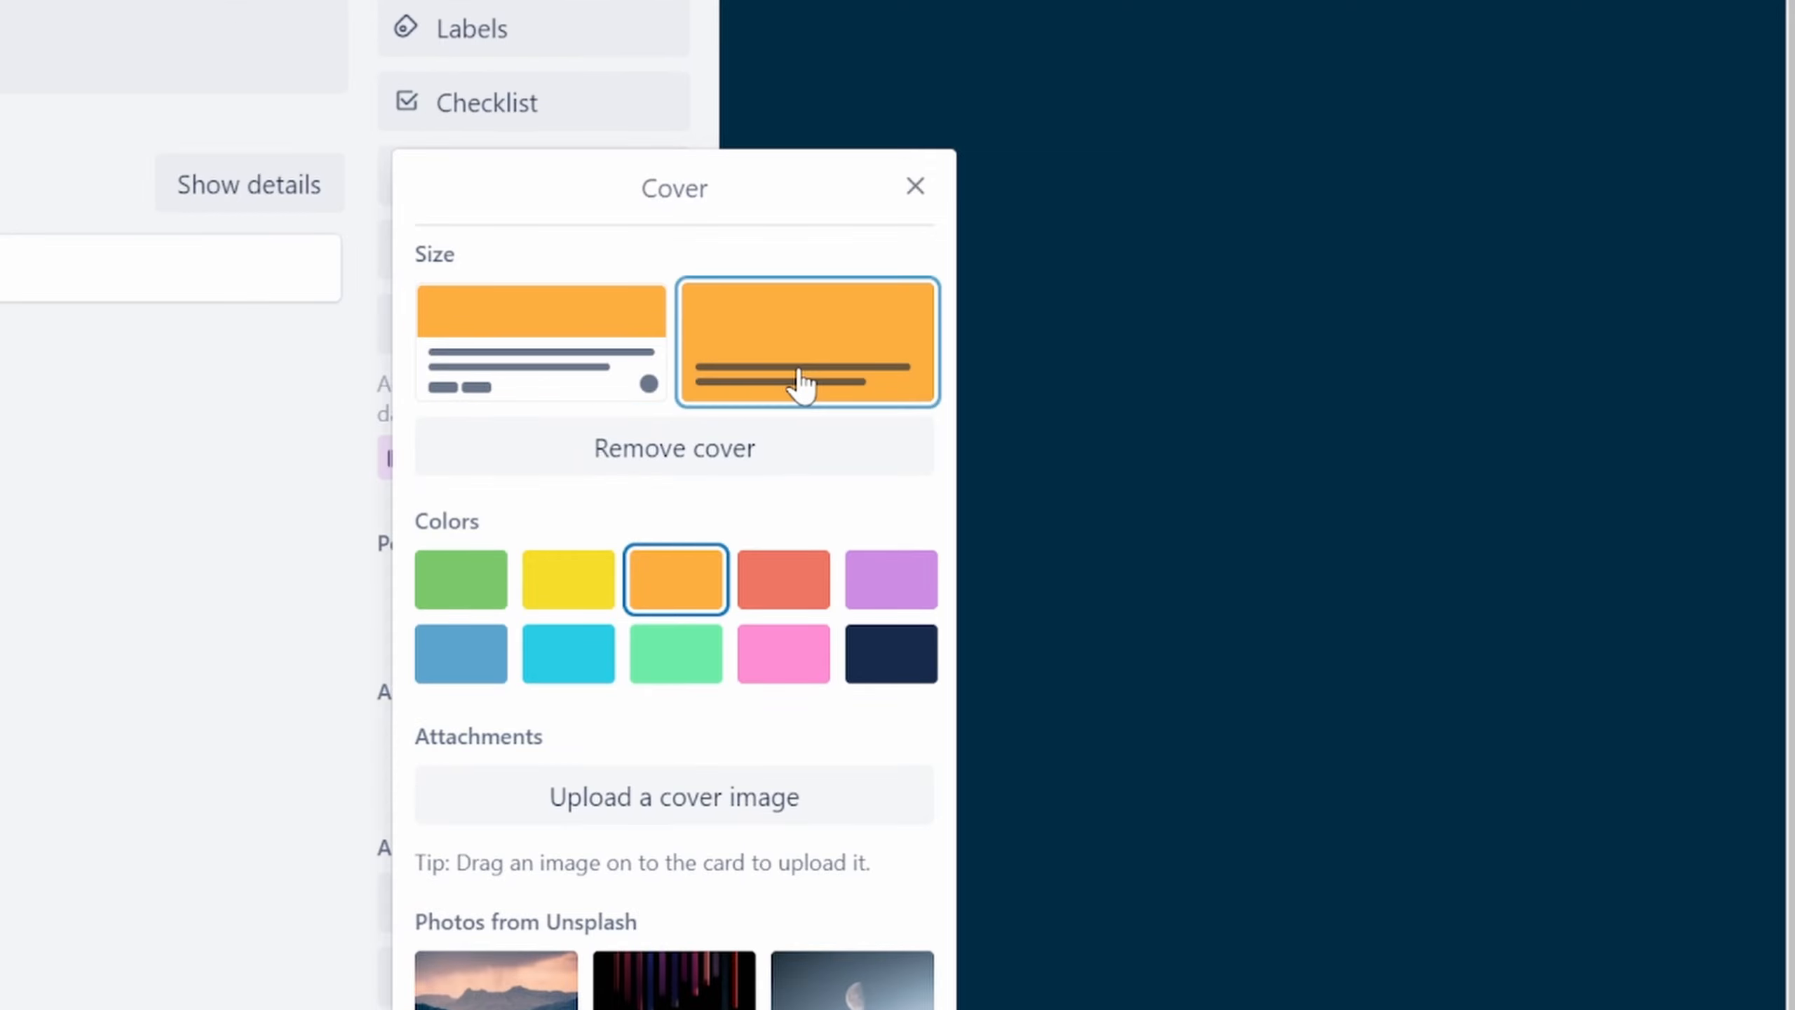
pyautogui.click(915, 186)
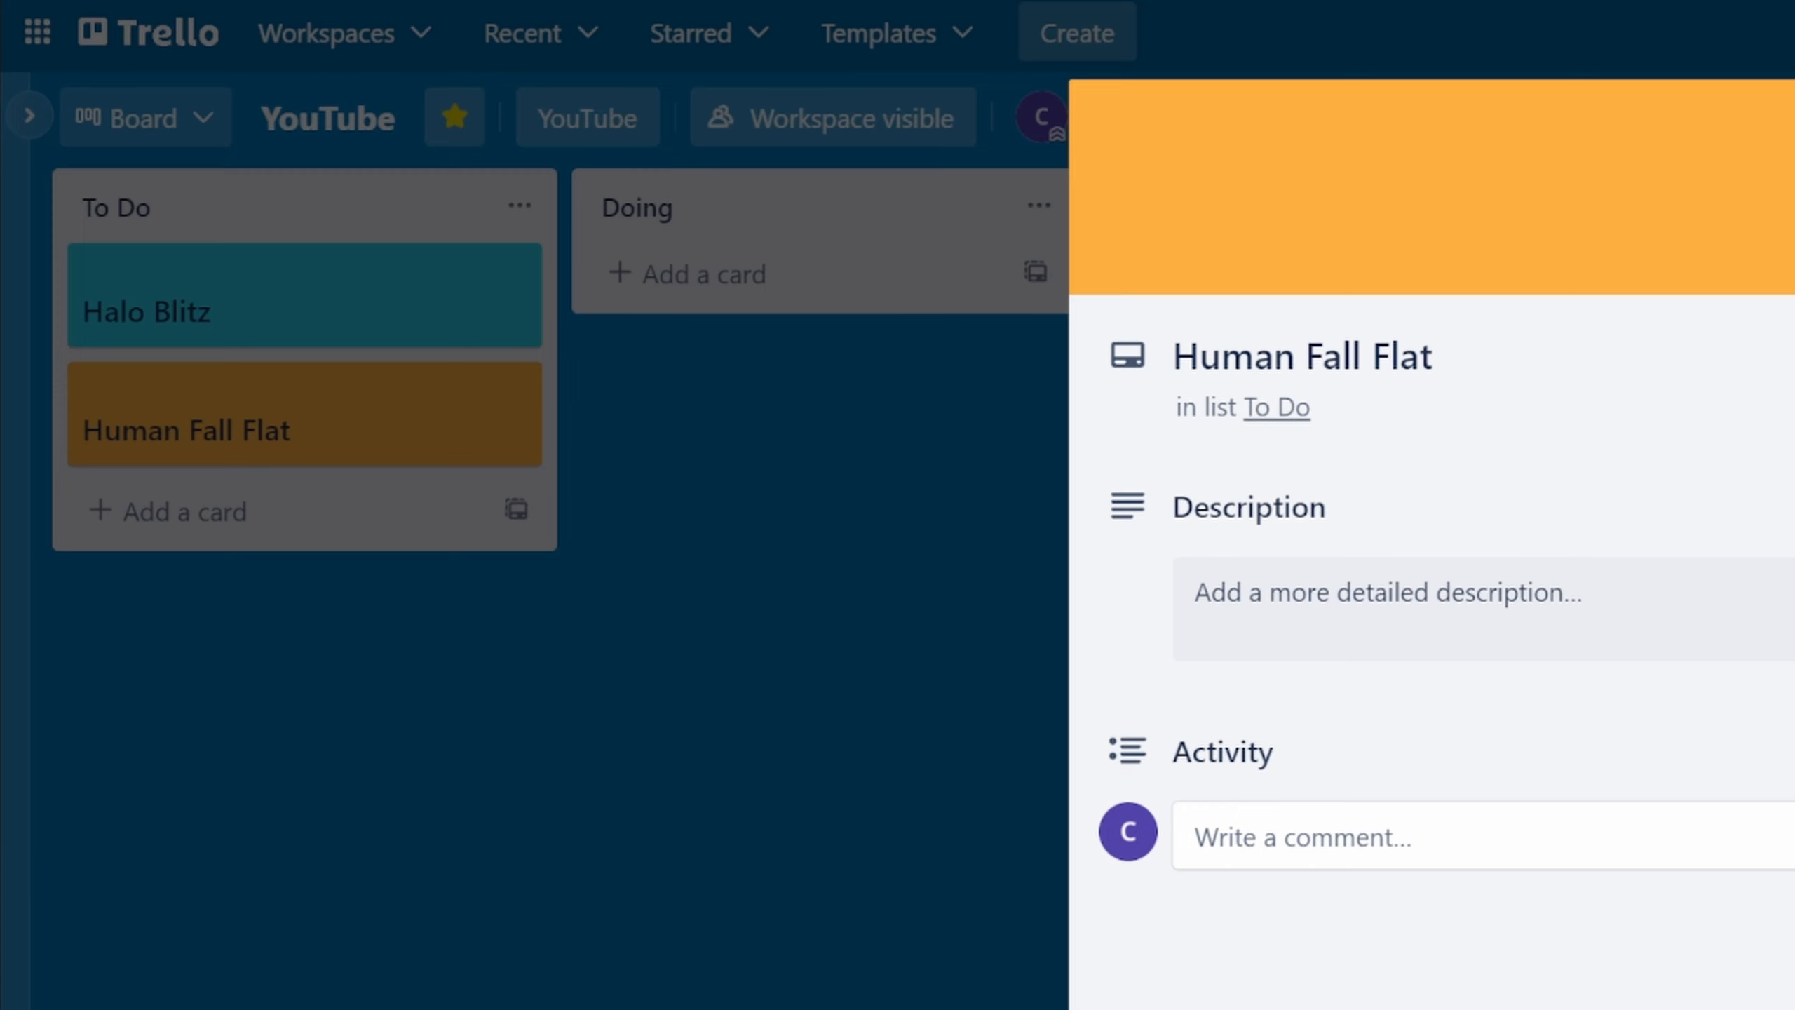
pyautogui.press('Escape')
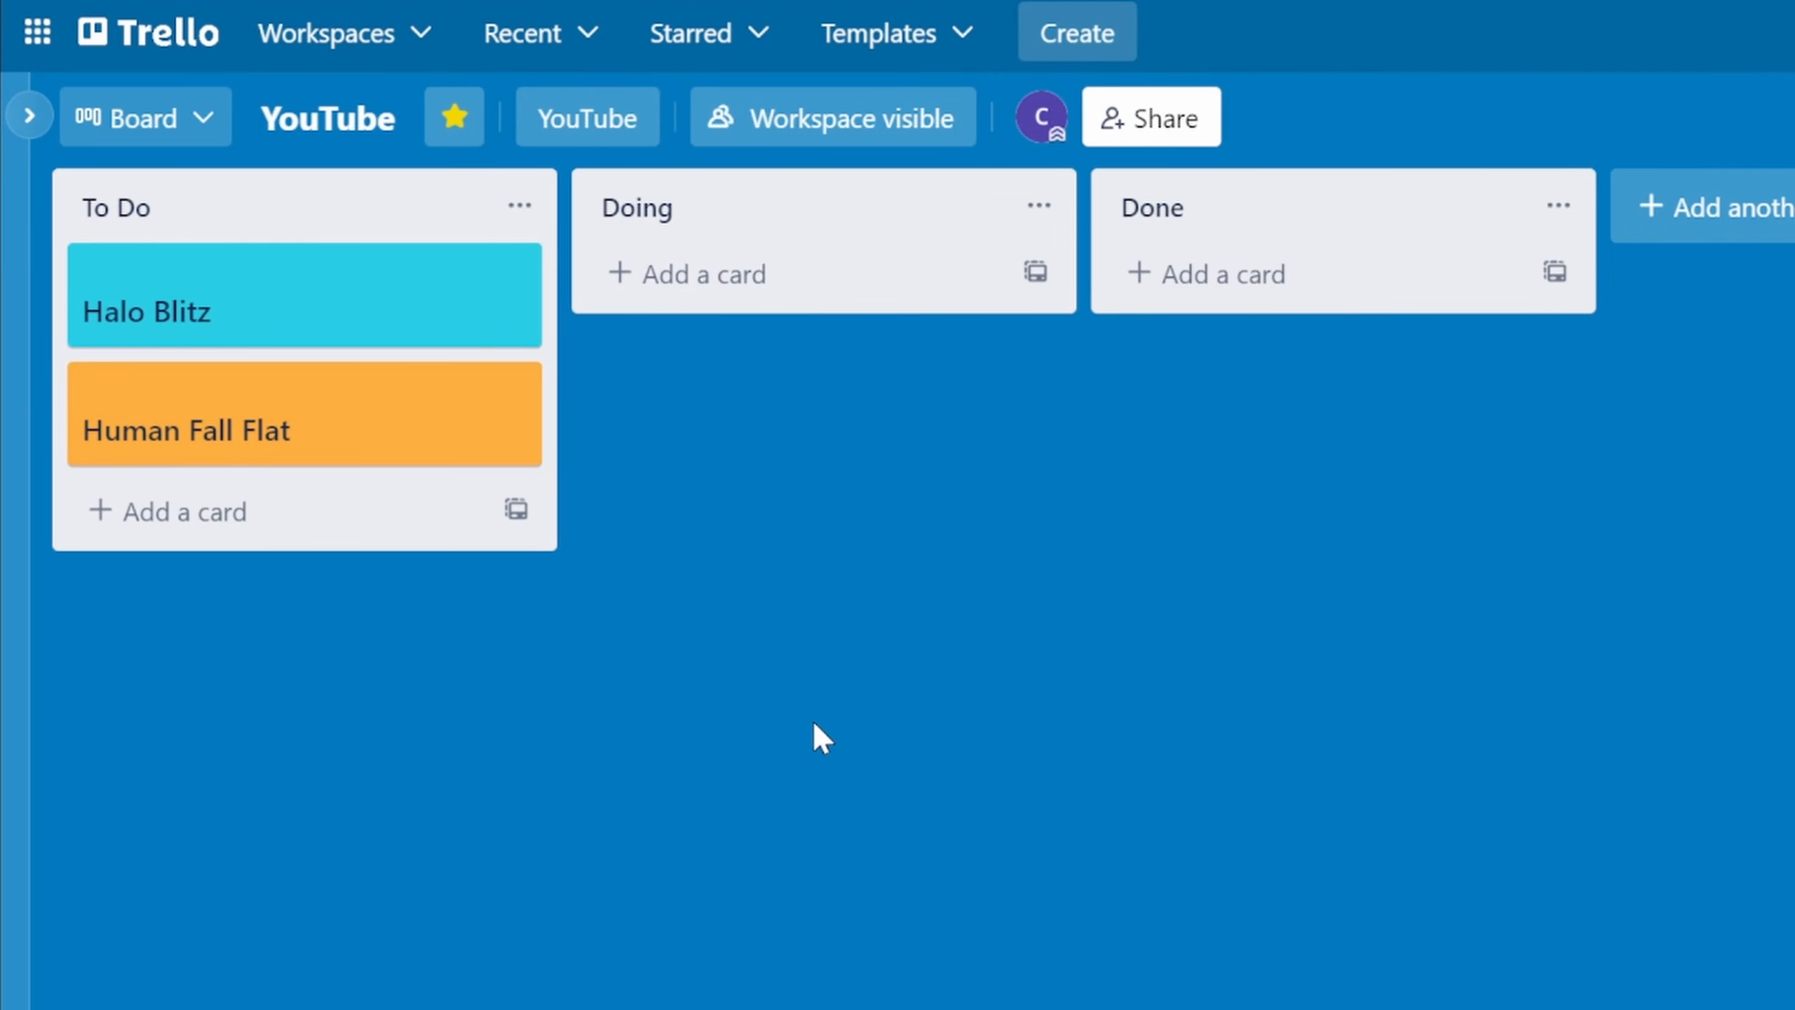
# - Create a green 'Thumbnail' label on the Halo Blitz card next to its ToH label and save
pyautogui.moveTo(533, 433)
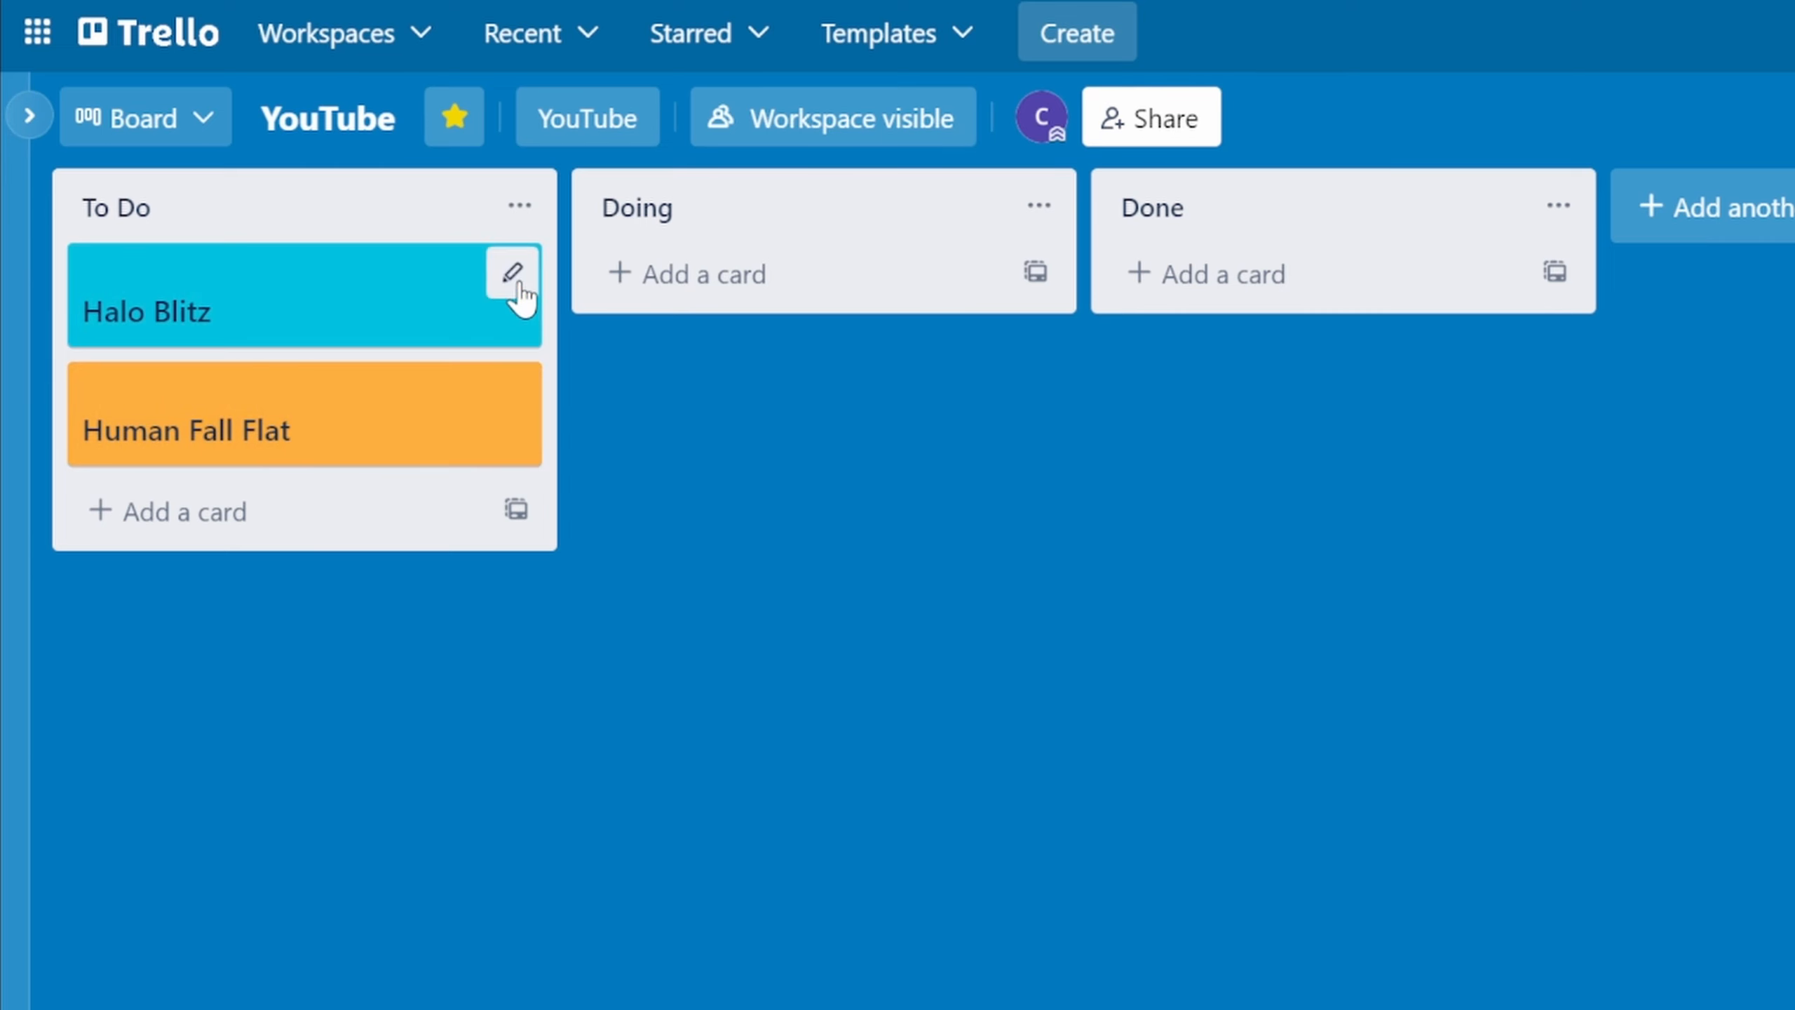
pyautogui.click(520, 282)
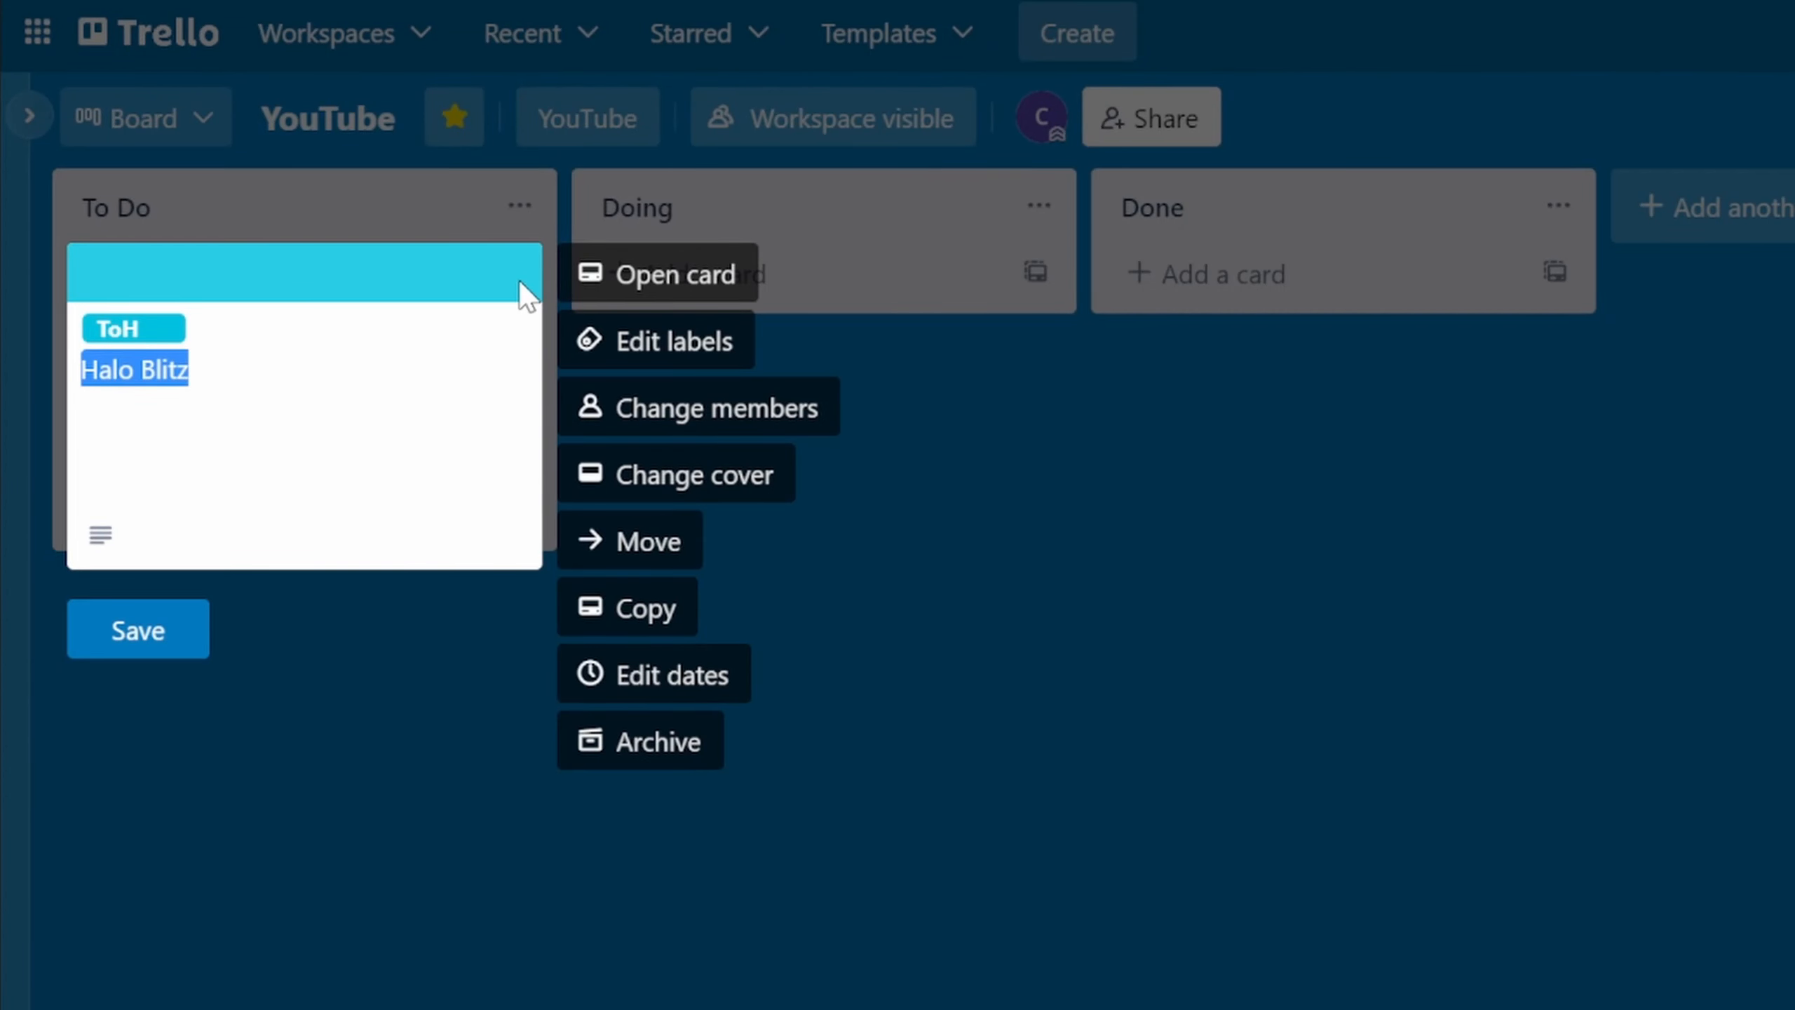
pyautogui.click(654, 350)
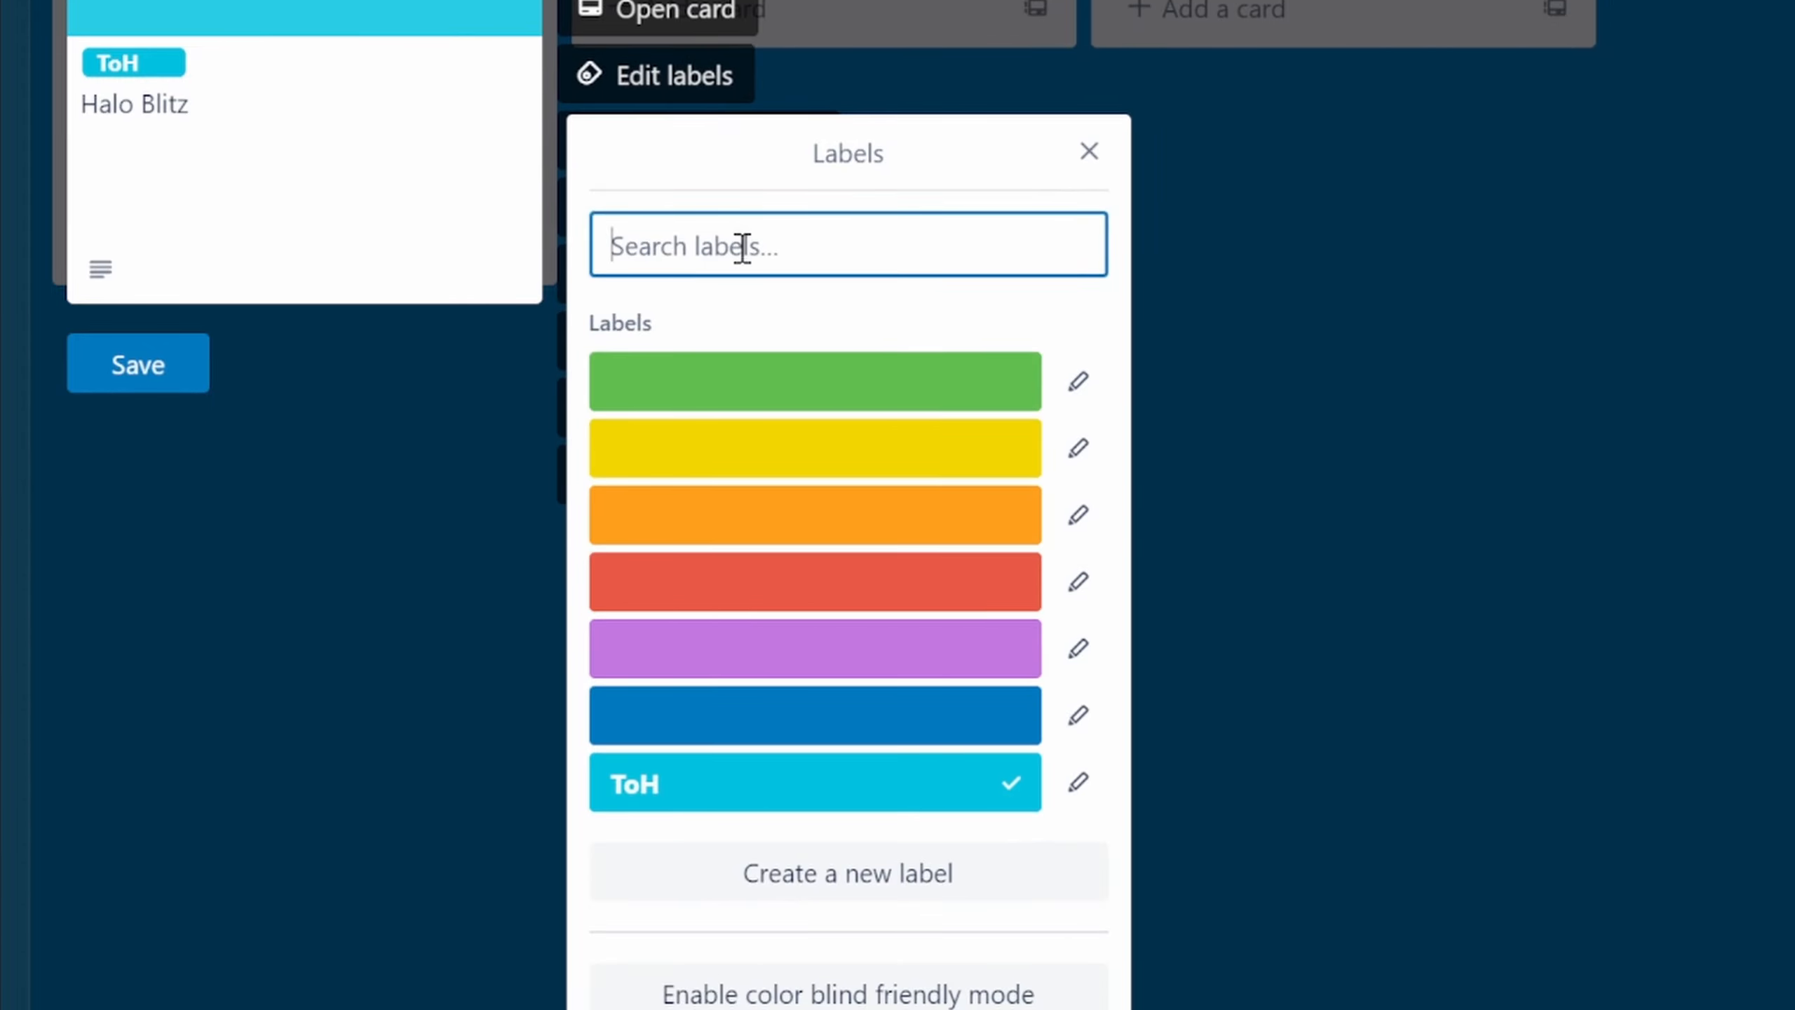
pyautogui.write('Thumbnail')
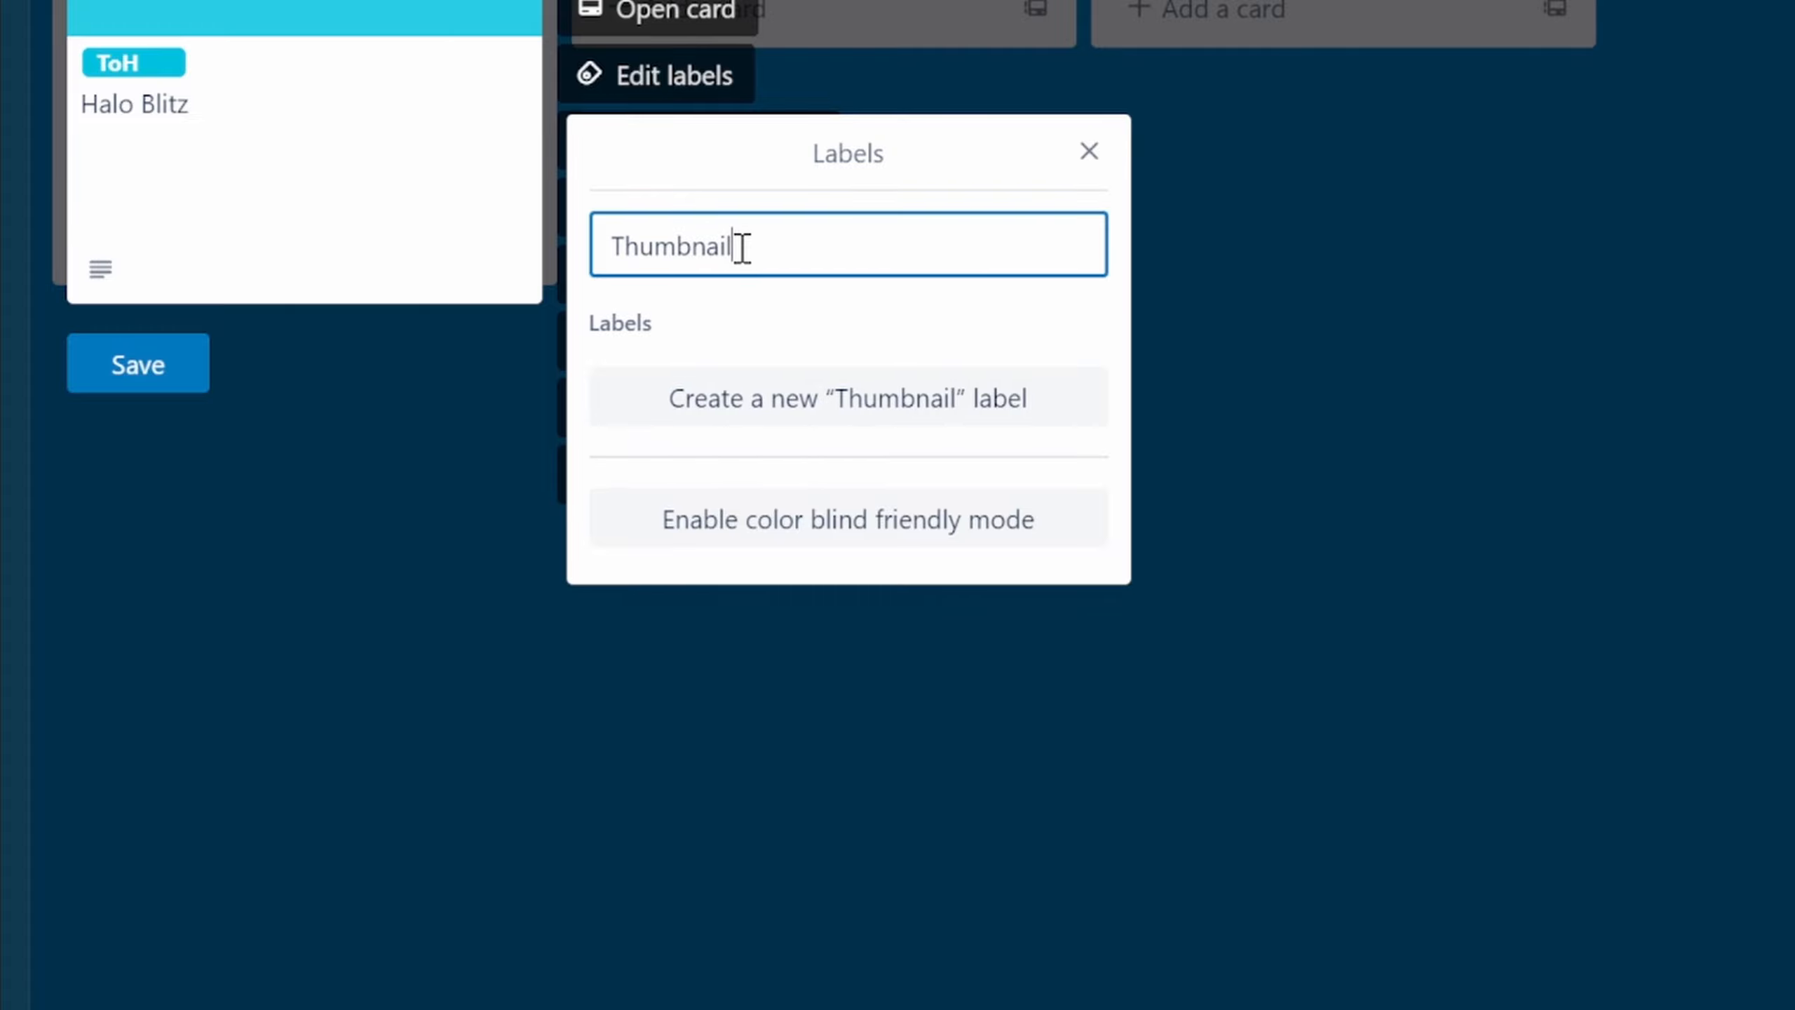
pyautogui.press('Return')
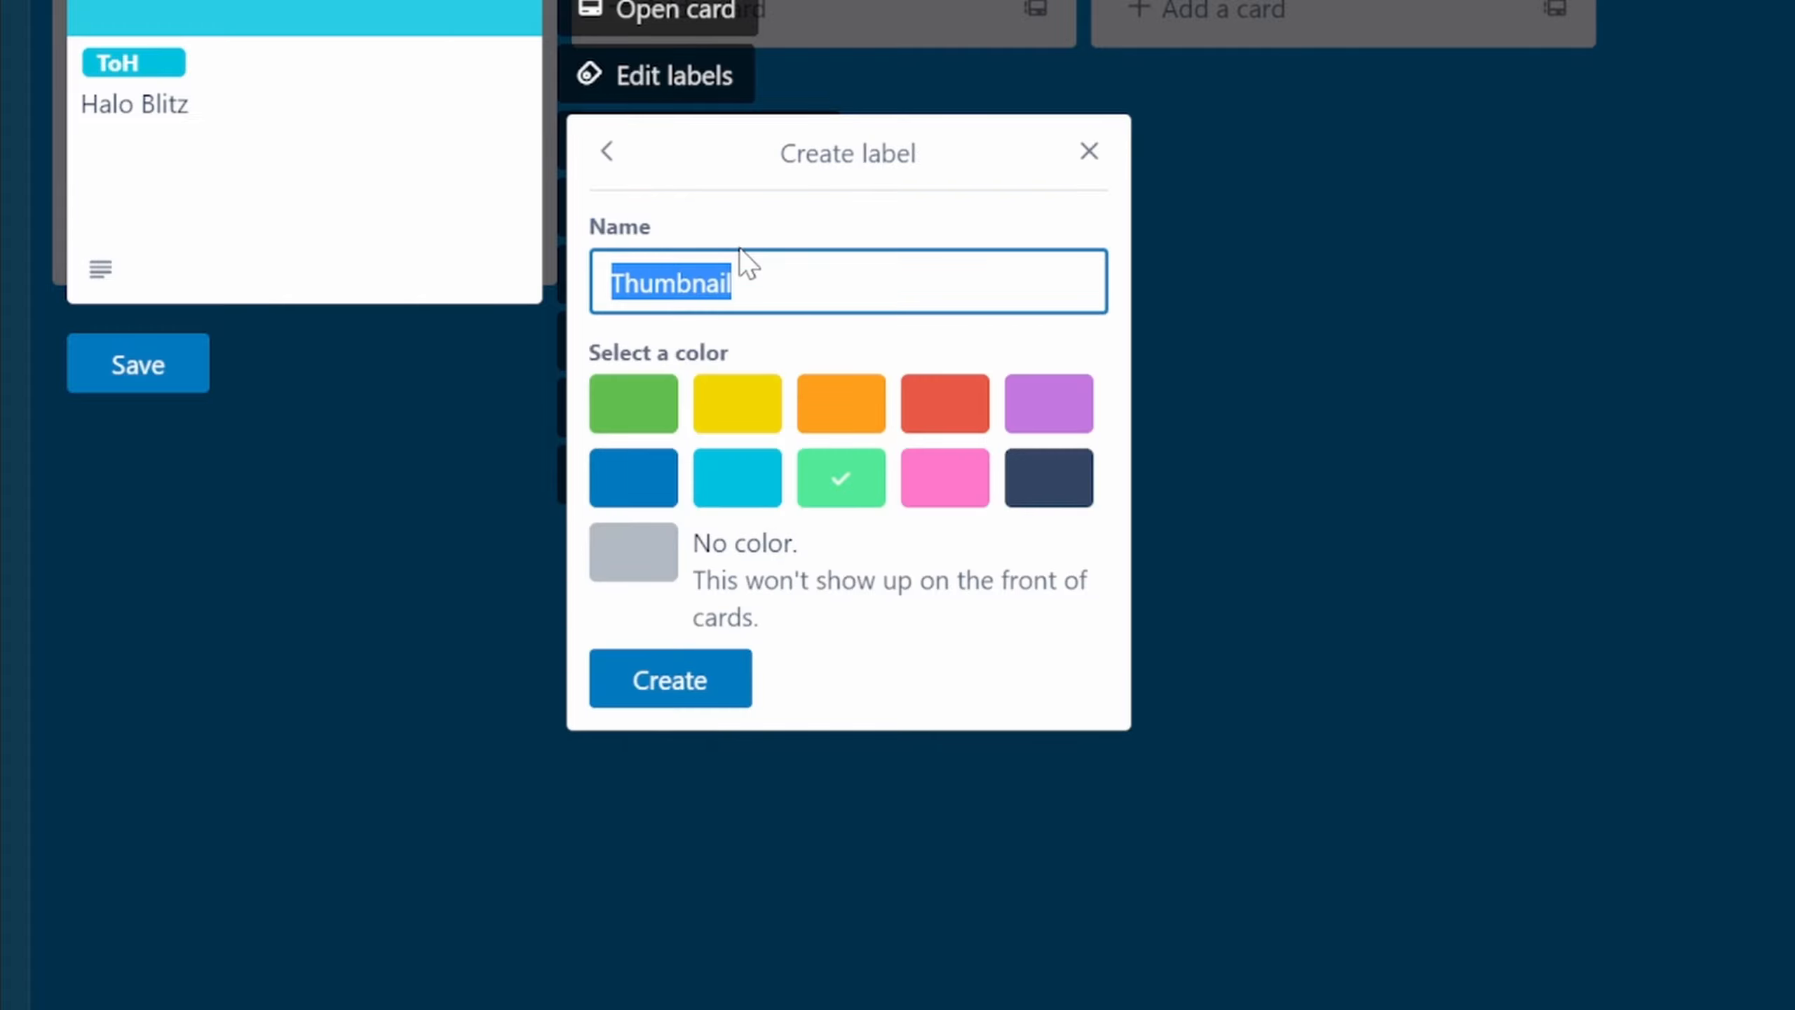
pyautogui.click(639, 403)
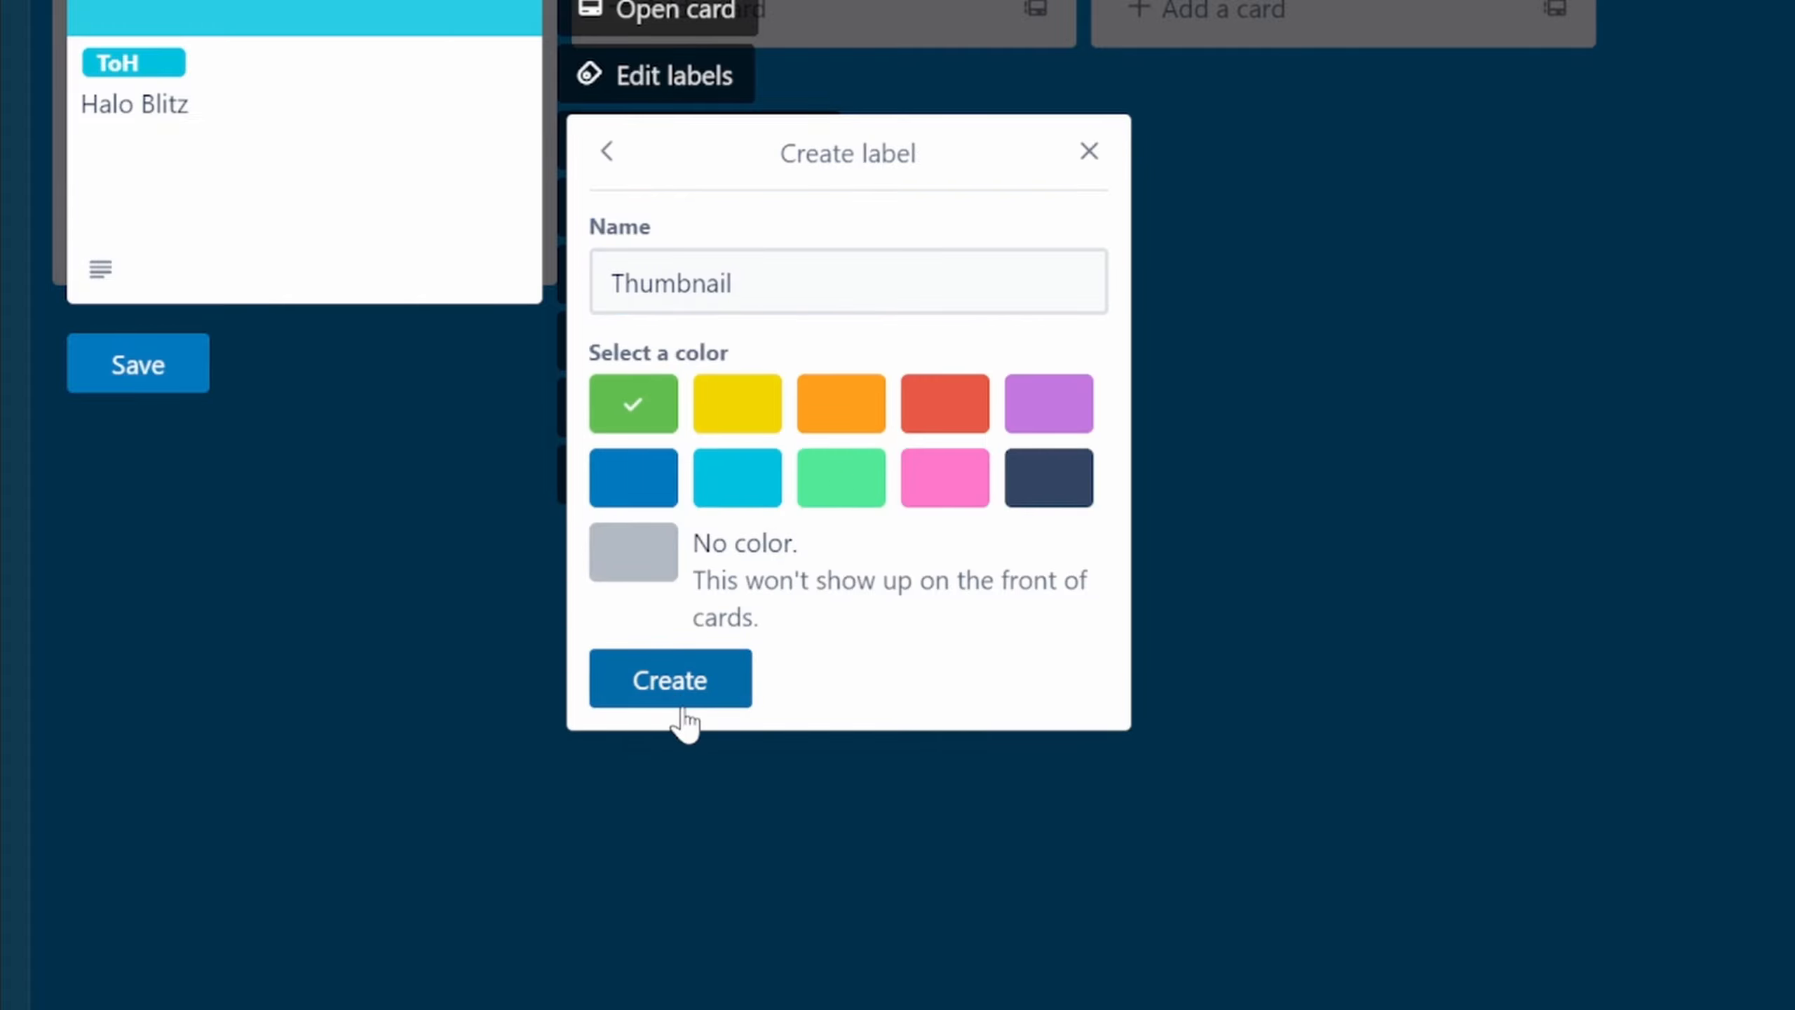
pyautogui.click(692, 680)
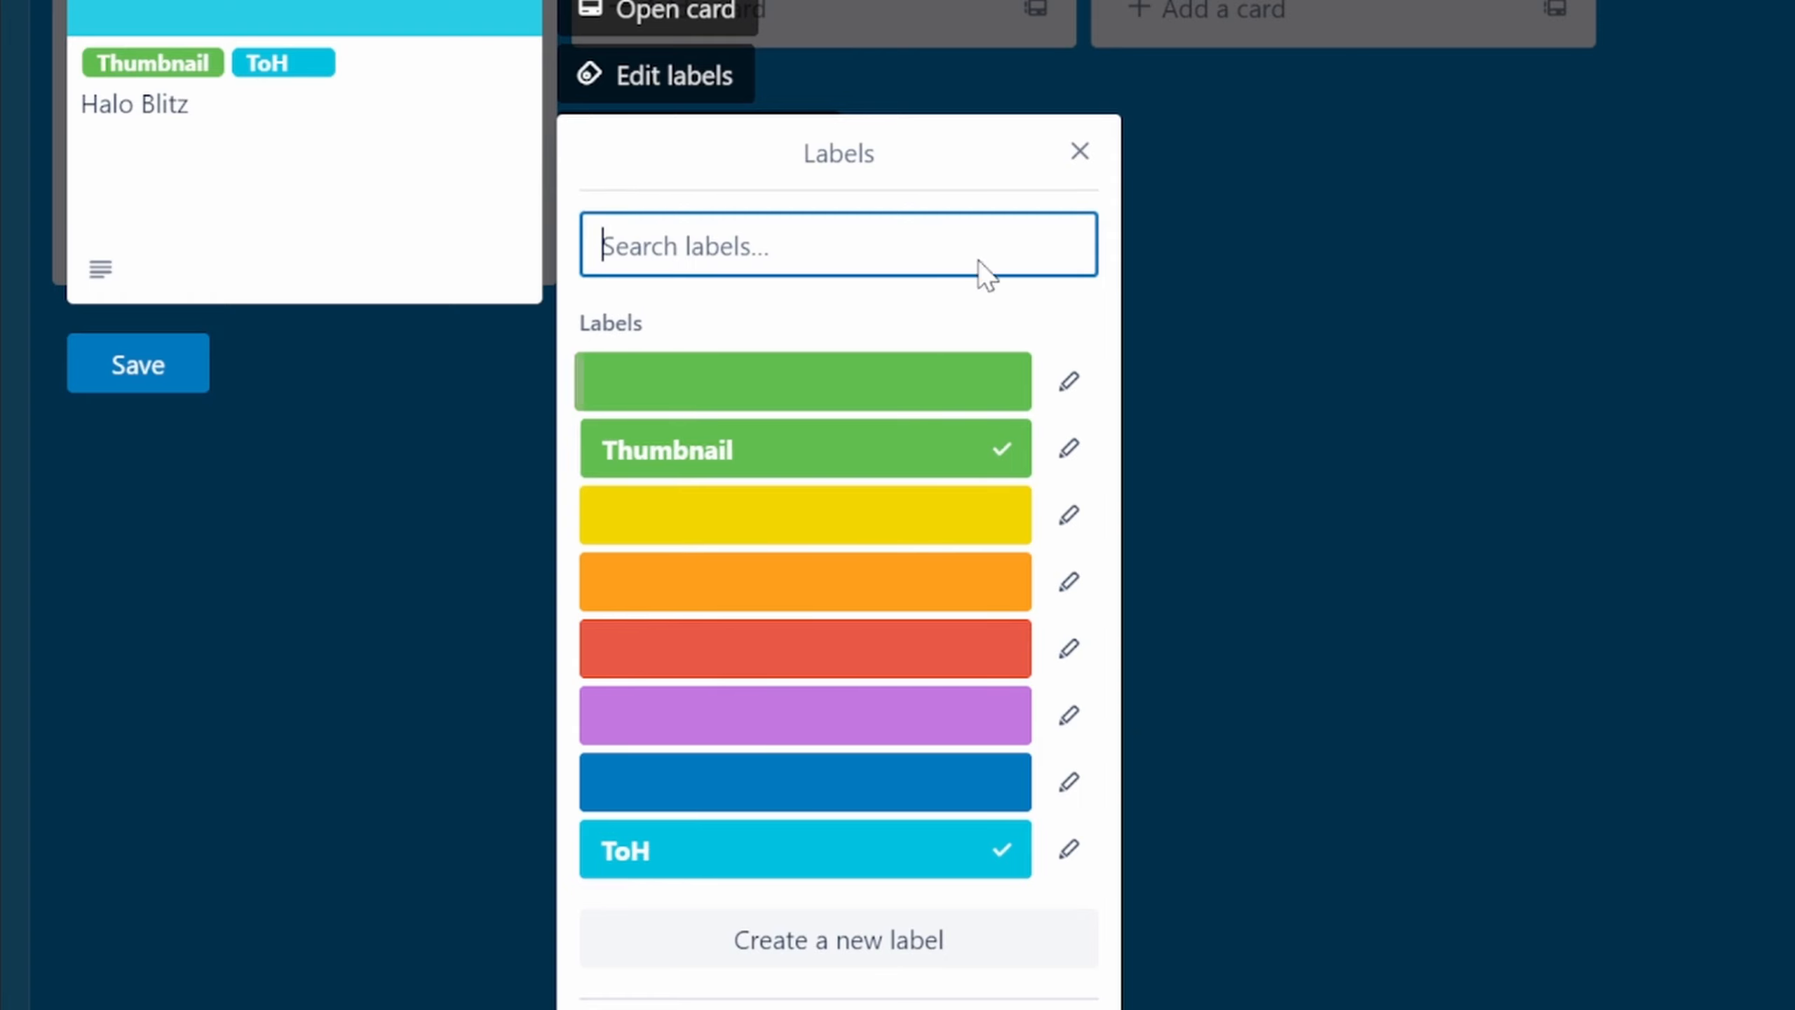
pyautogui.click(189, 366)
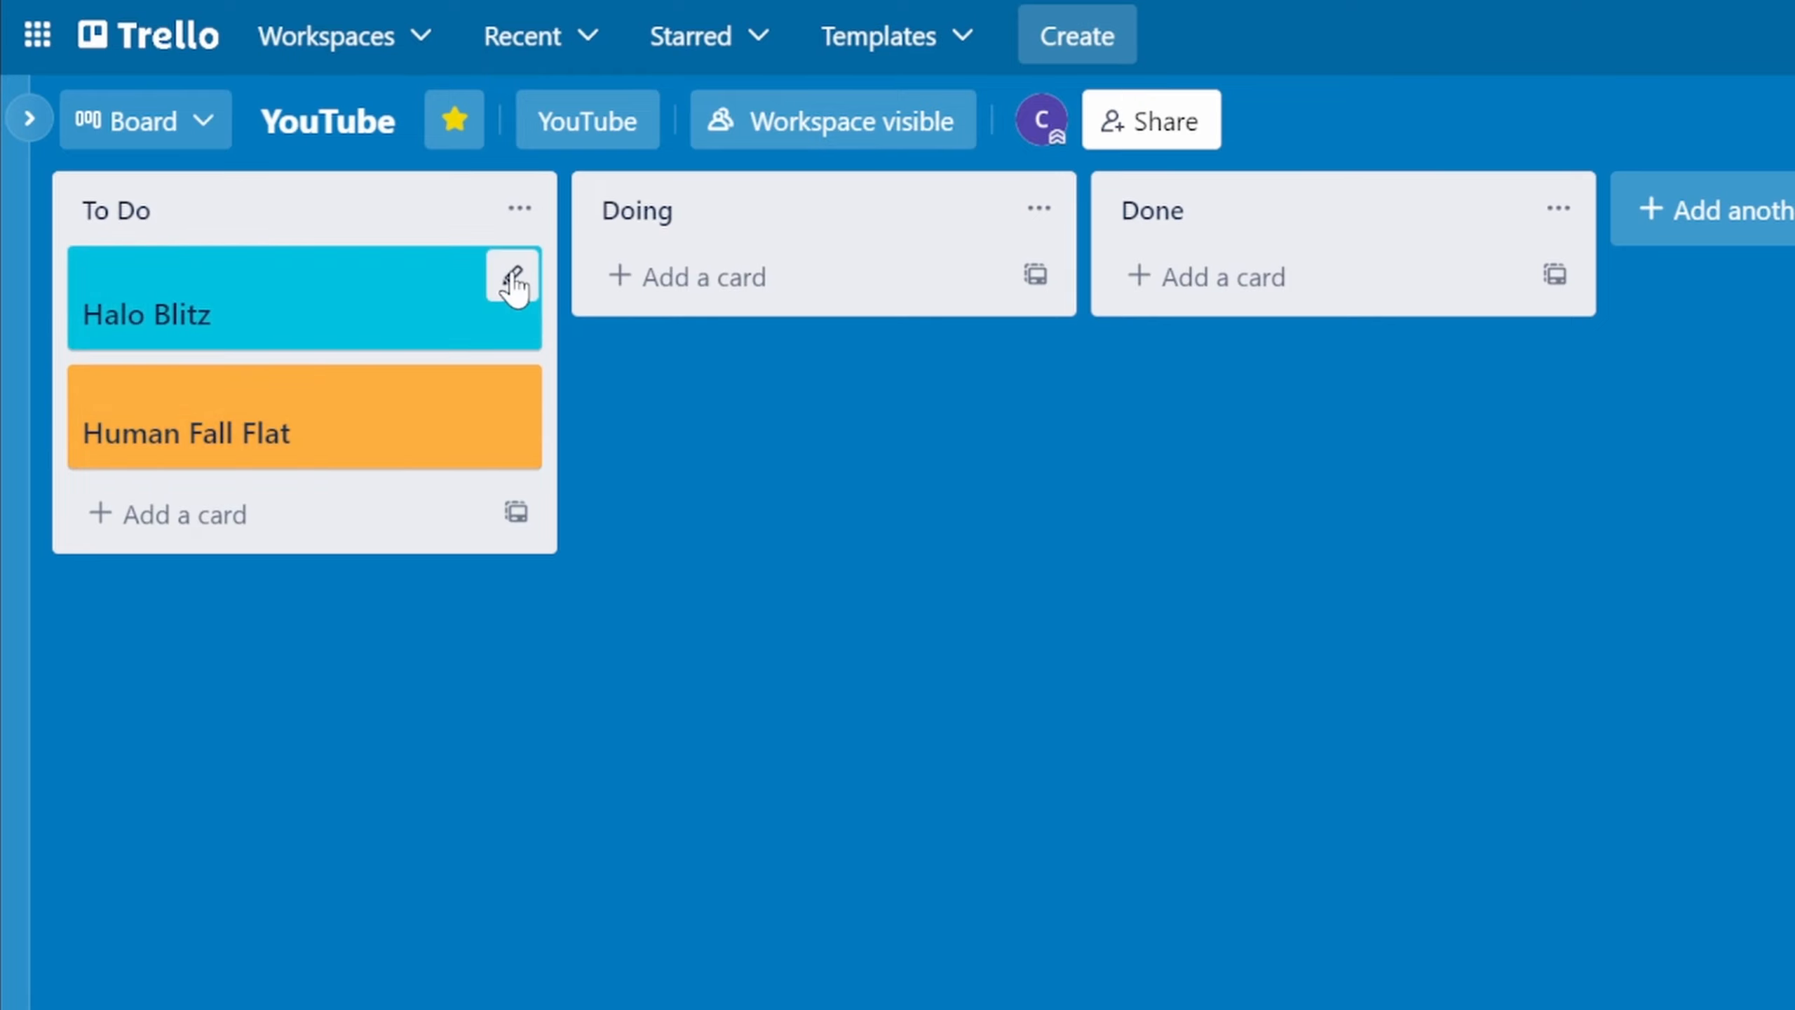
# - Change Halo Blitz's cover: remove the cyan cover, try green, then switch back to cyan
pyautogui.click(513, 276)
pyautogui.click(667, 279)
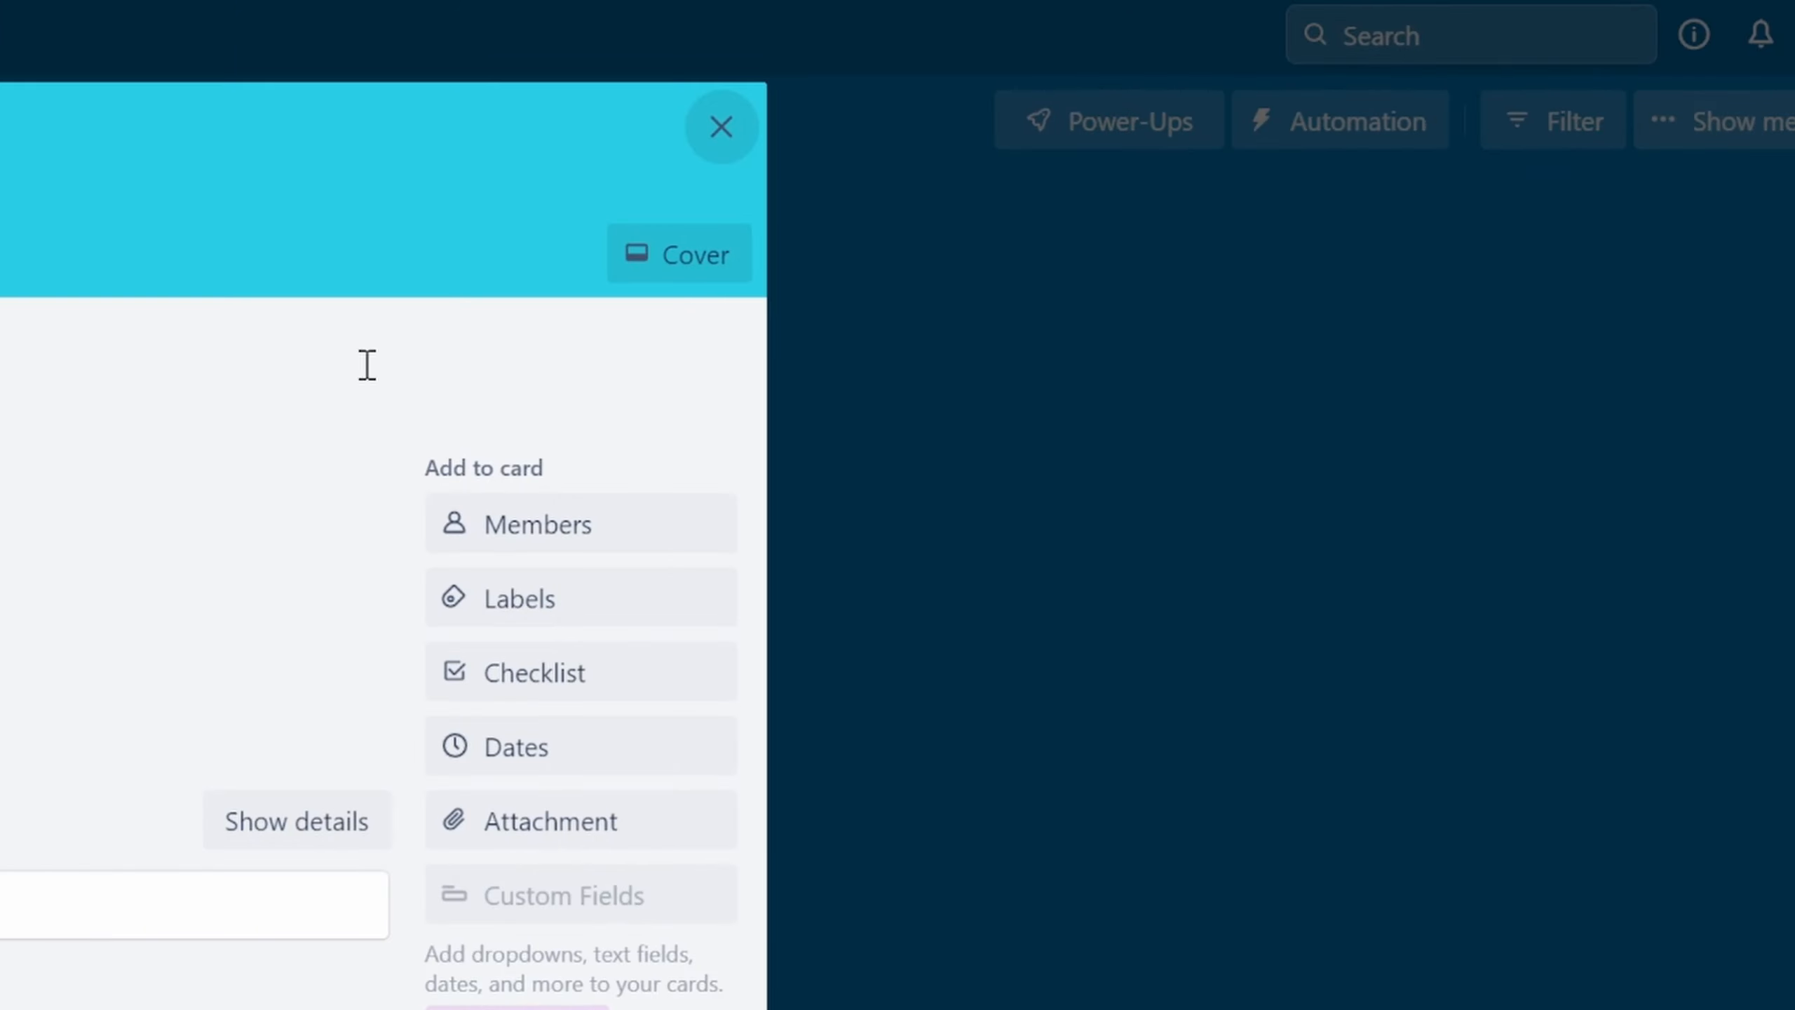
pyautogui.click(694, 263)
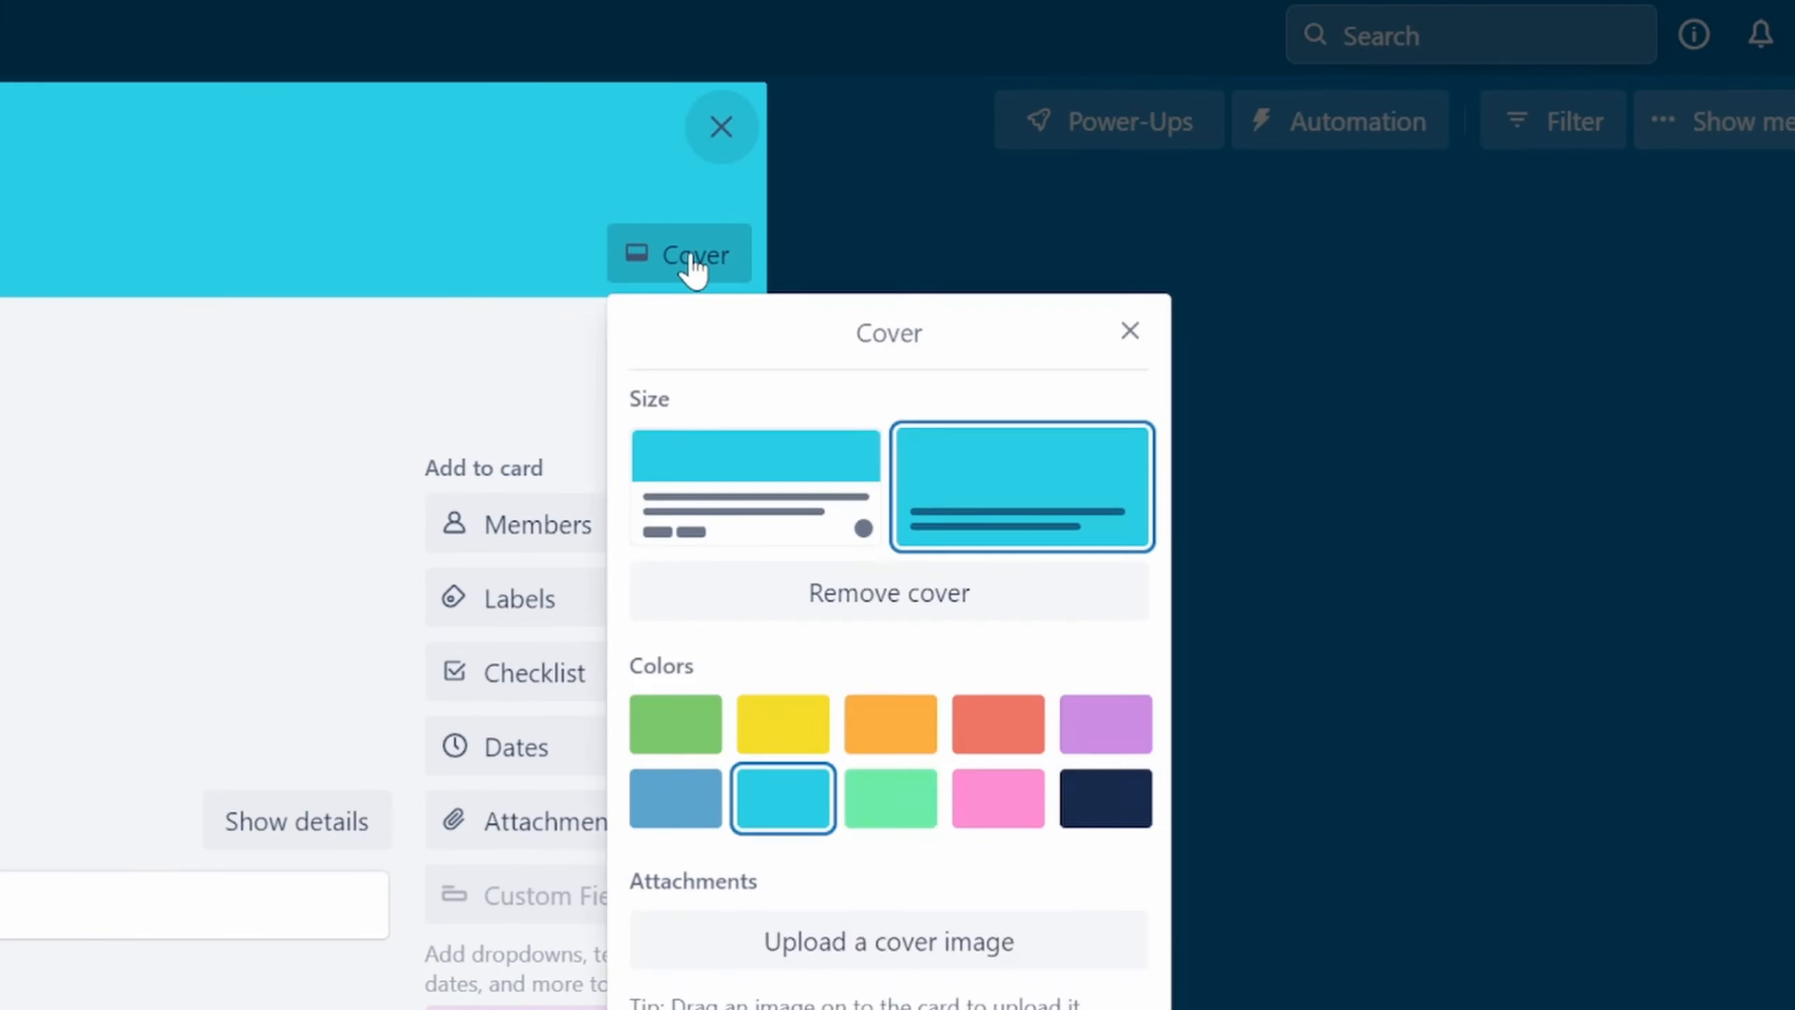
pyautogui.click(778, 608)
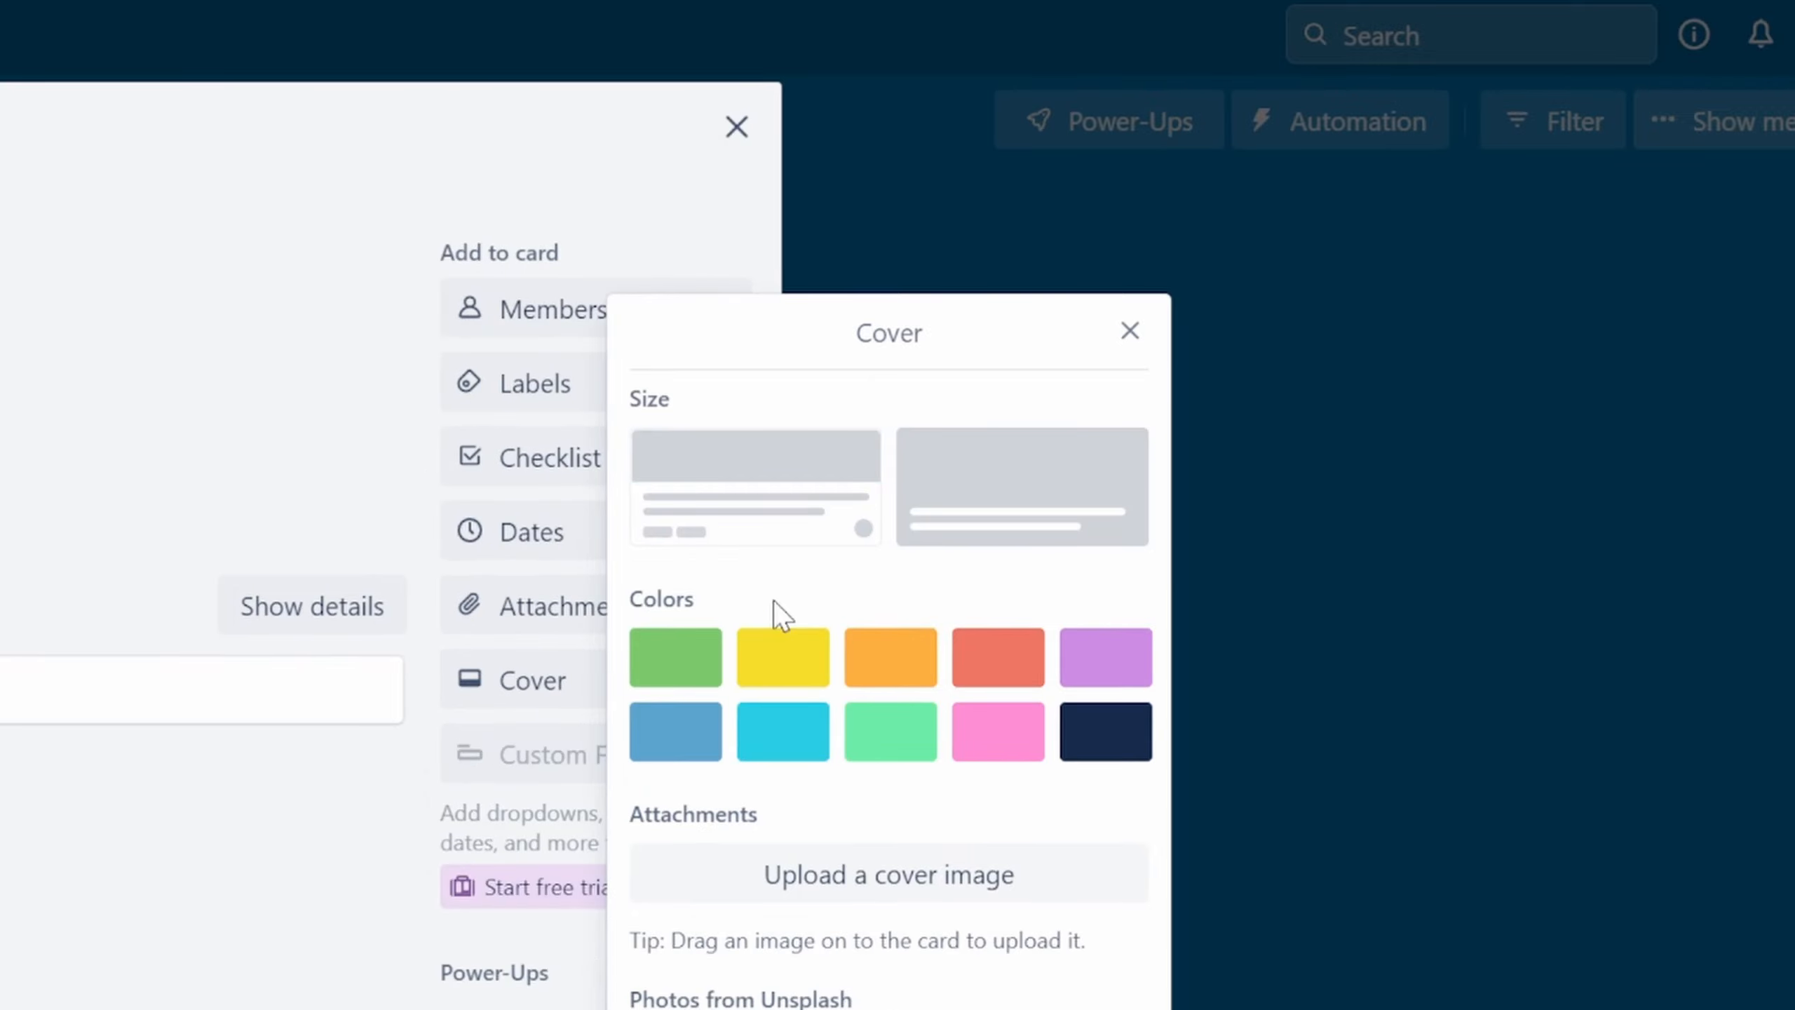
pyautogui.click(664, 668)
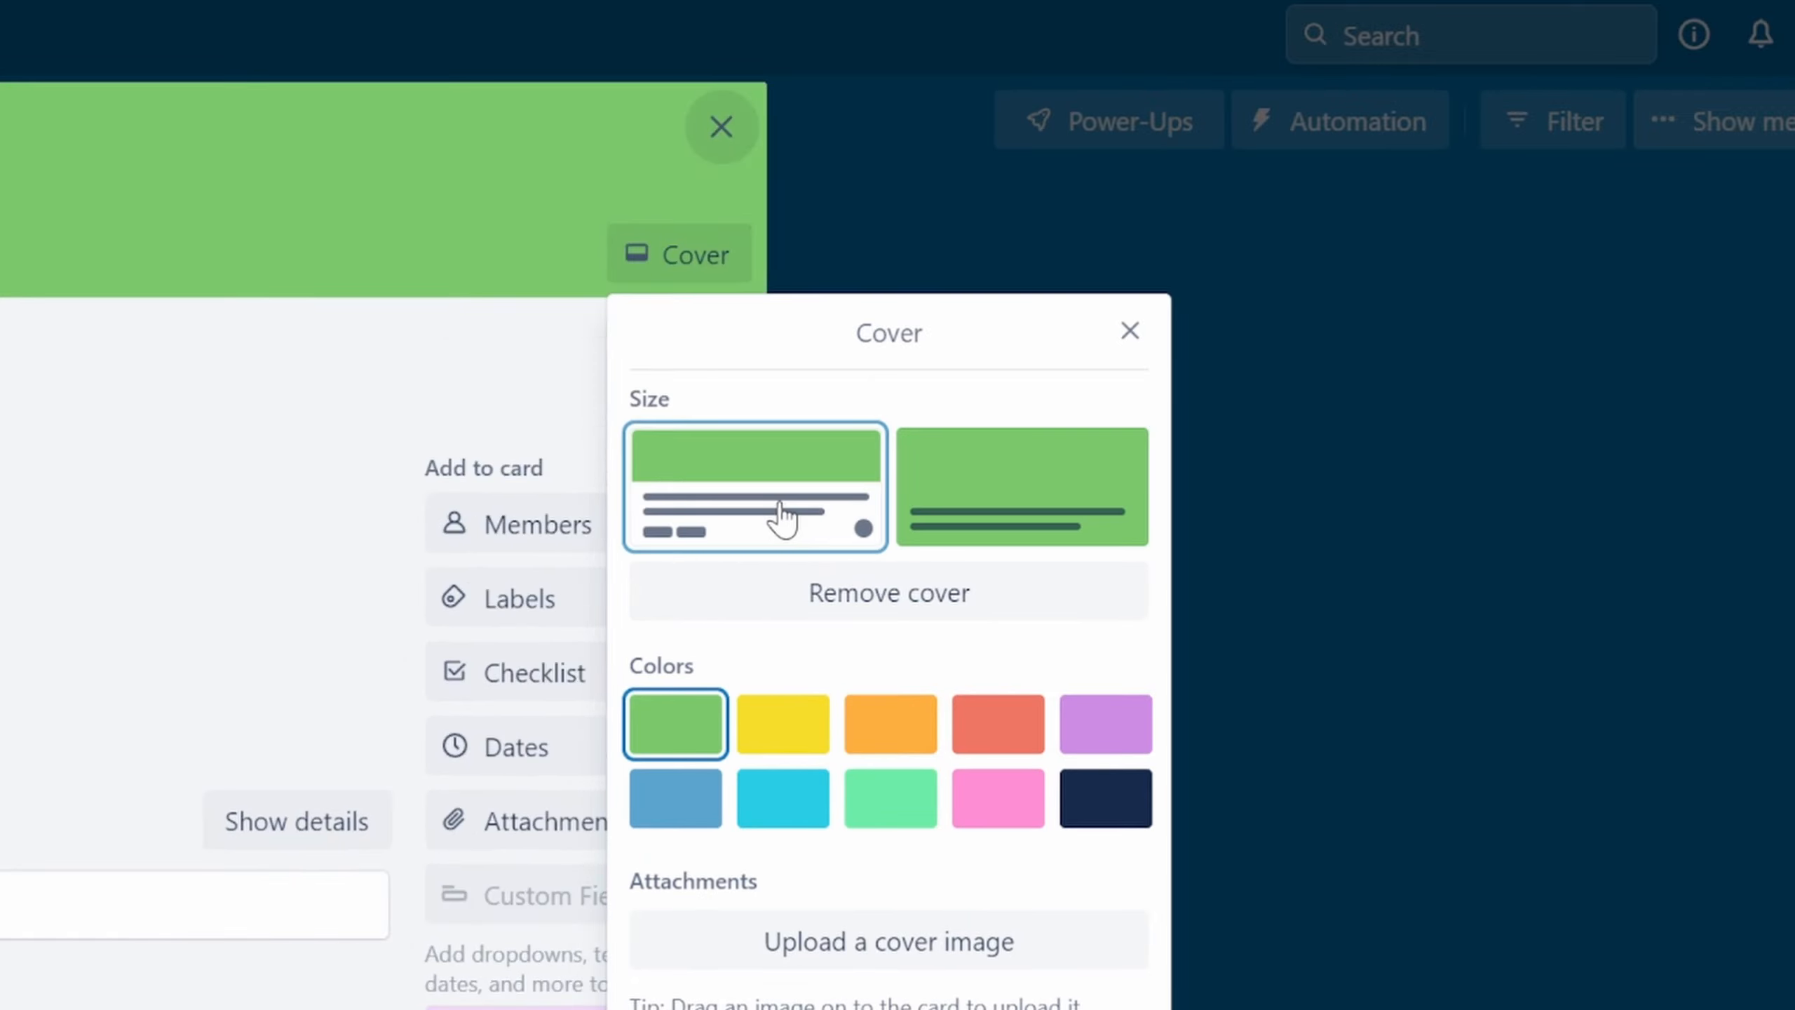
pyautogui.click(783, 801)
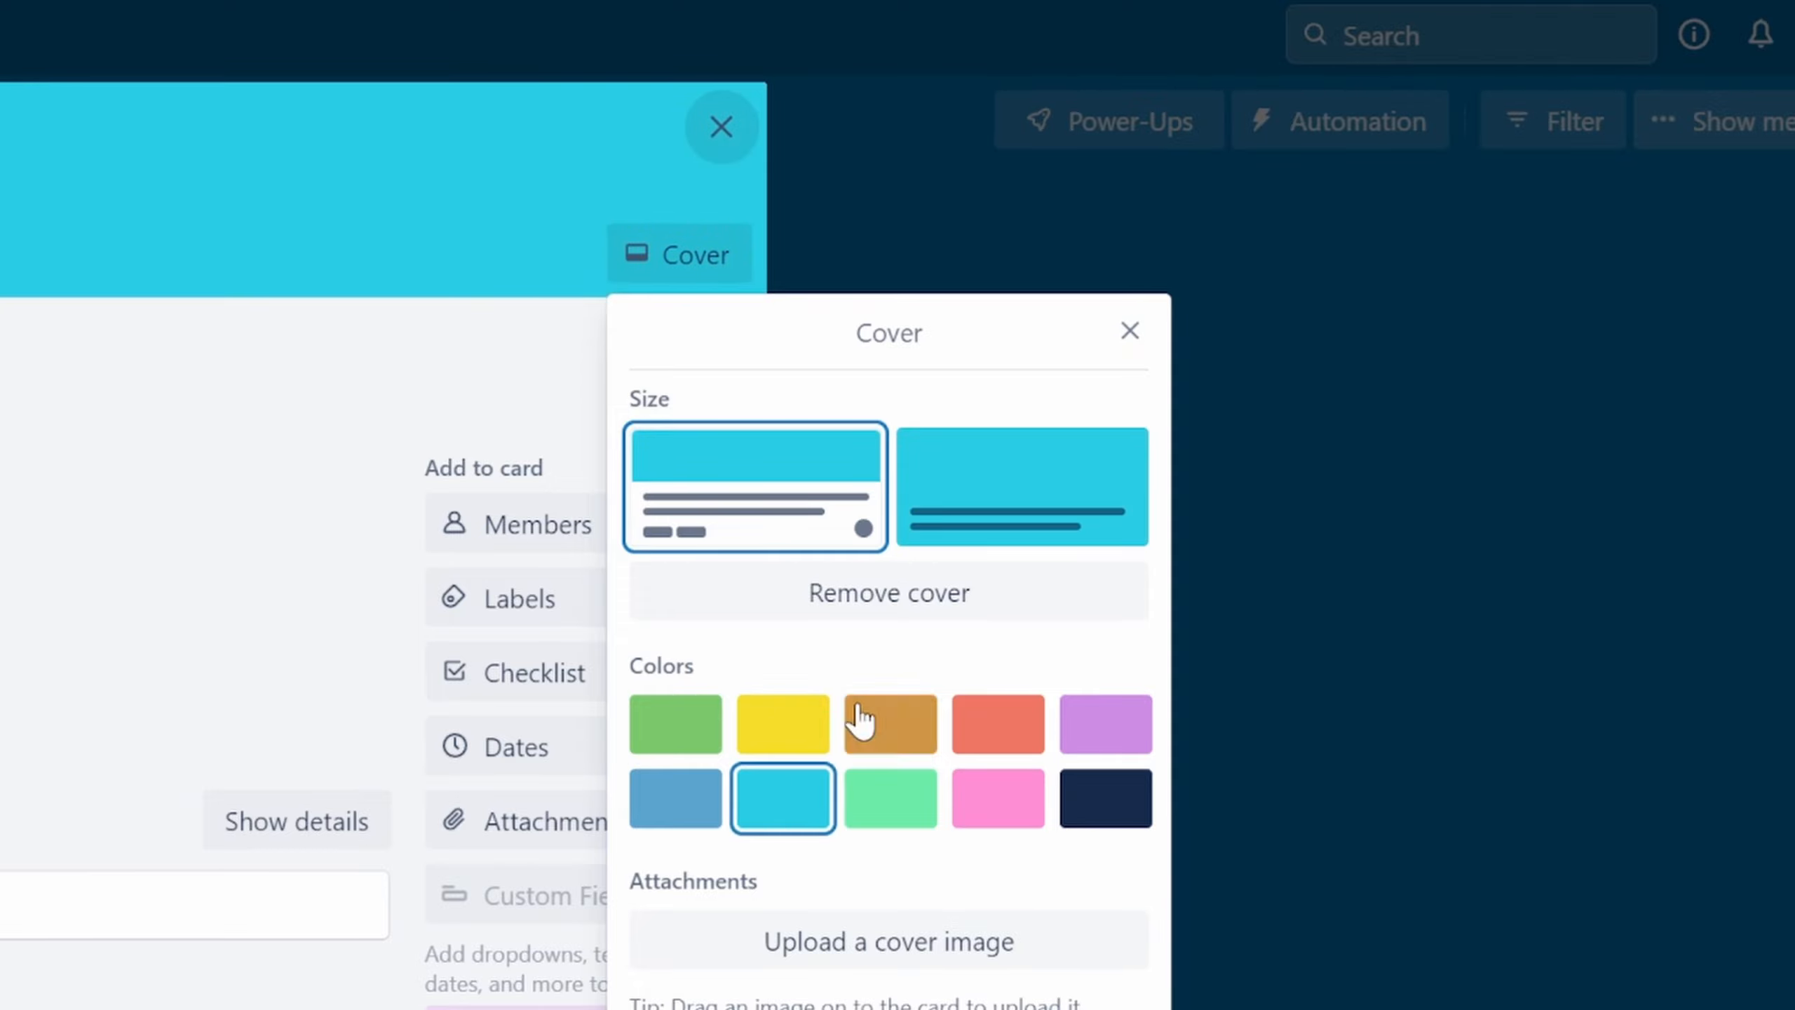
pyautogui.click(1130, 329)
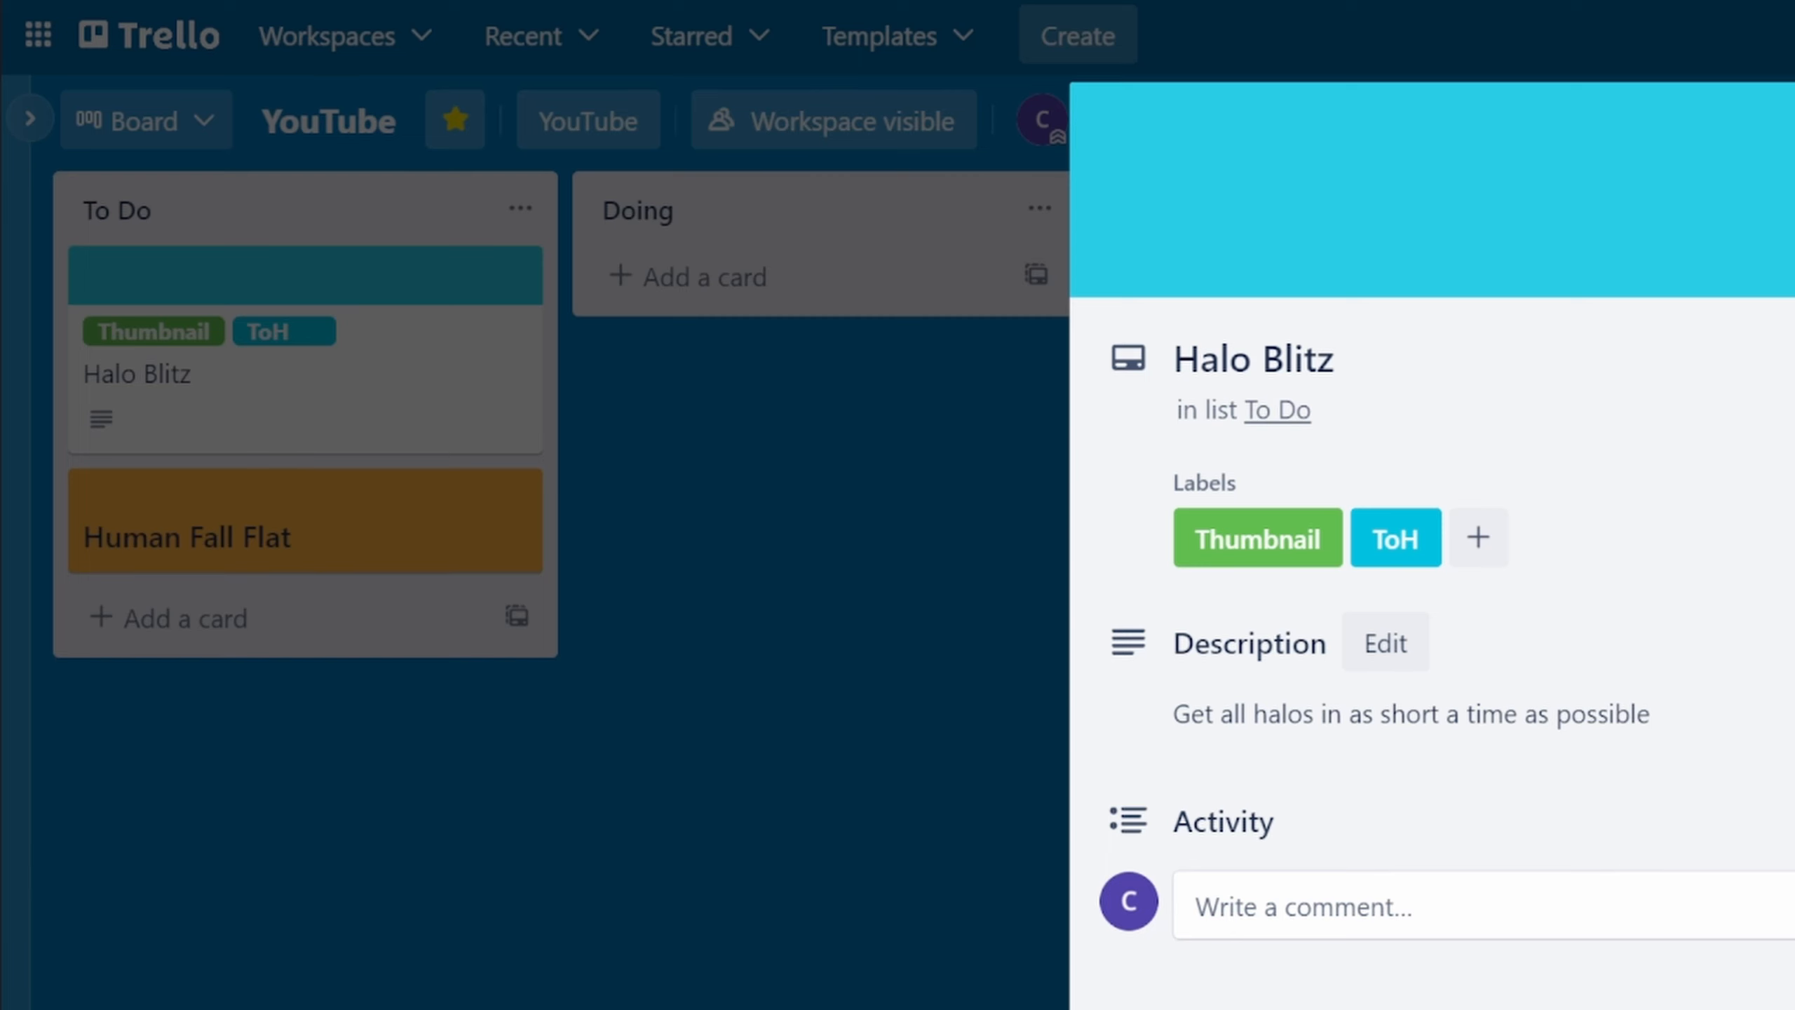
pyautogui.press('Escape')
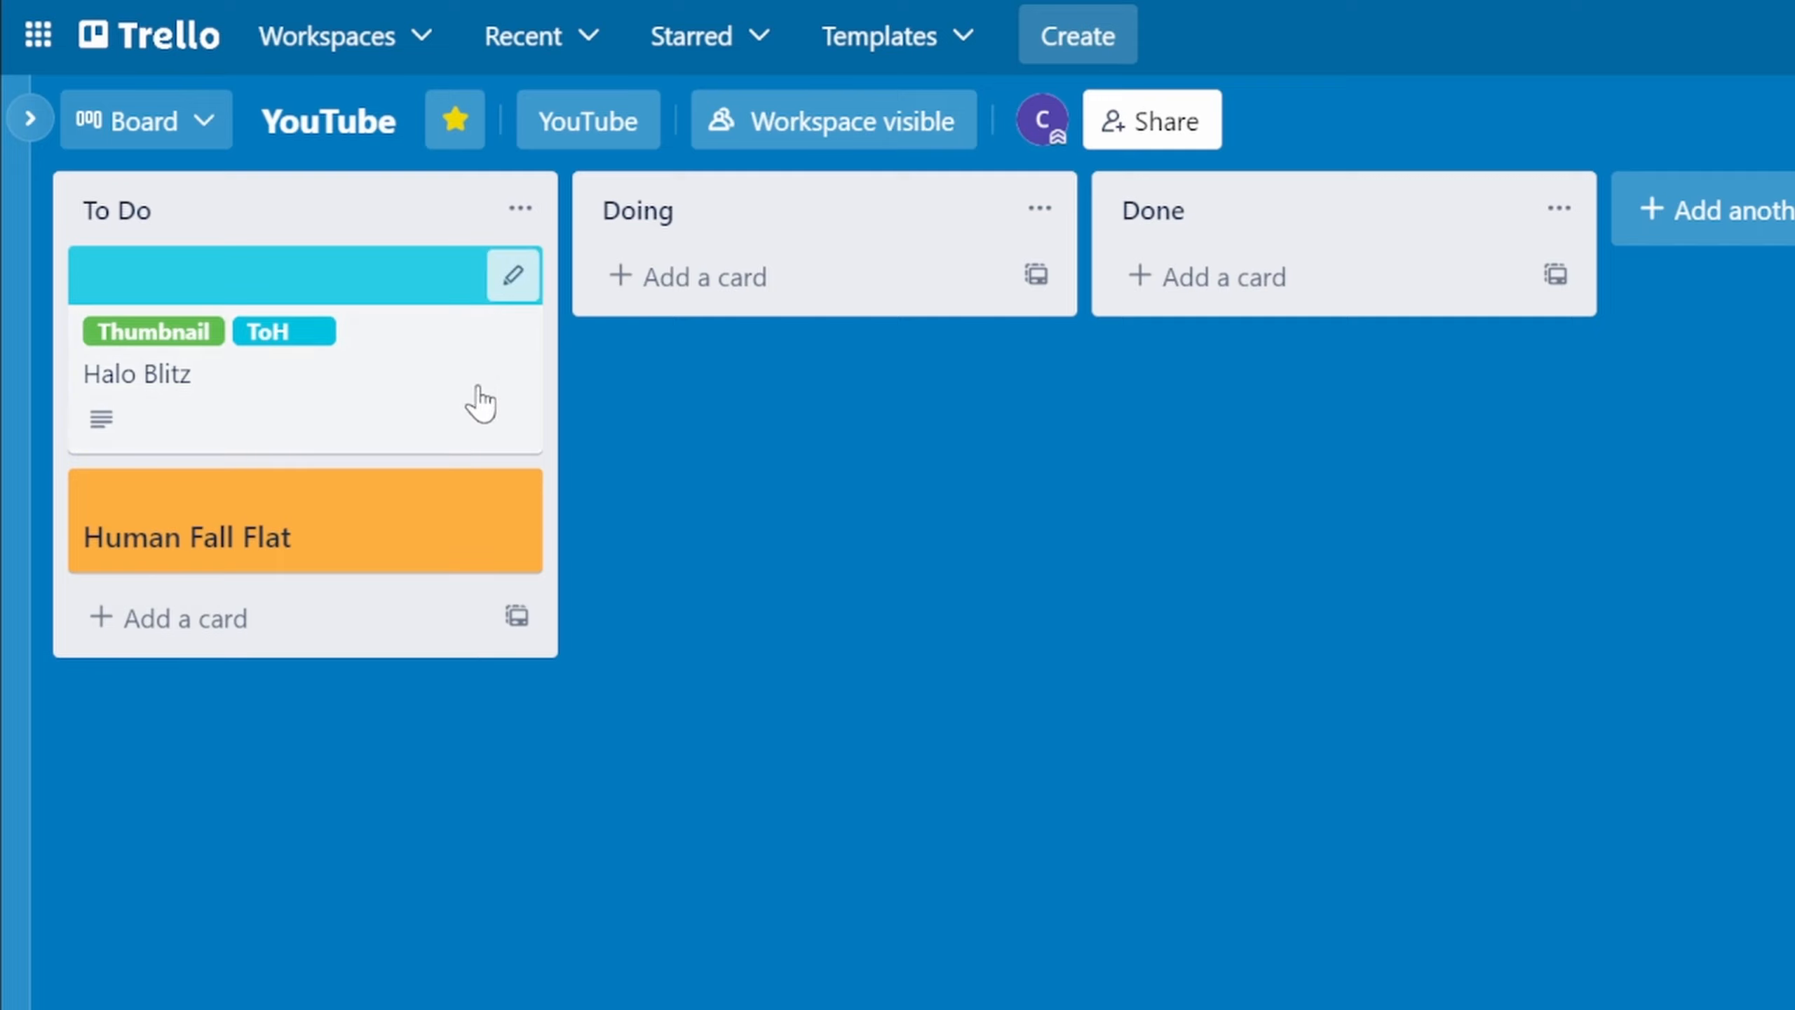
pyautogui.click(514, 277)
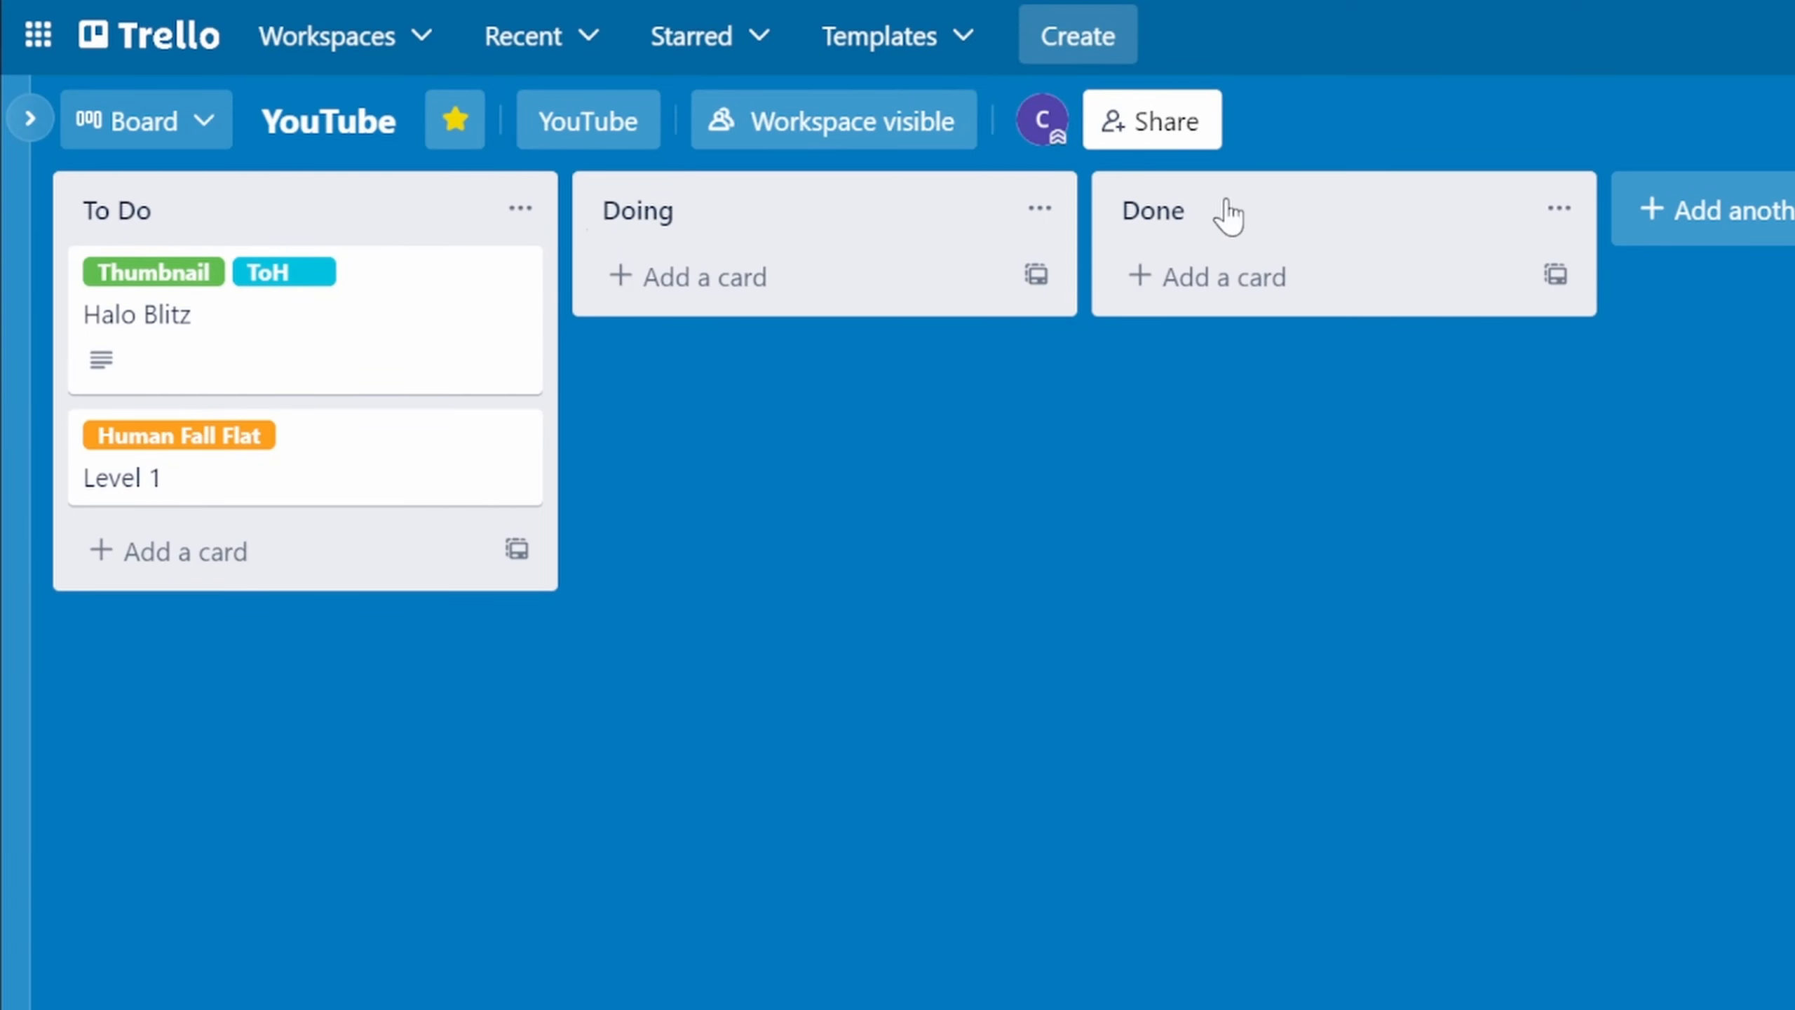
# - Rename the To Do, Doing and Done lists to Video Ideas, Recorded and In Progress
pyautogui.click(191, 213)
pyautogui.write('Video Ideas')
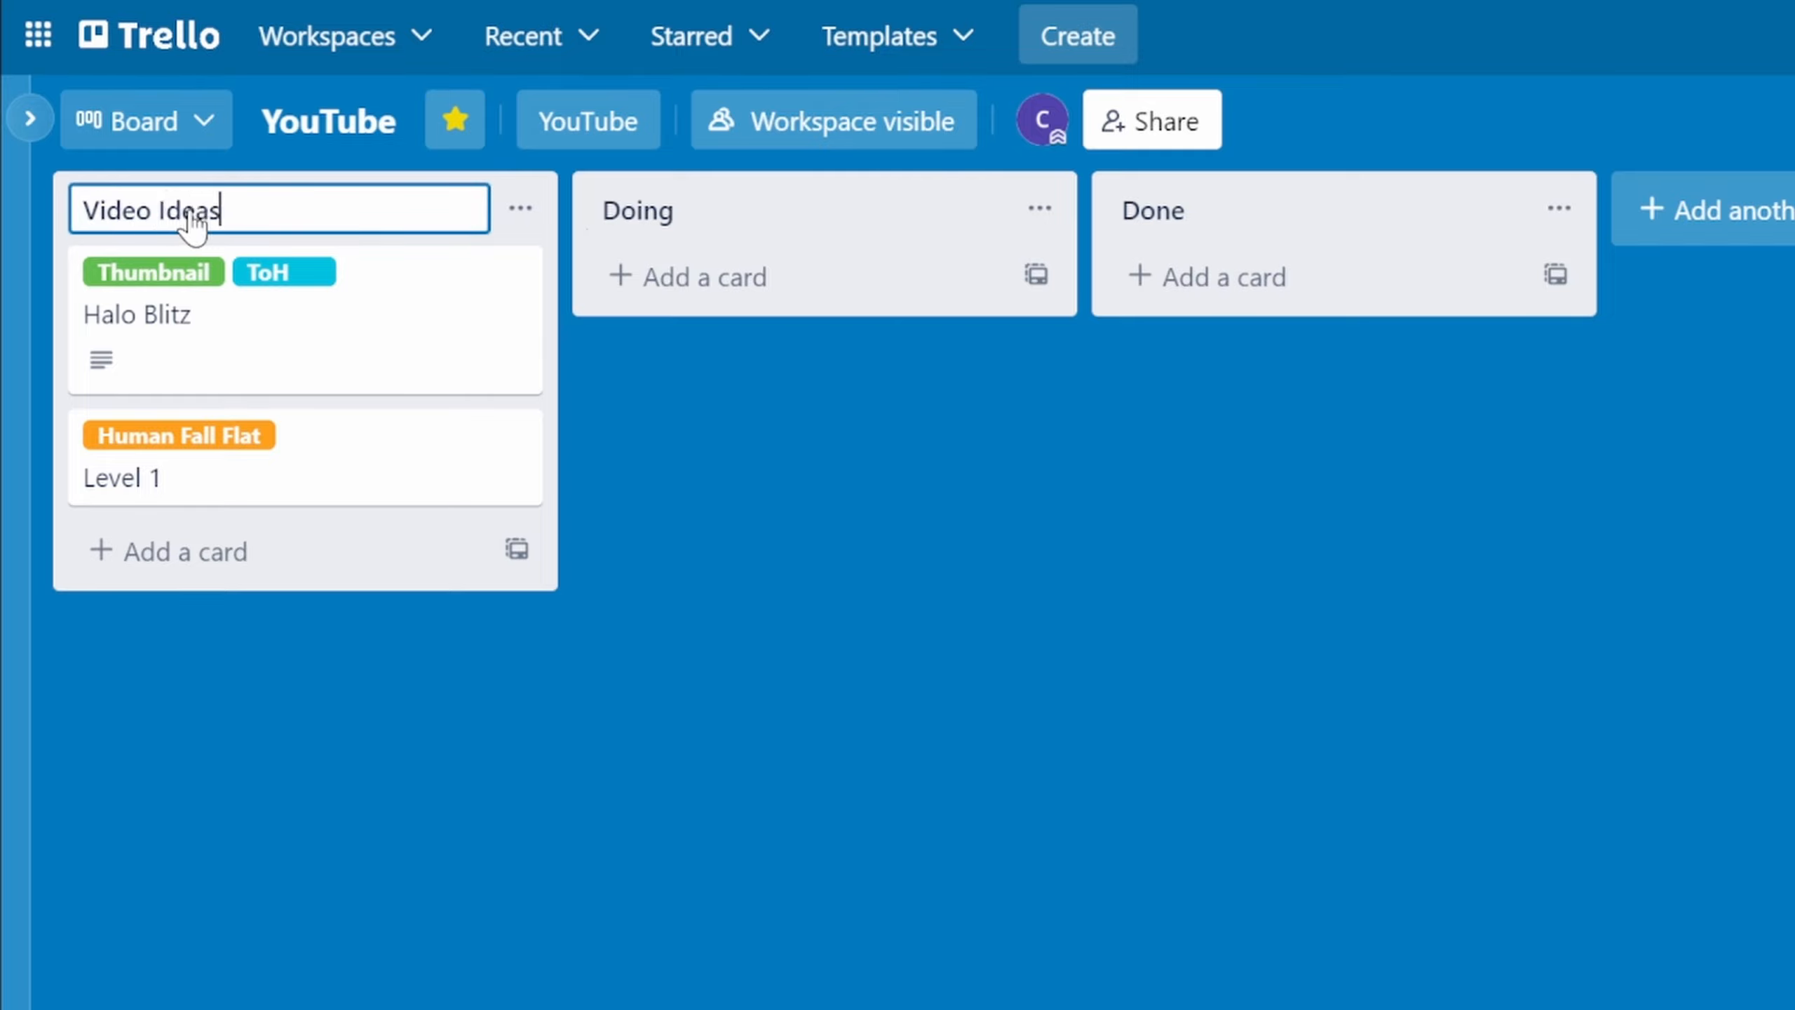
pyautogui.press('Return')
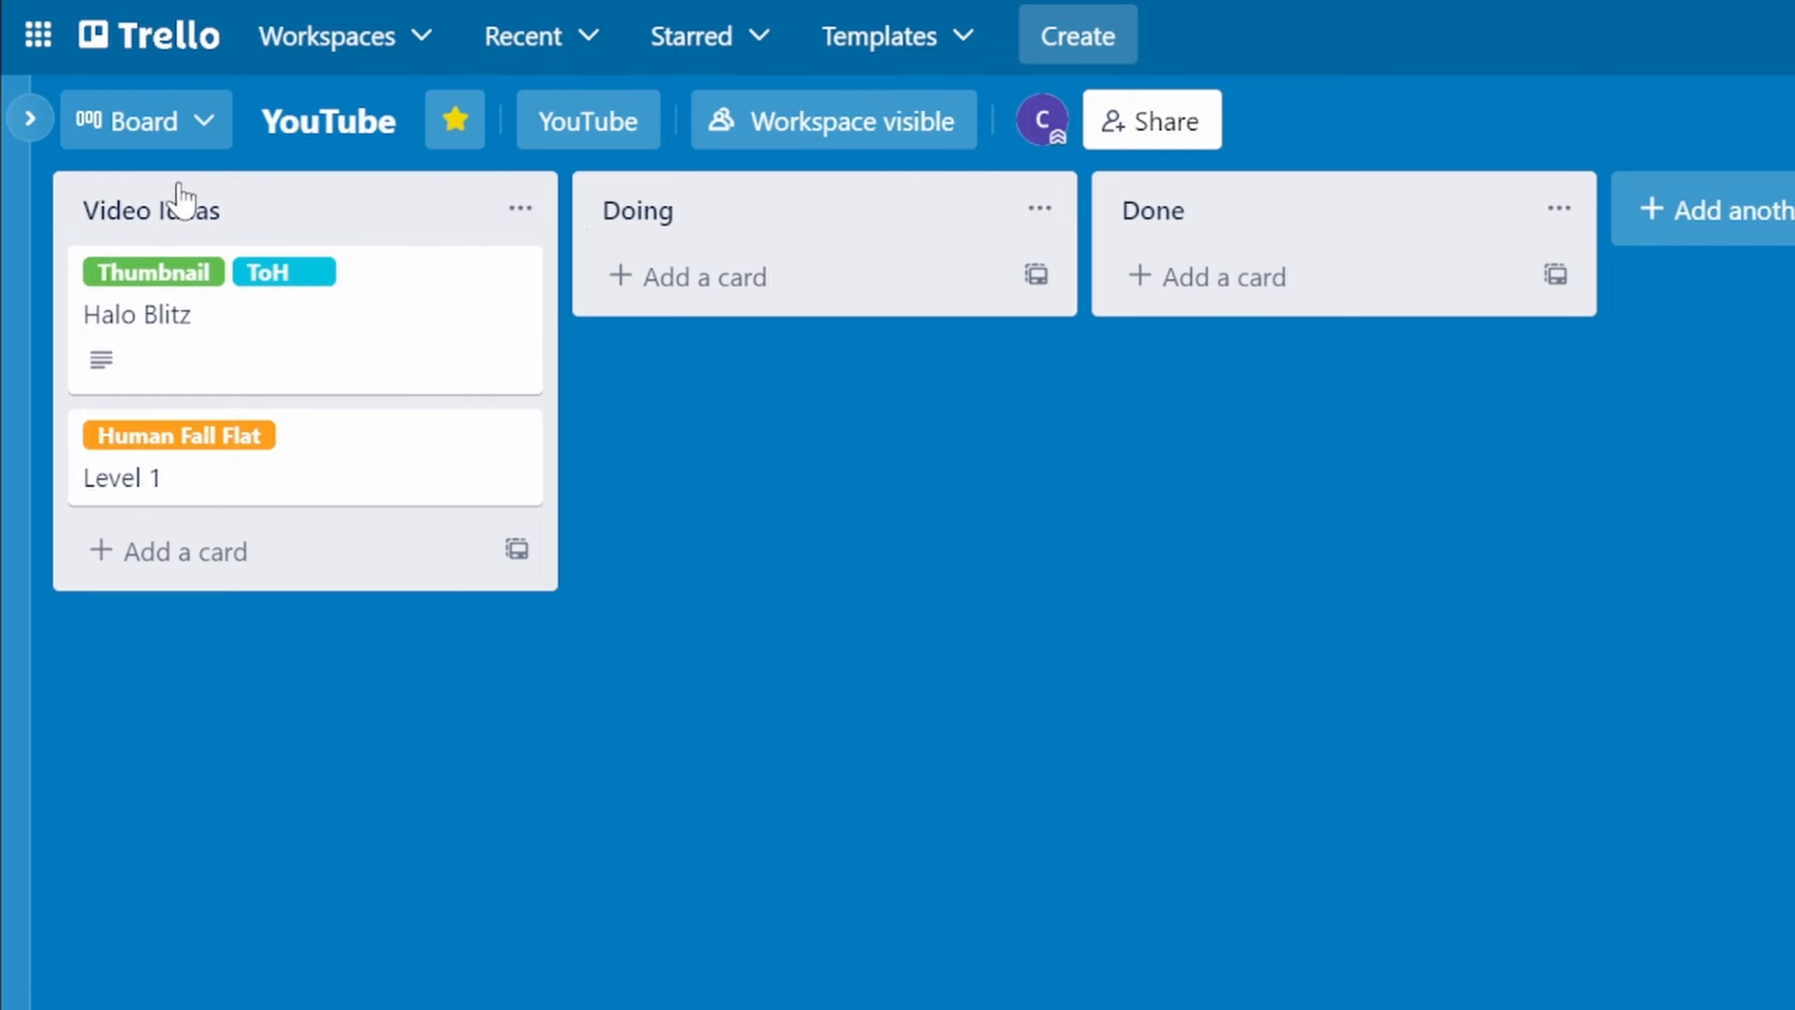
pyautogui.click(797, 201)
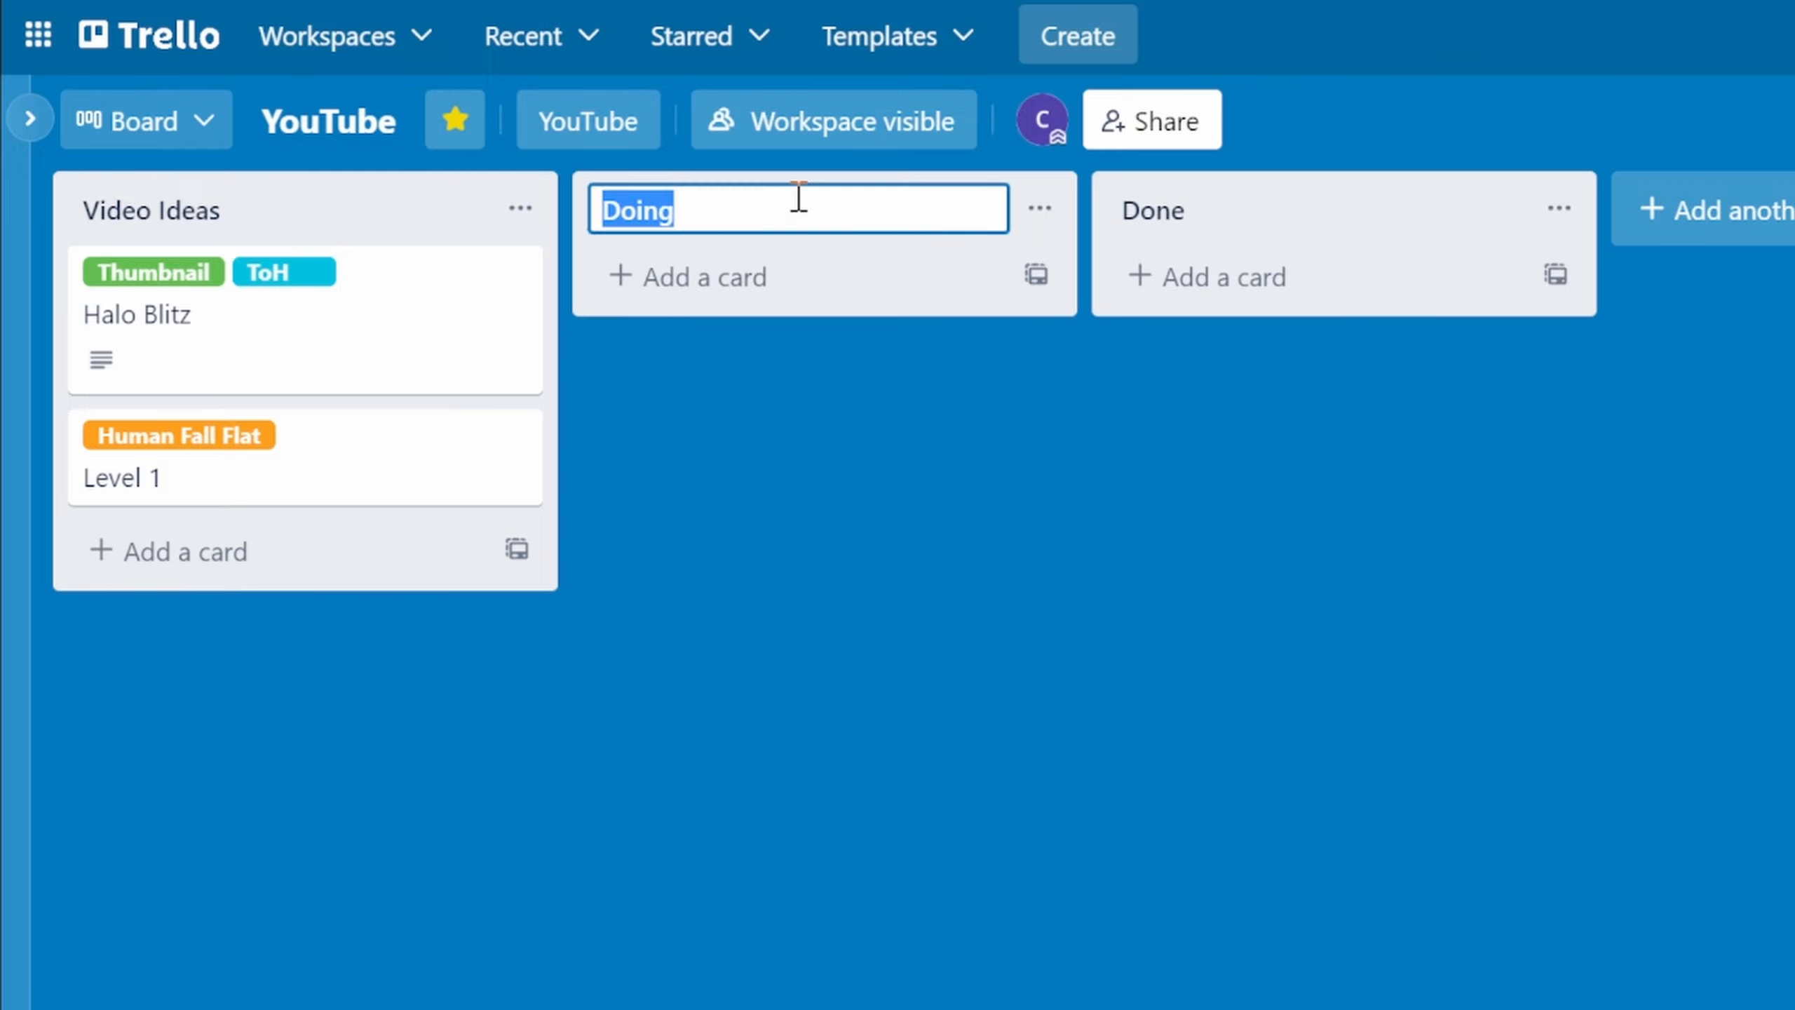
pyautogui.write('Recorded')
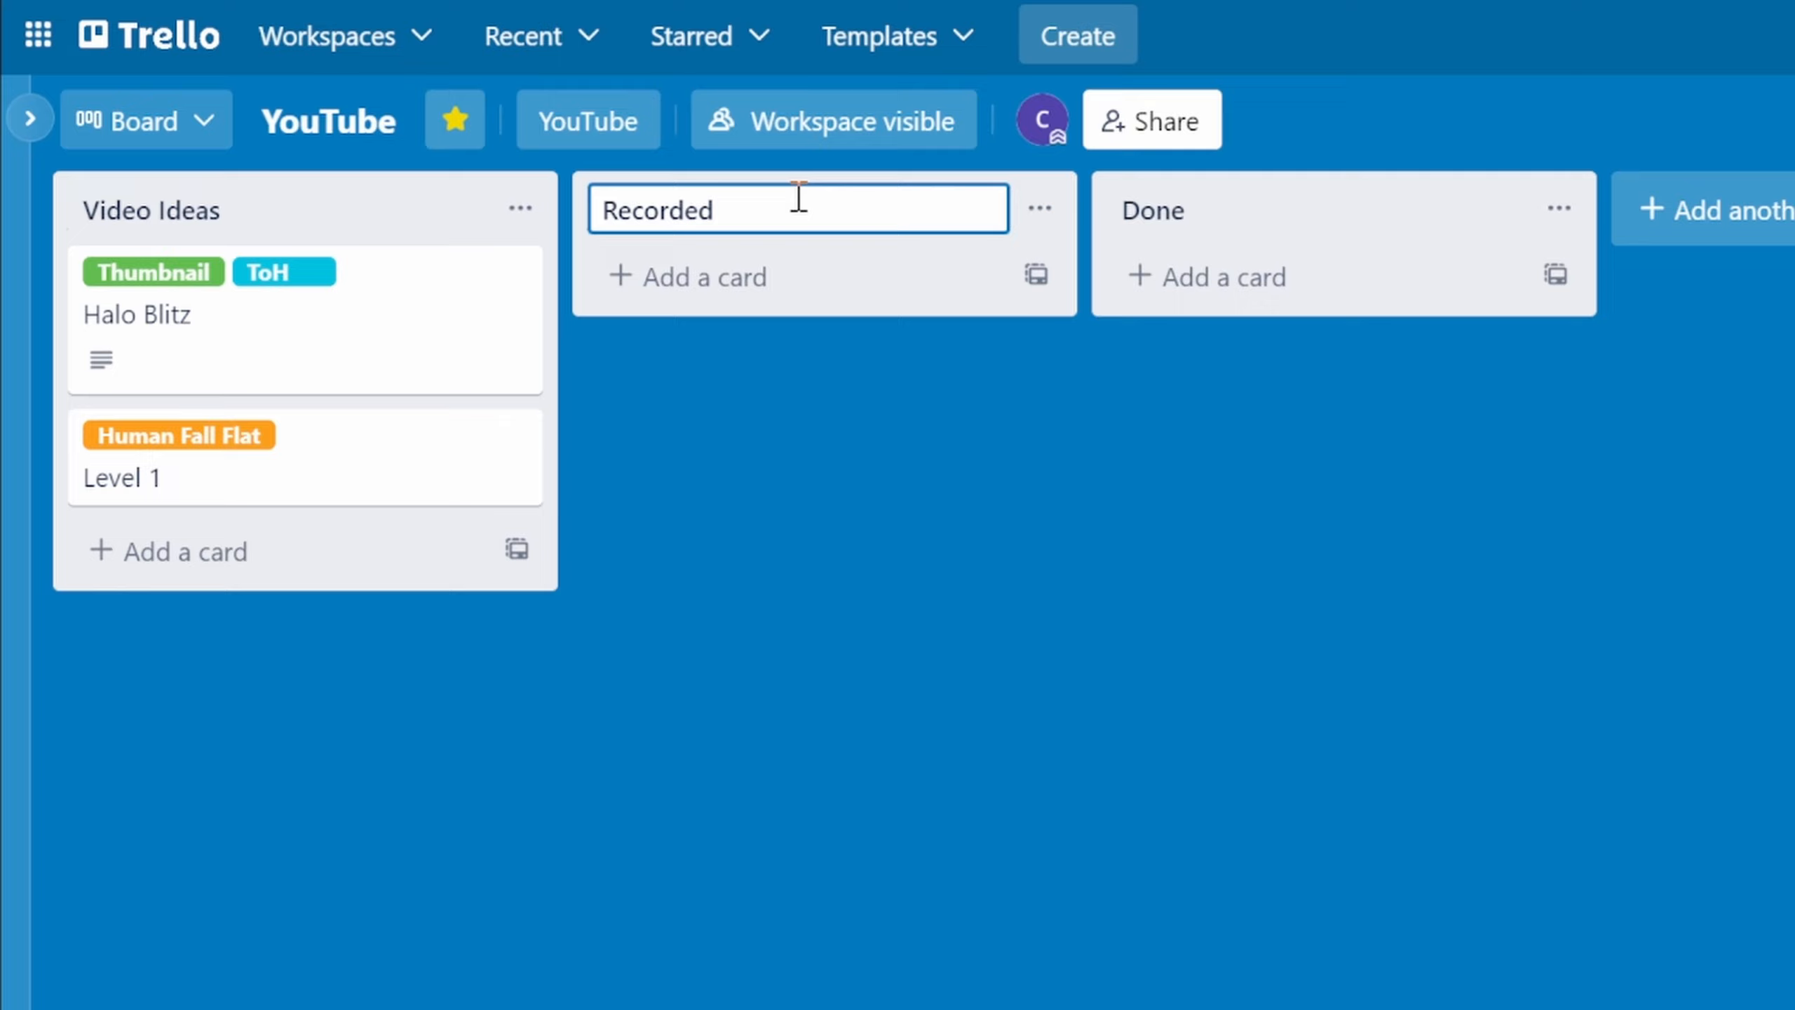
pyautogui.press('Return')
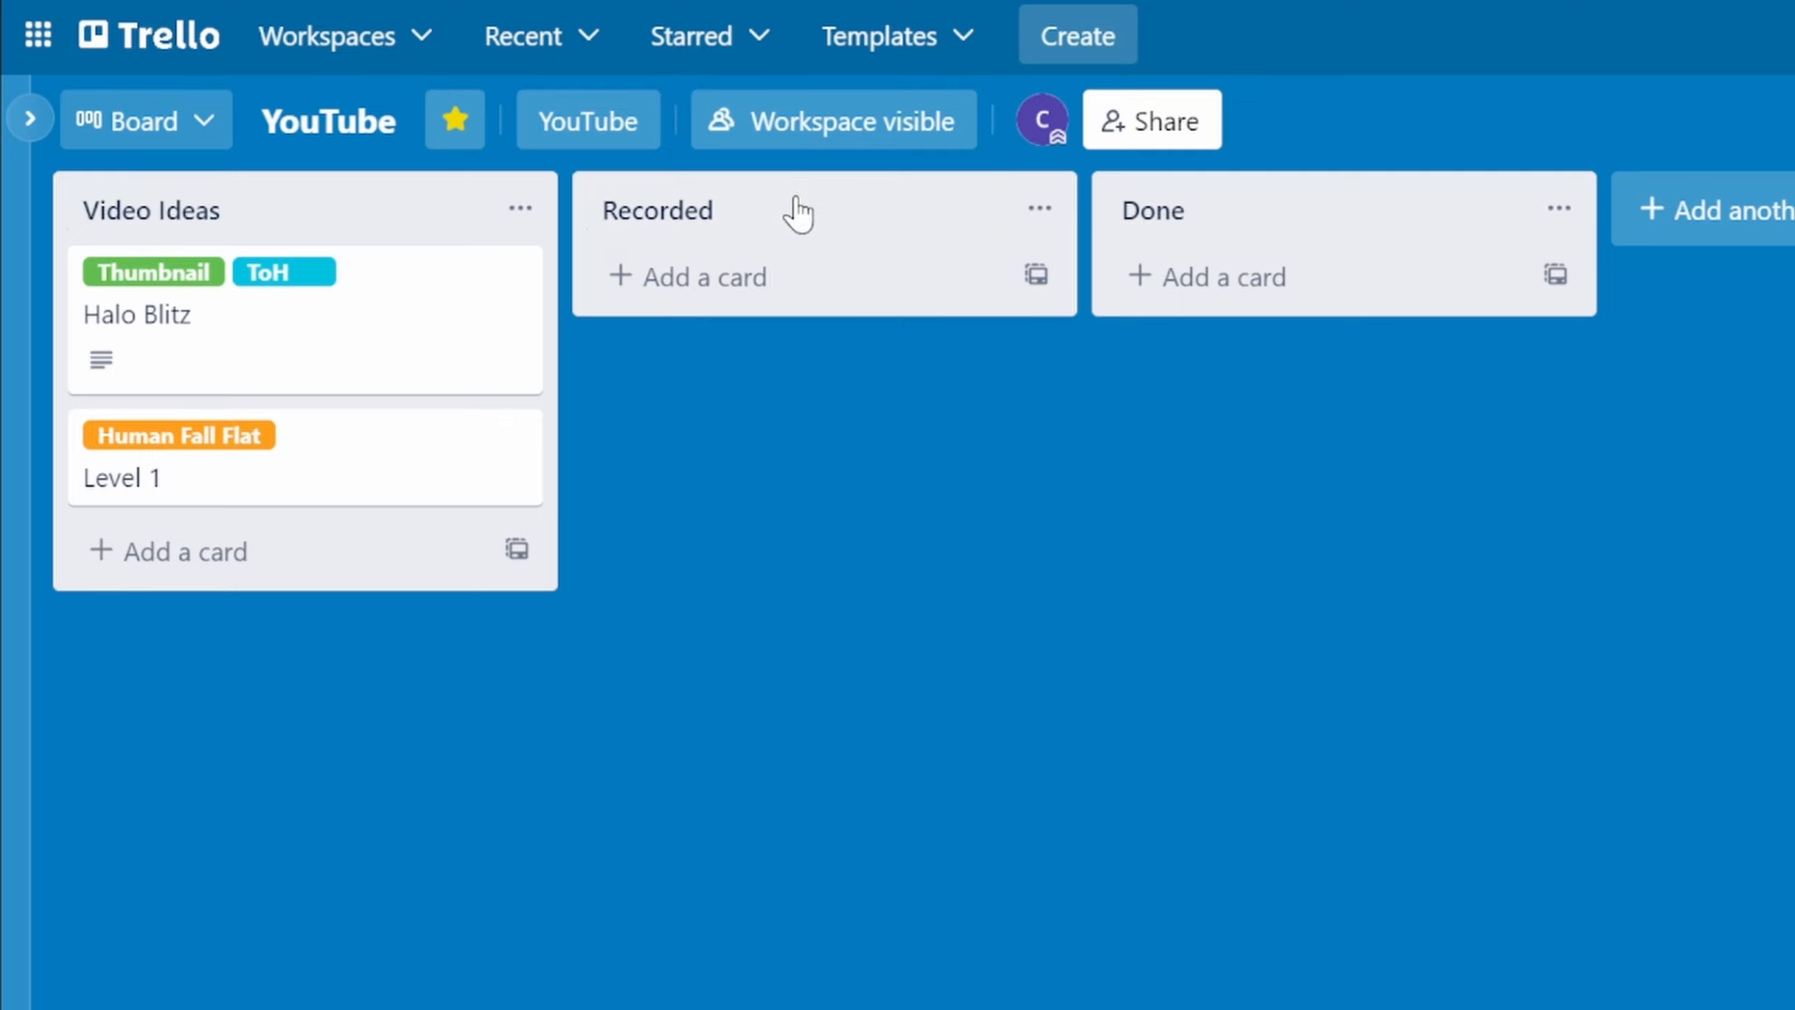
pyautogui.click(1219, 220)
pyautogui.write('In Progre')
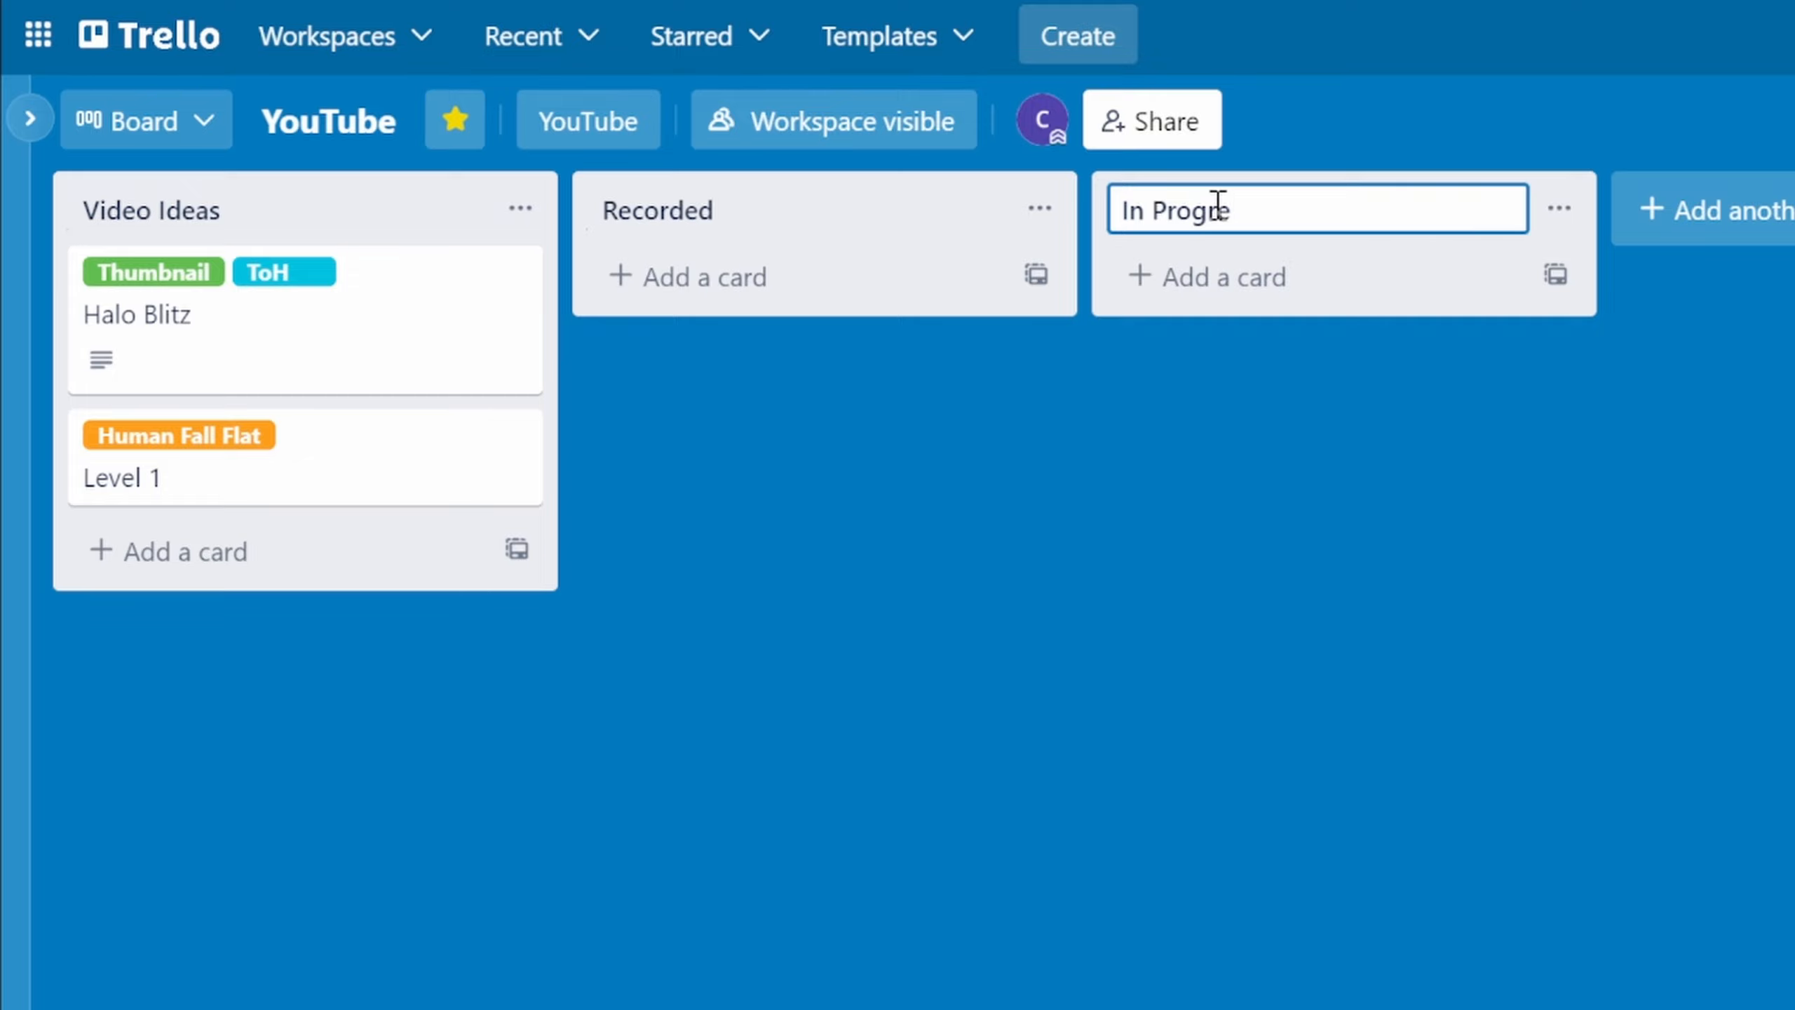
pyautogui.write('ss')
pyautogui.press('Return')
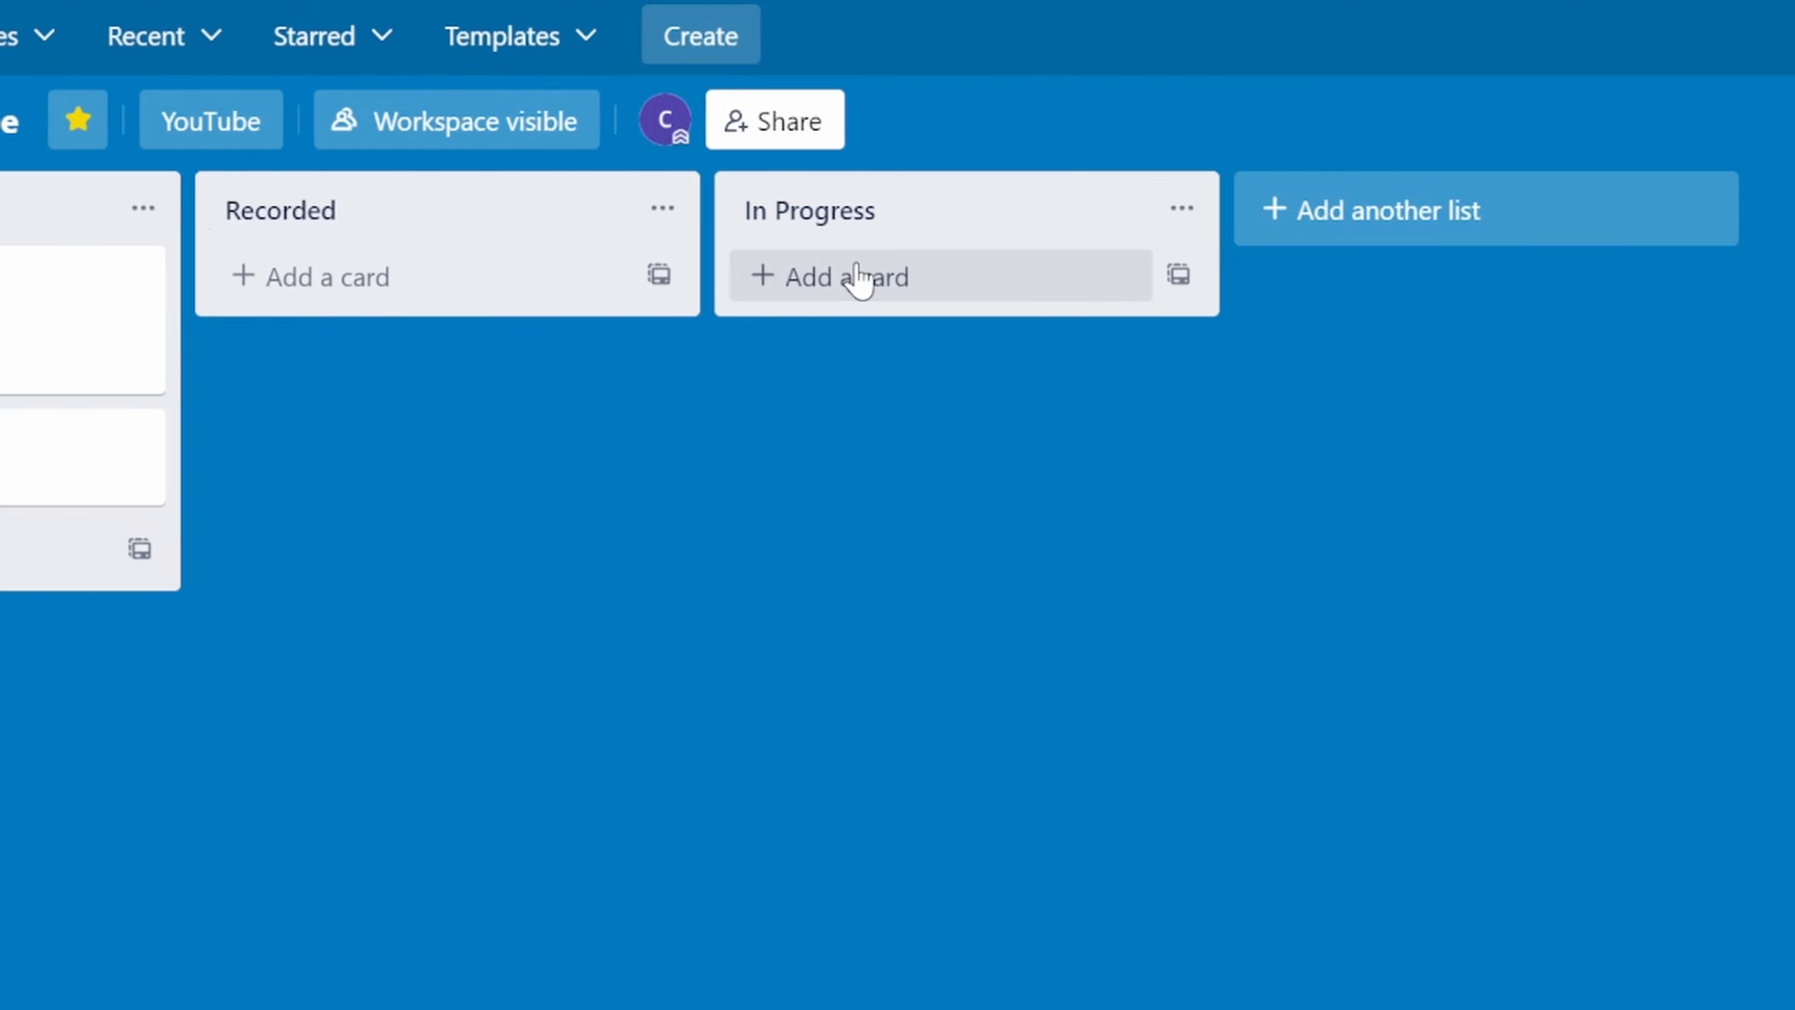
# - Create new lists named Created, Published and Stream Ideas after In Progress
pyautogui.click(1433, 213)
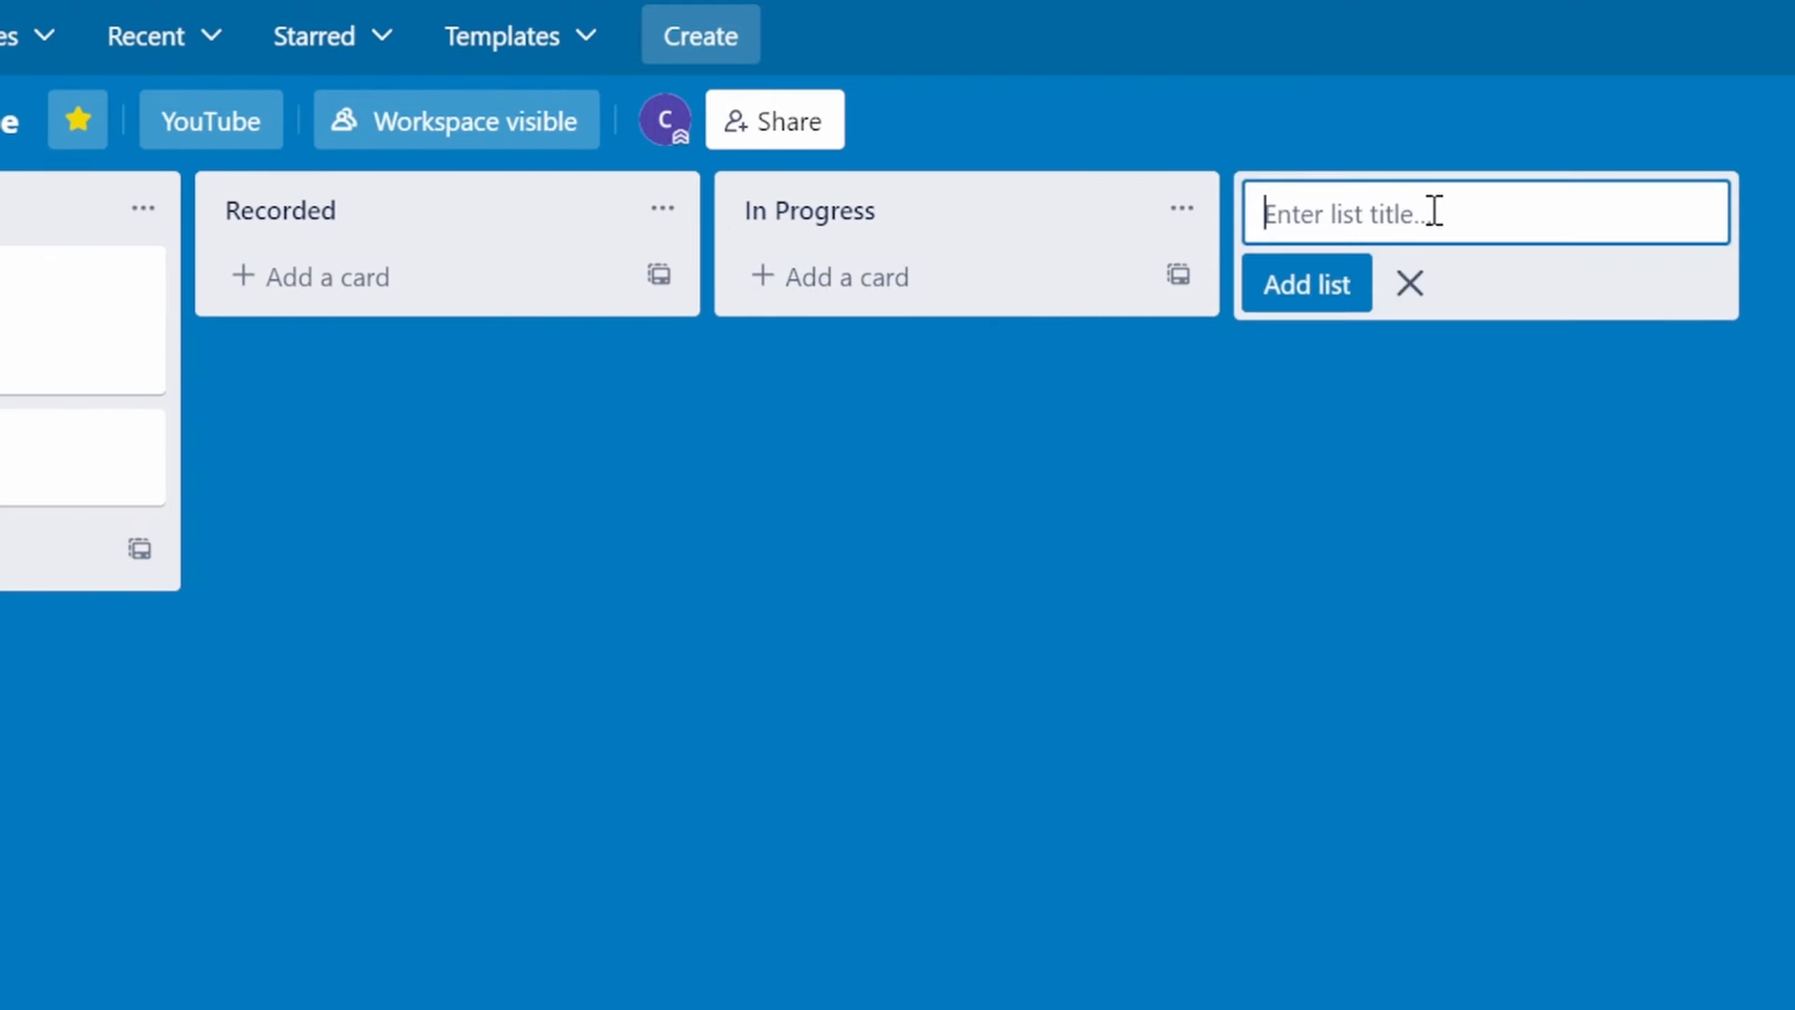
pyautogui.write('Created')
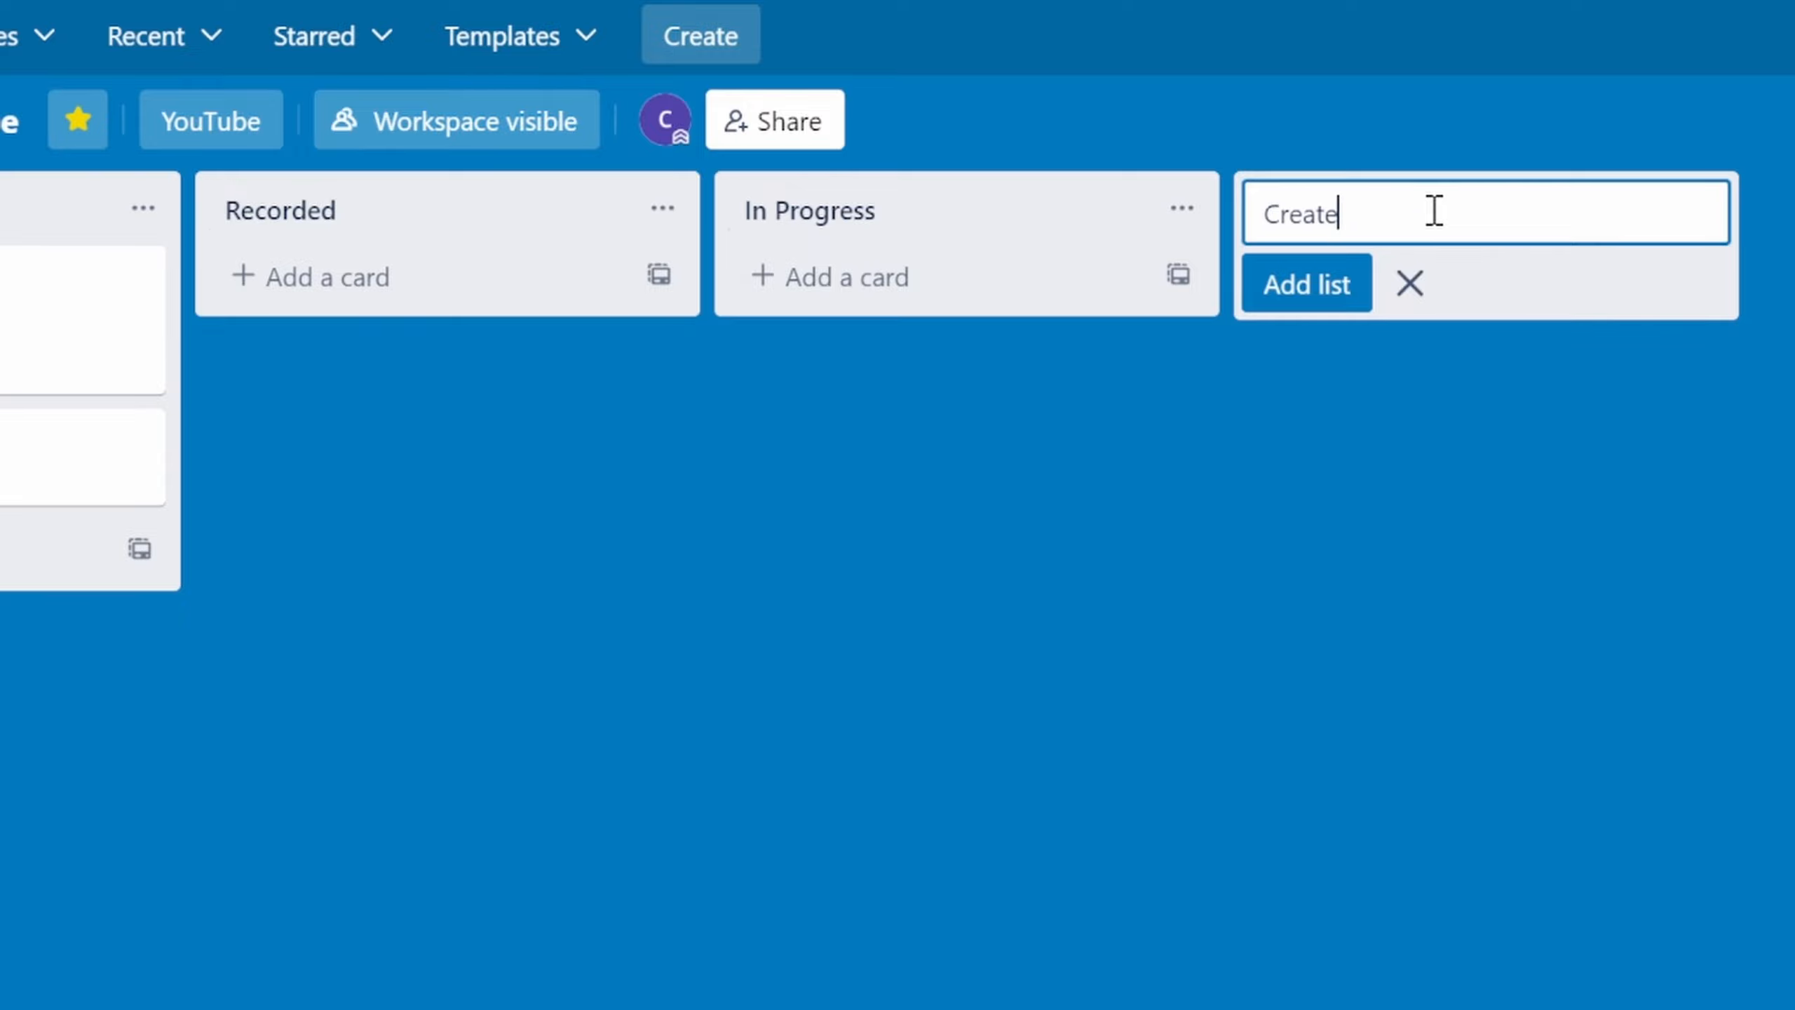
pyautogui.press('Return')
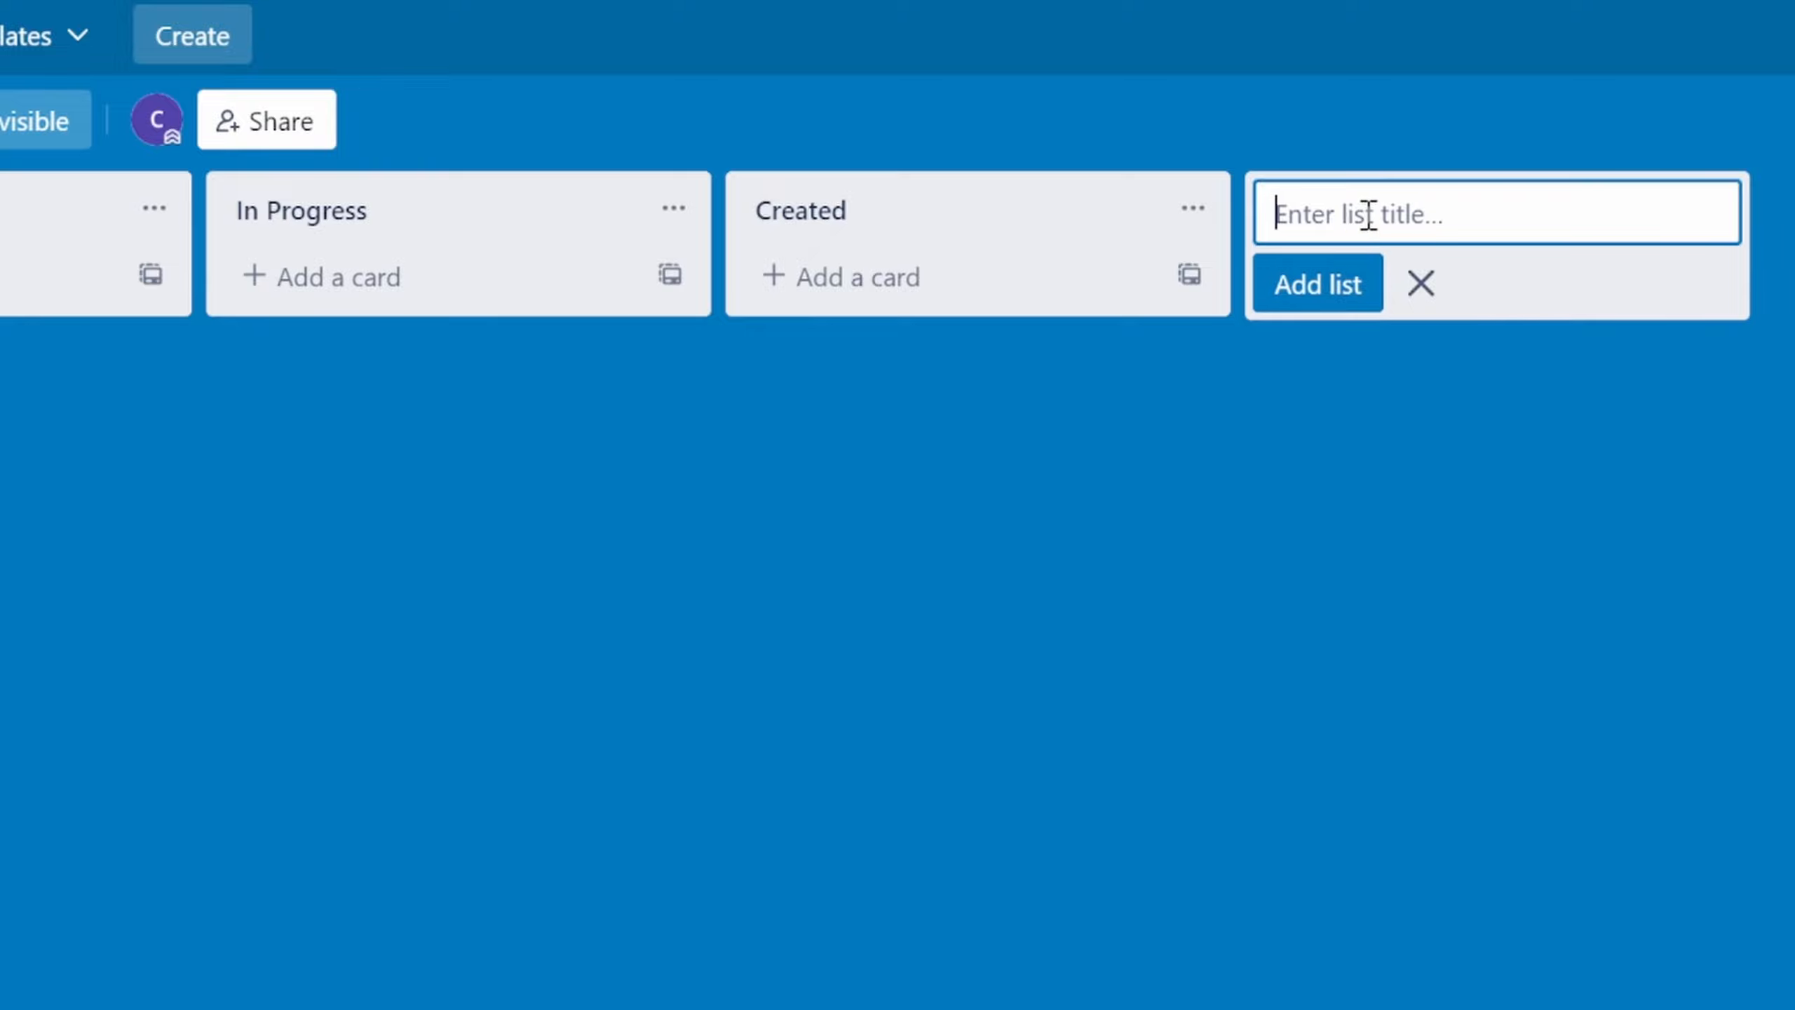
pyautogui.write('Published')
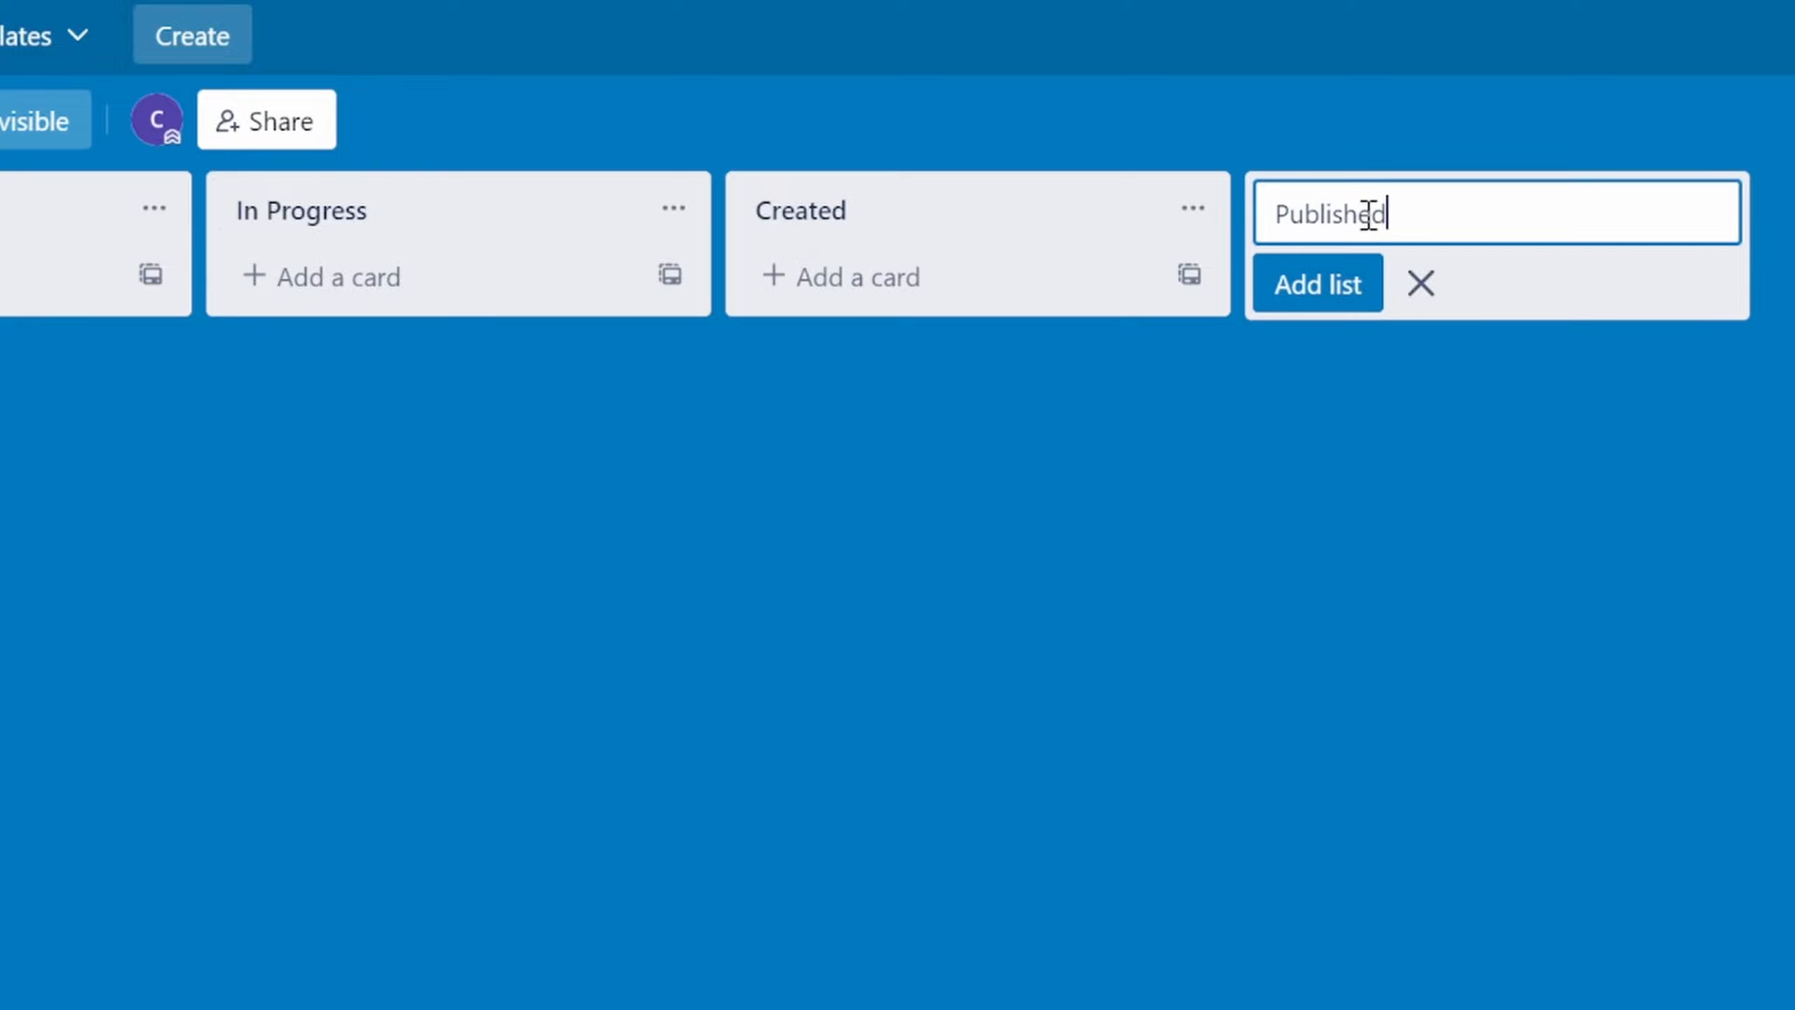
pyautogui.press('Return')
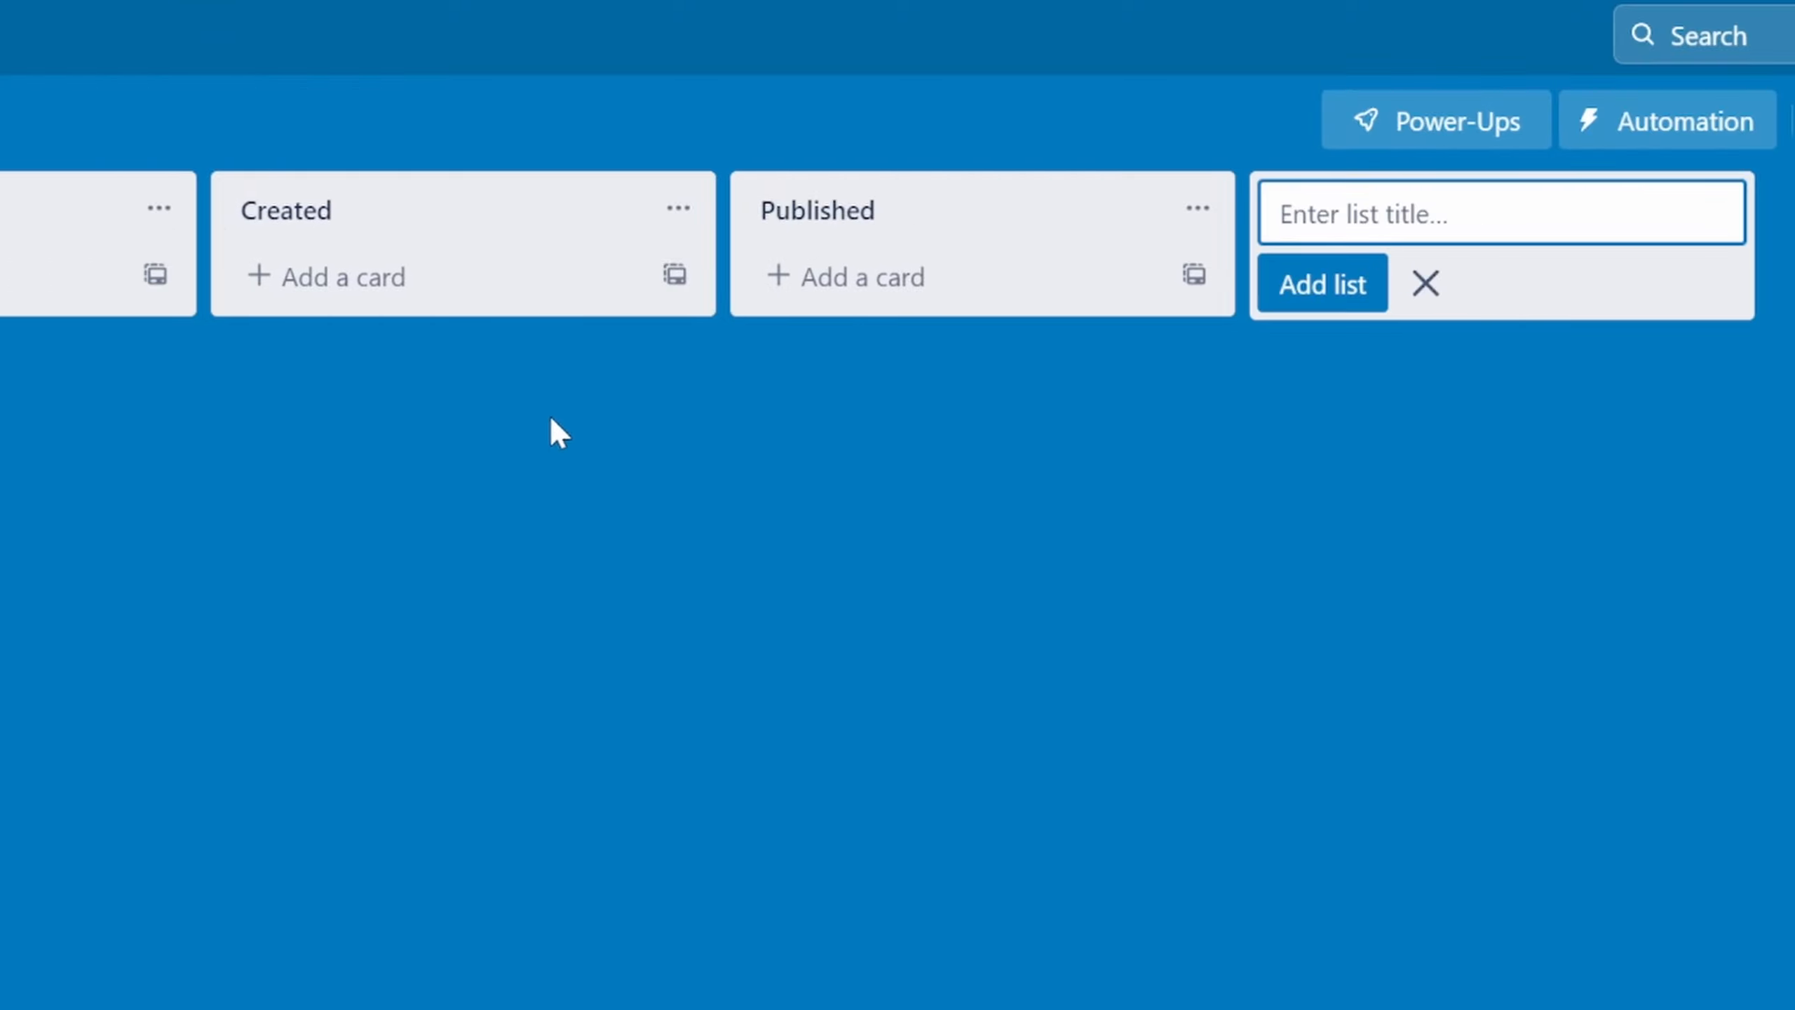
pyautogui.click(523, 433)
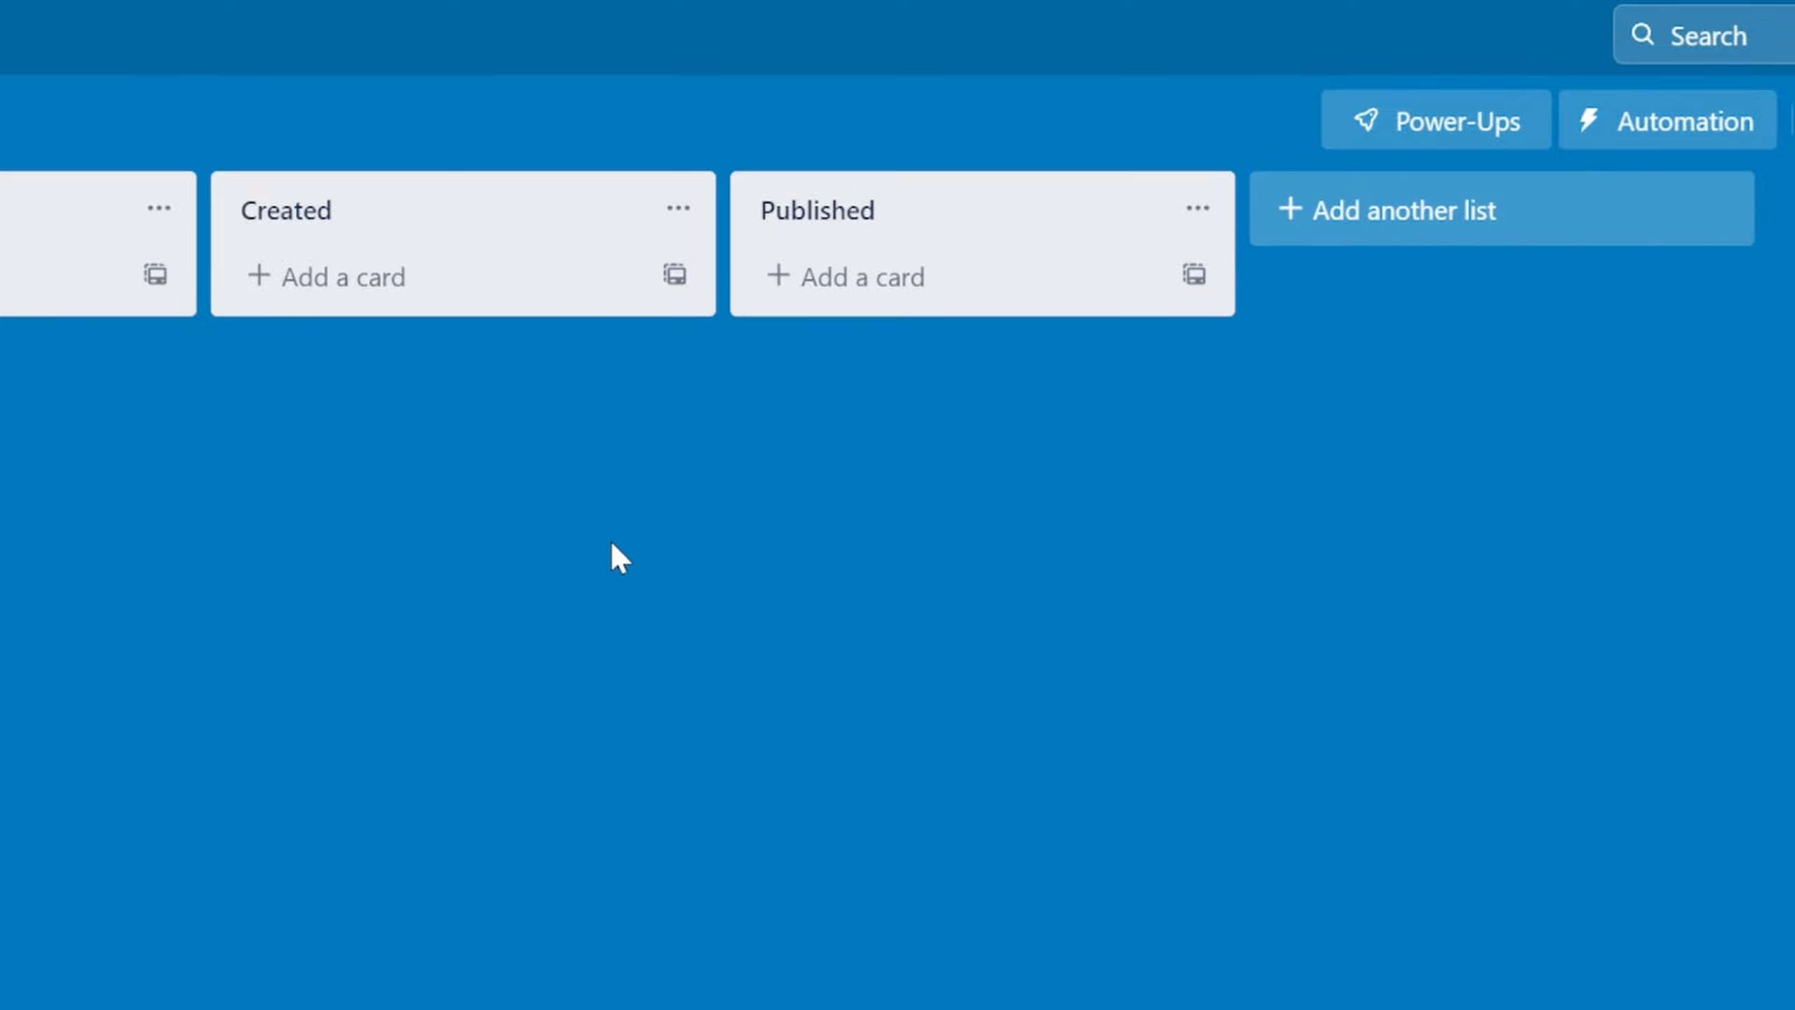
pyautogui.click(1423, 212)
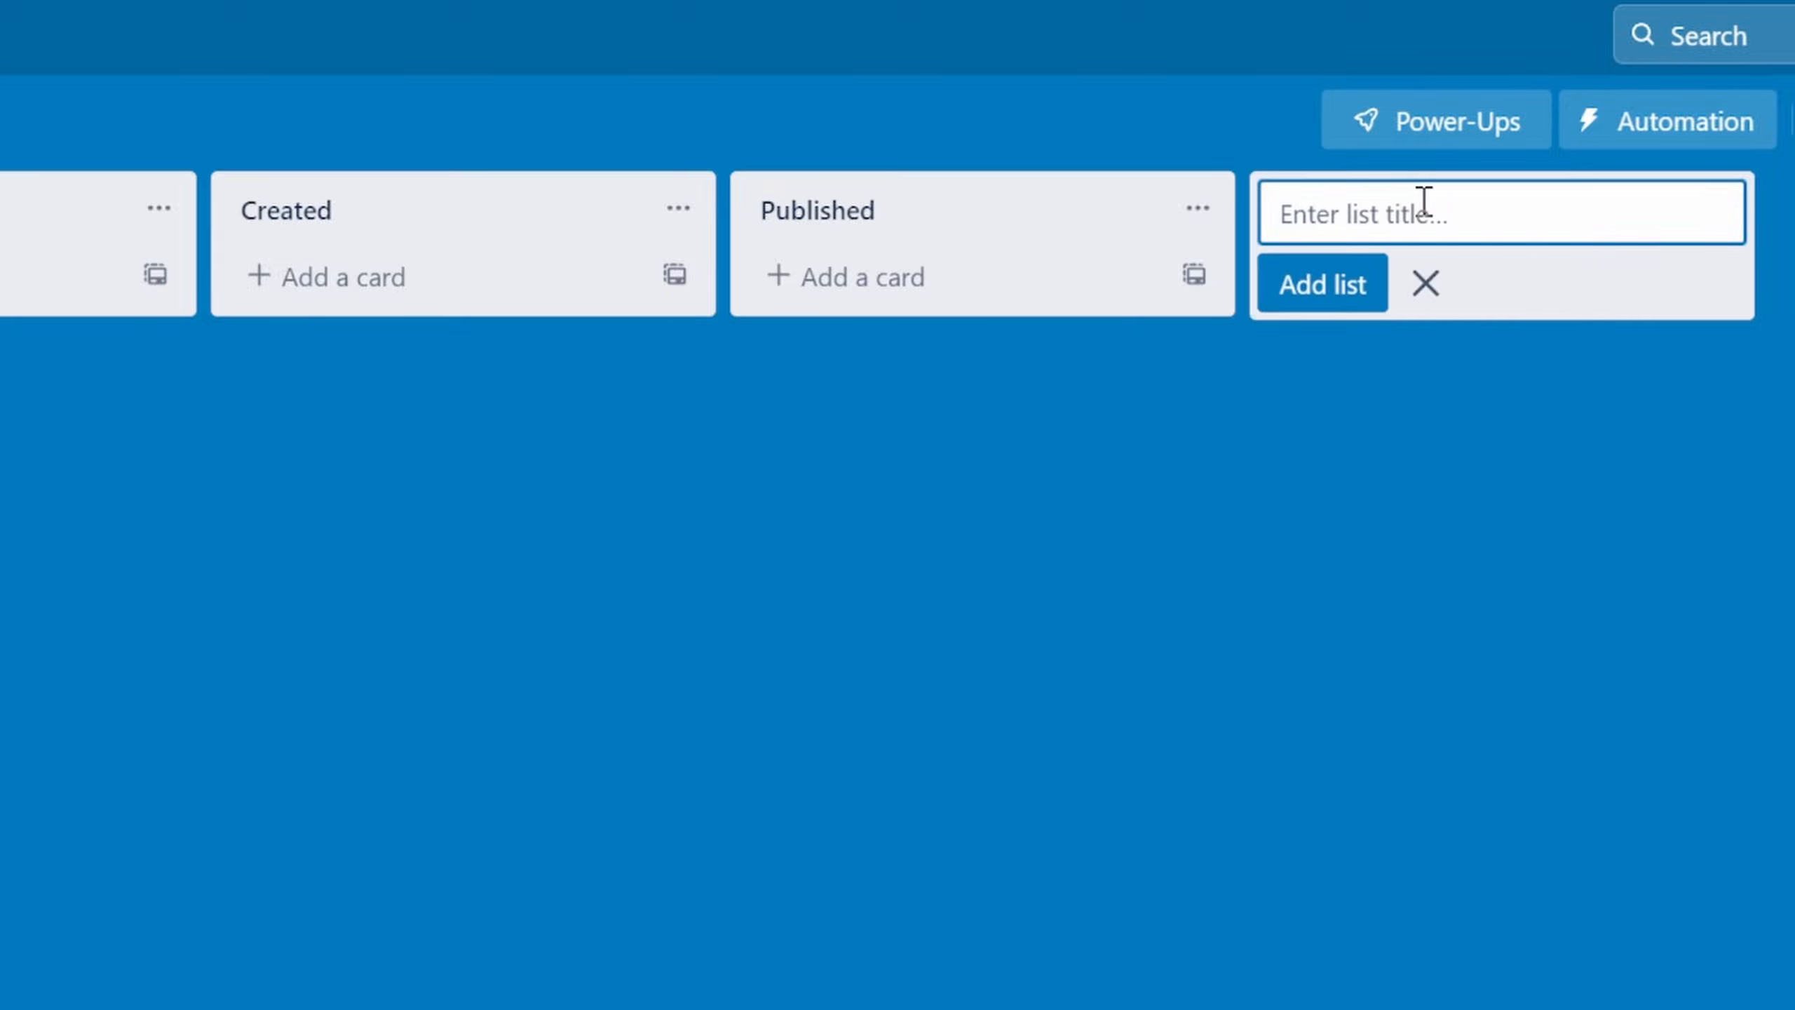
pyautogui.write('Stream Ideas')
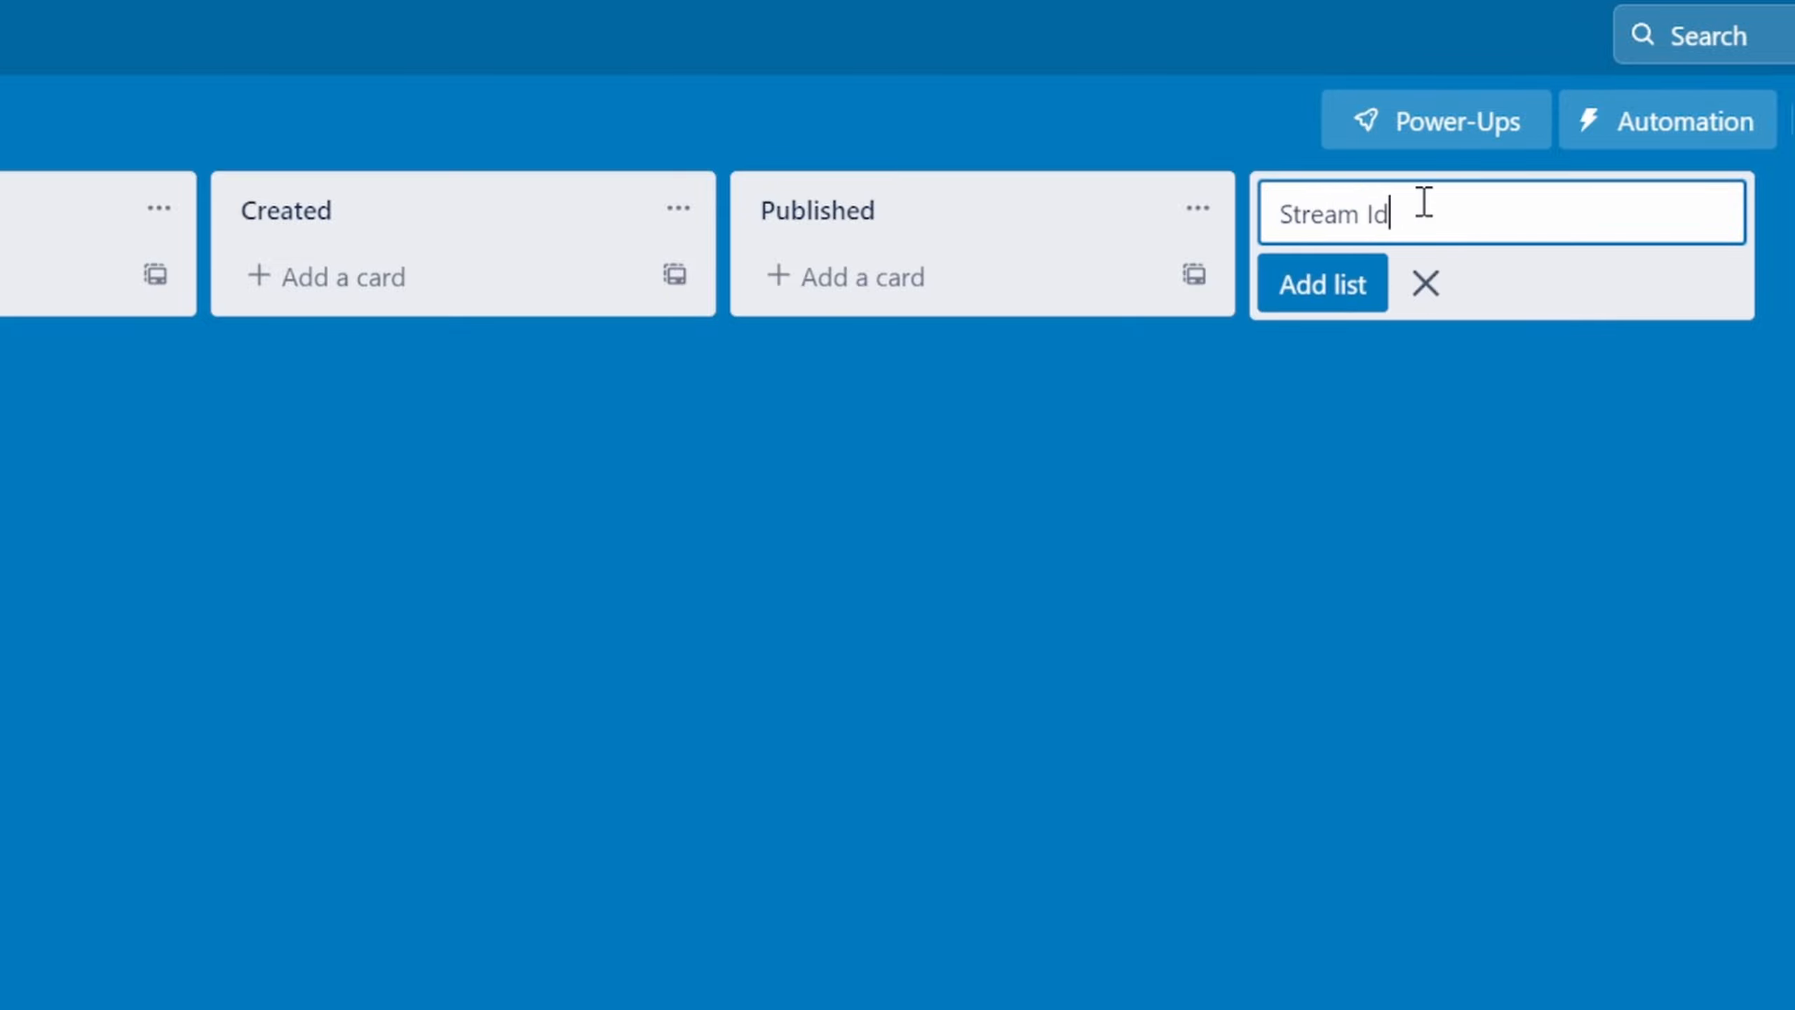
pyautogui.press('Return')
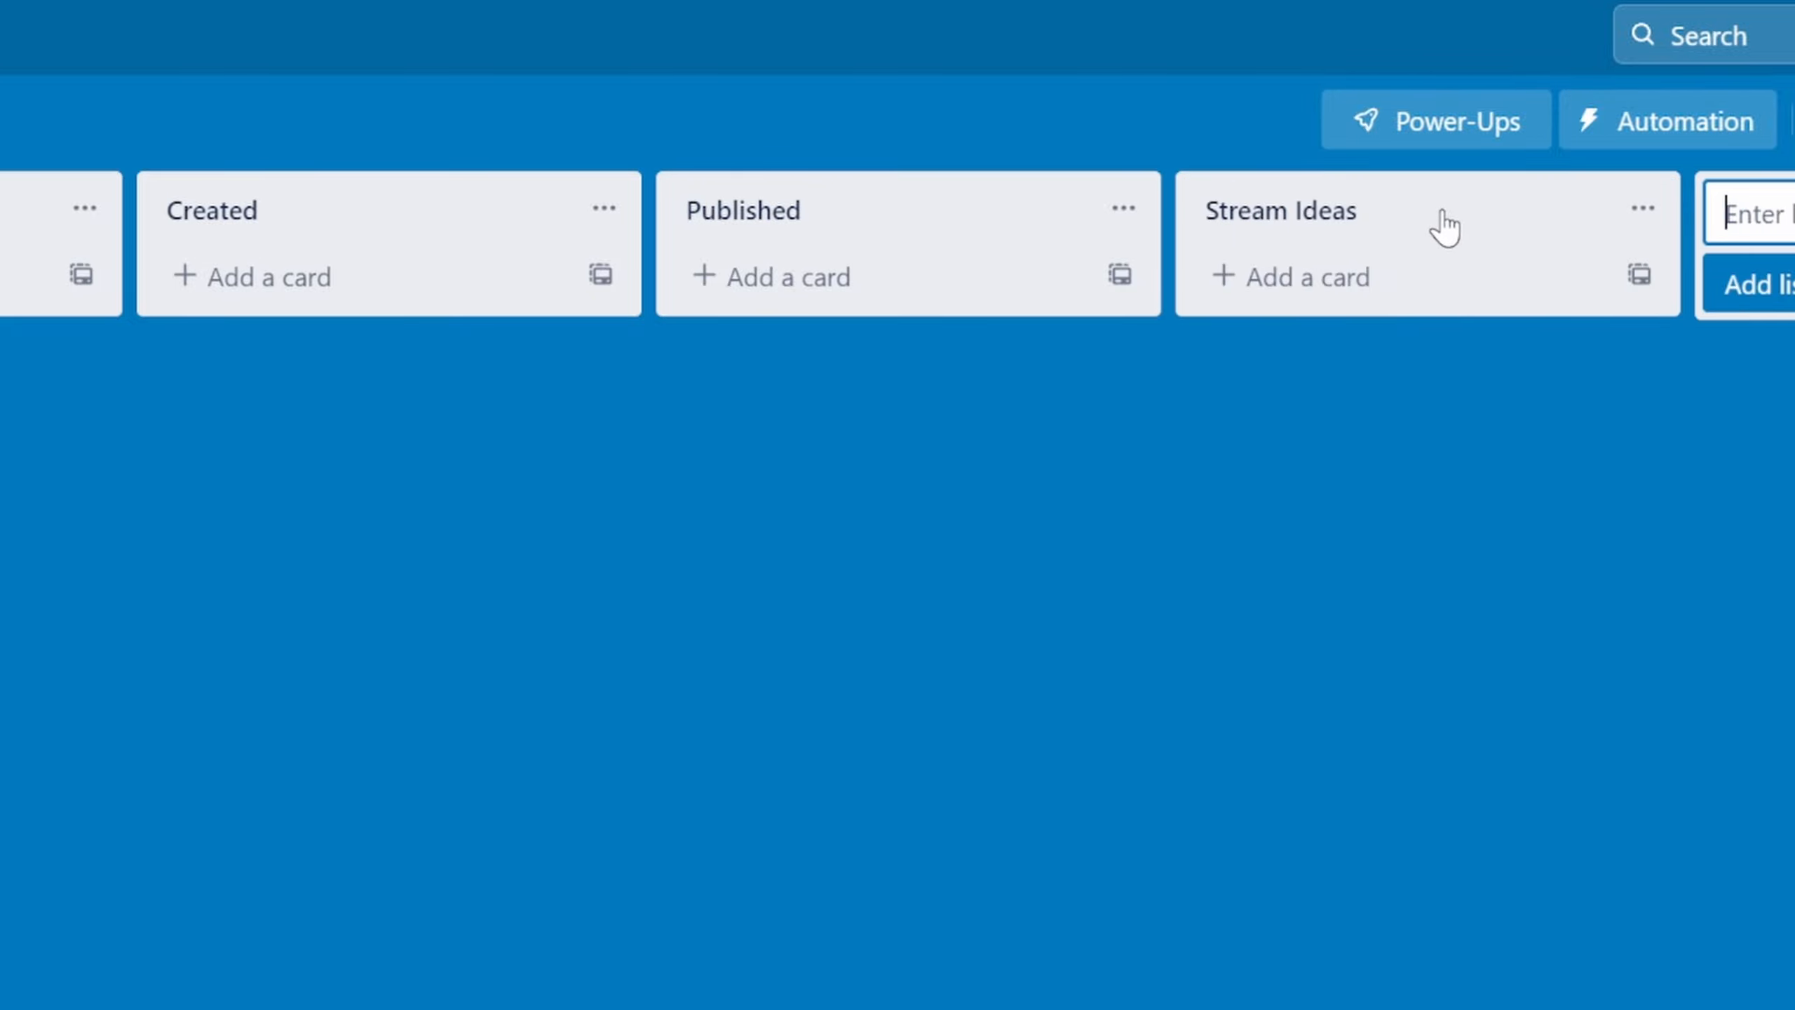
# - Move the Stream Ideas list to the far left and carry Halo Blitz through each list into Published
pyautogui.moveTo(1443, 228); pyautogui.dragTo(226, 260)
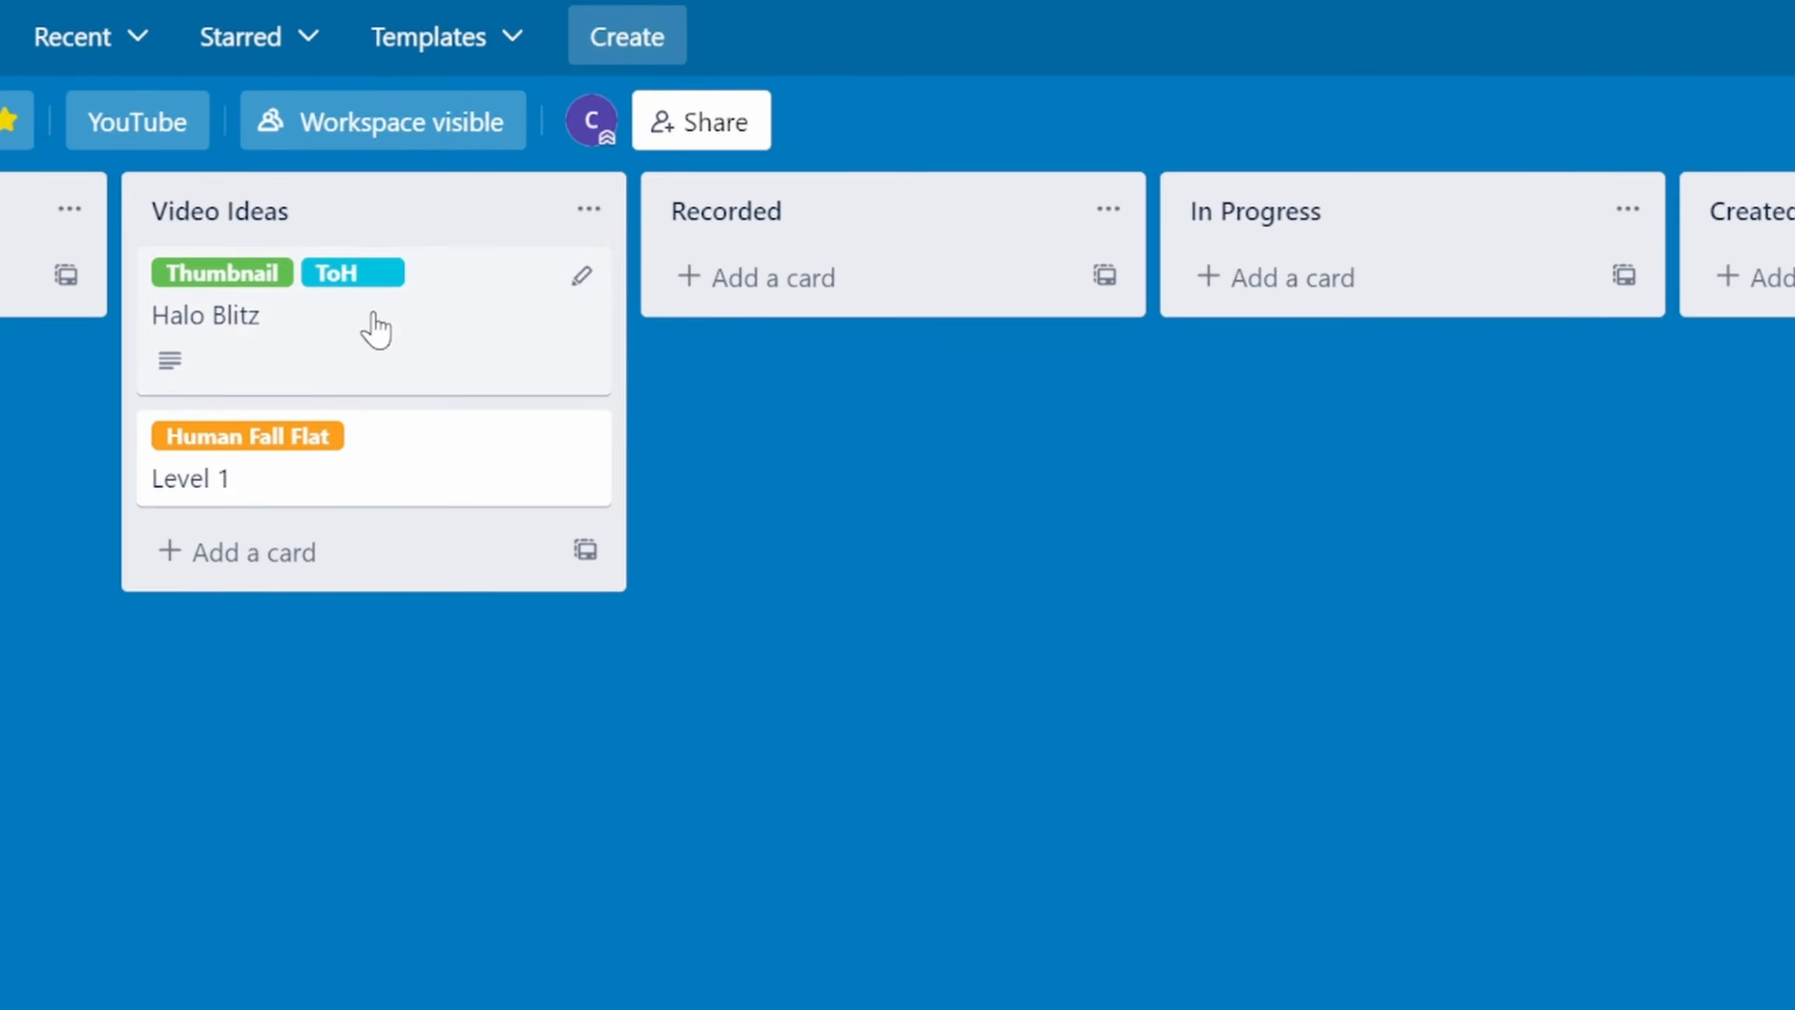
pyautogui.moveTo(376, 329); pyautogui.dragTo(870, 353)
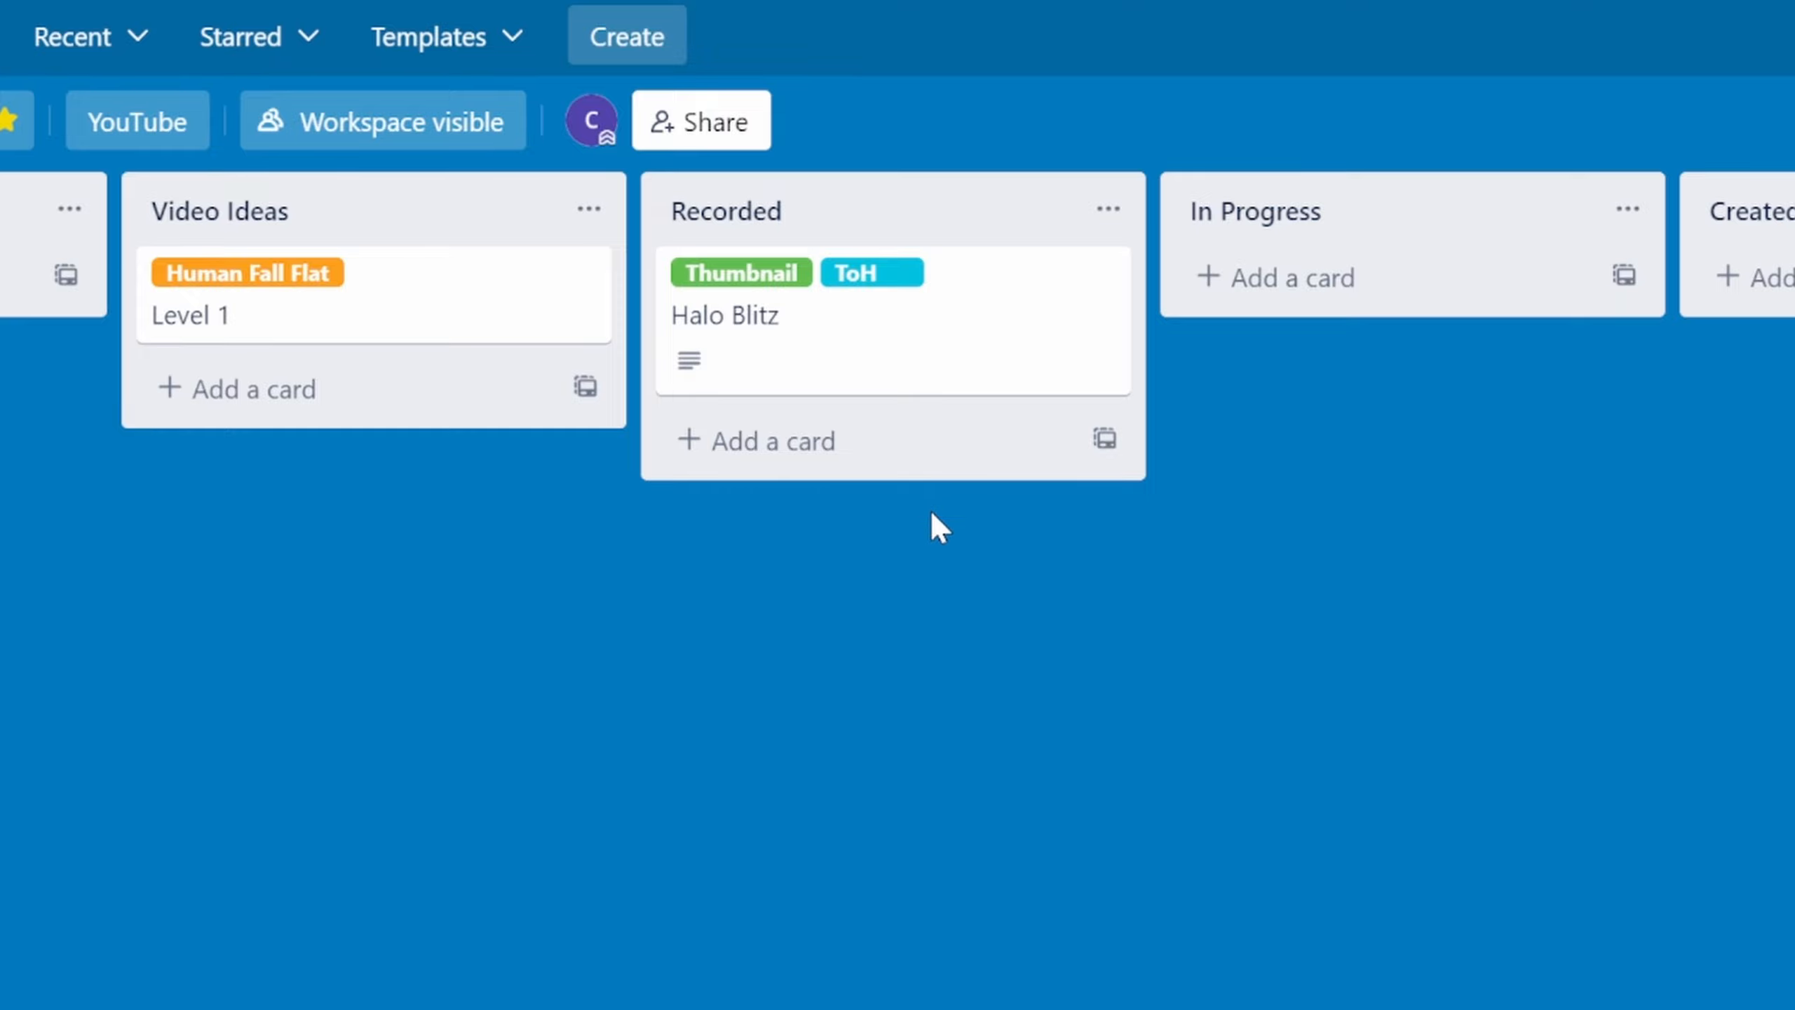
pyautogui.moveTo(892, 357); pyautogui.dragTo(1390, 322)
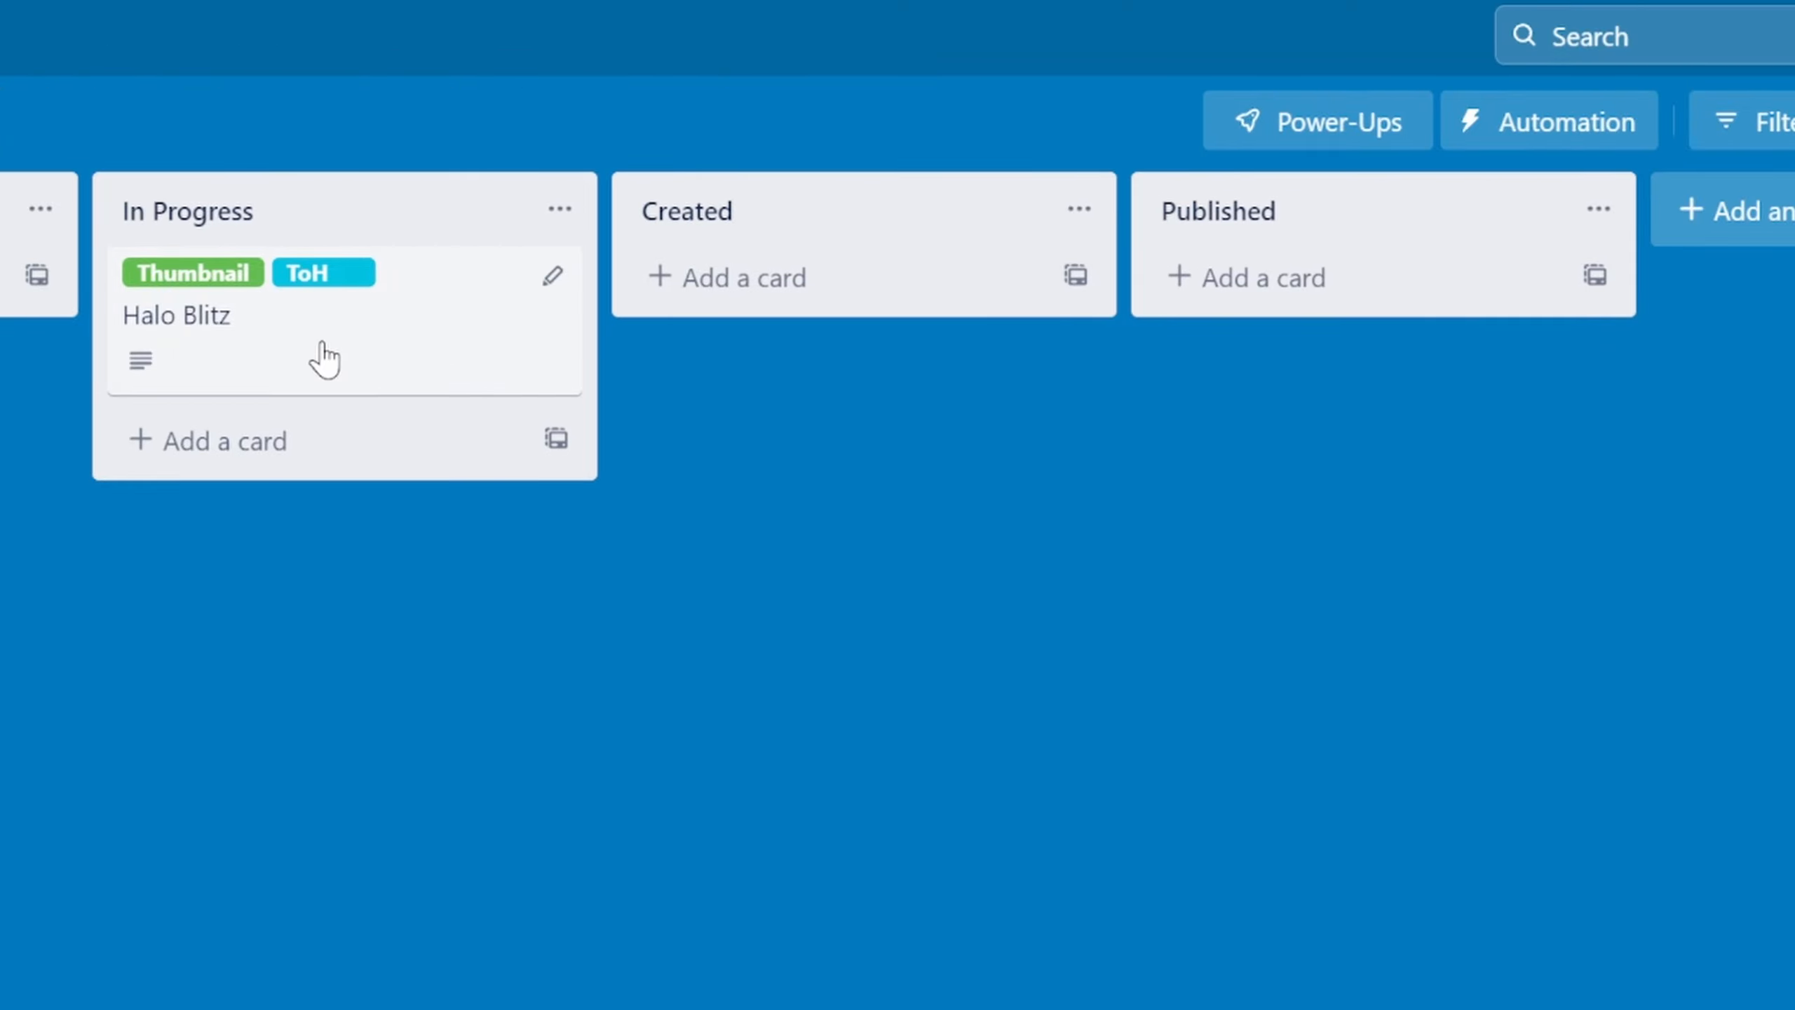
pyautogui.moveTo(325, 360); pyautogui.dragTo(821, 322)
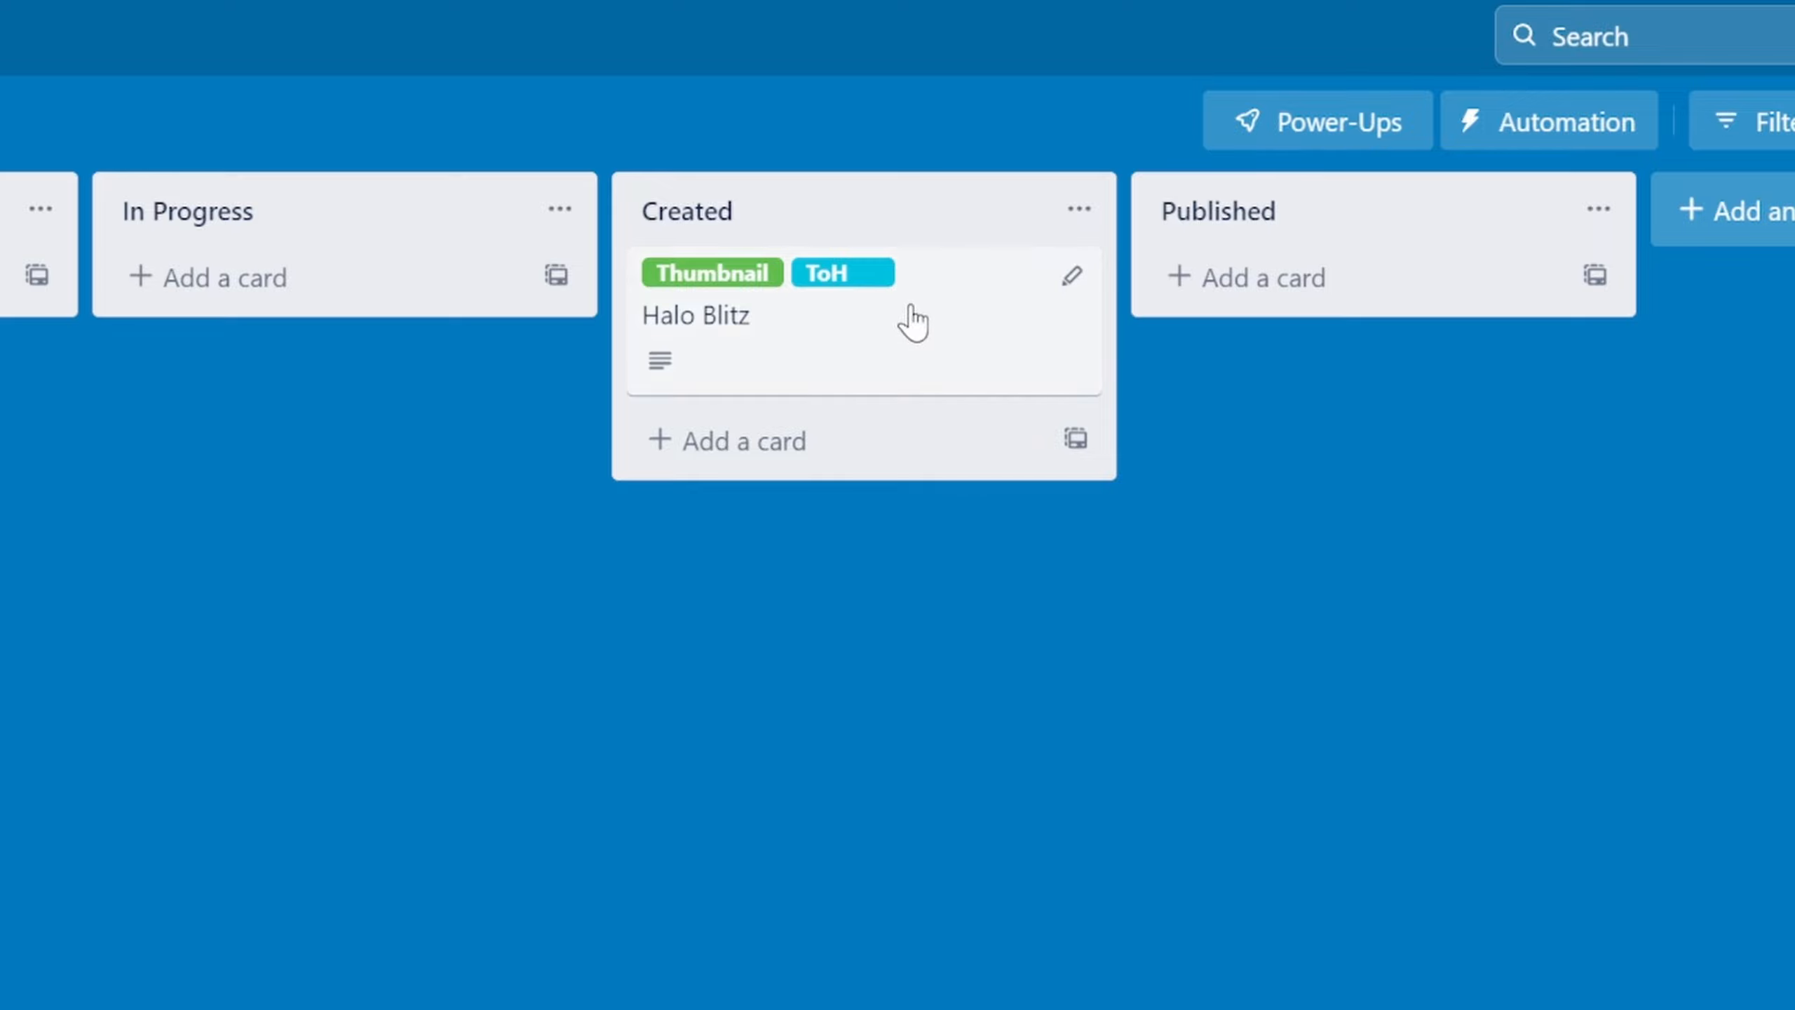
pyautogui.moveTo(918, 345); pyautogui.dragTo(1294, 629)
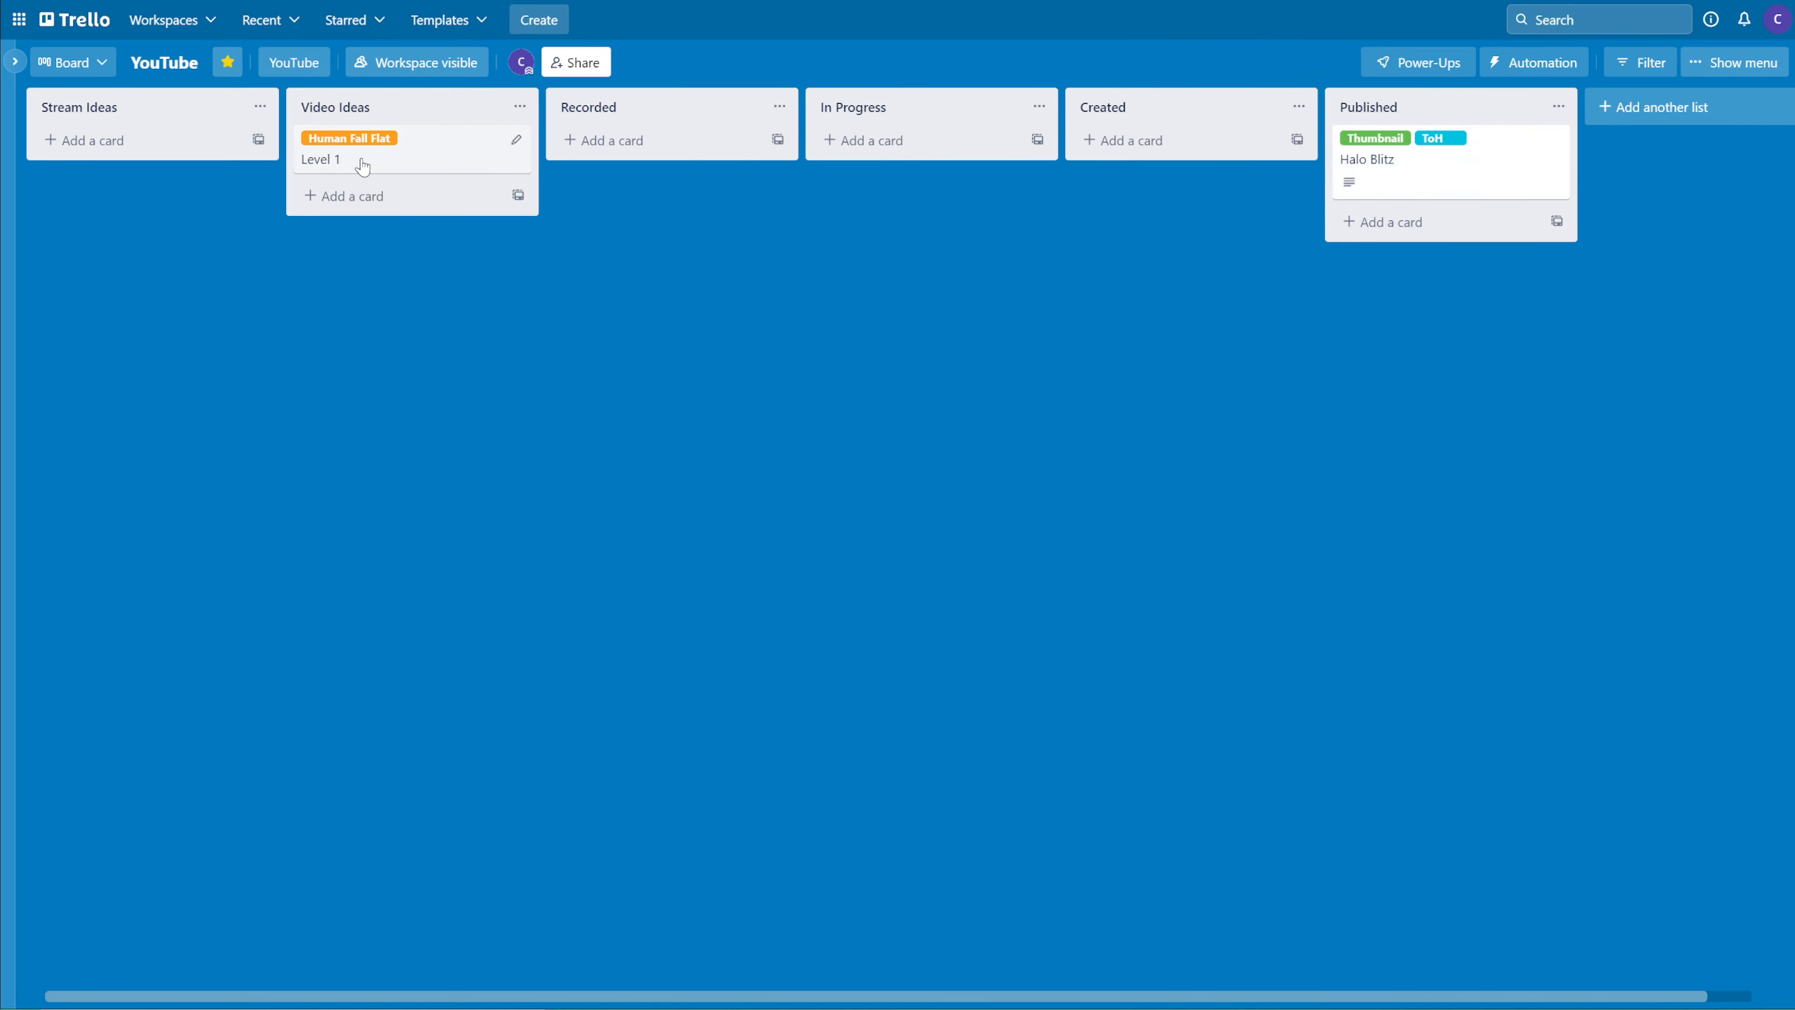
# - Move the Level 1 card from Video Ideas into the Stream Ideas list
pyautogui.moveTo(365, 161); pyautogui.dragTo(631, 145)
pyautogui.moveTo(866, 174); pyautogui.dragTo(1377, 182)
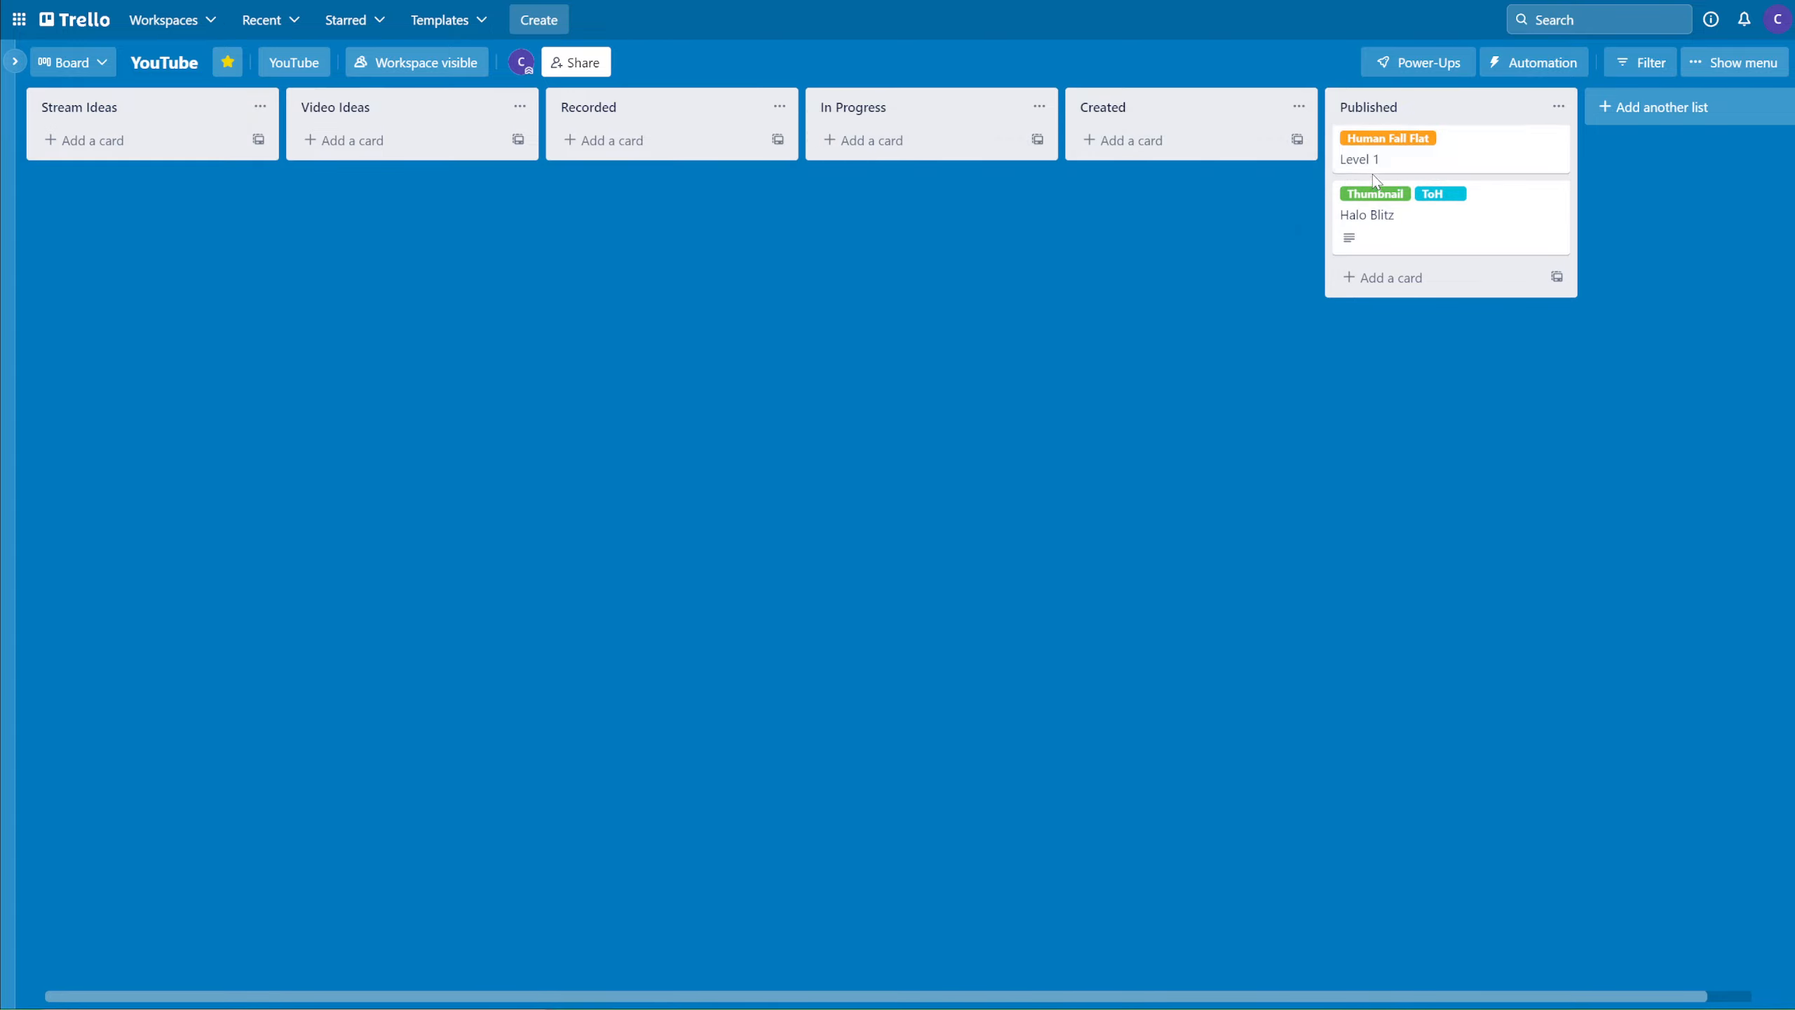
pyautogui.moveTo(1407, 165); pyautogui.dragTo(197, 170)
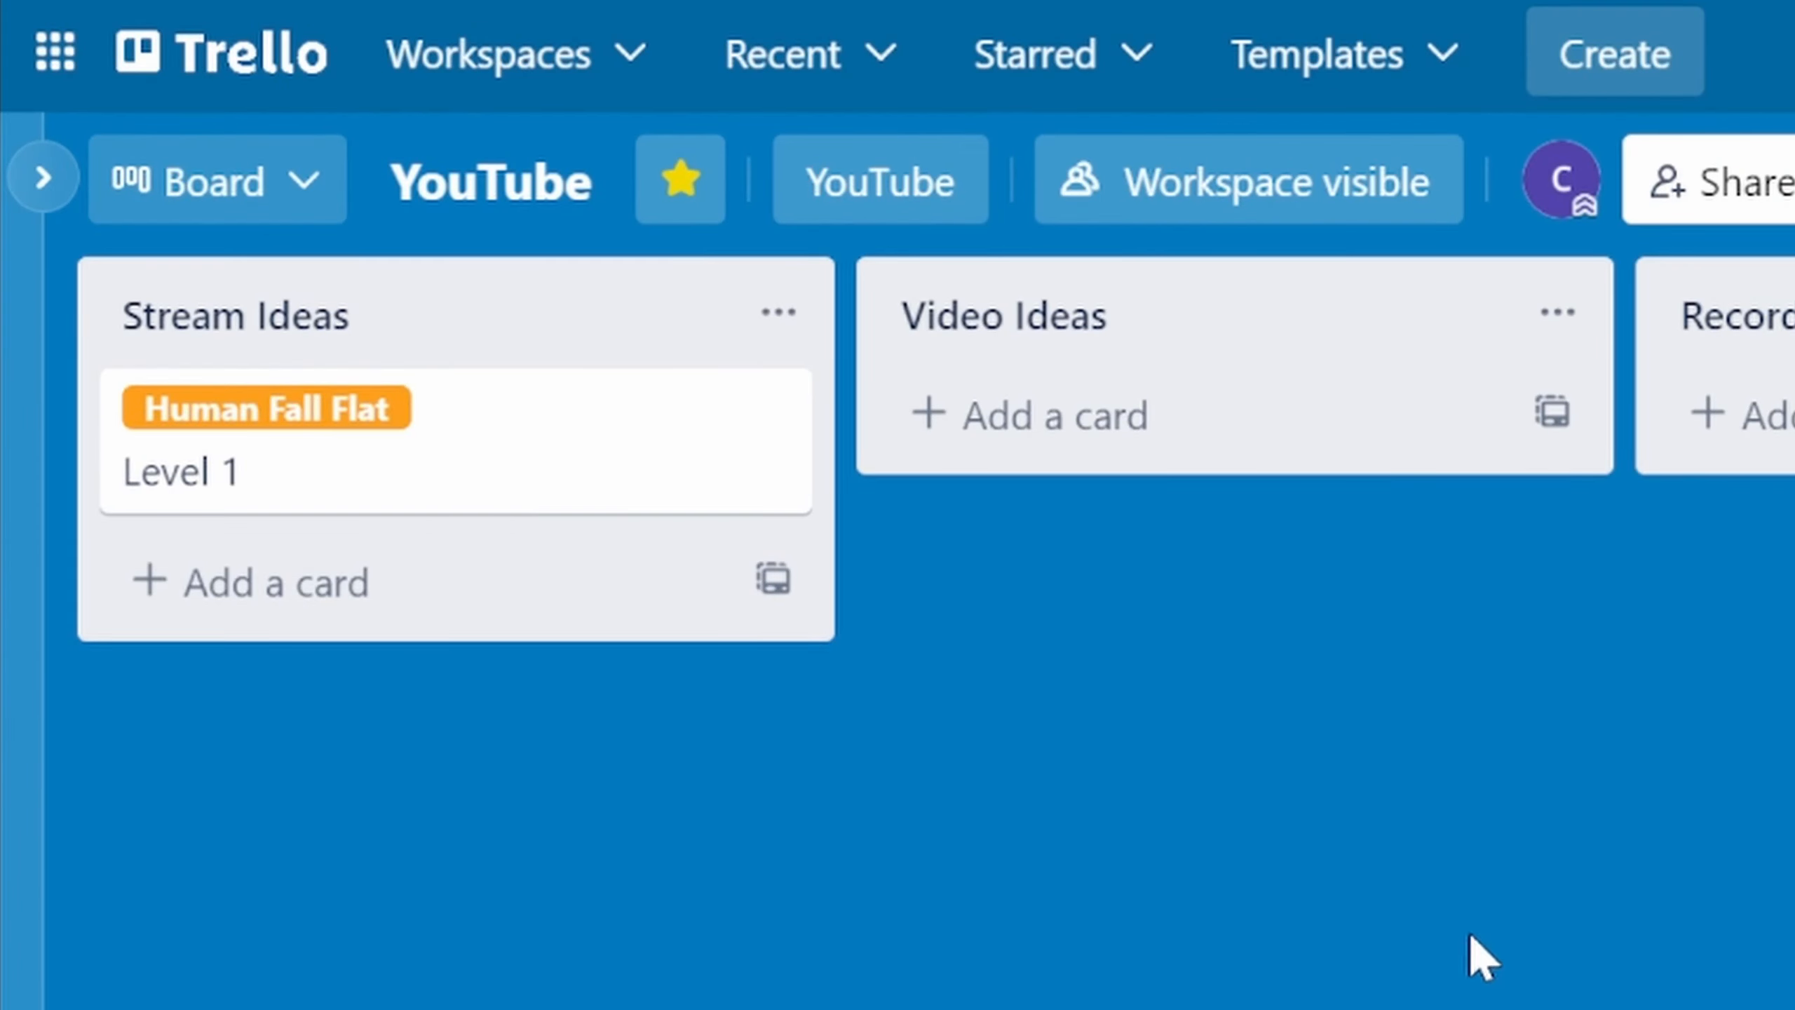
# - Add a card titled 'Complete tower walking backwards' to Video Ideas
pyautogui.click(1091, 420)
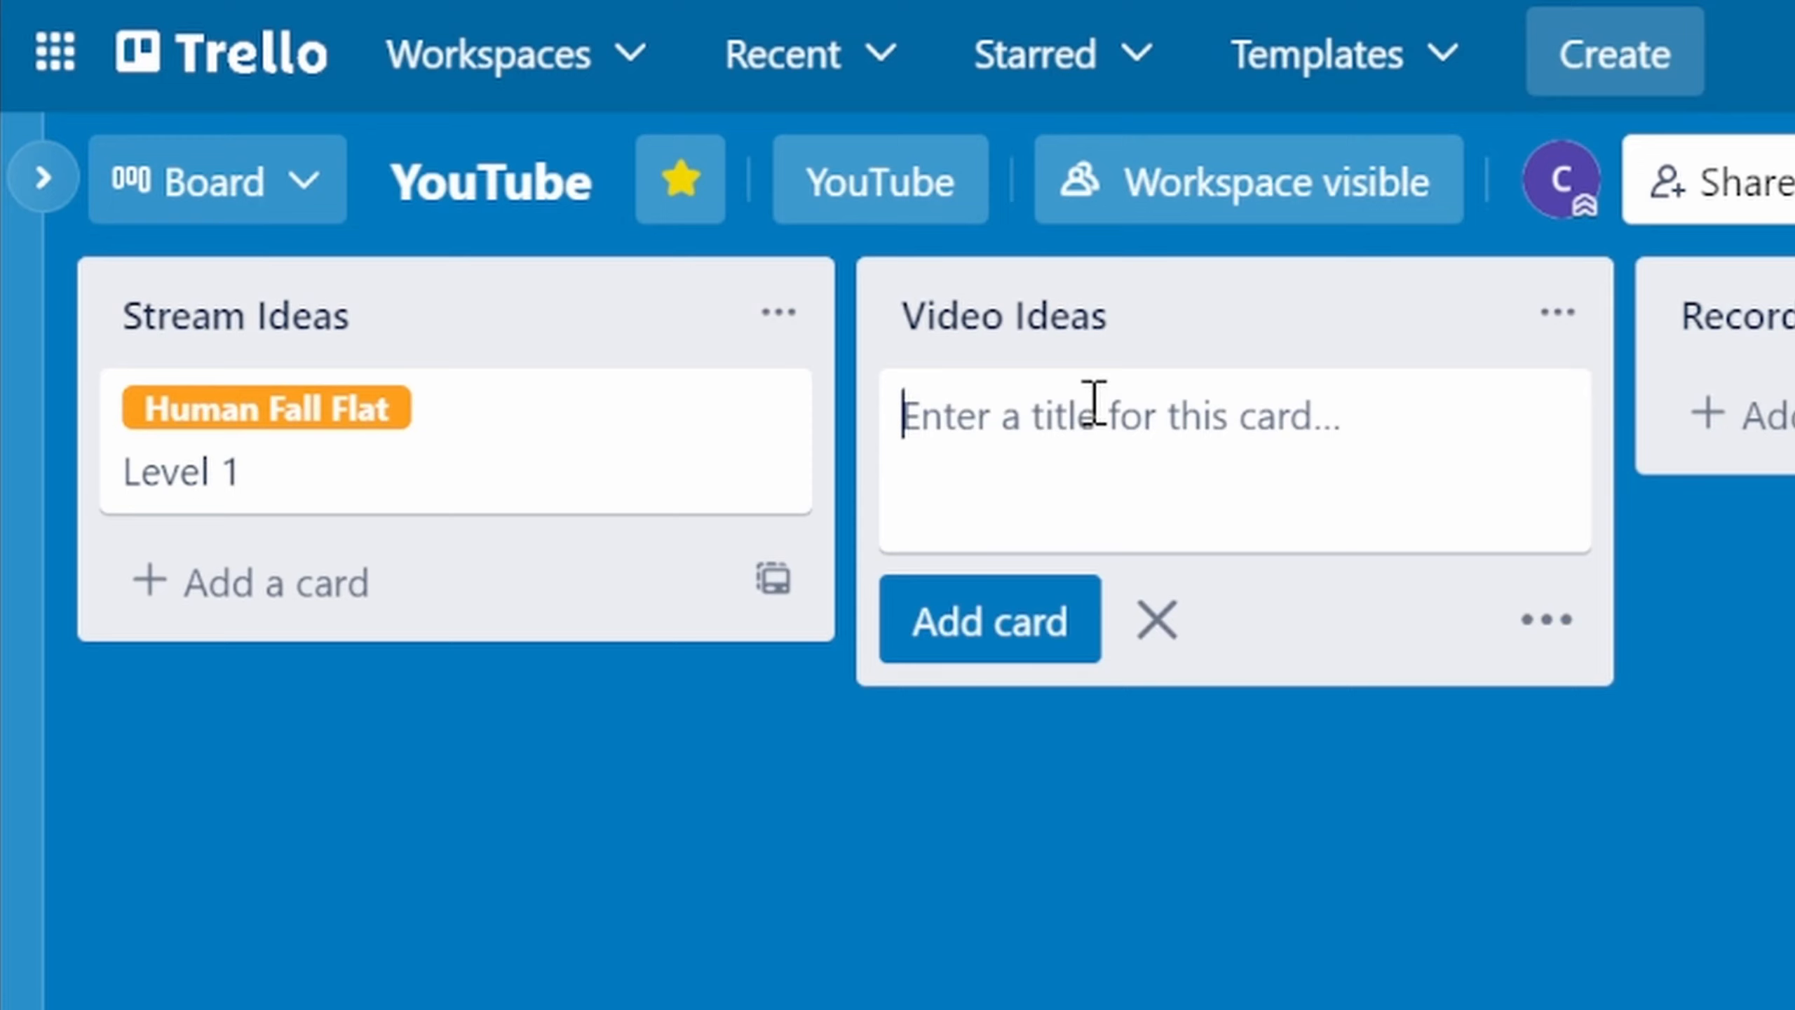
pyautogui.write('Complete to')
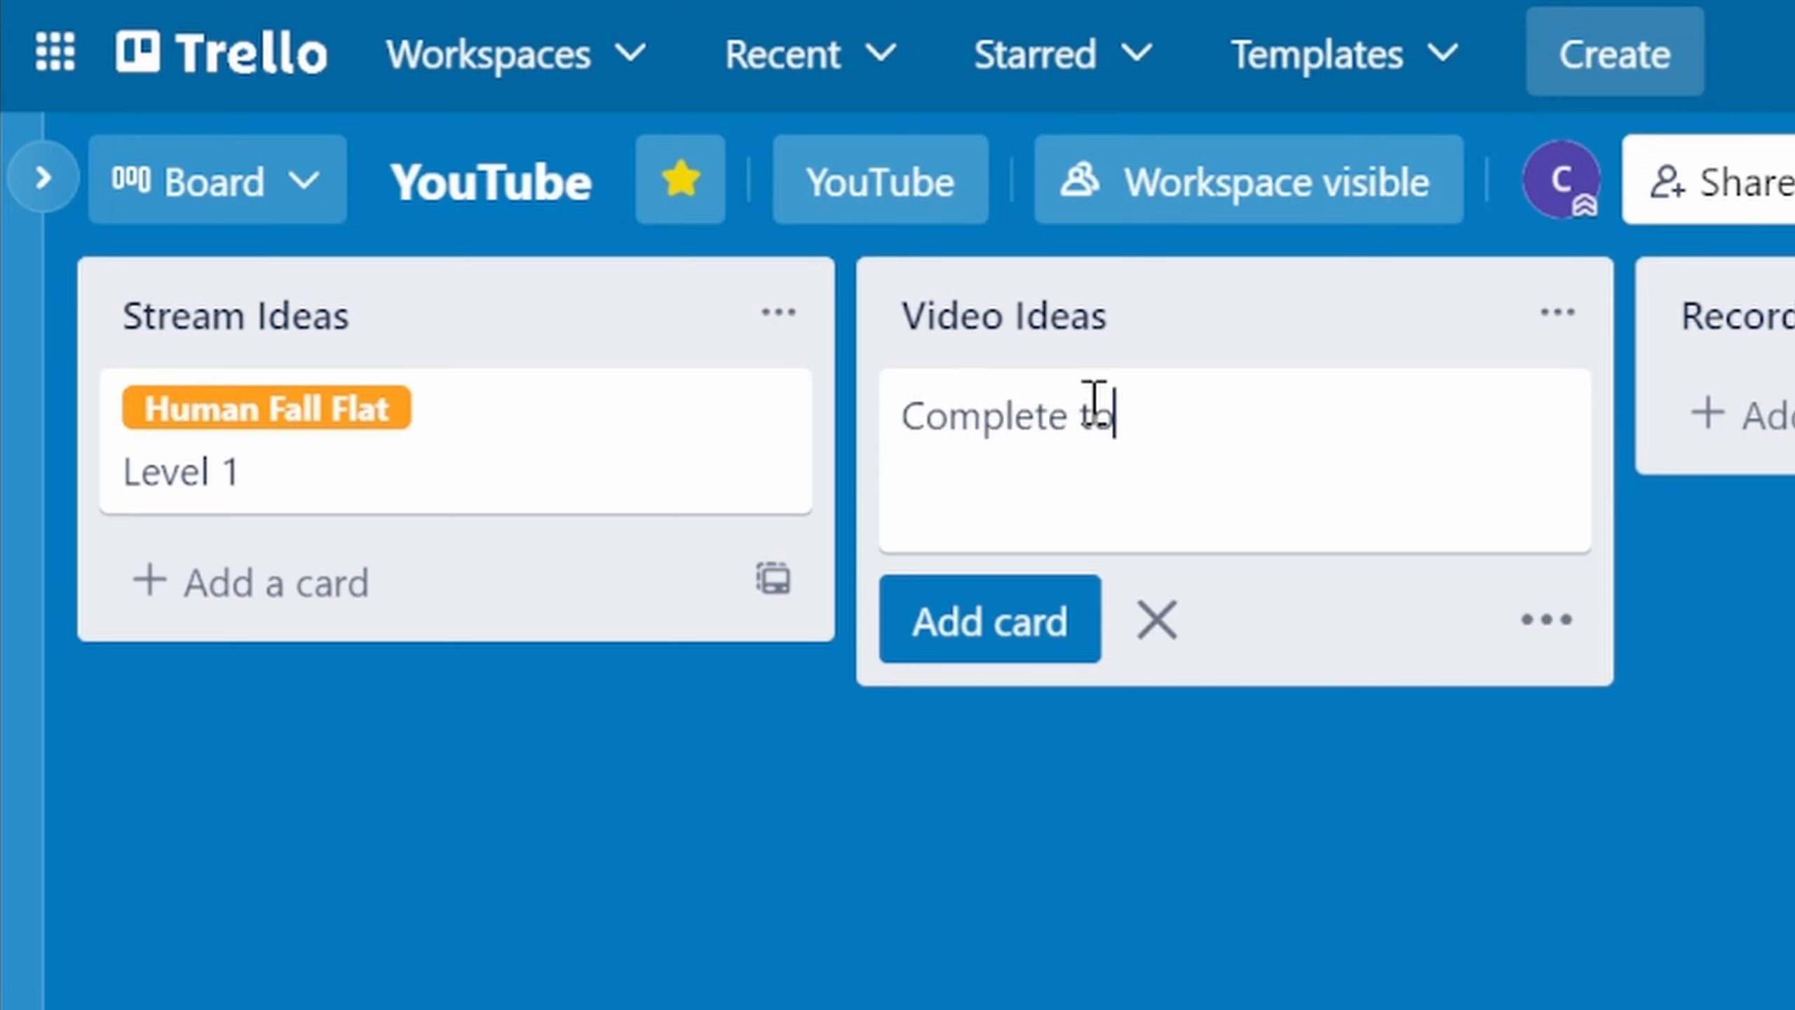
pyautogui.write('wer walking backwards')
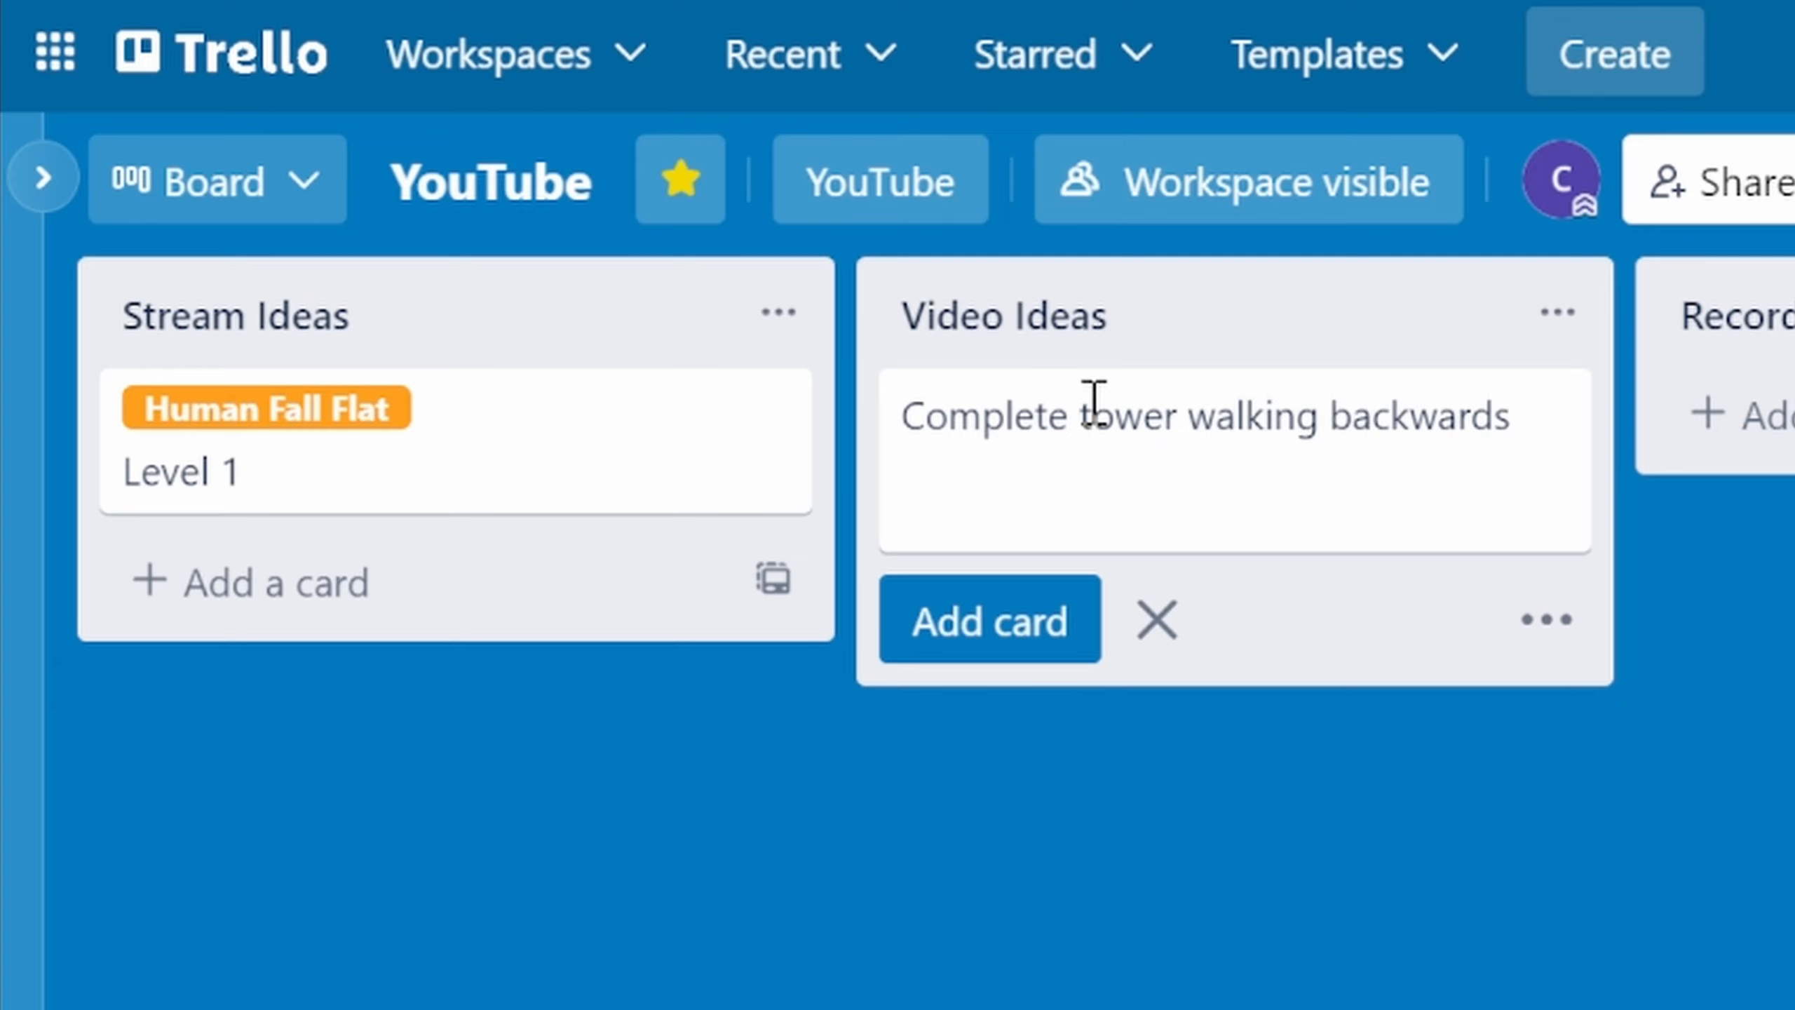
pyautogui.press('Return')
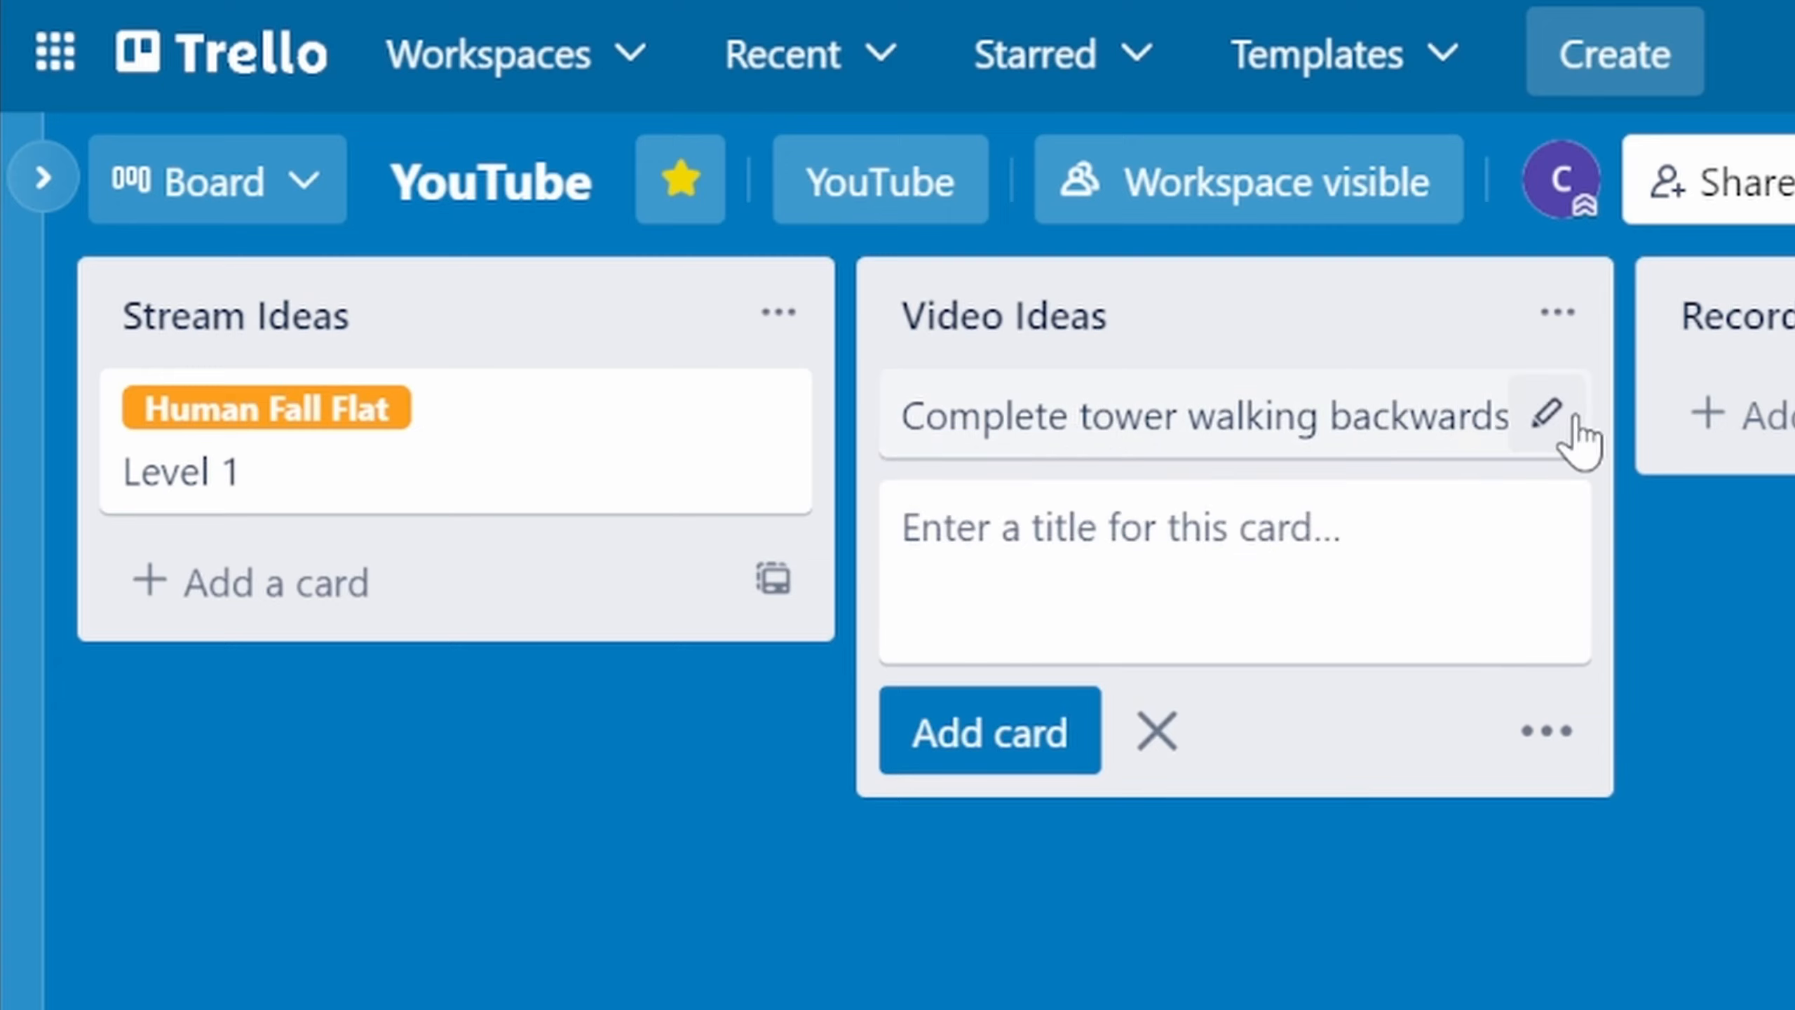
# - Tag the new 'Complete tower walking backwards' card with the ToH label and save
pyautogui.click(1547, 416)
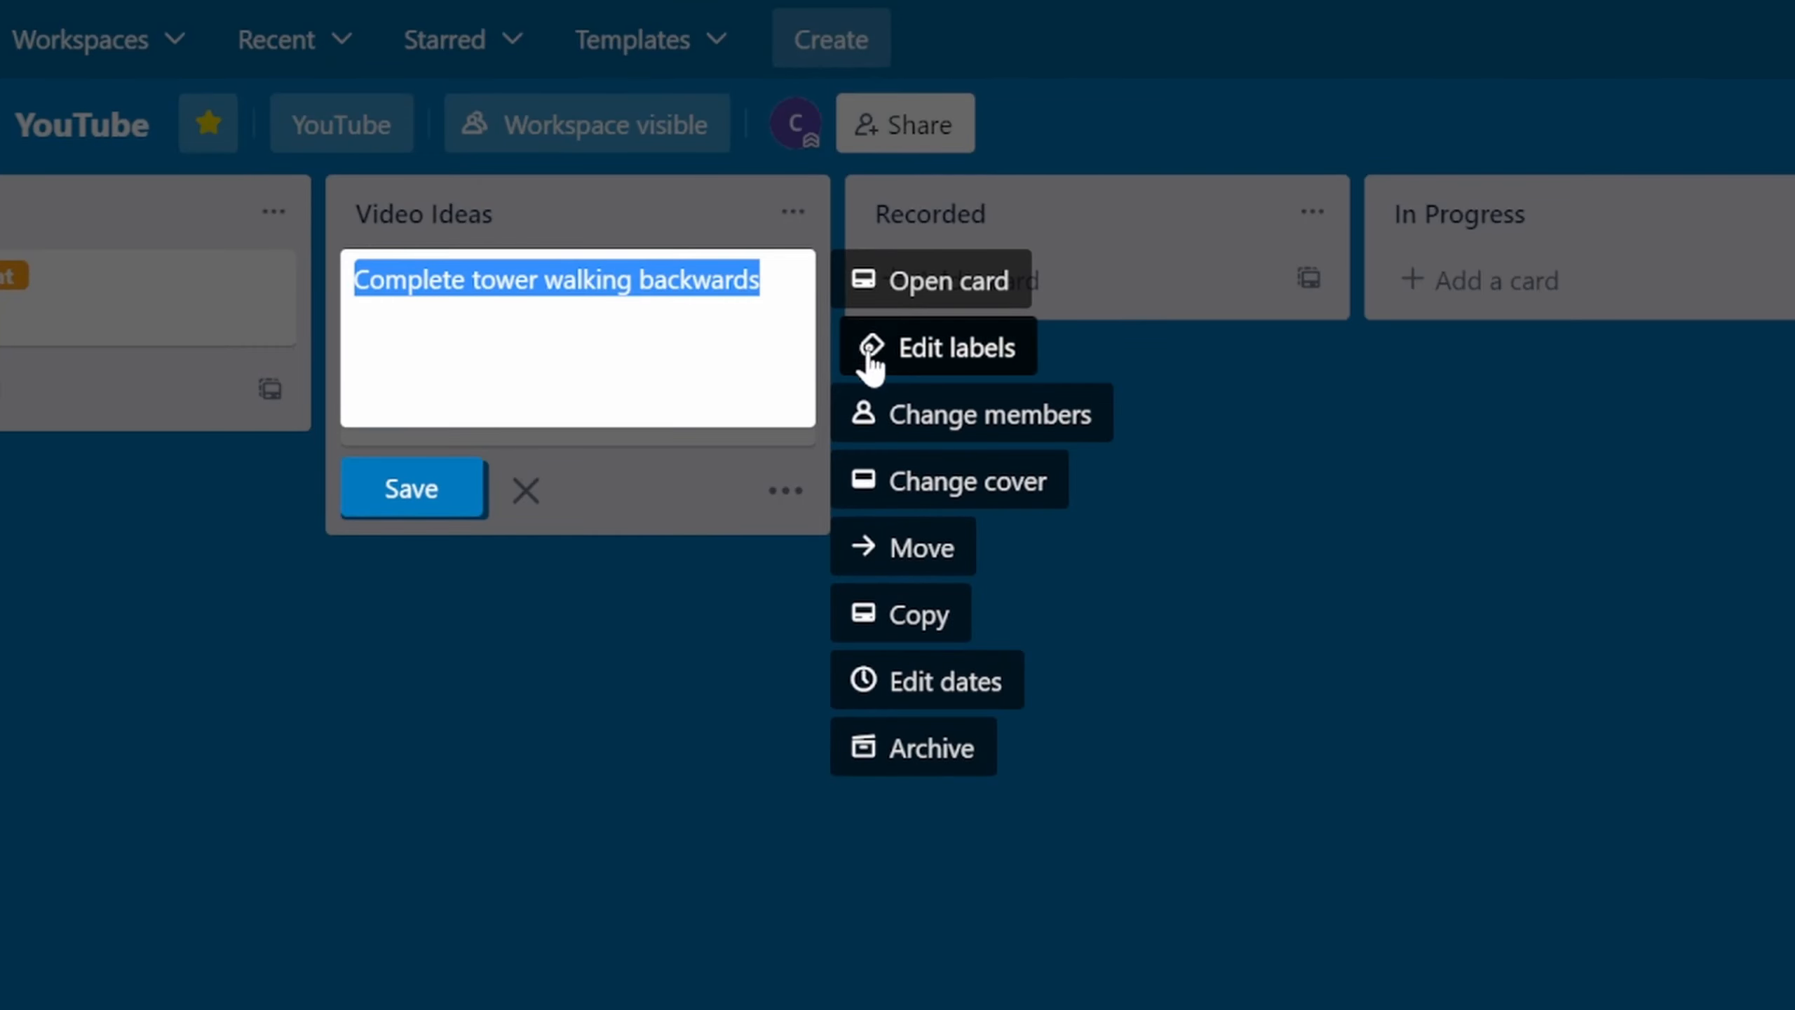
pyautogui.click(962, 371)
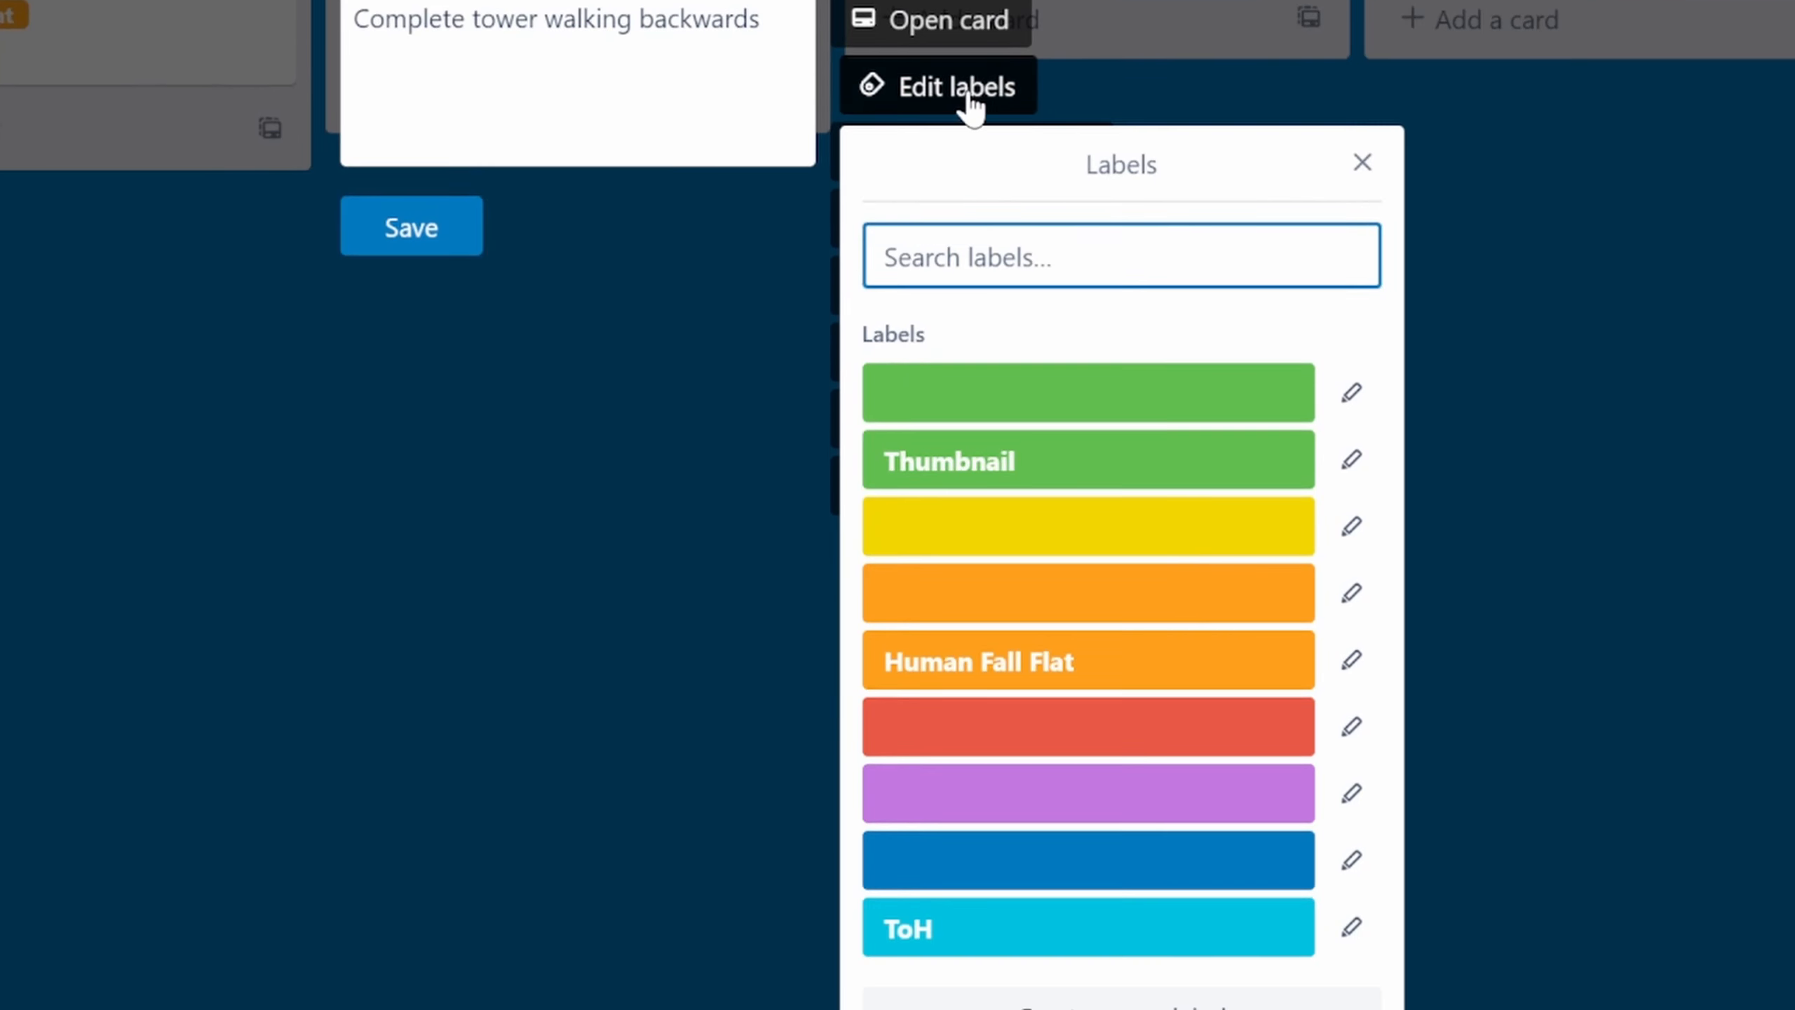
pyautogui.click(989, 955)
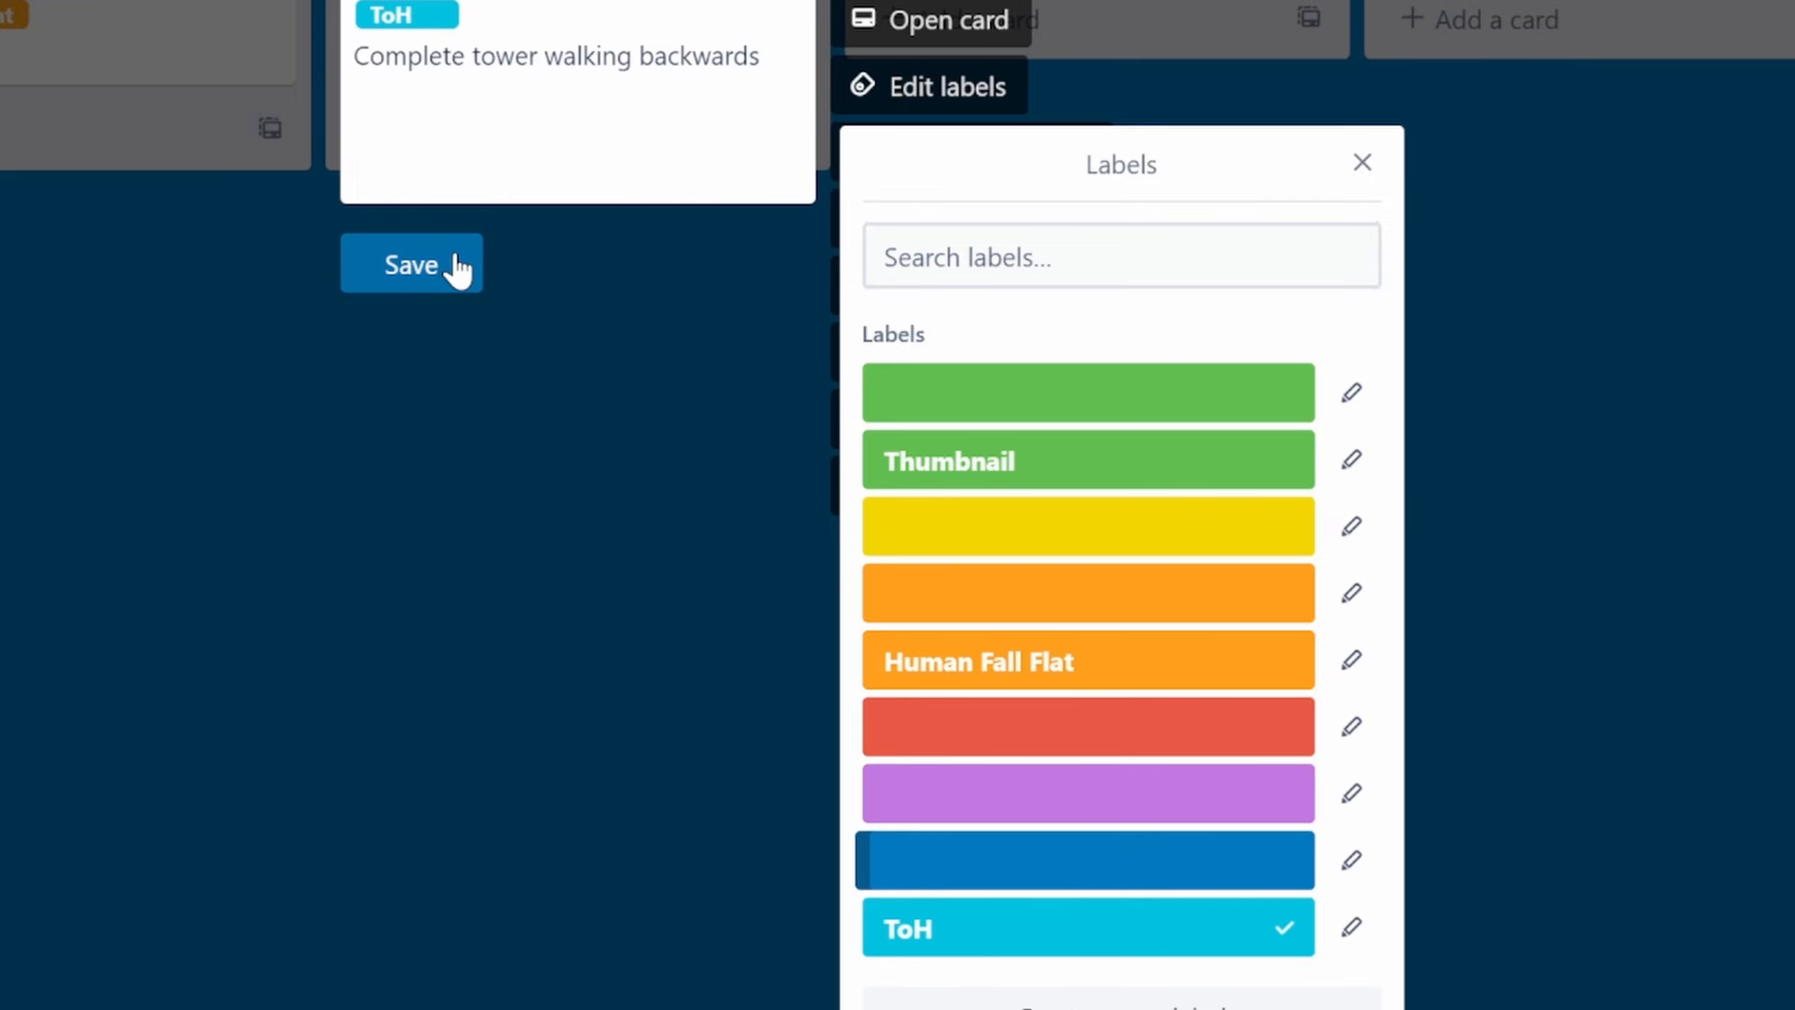
pyautogui.click(452, 266)
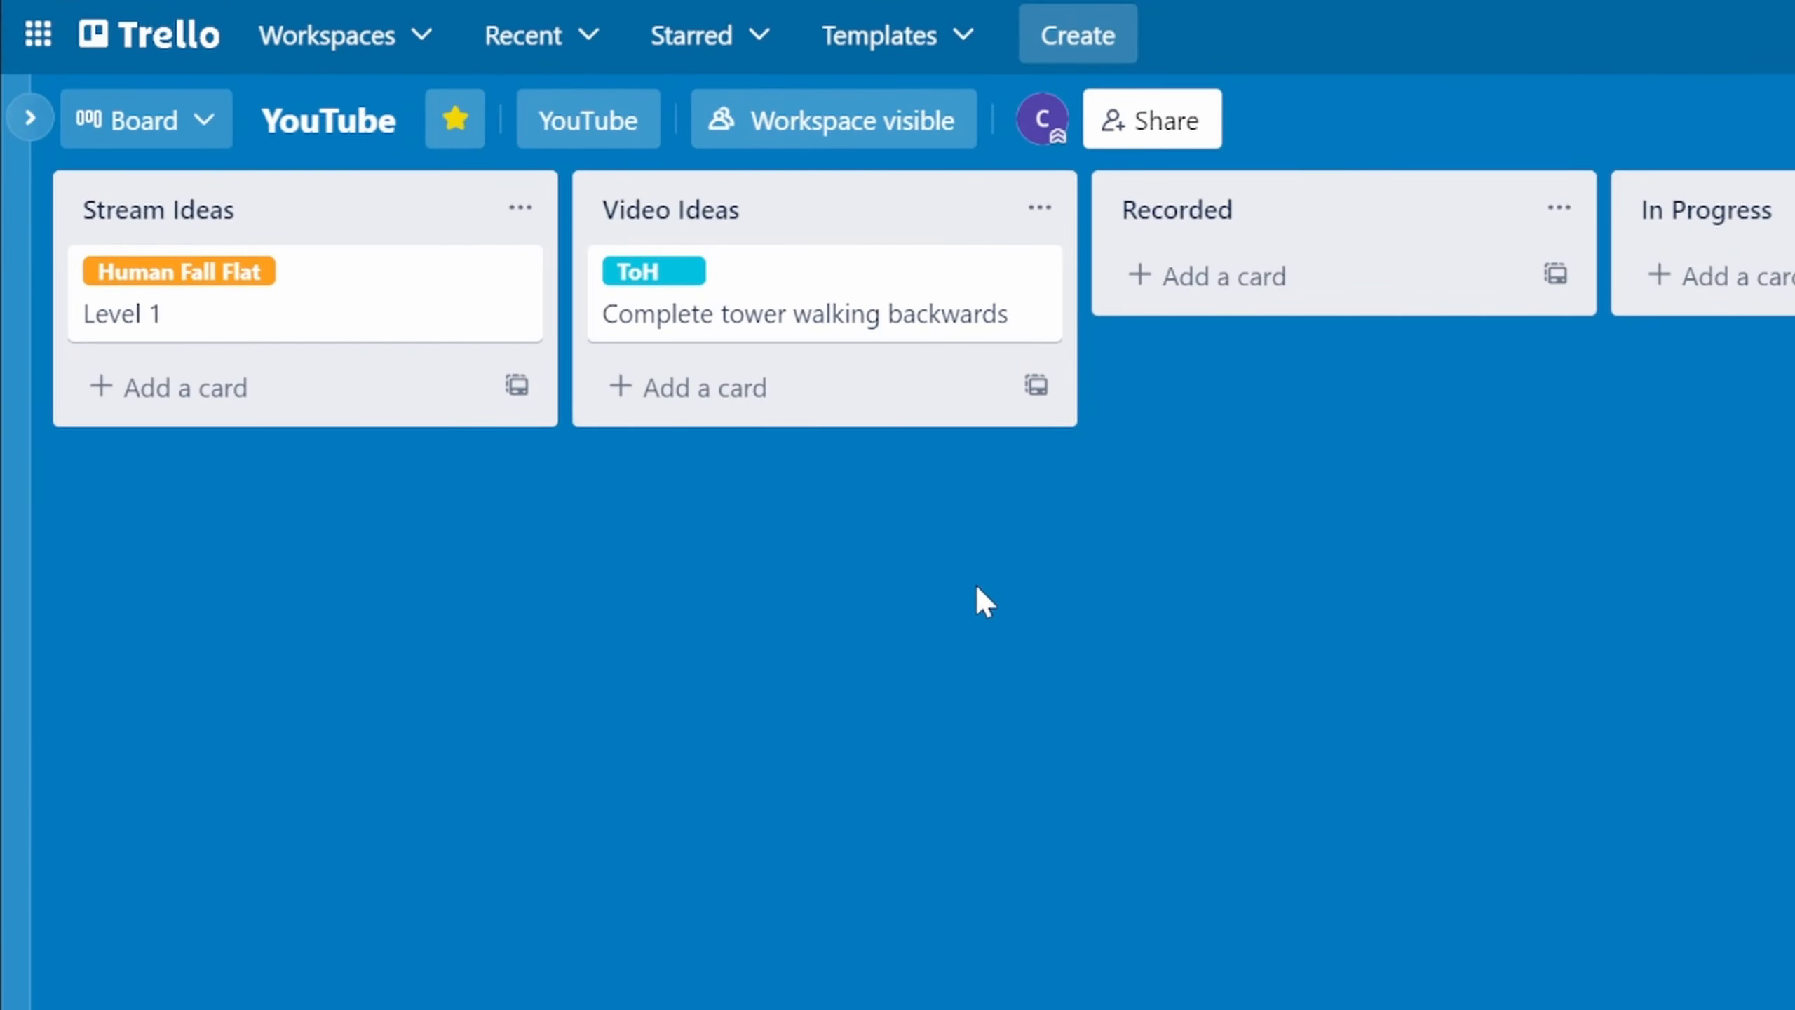